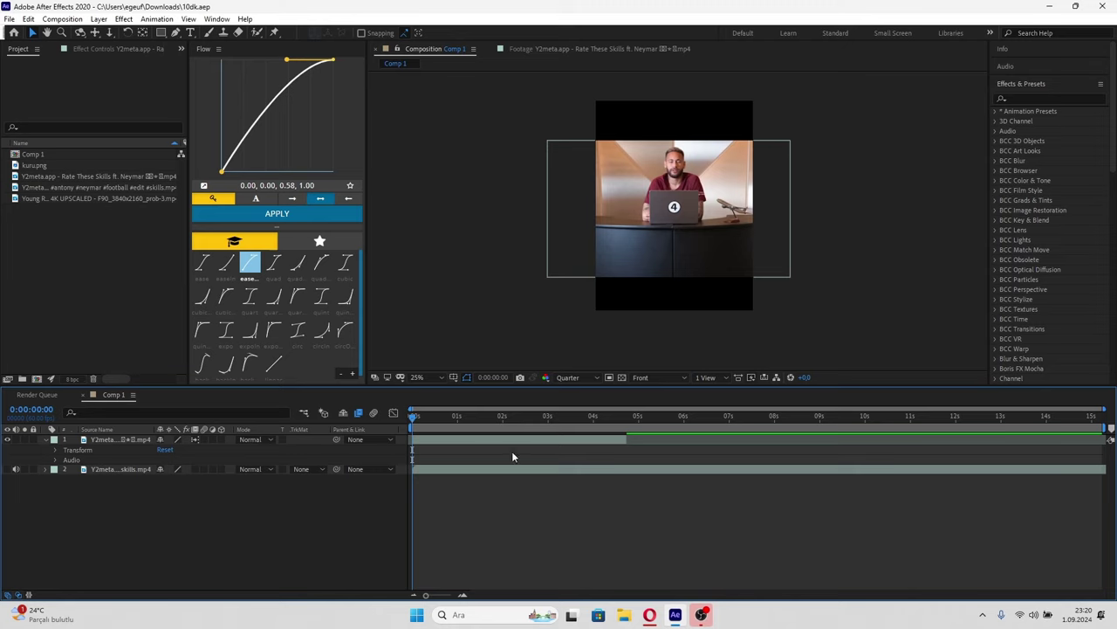
- Preview the Neymar clip at 50% zoom and return to the frame near 2:13
{"action": "key", "text": "period"}
{"action": "scroll", "coordinate": [660, 197], "scroll_direction": "up", "scroll_amount": 1}
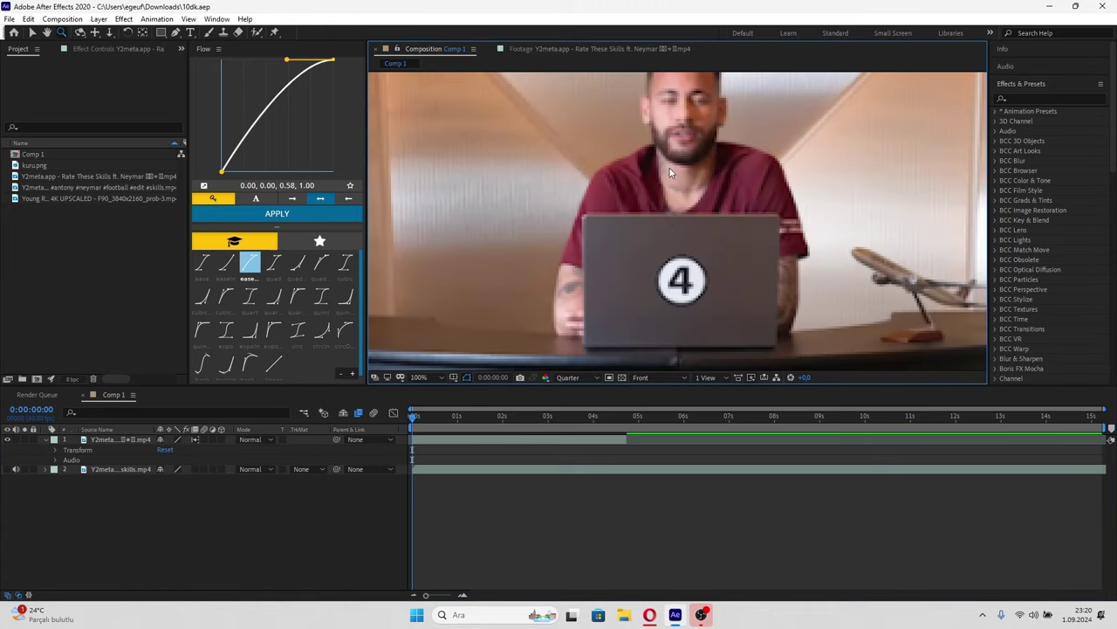
{"action": "scroll", "coordinate": [673, 288], "scroll_direction": "down", "scroll_amount": 1}
{"action": "key", "text": "comma"}
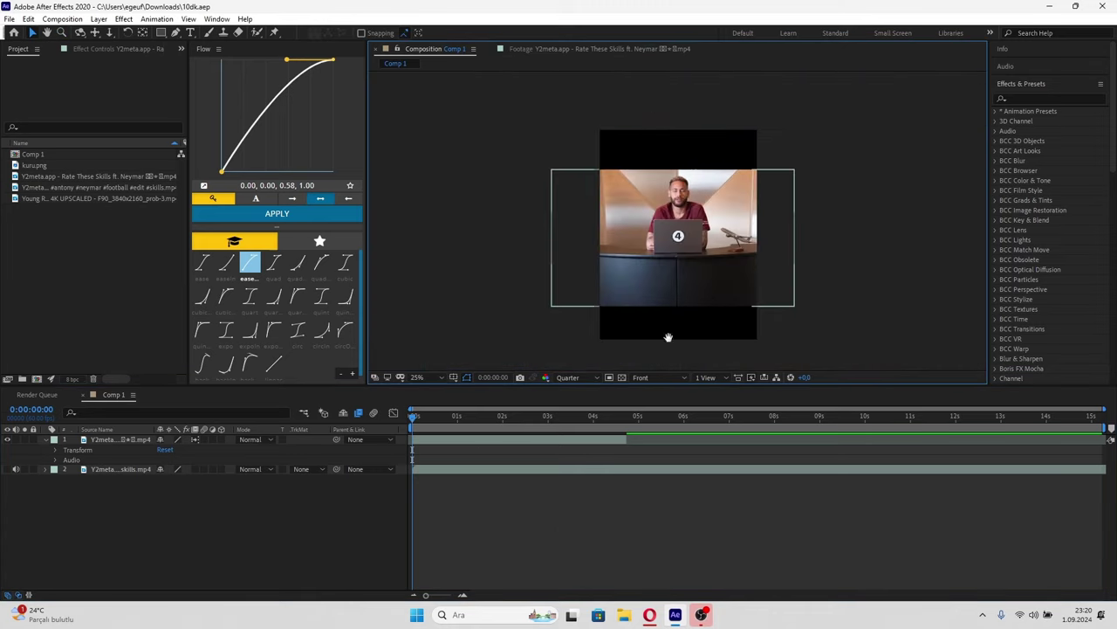
{"action": "key", "text": "space"}
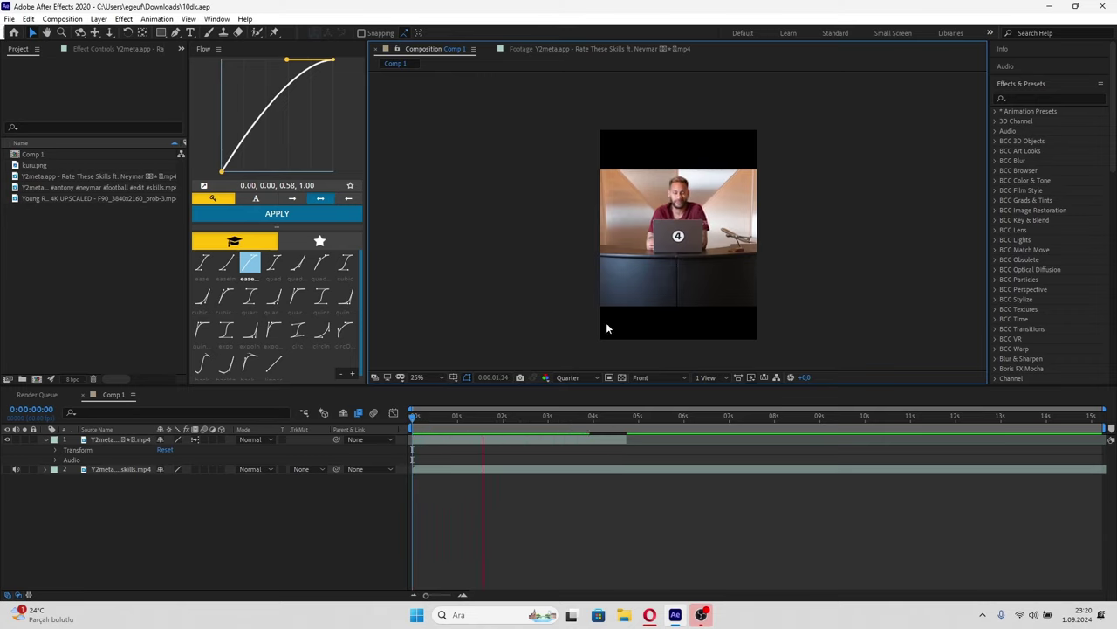
{"action": "key", "text": "space"}
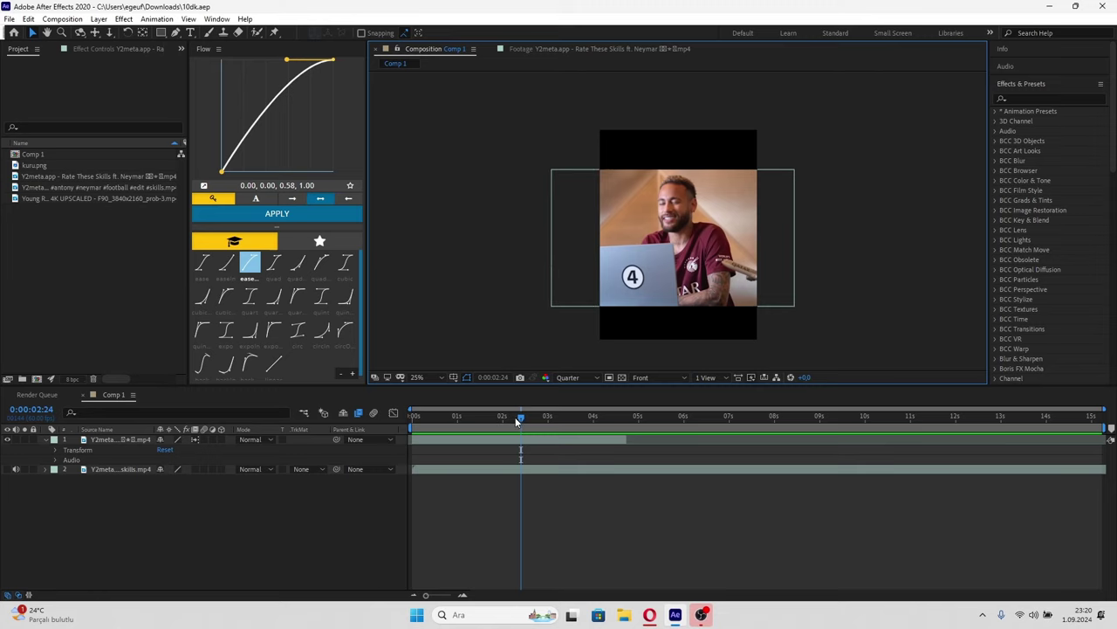
{"action": "mouse_move", "coordinate": [521, 418]}
{"action": "left_mouse_down"}
{"action": "mouse_move", "coordinate": [476, 418]}
{"action": "mouse_move", "coordinate": [486, 419]}
{"action": "left_mouse_up"}
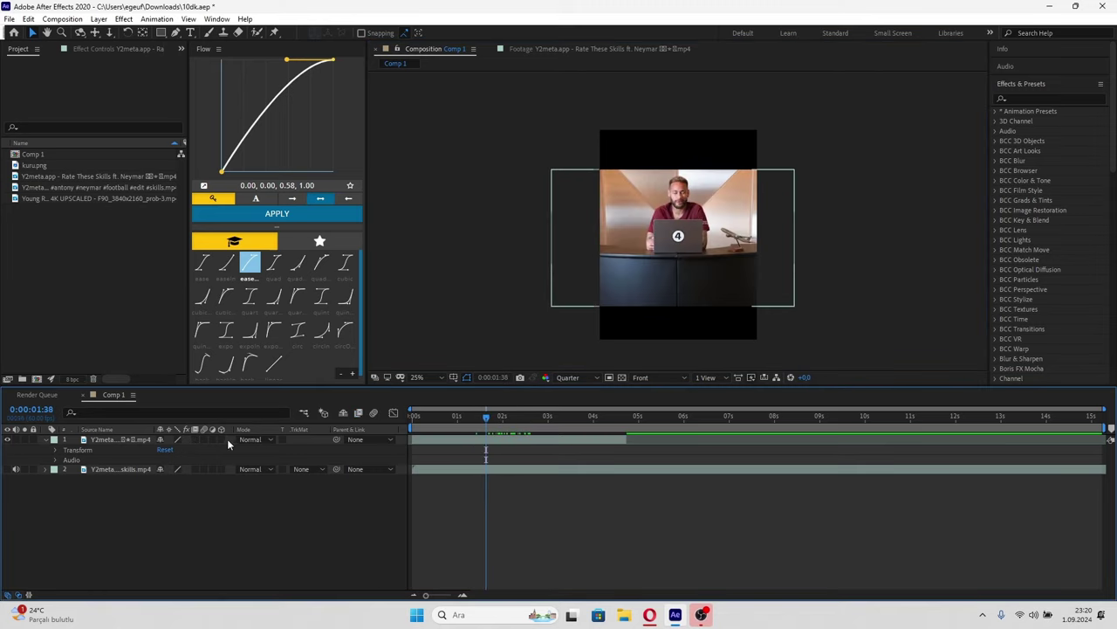
- Check Comp 1's composition settings and close them without changes
{"action": "right_click", "coordinate": [31, 154]}
{"action": "left_click", "coordinate": [65, 164]}
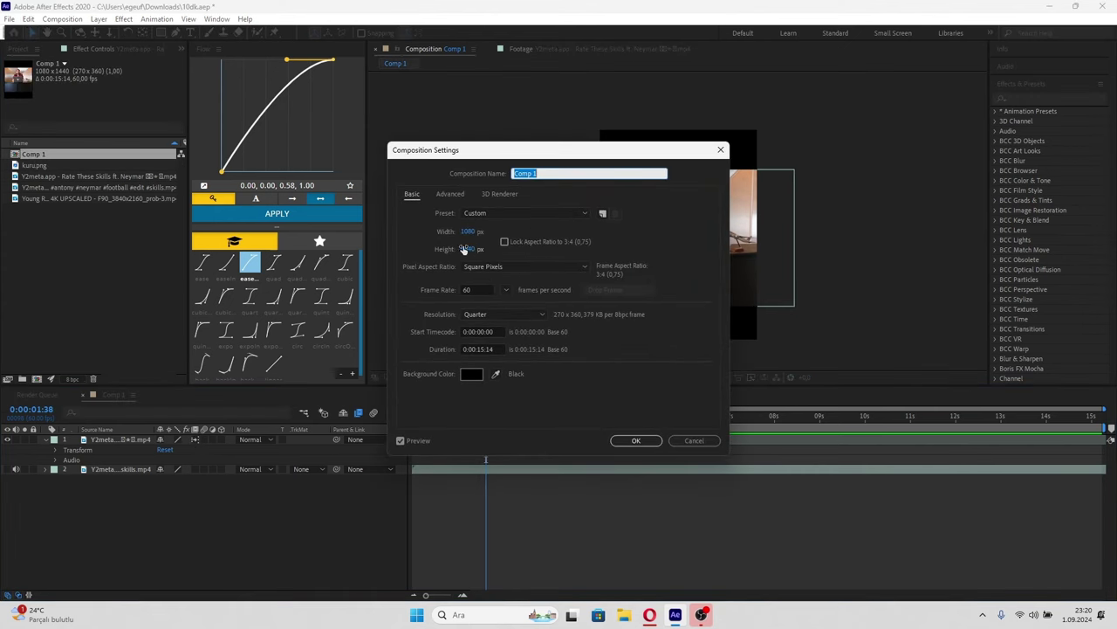
{"action": "left_click", "coordinate": [694, 440]}
- Split the Neymar clip layer at 2:10 and again at 2:13
{"action": "mouse_move", "coordinate": [486, 419]}
{"action": "left_mouse_down"}
{"action": "mouse_move", "coordinate": [518, 421]}
{"action": "mouse_move", "coordinate": [511, 417]}
{"action": "left_mouse_up"}
{"action": "key", "text": "period"}
{"action": "key", "text": "period"}
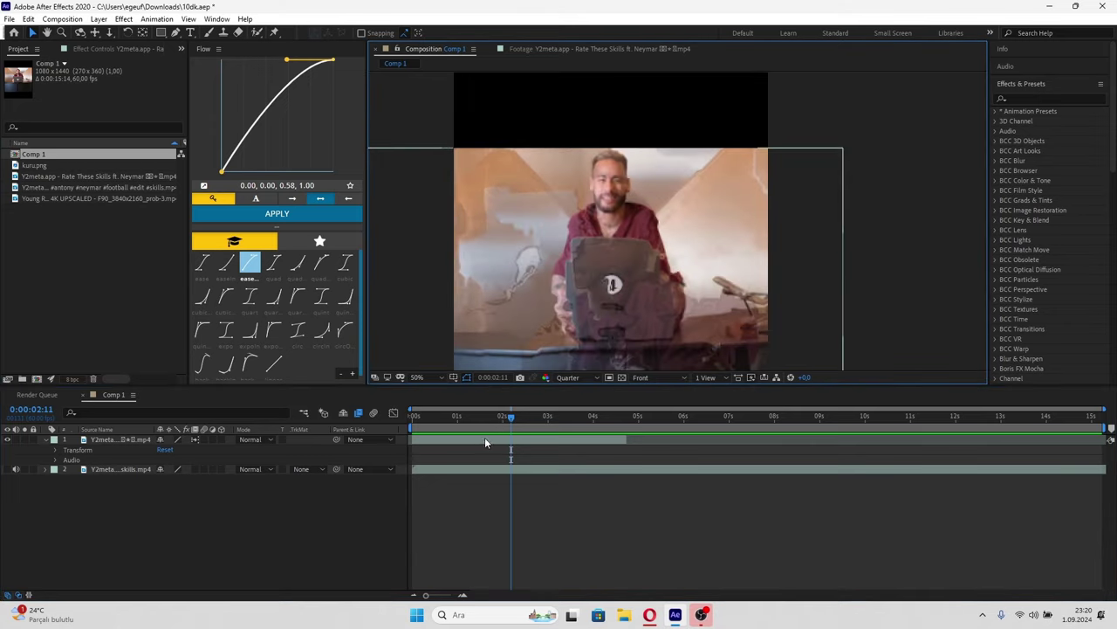
{"action": "left_click_drag", "start_coordinate": [510, 414], "coordinate": [509, 418]}
{"action": "left_click", "coordinate": [515, 439]}
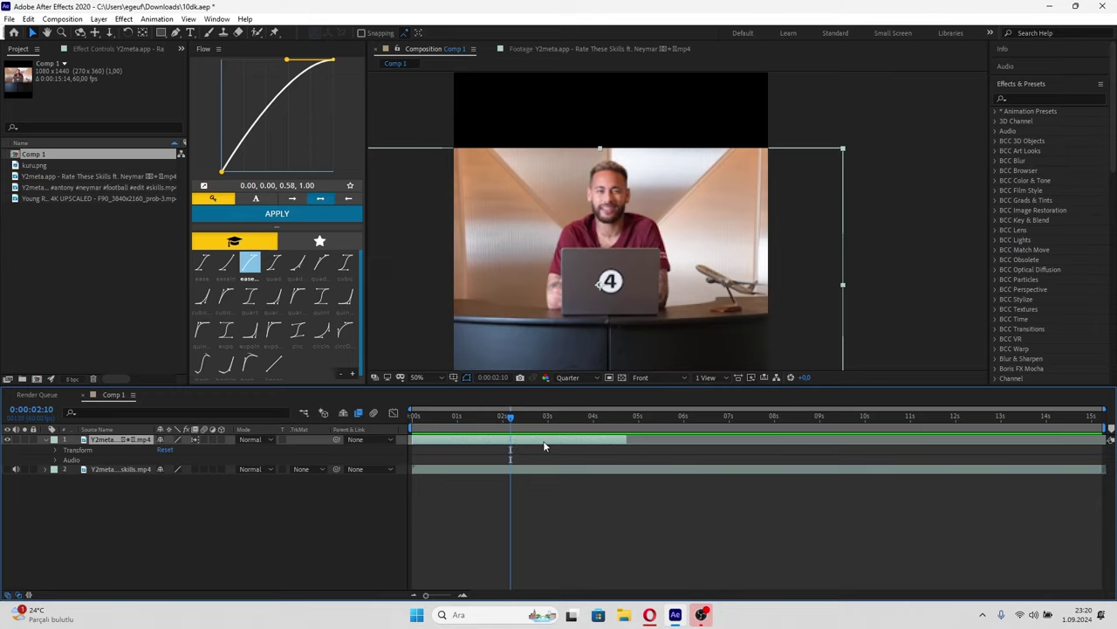
{"action": "key", "text": "ctrl+d"}
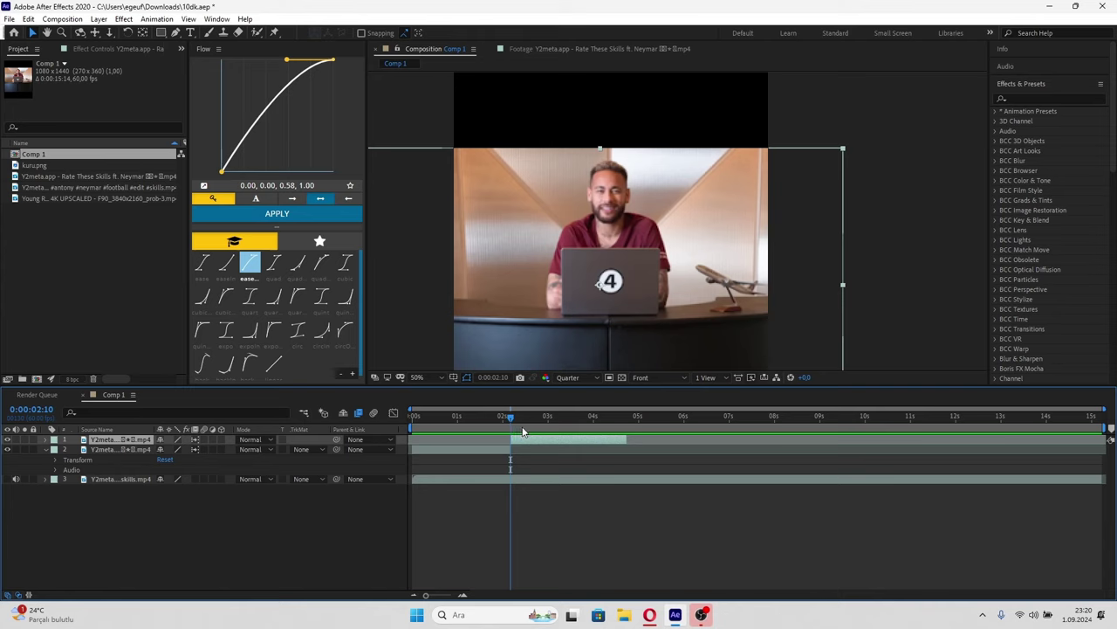
{"action": "left_click", "coordinate": [514, 420]}
{"action": "key", "text": "ctrl+d"}
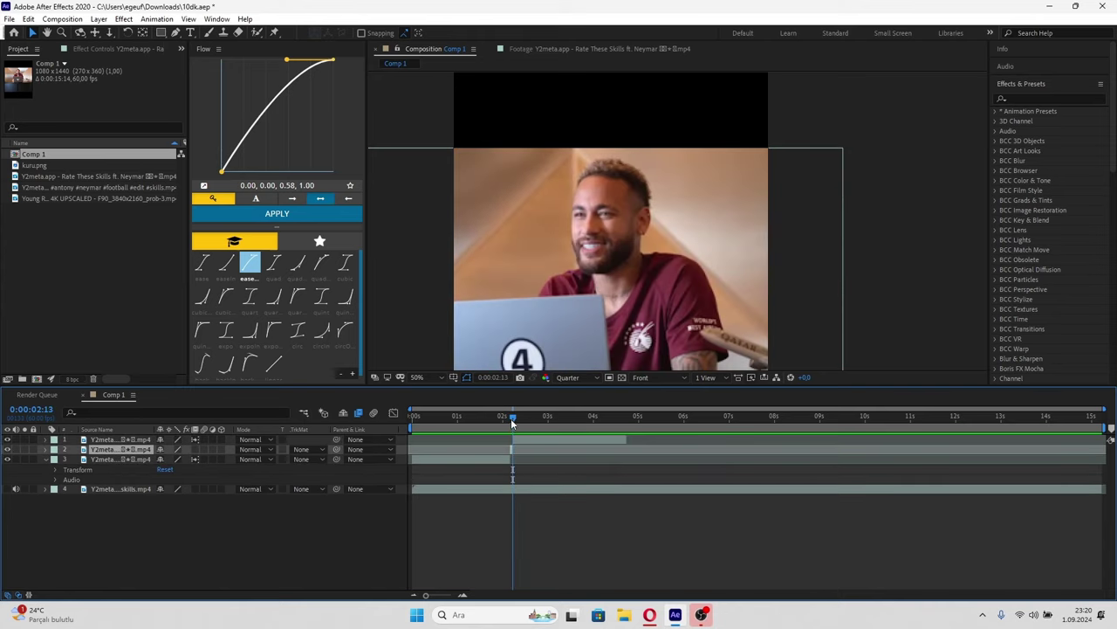
- Select all three clip pieces and scale them up to 135%
{"action": "key", "text": "Home"}
{"action": "key", "text": "comma"}
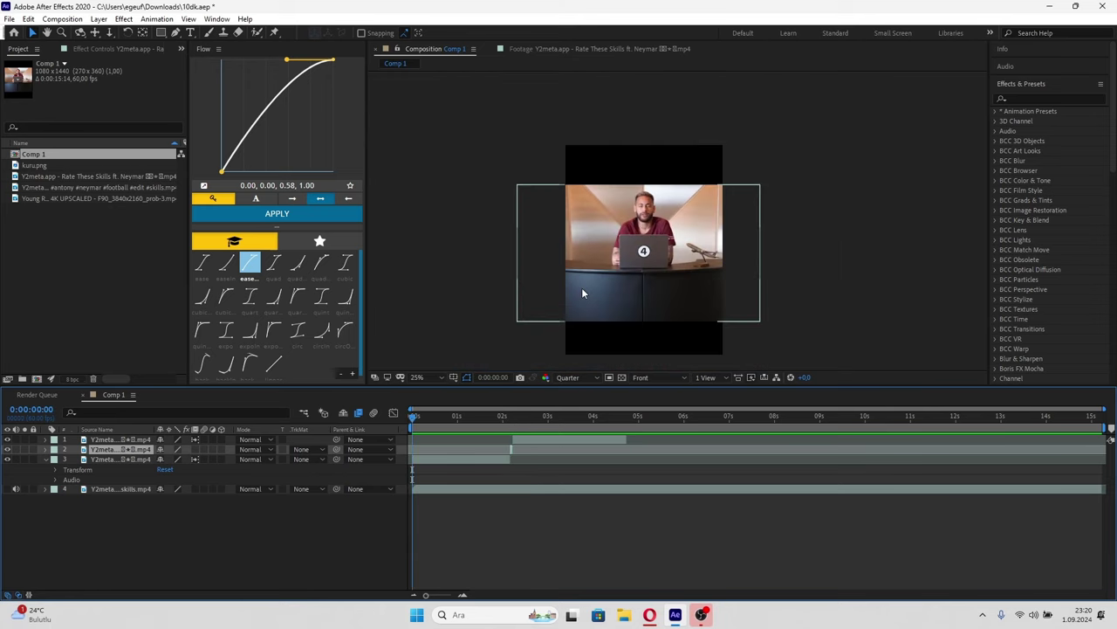
{"action": "left_click", "coordinate": [494, 459]}
{"action": "key", "text": "ctrl+a"}
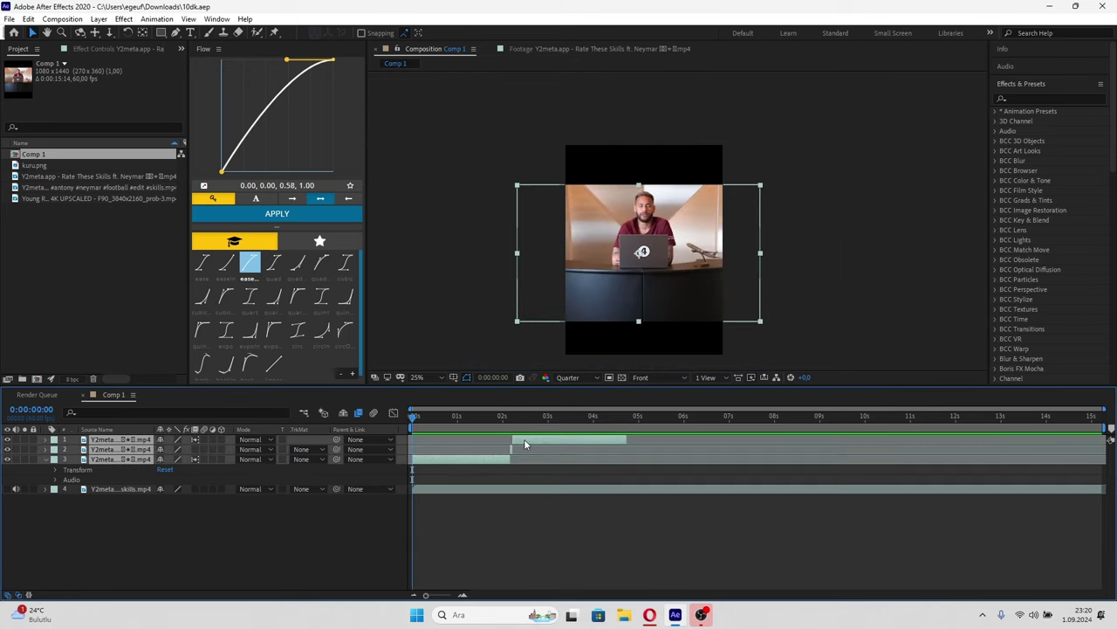
{"action": "key", "text": "s"}
{"action": "mouse_move", "coordinate": [175, 447]}
{"action": "left_mouse_down"}
{"action": "mouse_move", "coordinate": [199, 448]}
{"action": "mouse_move", "coordinate": [186, 460]}
{"action": "left_mouse_up"}
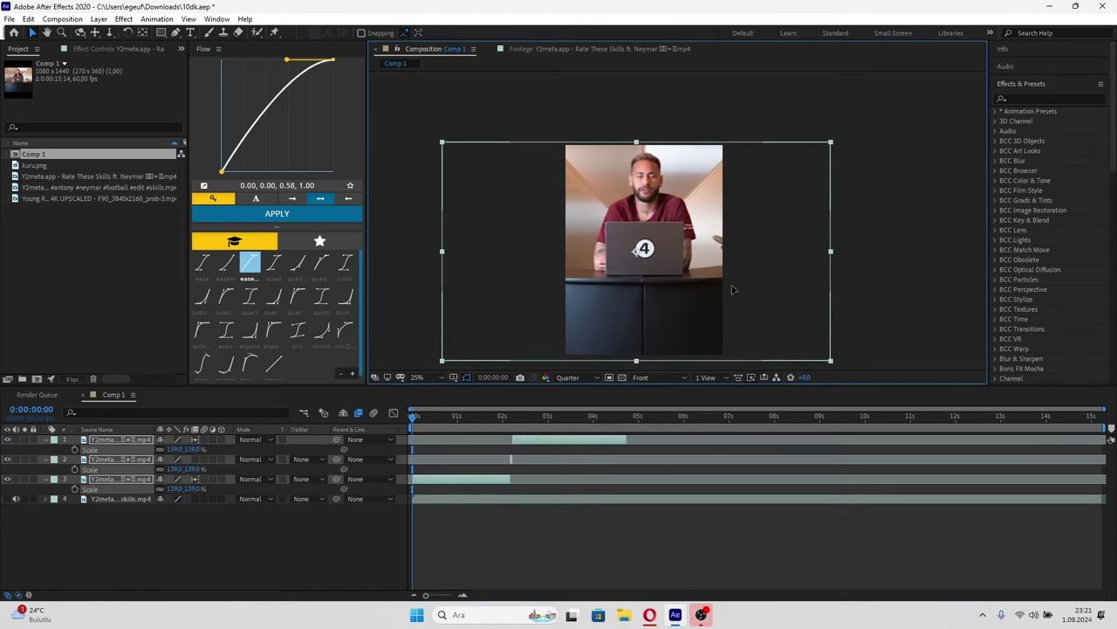
- Undo back to 135%, then raise all three pieces' scale to 136%
{"action": "key", "text": "ctrl+z"}
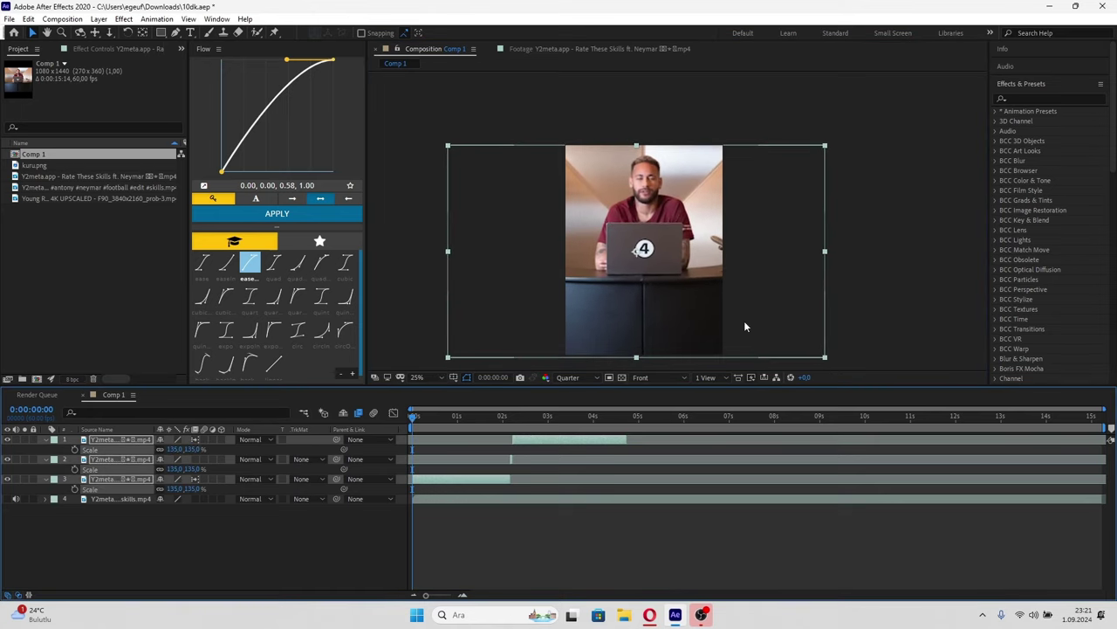
{"action": "scroll", "coordinate": [456, 76], "scroll_direction": "up", "scroll_amount": 2}
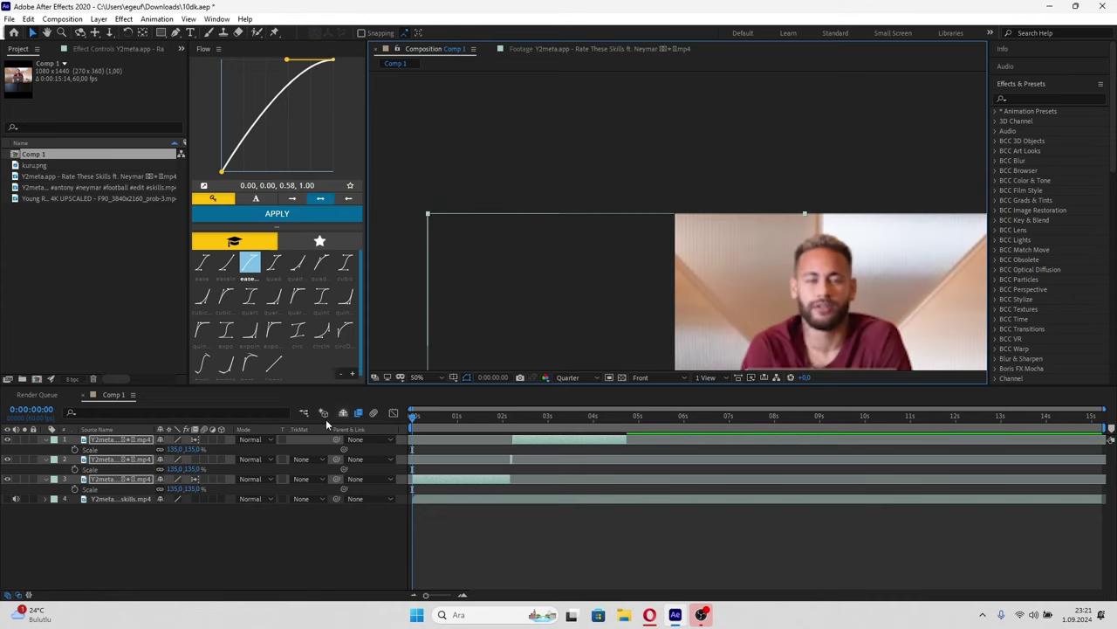
{"action": "left_click_drag", "start_coordinate": [172, 464], "coordinate": [176, 464]}
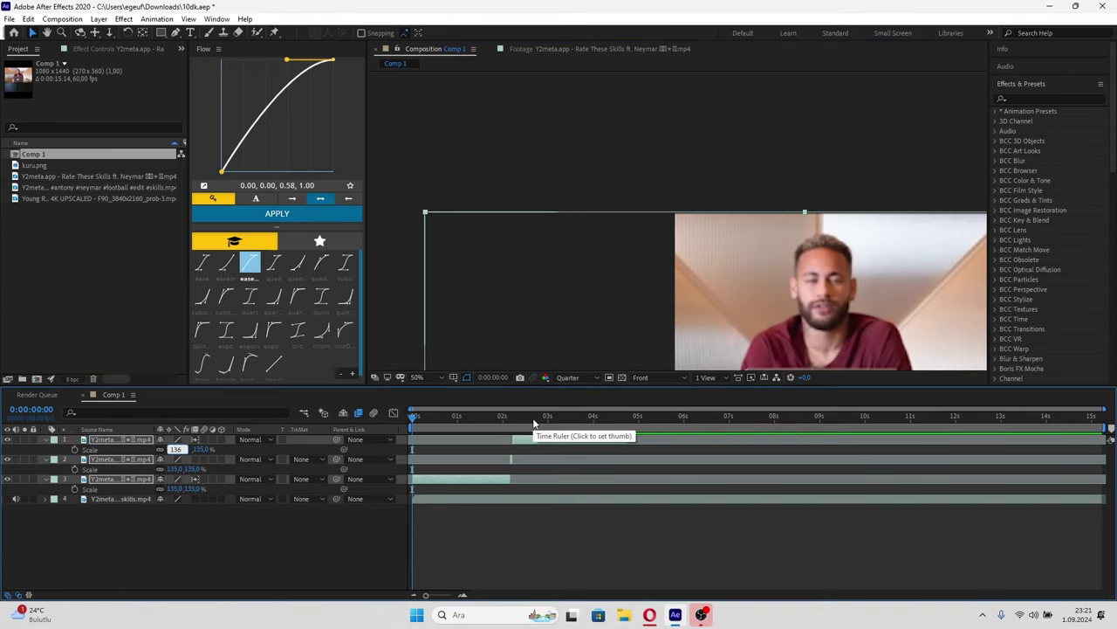
- Preview the comp, recheck from about 2:04, and select the last clip piece
{"action": "scroll", "coordinate": [746, 266], "scroll_direction": "up", "scroll_amount": 1}
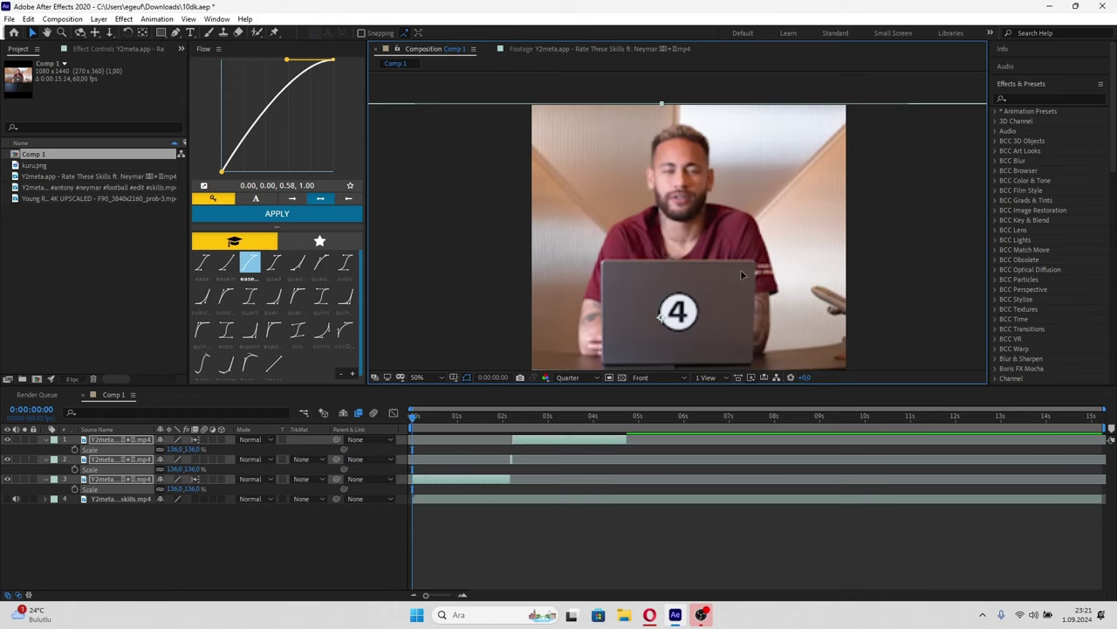
{"action": "key", "text": "space"}
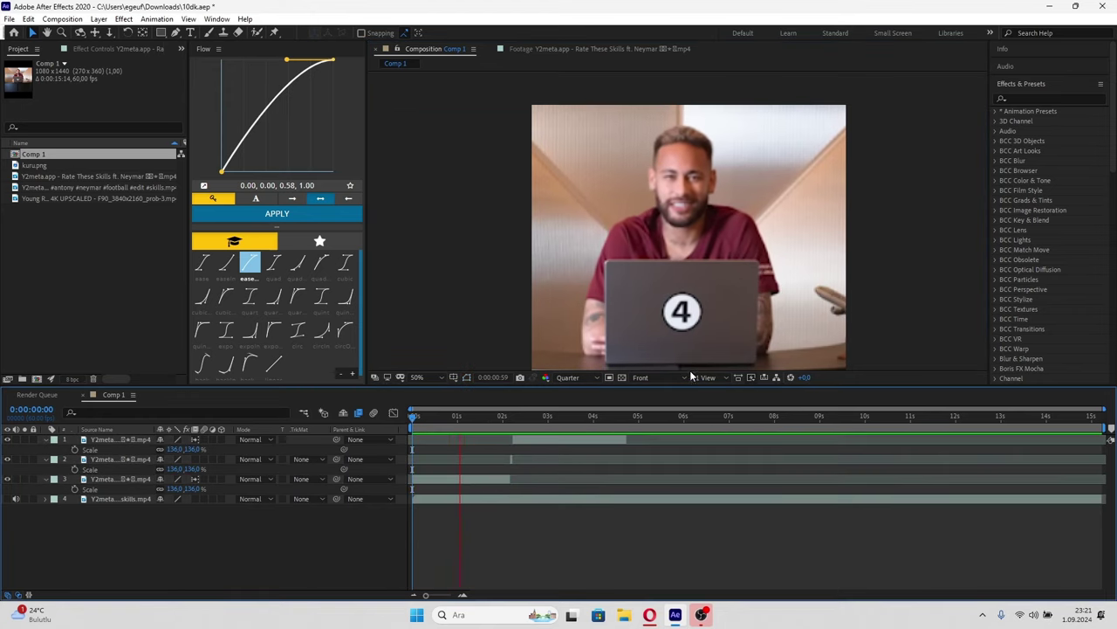
{"action": "scroll", "coordinate": [696, 337], "scroll_direction": "down", "scroll_amount": 1}
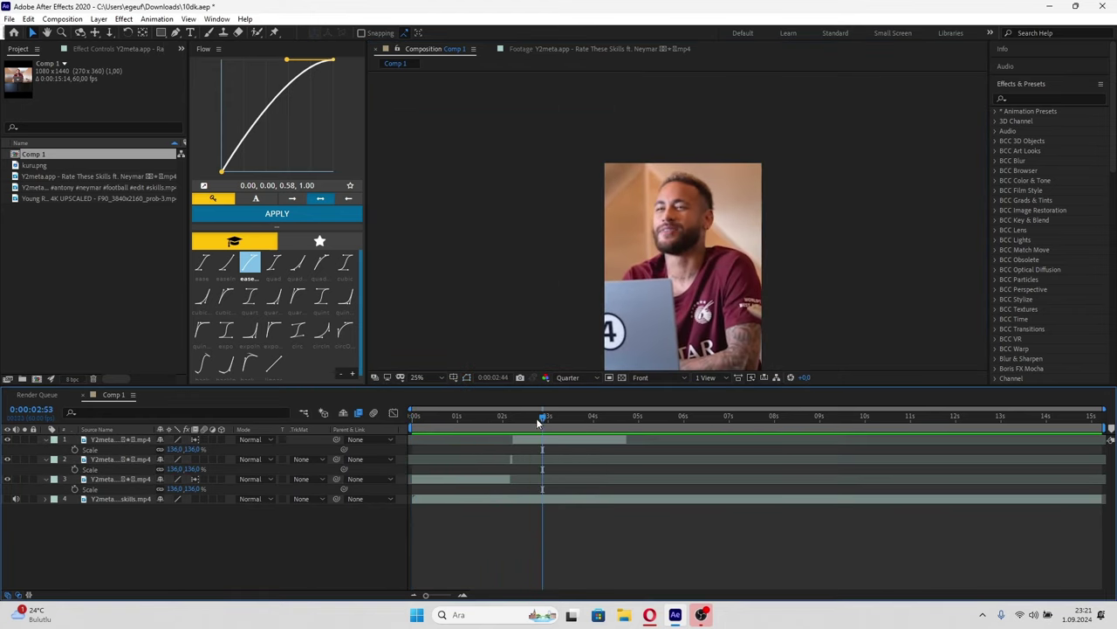
{"action": "left_click_drag", "start_coordinate": [539, 421], "coordinate": [507, 419]}
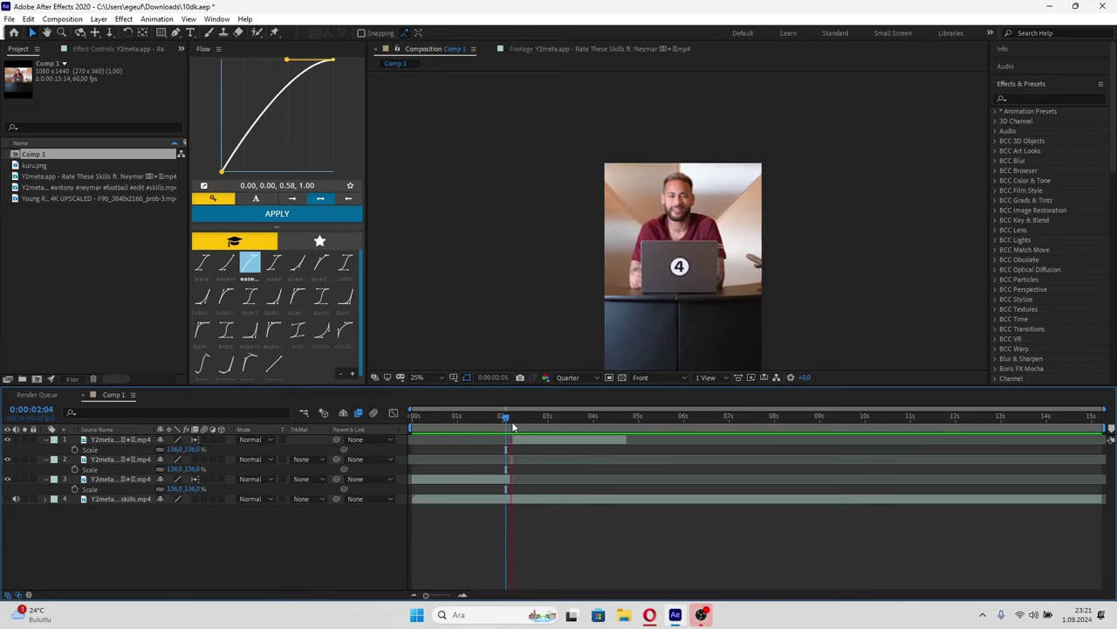
{"action": "left_click", "coordinate": [597, 441]}
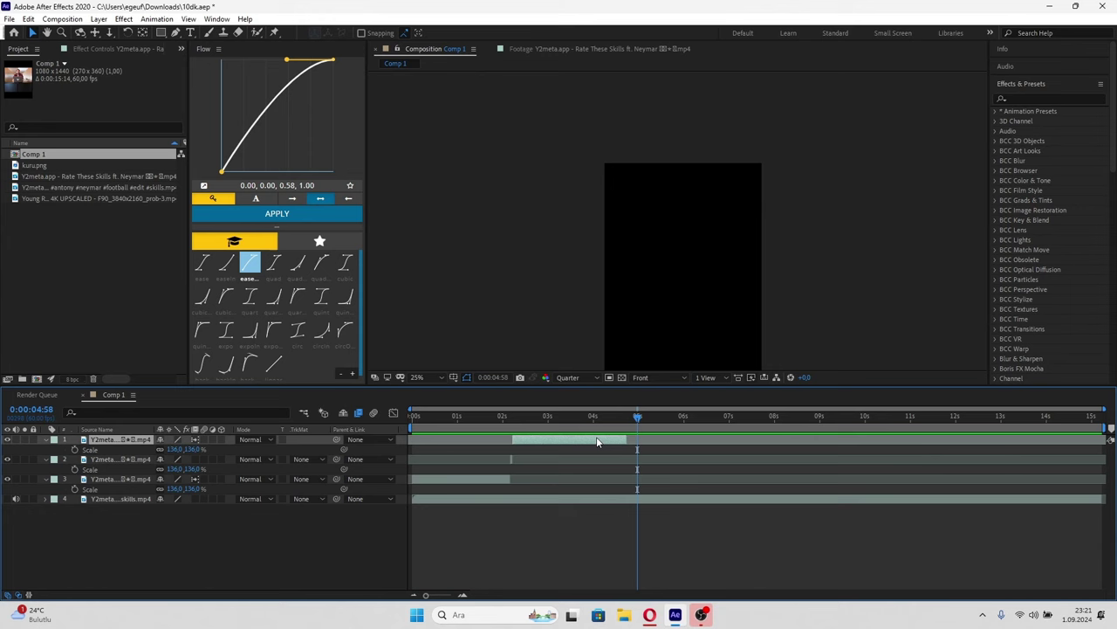
- Pre-compose the three Neymar pieces into Pre-comp 1
{"action": "left_click", "coordinate": [510, 459], "text": "ctrl"}
{"action": "left_click", "coordinate": [497, 481], "text": "ctrl"}
{"action": "key", "text": "ctrl+shift+c"}
{"action": "key", "text": "Return"}
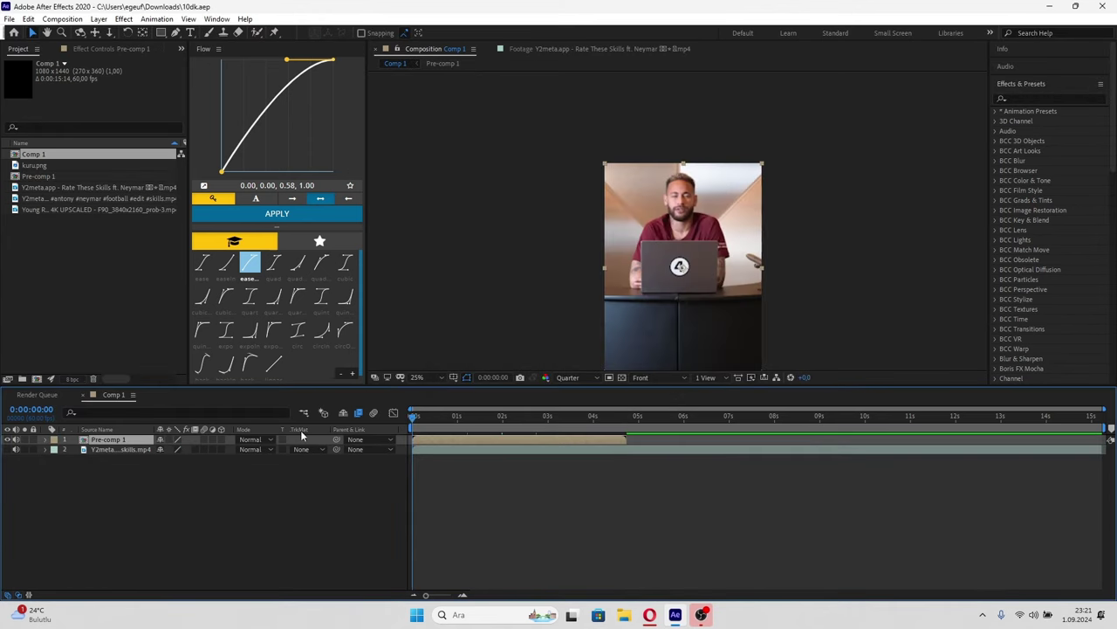
- Move to 5:31 and toggle the bottom skills layer's video on and off
{"action": "left_click_drag", "start_coordinate": [412, 439], "coordinate": [662, 440]}
{"action": "left_click", "coordinate": [376, 450]}
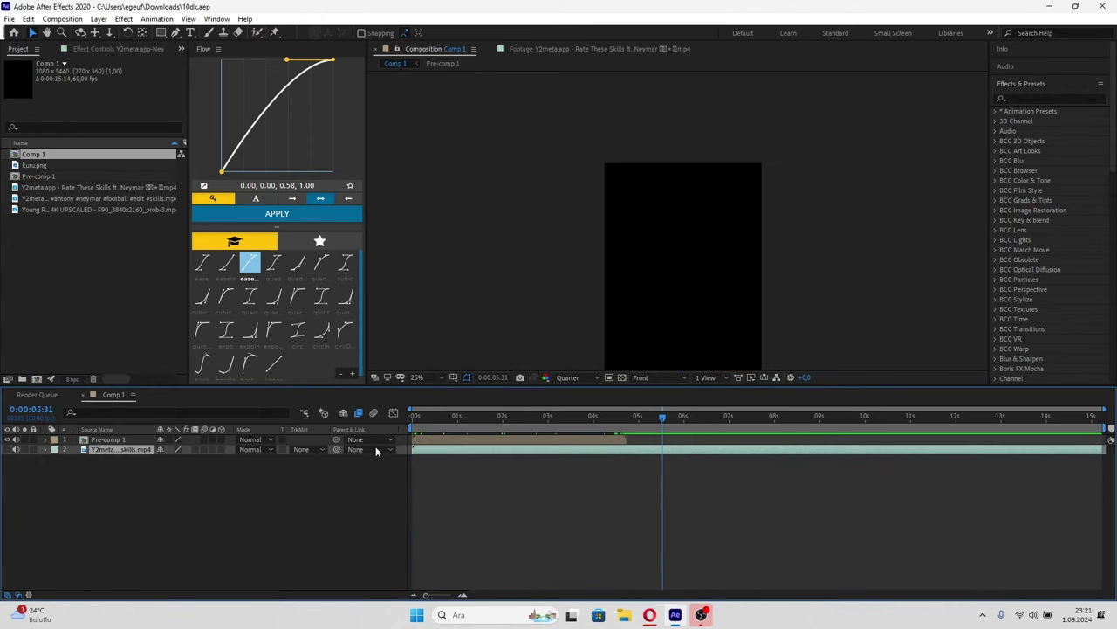
{"action": "left_click", "coordinate": [10, 450]}
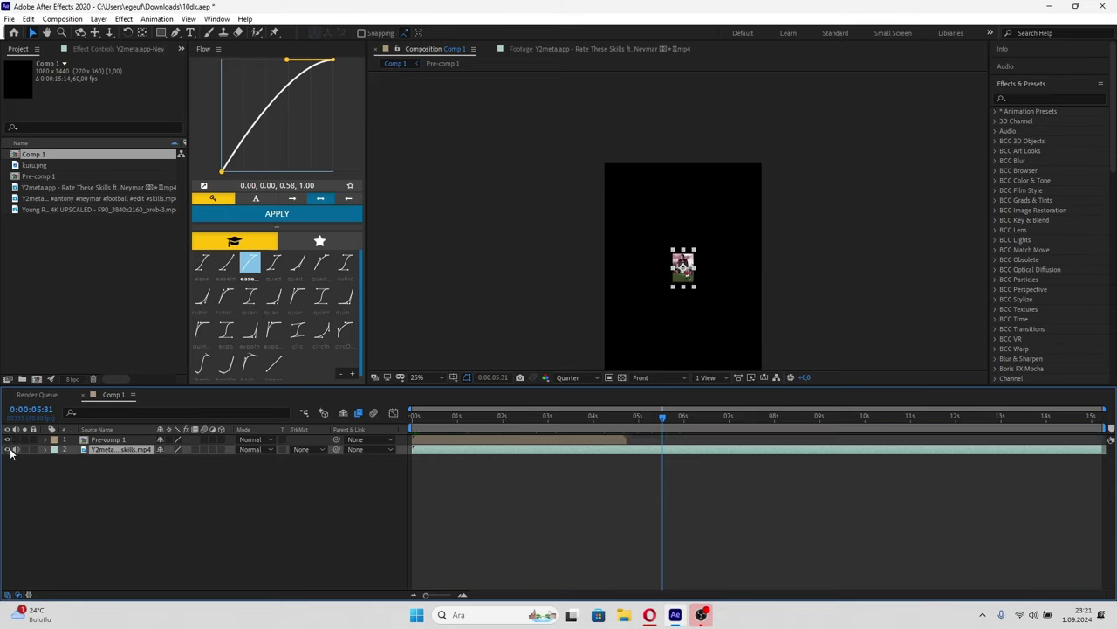
{"action": "left_click", "coordinate": [10, 449]}
- Show the title/action safe guides and select the Rate These Skills footage
{"action": "left_click_drag", "start_coordinate": [649, 417], "coordinate": [634, 417]}
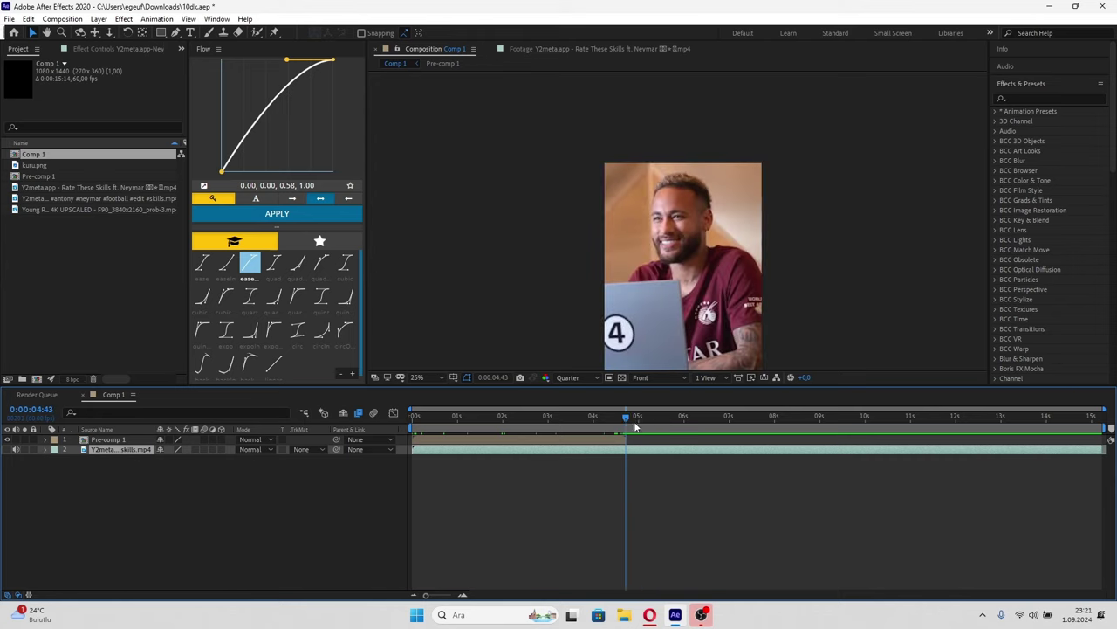
{"action": "left_click", "coordinate": [455, 378]}
{"action": "left_click", "coordinate": [485, 391]}
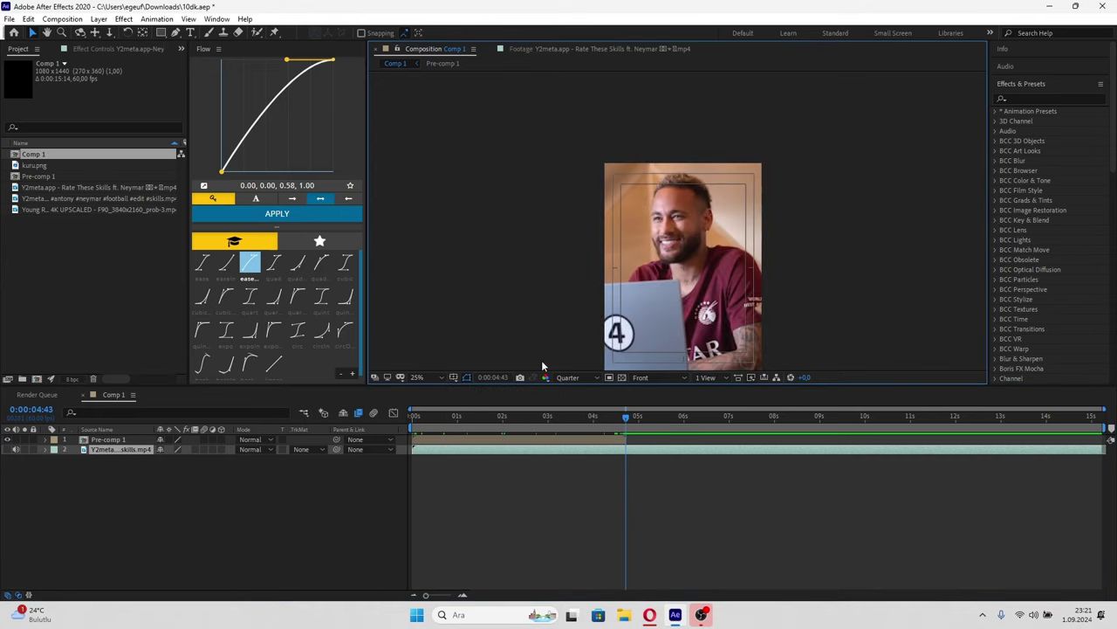
{"action": "left_click_drag", "start_coordinate": [643, 424], "coordinate": [683, 424]}
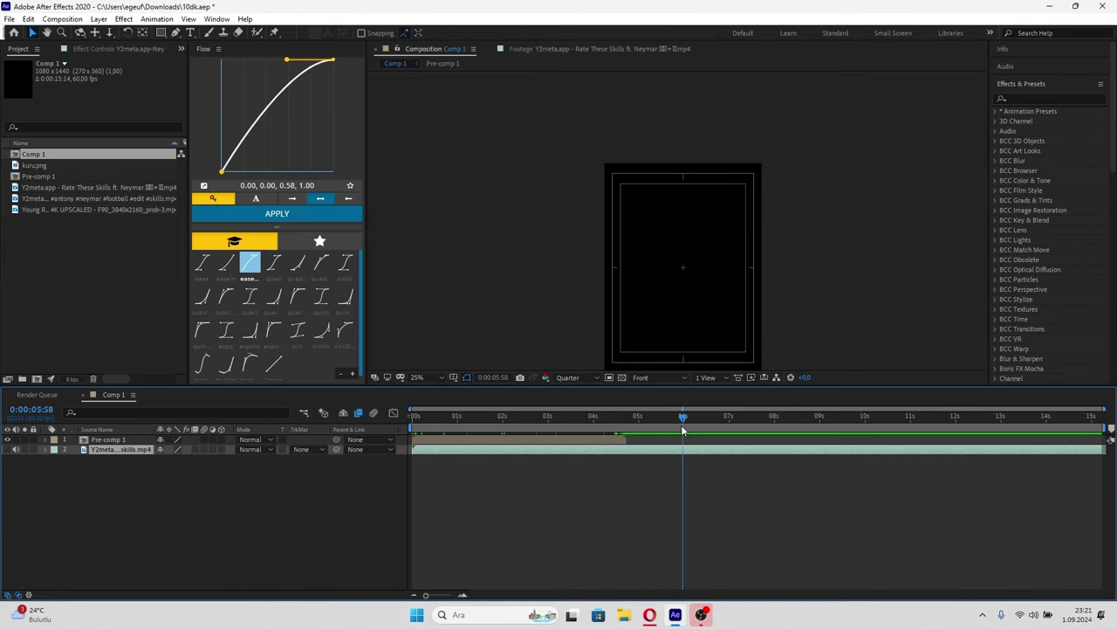
{"action": "left_click", "coordinate": [55, 188]}
- Open the Rate These Skills footage, set its In point at 0:00:46:22, and drag it into the comp
{"action": "double_click", "coordinate": [58, 192]}
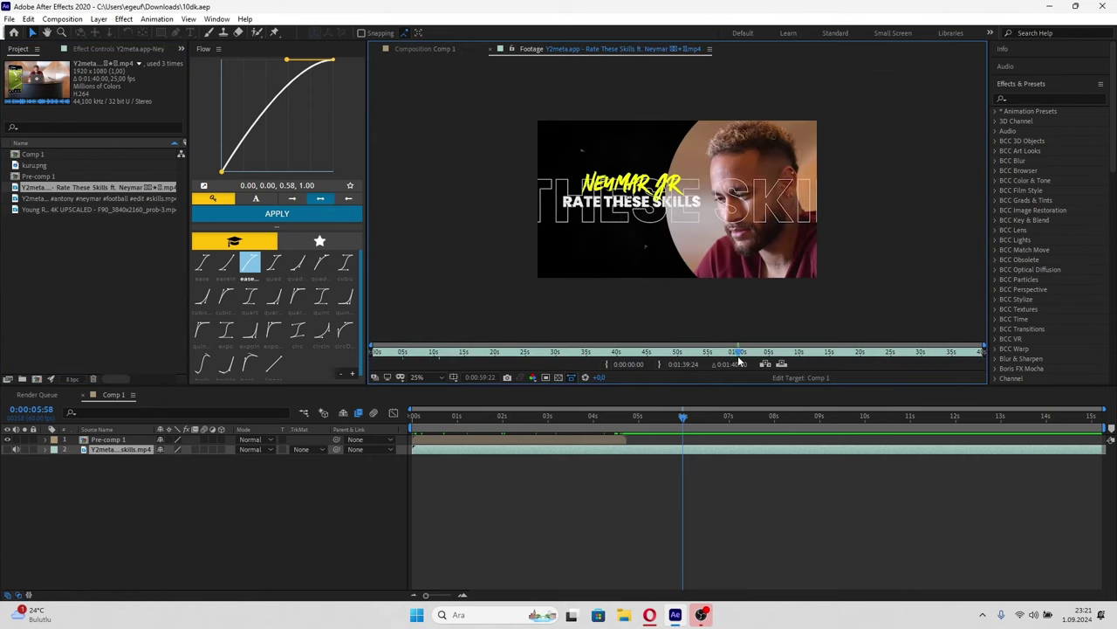
{"action": "scroll", "coordinate": [661, 287], "scroll_direction": "up", "scroll_amount": 2}
{"action": "mouse_move", "coordinate": [683, 357]}
{"action": "left_mouse_down"}
{"action": "mouse_move", "coordinate": [618, 357]}
{"action": "mouse_move", "coordinate": [660, 363]}
{"action": "left_mouse_up"}
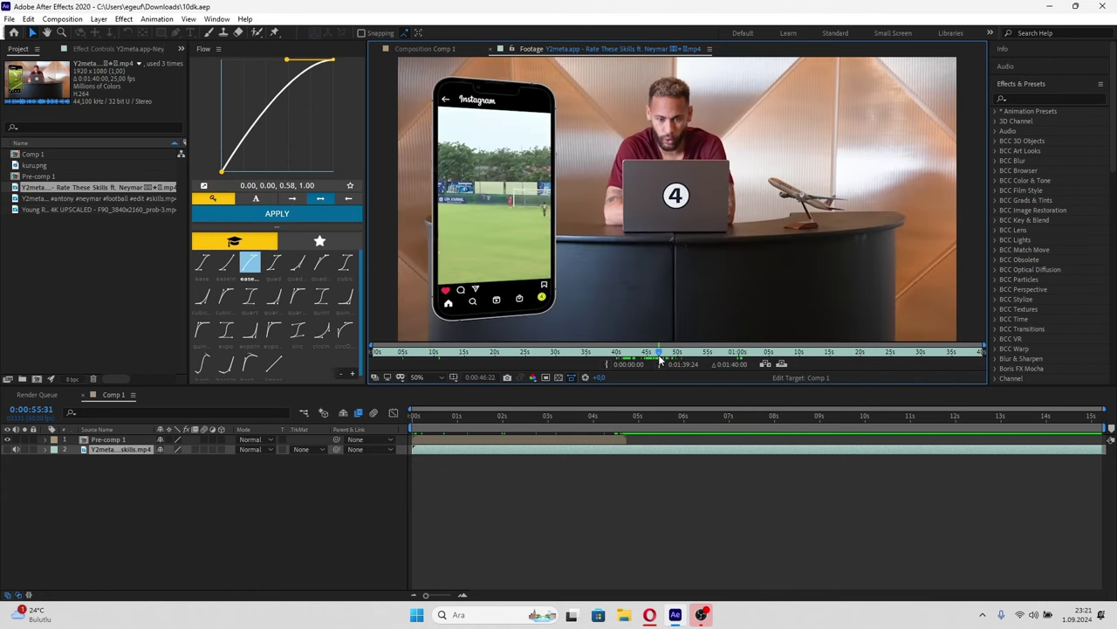
{"action": "left_click", "coordinate": [610, 366]}
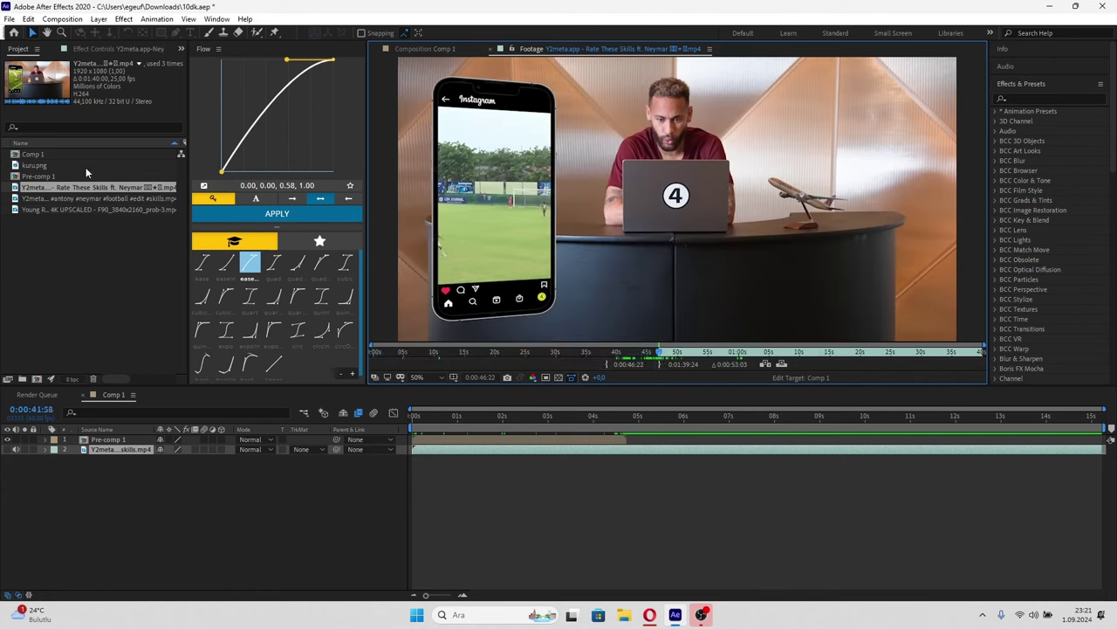
{"action": "left_click_drag", "start_coordinate": [85, 187], "coordinate": [950, 451]}
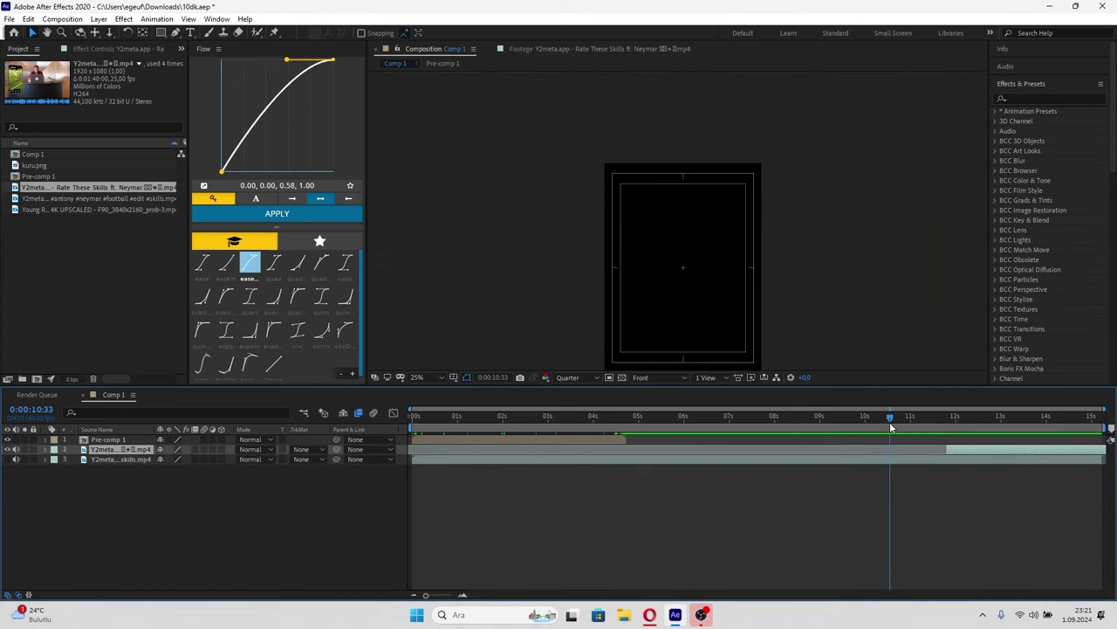
- Add the laptop clip to Comp 1 so it starts at 0:00:11:14
{"action": "left_click_drag", "start_coordinate": [950, 450], "coordinate": [960, 451]}
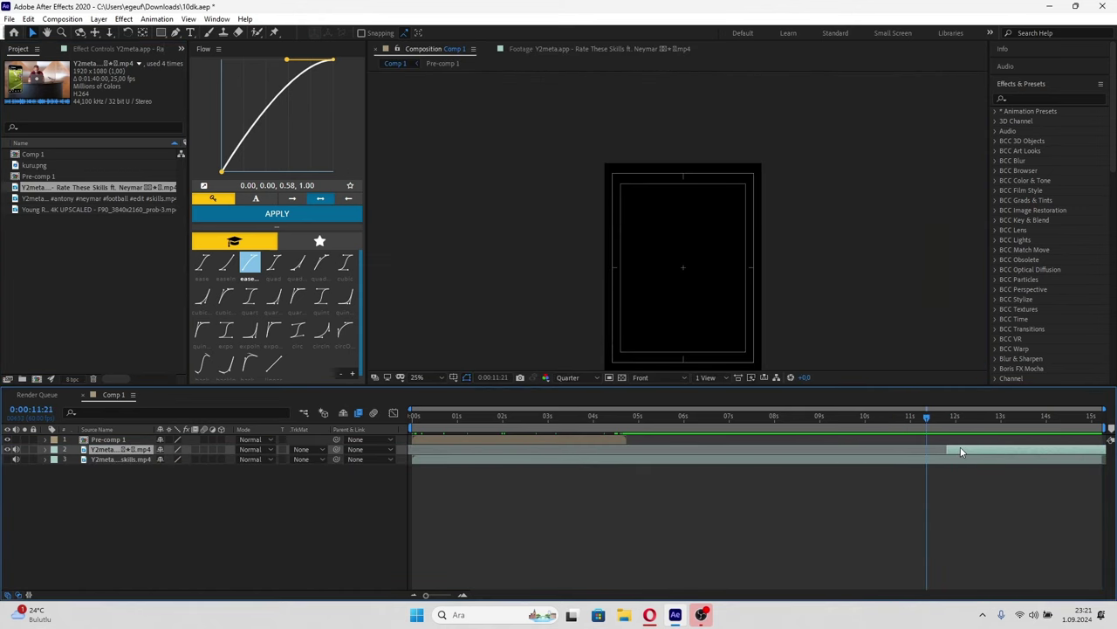
{"action": "left_click_drag", "start_coordinate": [911, 417], "coordinate": [926, 416]}
{"action": "left_click", "coordinate": [918, 417]}
{"action": "left_click_drag", "start_coordinate": [956, 451], "coordinate": [929, 454]}
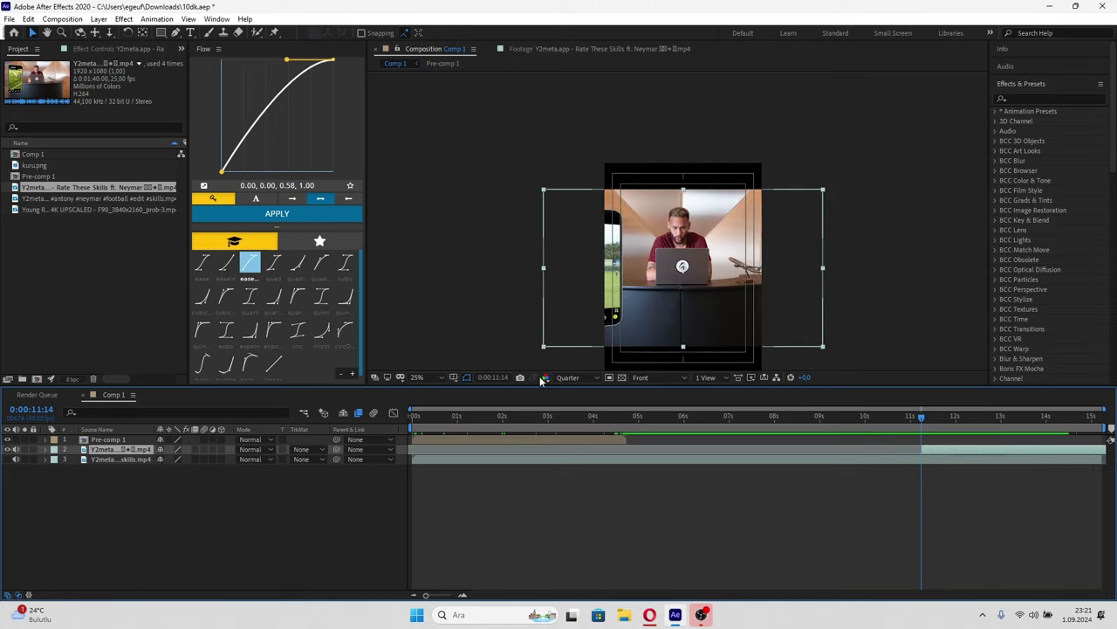
- Scale the laptop clip to 139%
{"action": "key", "text": "s"}
{"action": "left_click_drag", "start_coordinate": [179, 458], "coordinate": [777, 295]}
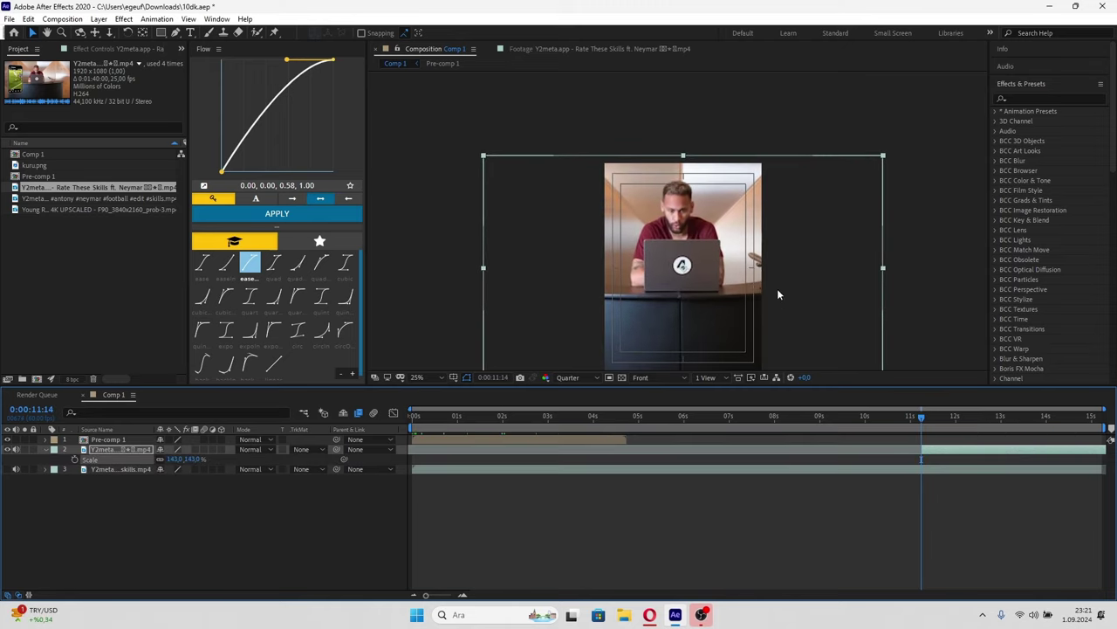
{"action": "scroll", "coordinate": [747, 263], "scroll_direction": "up", "scroll_amount": 2}
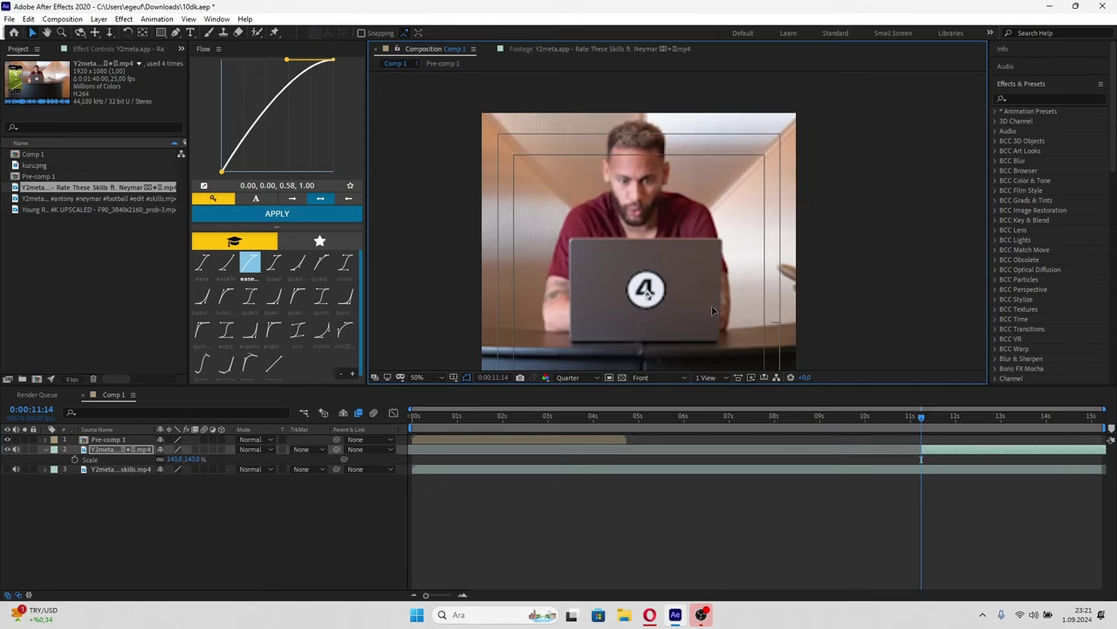
{"action": "left_click_drag", "start_coordinate": [187, 458], "coordinate": [170, 458]}
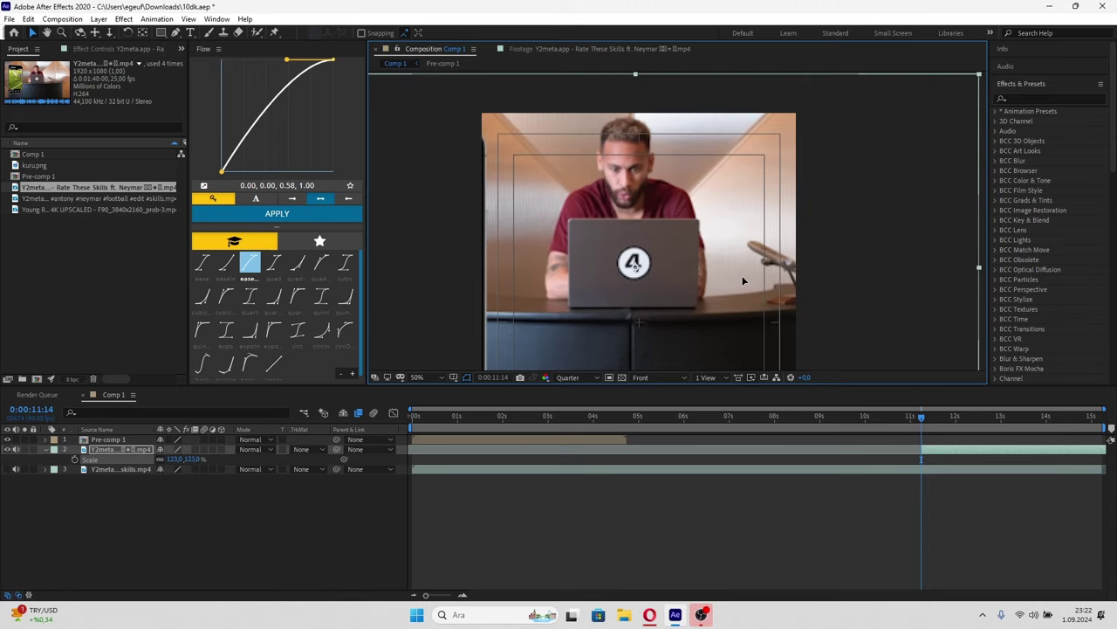
{"action": "left_click_drag", "start_coordinate": [177, 458], "coordinate": [183, 459]}
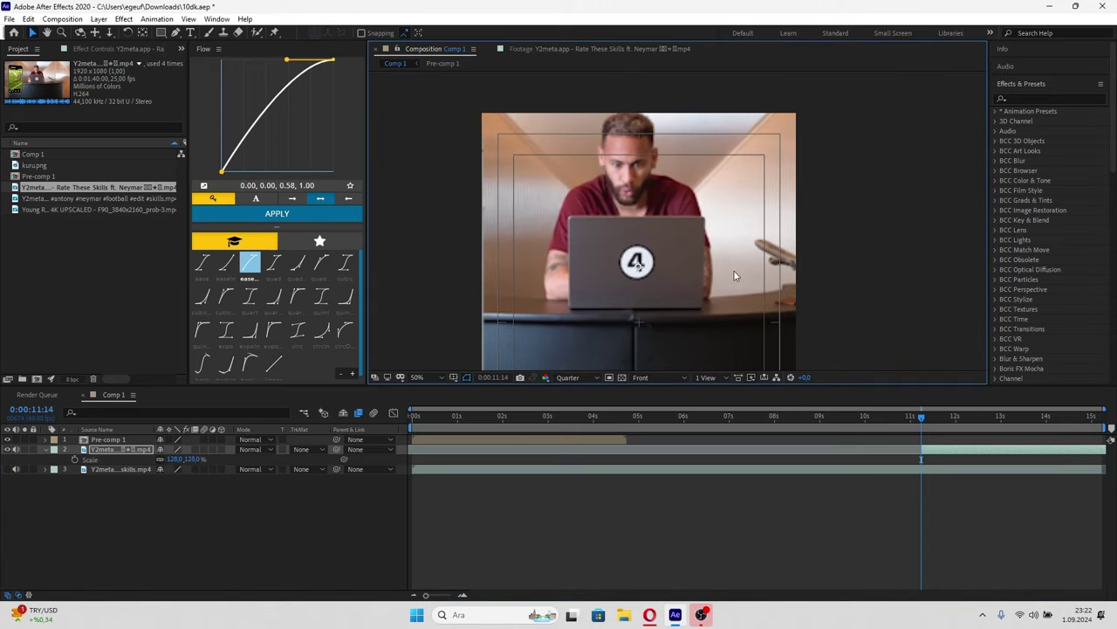
{"action": "left_click_drag", "start_coordinate": [174, 459], "coordinate": [180, 458]}
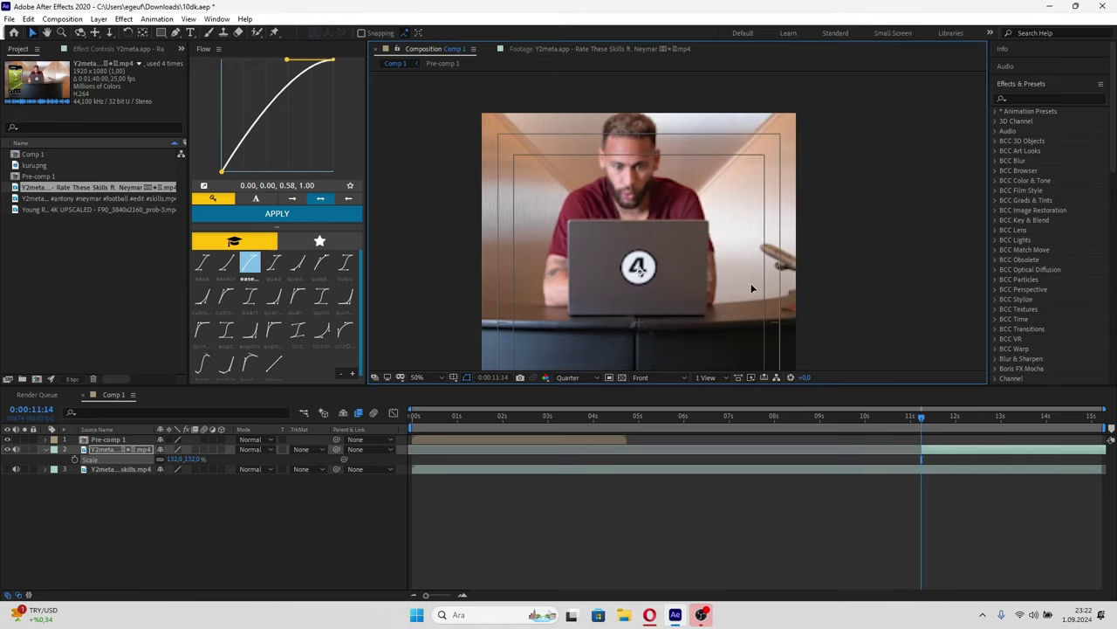
{"action": "left_click_drag", "start_coordinate": [173, 459], "coordinate": [180, 459]}
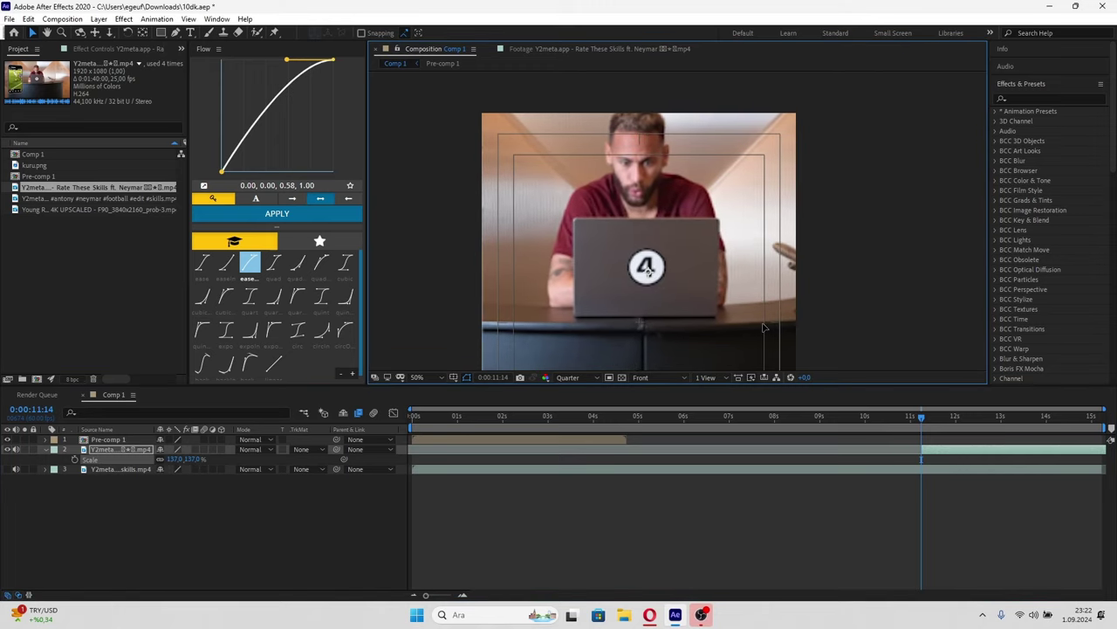
{"action": "key", "text": "comma"}
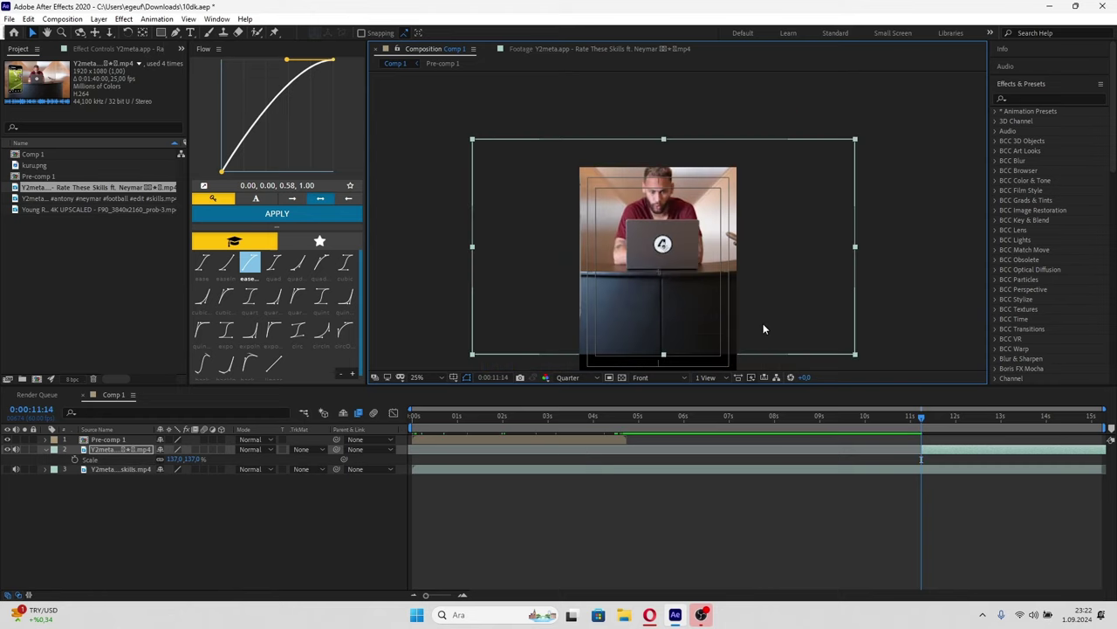
{"action": "key", "text": "period"}
{"action": "left_click", "coordinate": [176, 459]}
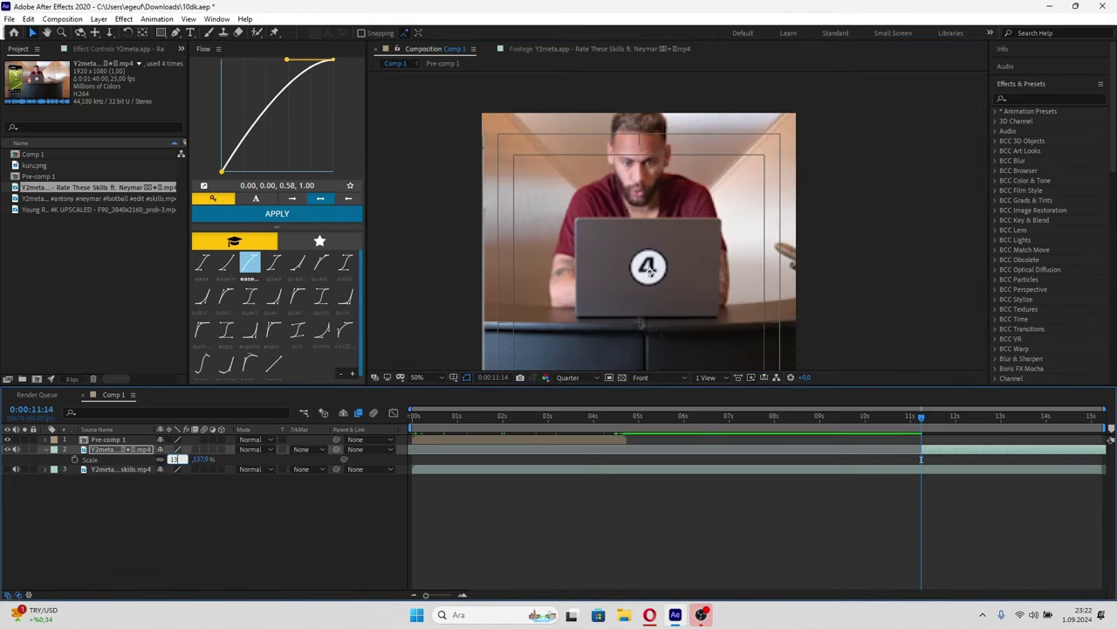
{"action": "type", "text": "139"}
{"action": "key", "text": "Return"}
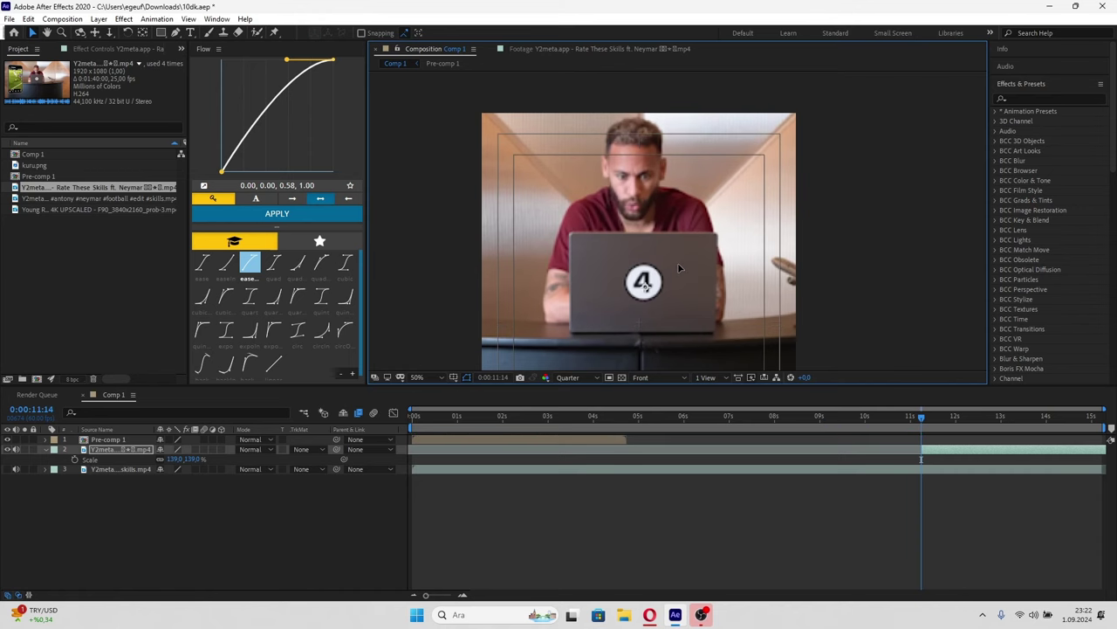
- Collapse the scale property and save the project
{"action": "key", "text": "u"}
{"action": "key", "text": "ctrl+s"}
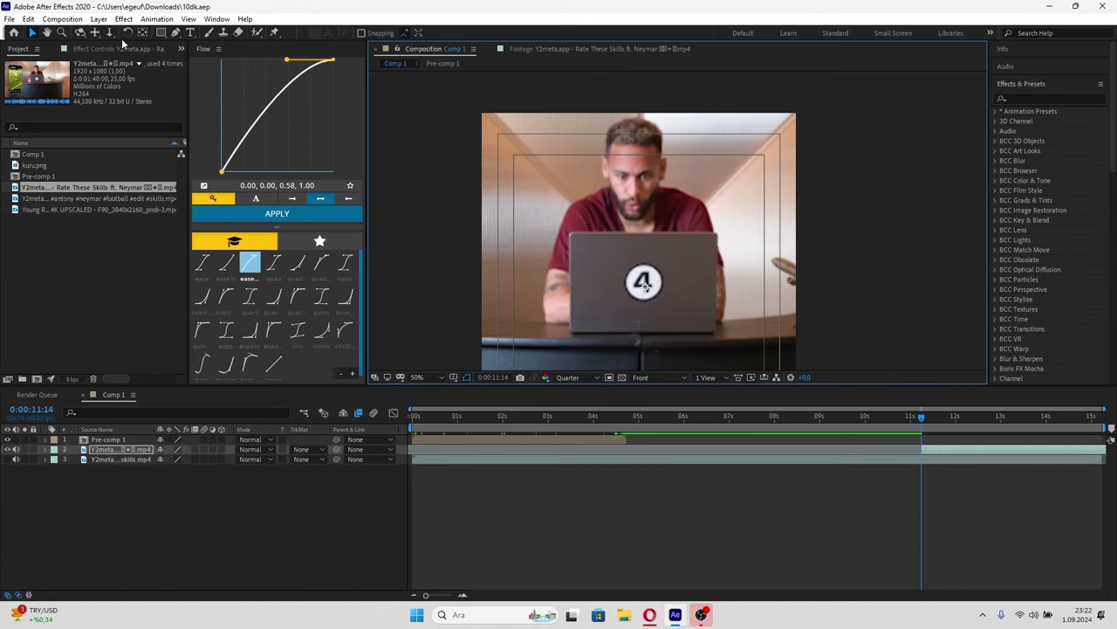
{"action": "left_click", "coordinate": [161, 32]}
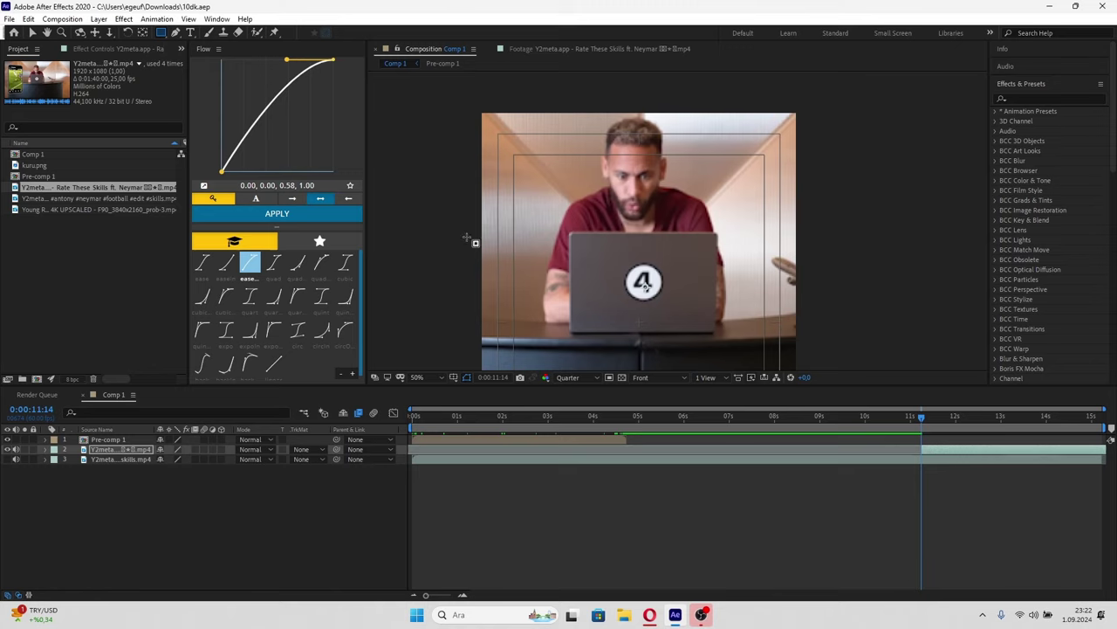
- Draw a rectangle mask over the top half of the laptop clip
{"action": "key", "text": "comma"}
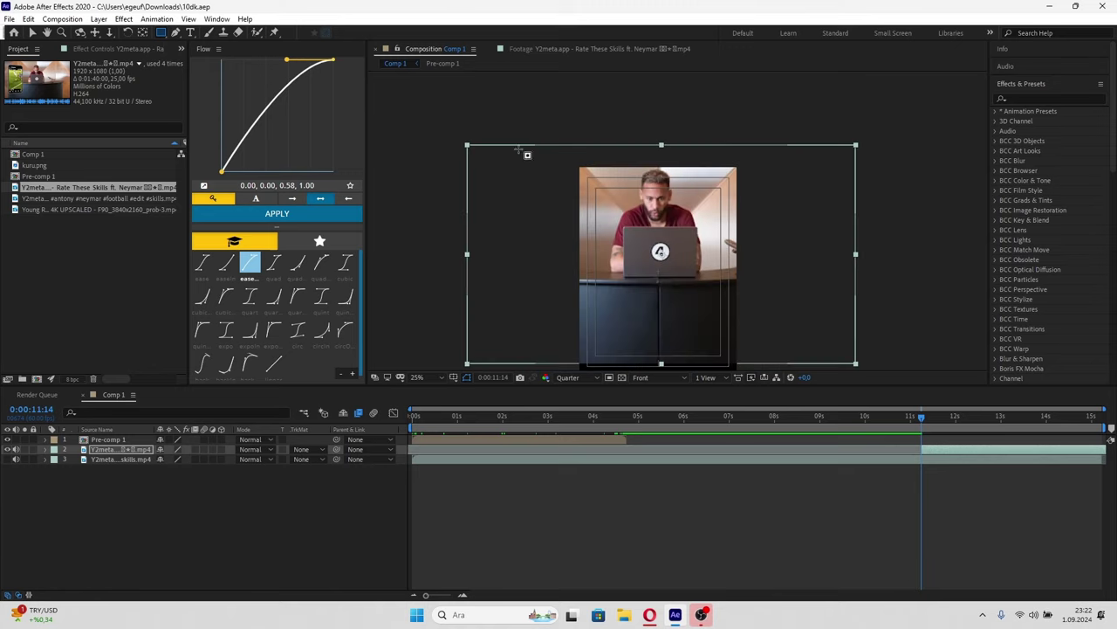
{"action": "left_click_drag", "start_coordinate": [517, 124], "coordinate": [779, 271]}
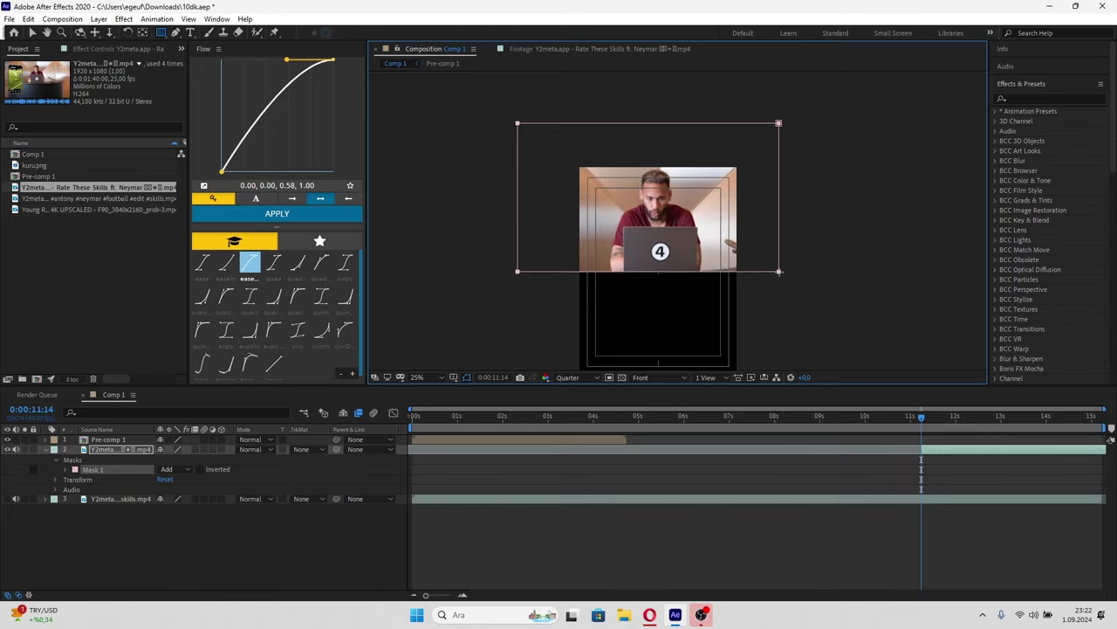
{"action": "scroll", "coordinate": [763, 287], "scroll_direction": "up", "scroll_amount": 1}
{"action": "scroll", "coordinate": [748, 329], "scroll_direction": "up", "scroll_amount": 1}
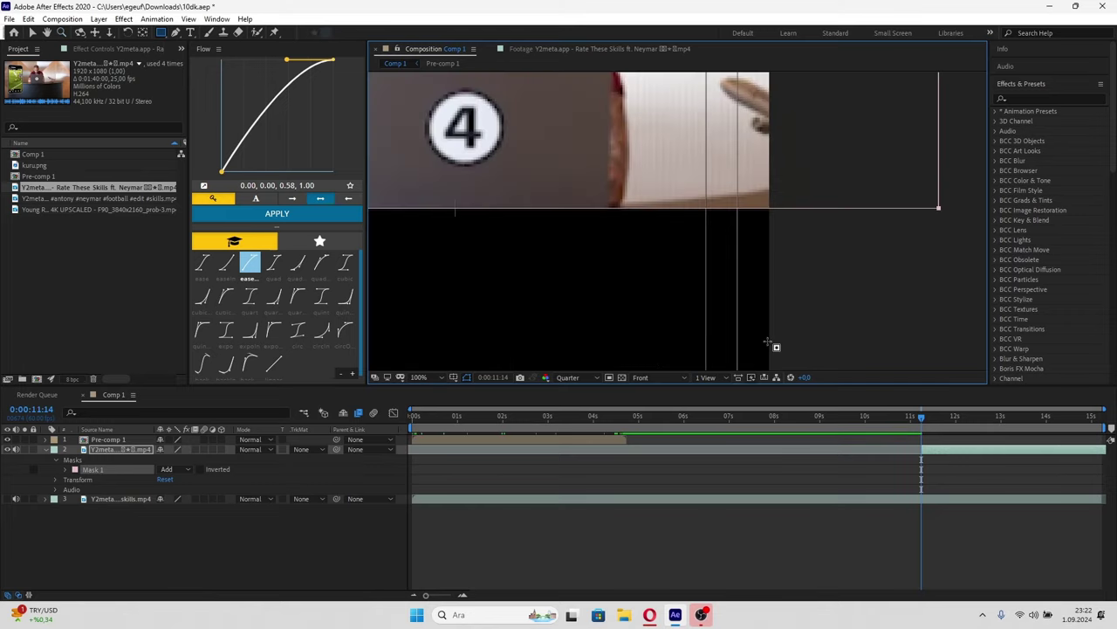
{"action": "scroll", "coordinate": [678, 280], "scroll_direction": "down", "scroll_amount": 3}
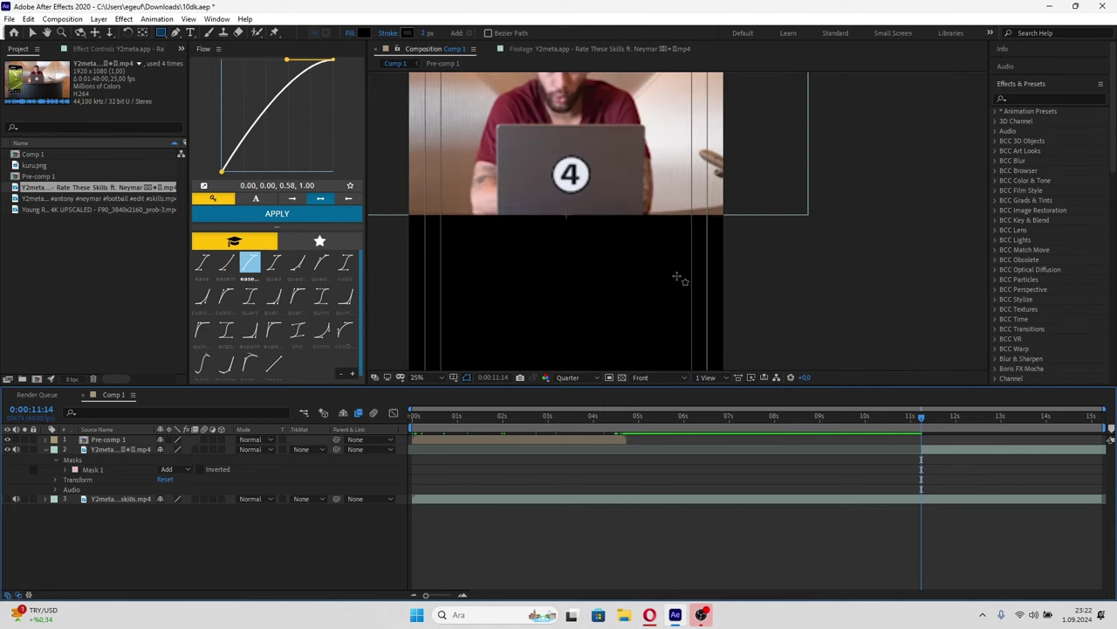
{"action": "scroll", "coordinate": [661, 188], "scroll_direction": "down", "scroll_amount": 3}
{"action": "scroll", "coordinate": [661, 189], "scroll_direction": "up", "scroll_amount": 3}
- Cancel pre-composing the laptop clip and extend its start to about 0:00:04:40
{"action": "left_click", "coordinate": [951, 447]}
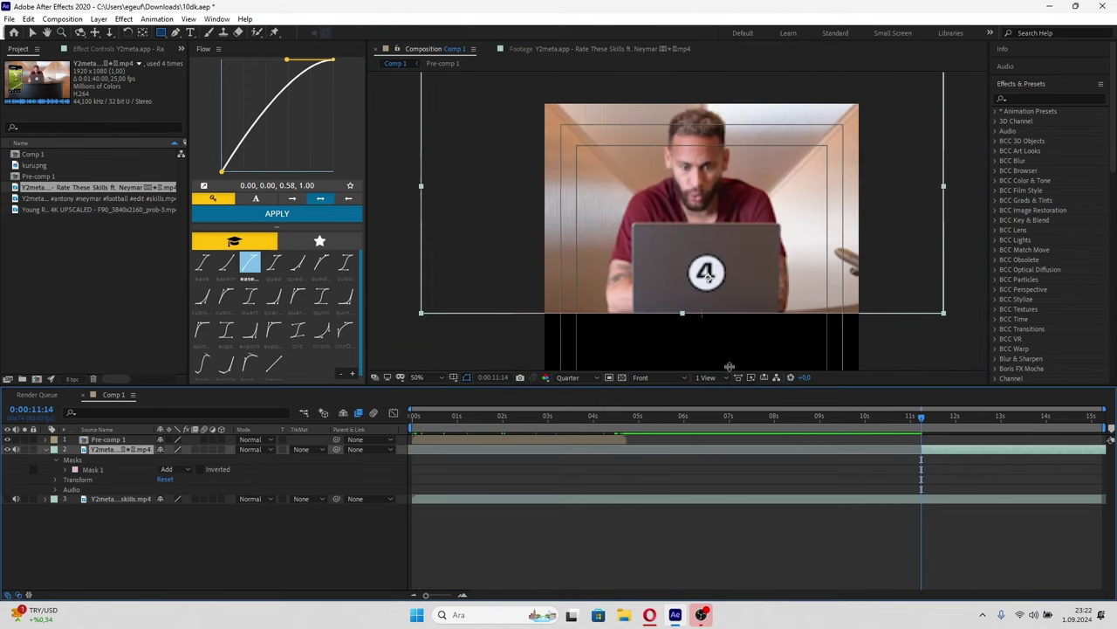
{"action": "key", "text": "ctrl+shift+c"}
{"action": "left_click", "coordinate": [645, 381]}
{"action": "mouse_move", "coordinate": [920, 450]}
{"action": "left_mouse_down"}
{"action": "mouse_move", "coordinate": [626, 449]}
{"action": "mouse_move", "coordinate": [638, 417]}
{"action": "mouse_move", "coordinate": [624, 419]}
{"action": "left_mouse_up"}
{"action": "left_click", "coordinate": [747, 459]}
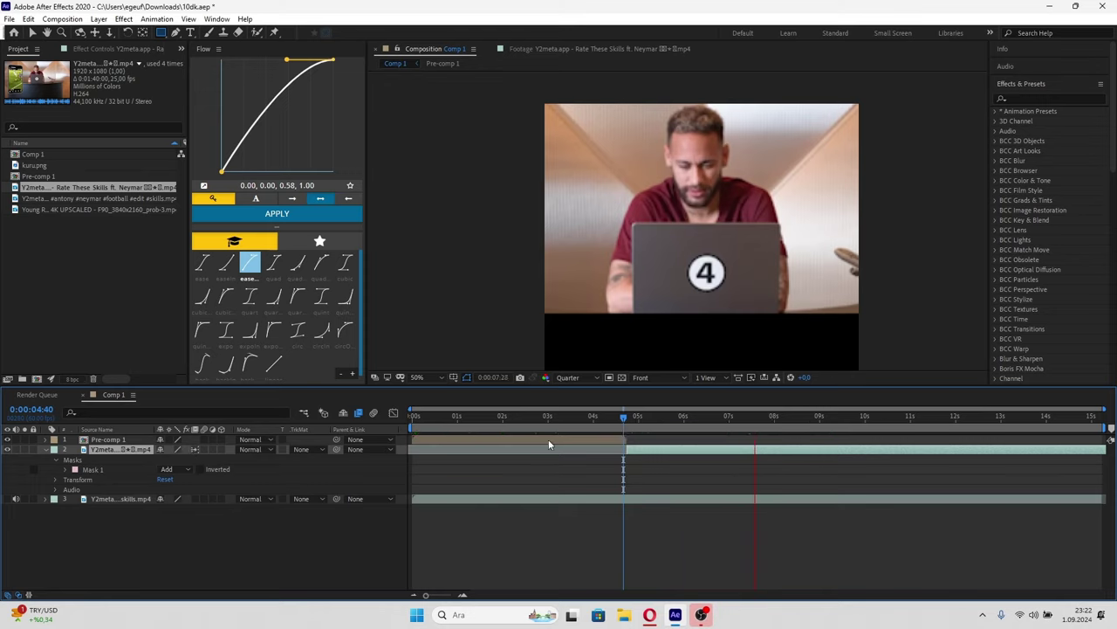
- Preview, then end the work area and the laptop clip at 0:00:11:17
{"action": "left_click", "coordinate": [616, 424]}
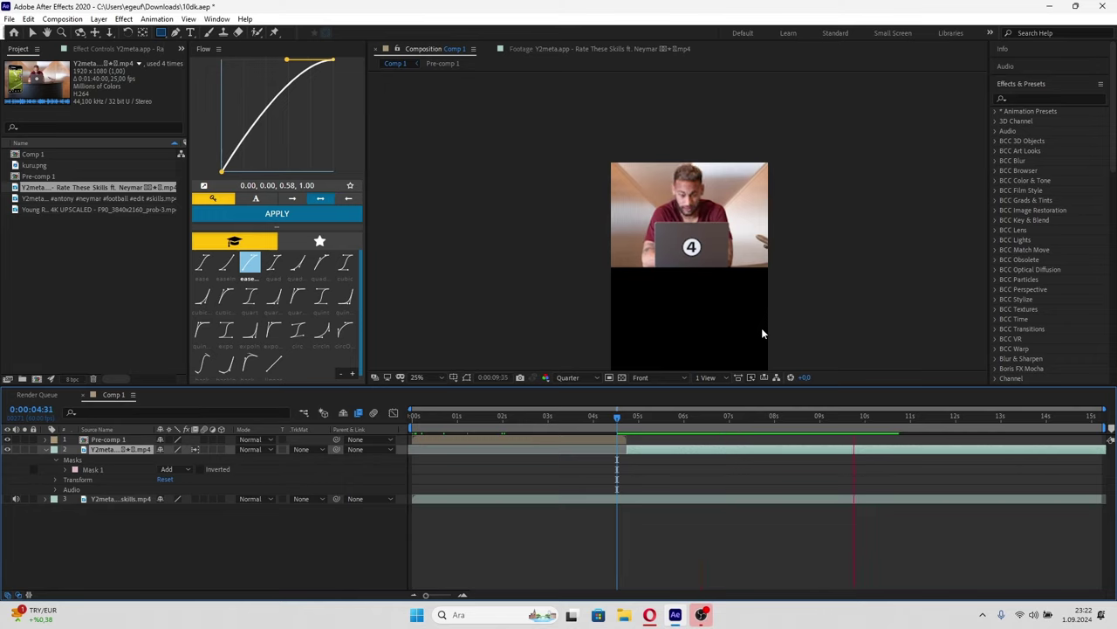
{"action": "key", "text": "space"}
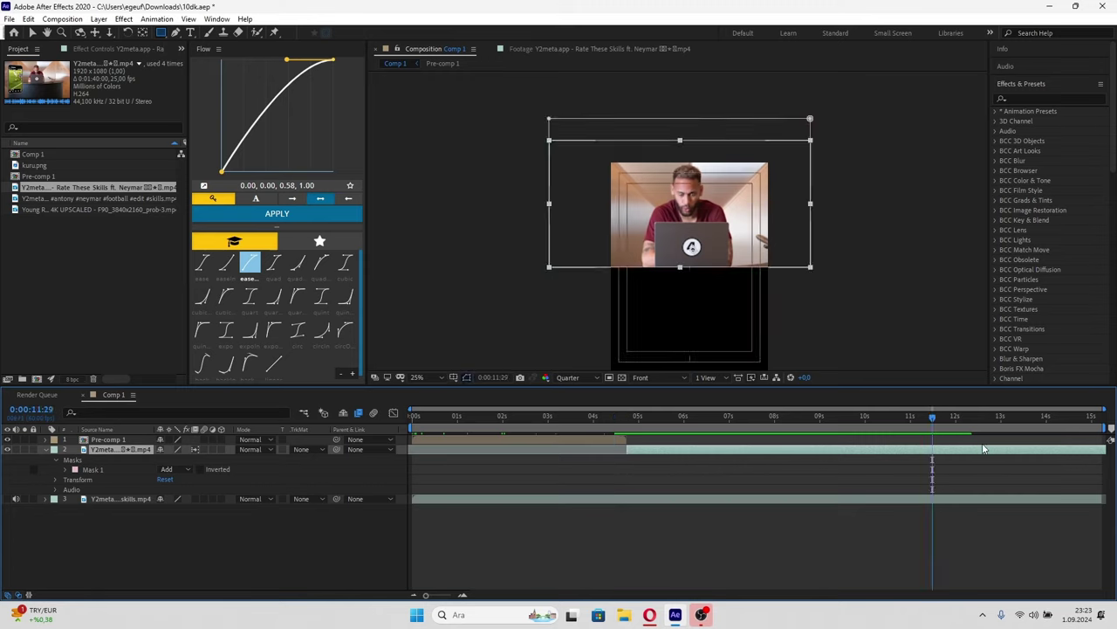
{"action": "left_click_drag", "start_coordinate": [929, 420], "coordinate": [923, 420]}
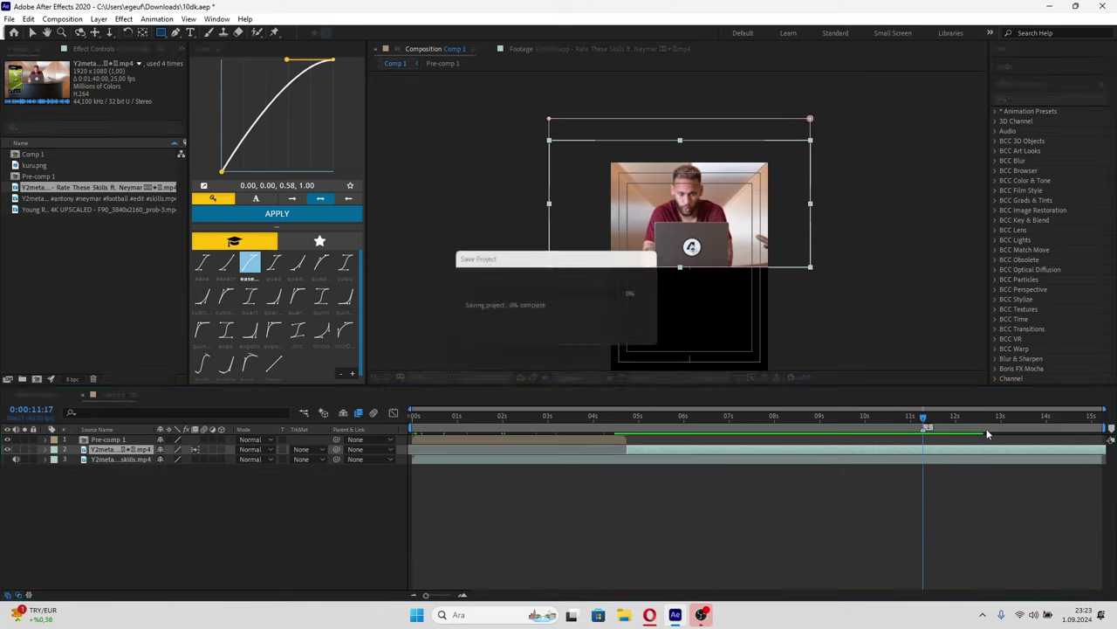
{"action": "left_click_drag", "start_coordinate": [1103, 435], "coordinate": [925, 427]}
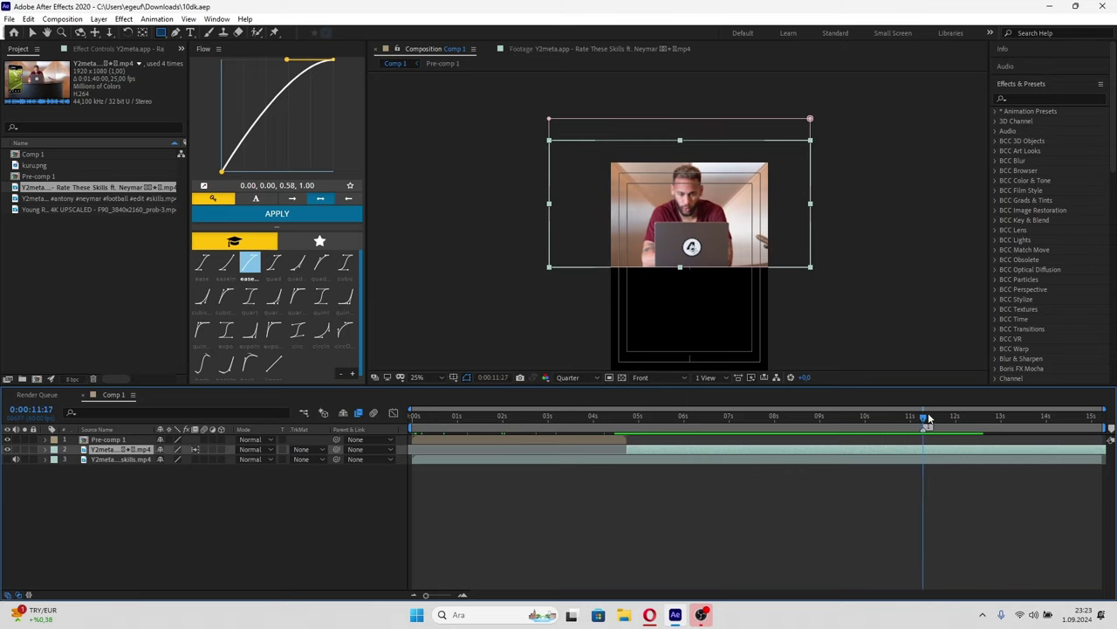
{"action": "key", "text": "alt+bracketright"}
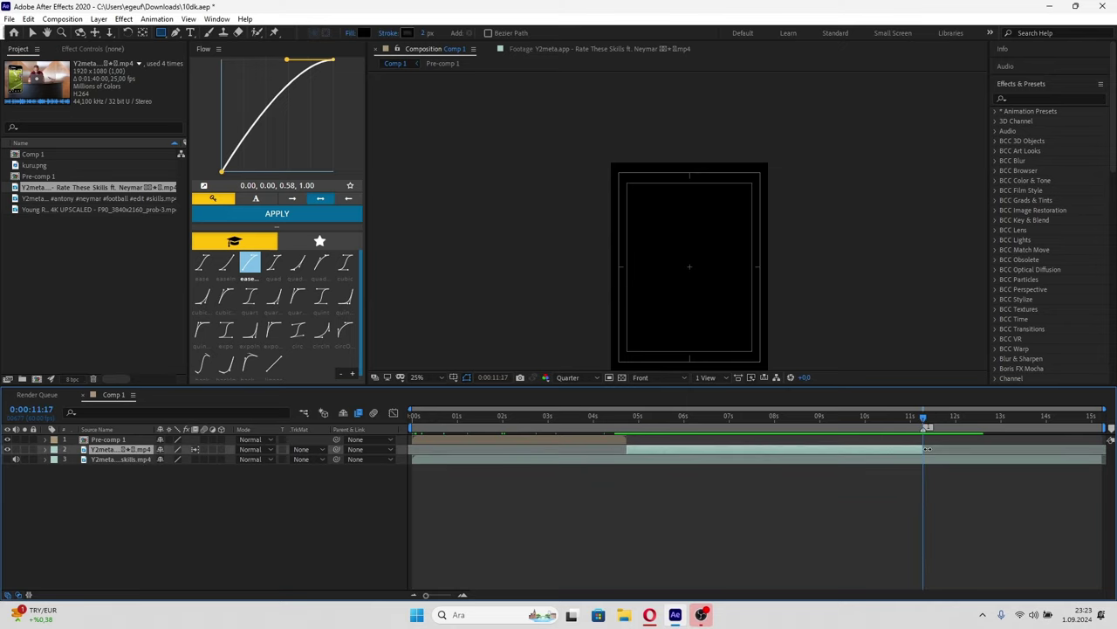
{"action": "left_click_drag", "start_coordinate": [926, 421], "coordinate": [627, 419]}
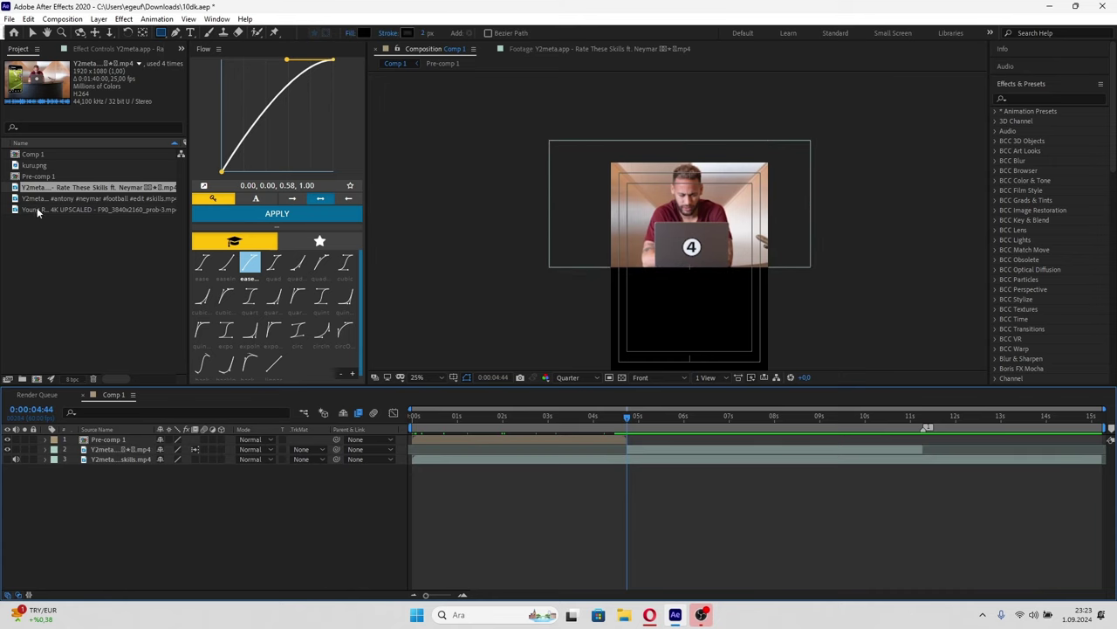
- Add the football footage as a new layer and scale it down to 43%
{"action": "left_click_drag", "start_coordinate": [62, 209], "coordinate": [639, 457]}
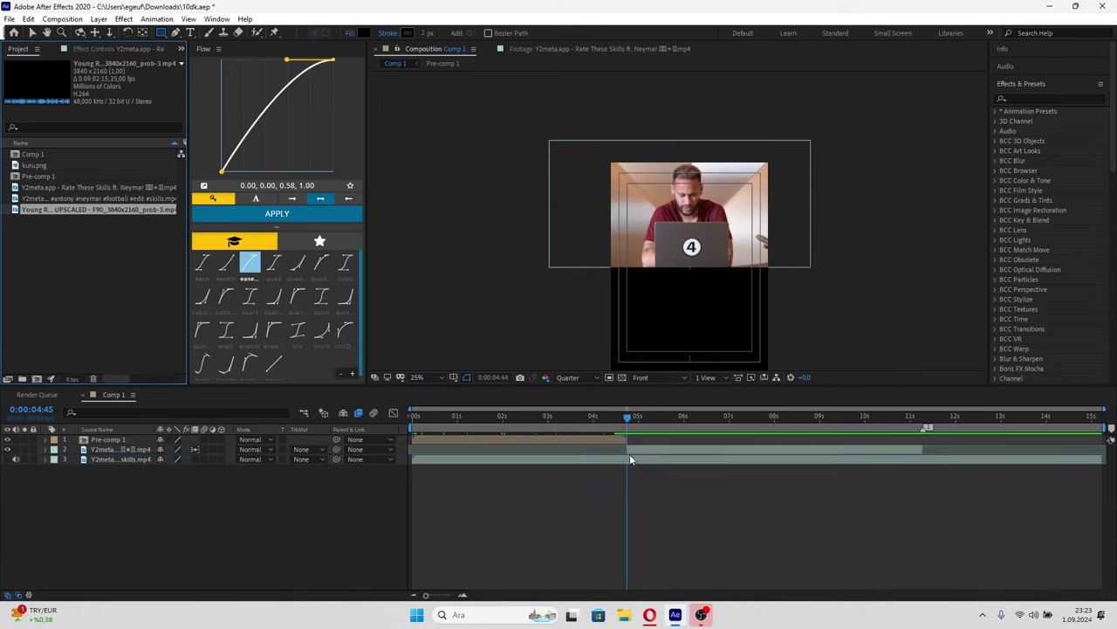
{"action": "key", "text": "z"}
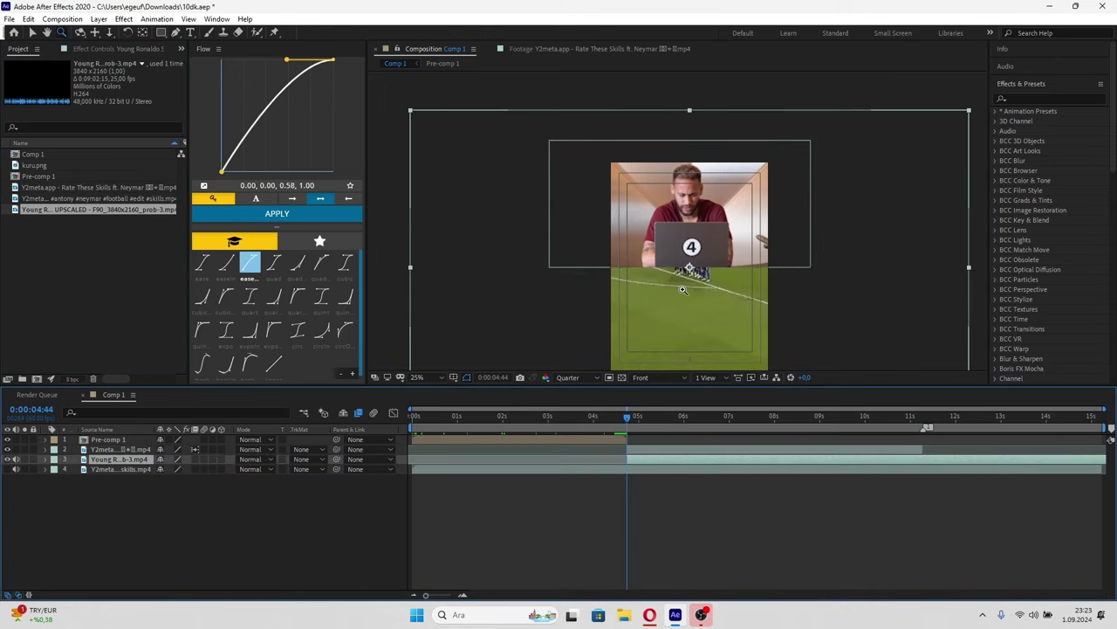
{"action": "left_click", "coordinate": [686, 343]}
{"action": "left_click", "coordinate": [625, 227], "text": "alt"}
{"action": "key", "text": "s"}
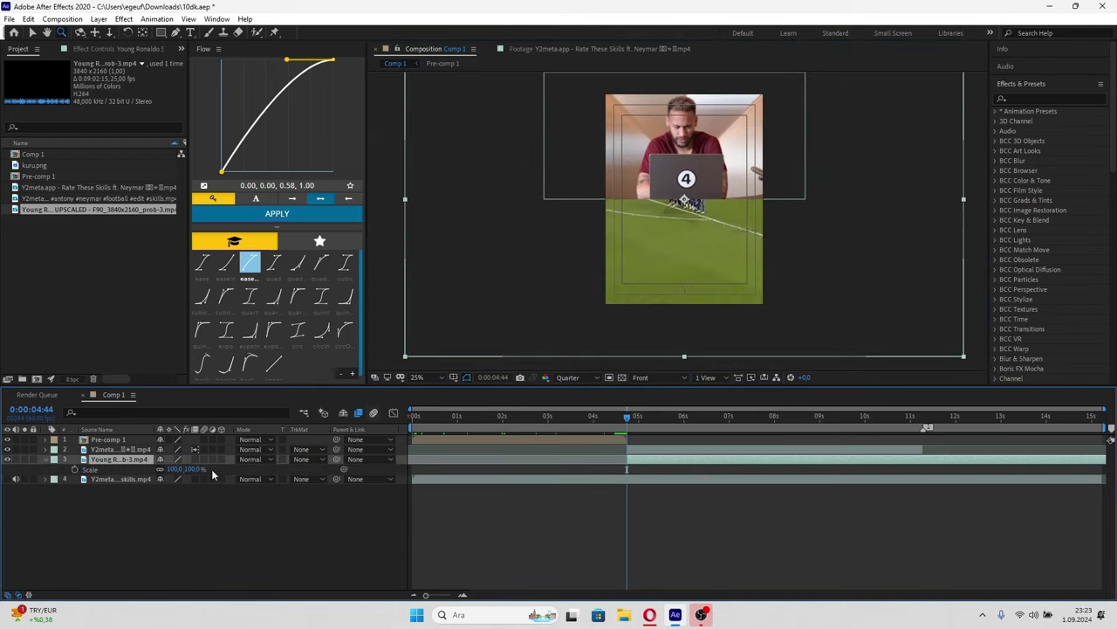
{"action": "left_click_drag", "start_coordinate": [175, 469], "coordinate": [144, 468]}
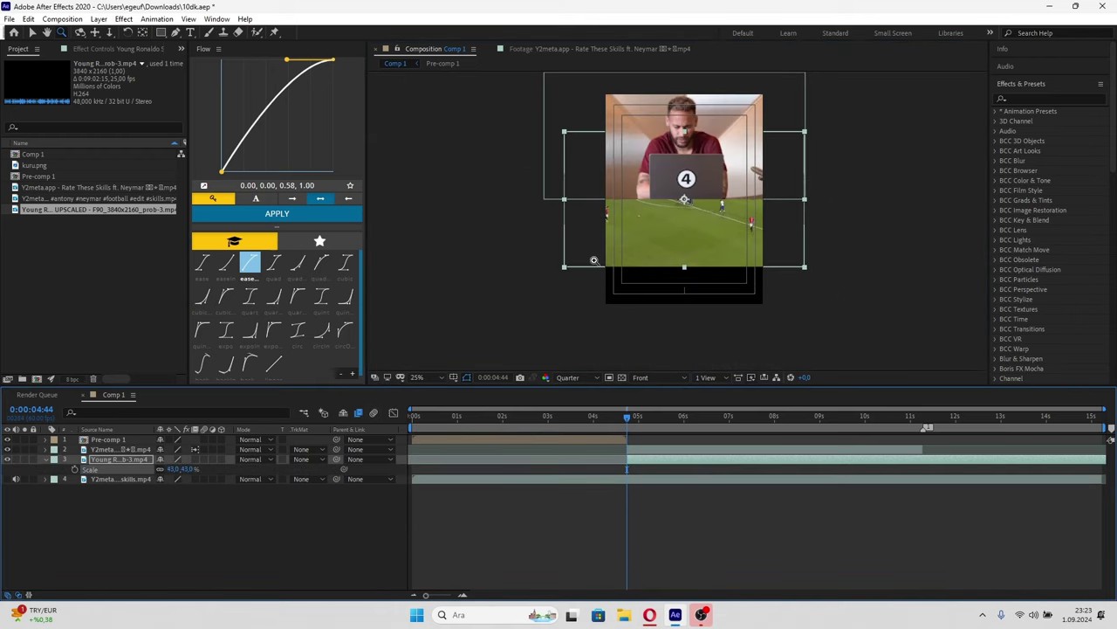
{"action": "left_click_drag", "start_coordinate": [657, 231], "coordinate": [662, 260]}
{"action": "left_click", "coordinate": [635, 200], "text": "alt"}
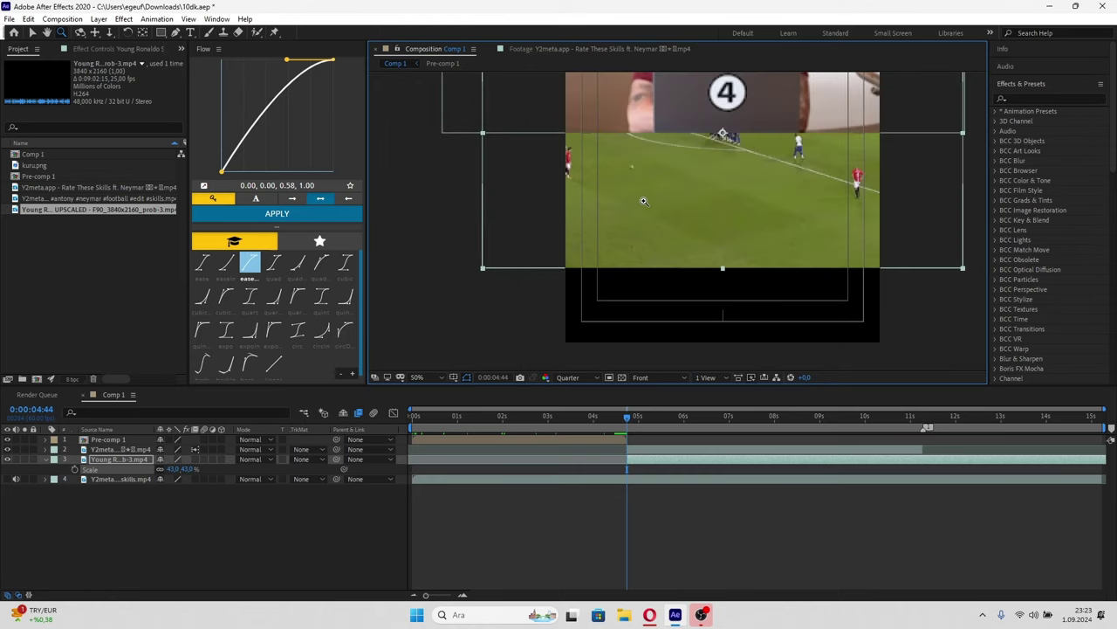
{"action": "left_click", "coordinate": [671, 184]}
{"action": "left_click", "coordinate": [683, 185], "text": "alt"}
- Move the football clip into the lower half of the frame and deselect it
{"action": "left_click", "coordinate": [34, 35]}
{"action": "scroll", "coordinate": [816, 212], "scroll_direction": "down", "scroll_amount": 2}
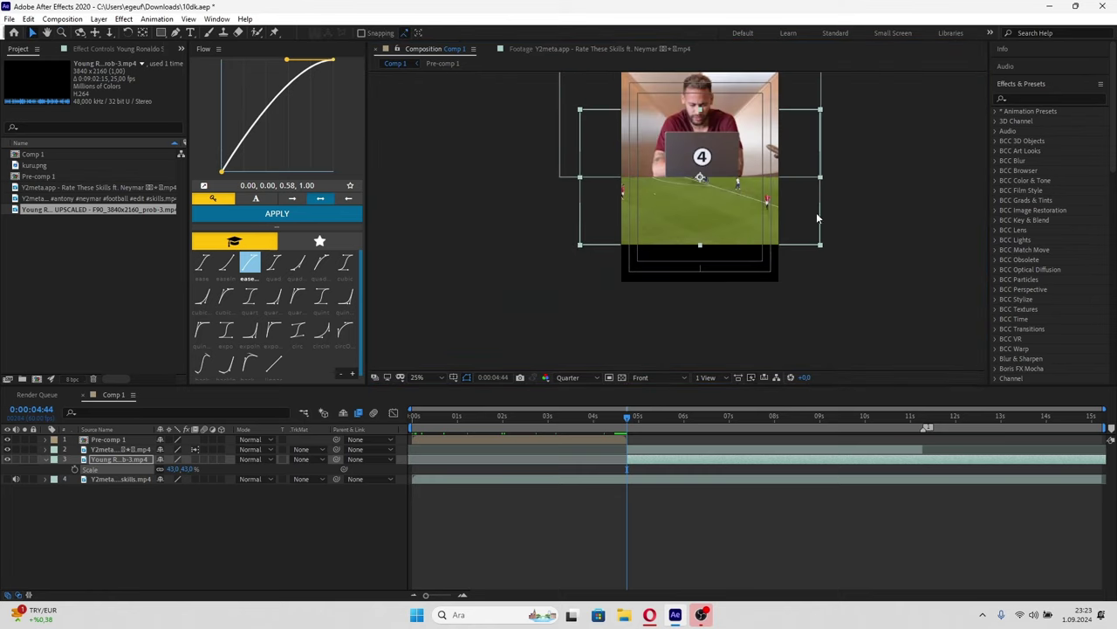
{"action": "left_click_drag", "start_coordinate": [724, 240], "coordinate": [722, 305]}
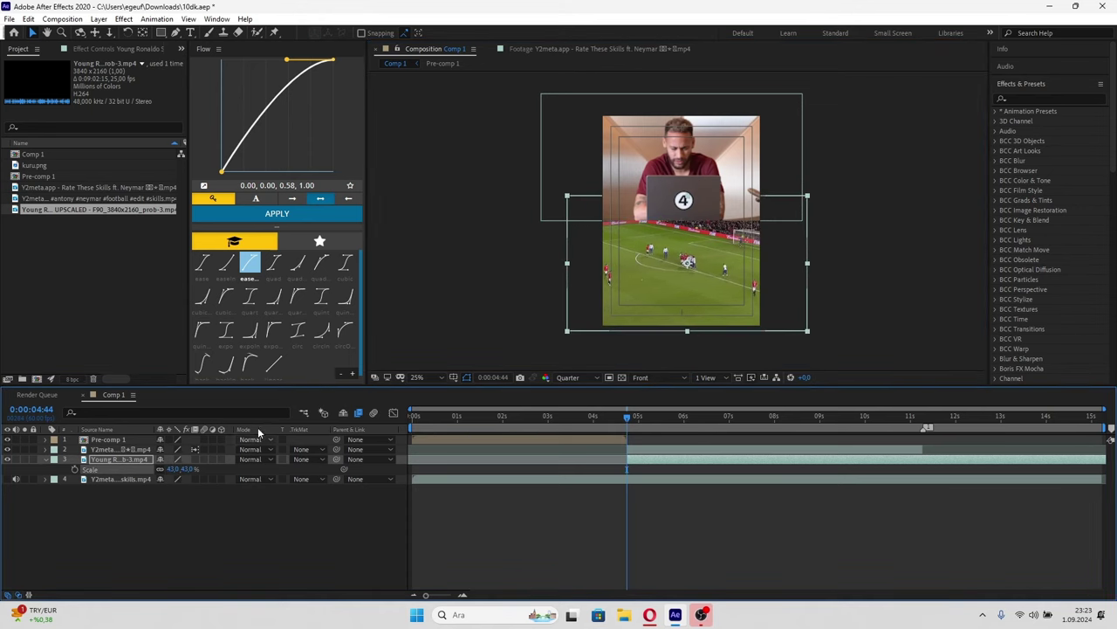
{"action": "scroll", "coordinate": [659, 234], "scroll_direction": "up", "scroll_amount": 2}
{"action": "left_click_drag", "start_coordinate": [711, 297], "coordinate": [715, 296]}
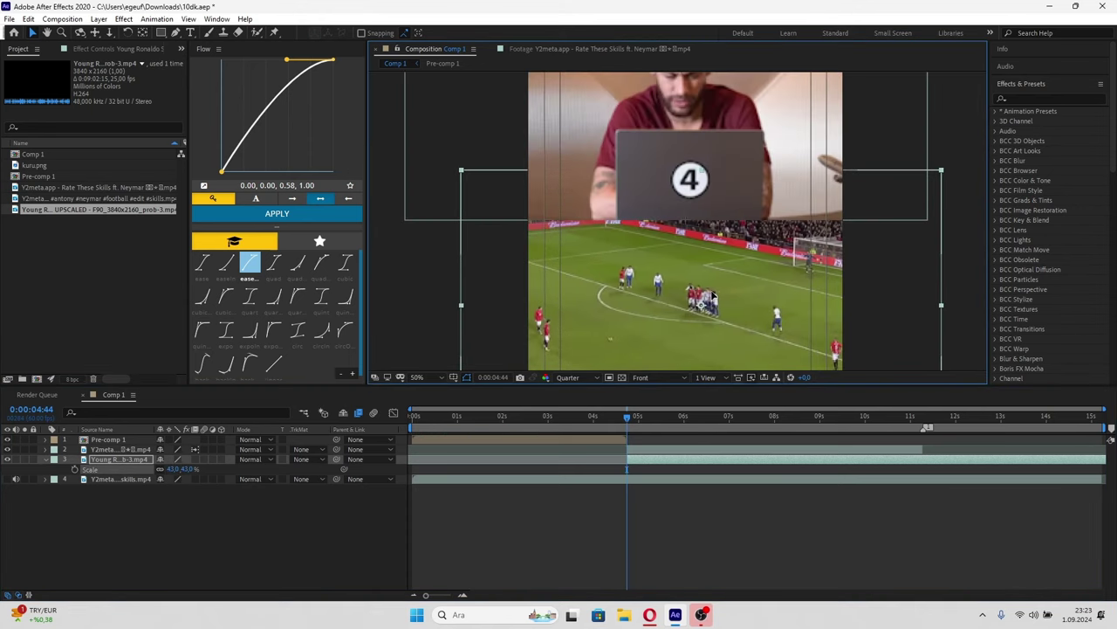
{"action": "left_click", "coordinate": [712, 431]}
{"action": "scroll", "coordinate": [683, 338], "scroll_direction": "down", "scroll_amount": 2}
{"action": "left_click", "coordinate": [619, 417]}
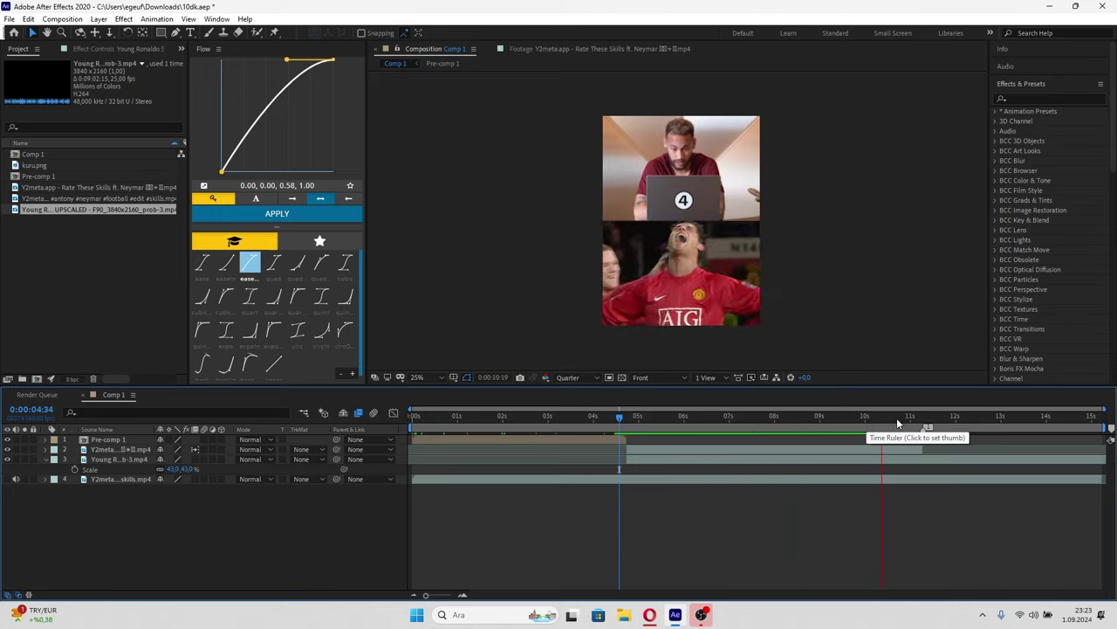
- Split the Ronaldo clip at 0:00:11:16 and delete its tail
{"action": "left_click", "coordinate": [924, 420]}
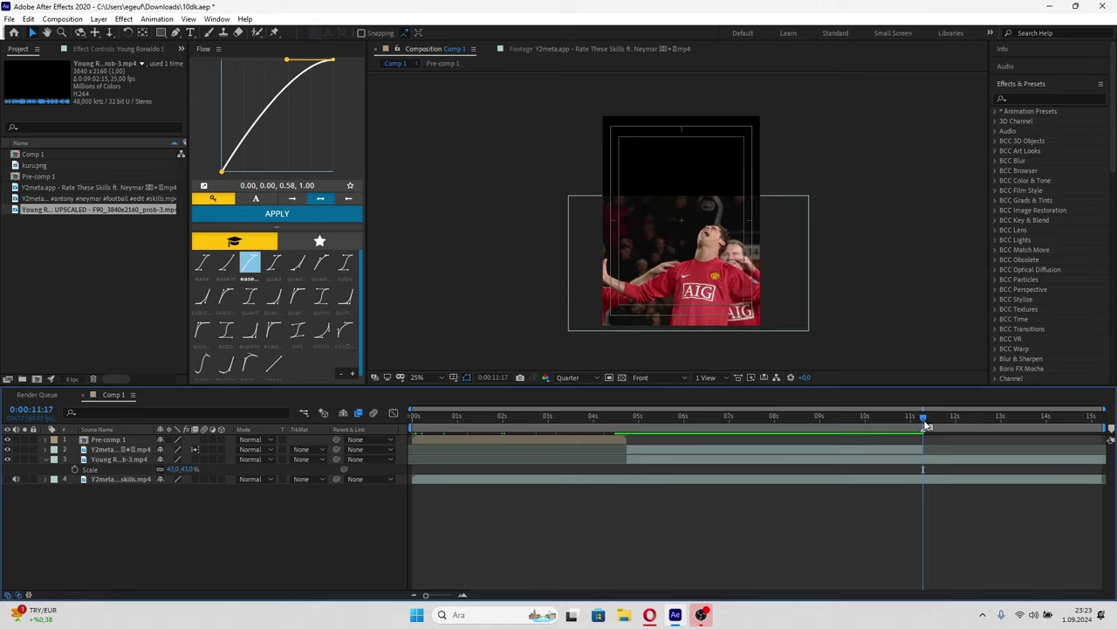
{"action": "left_click", "coordinate": [928, 466]}
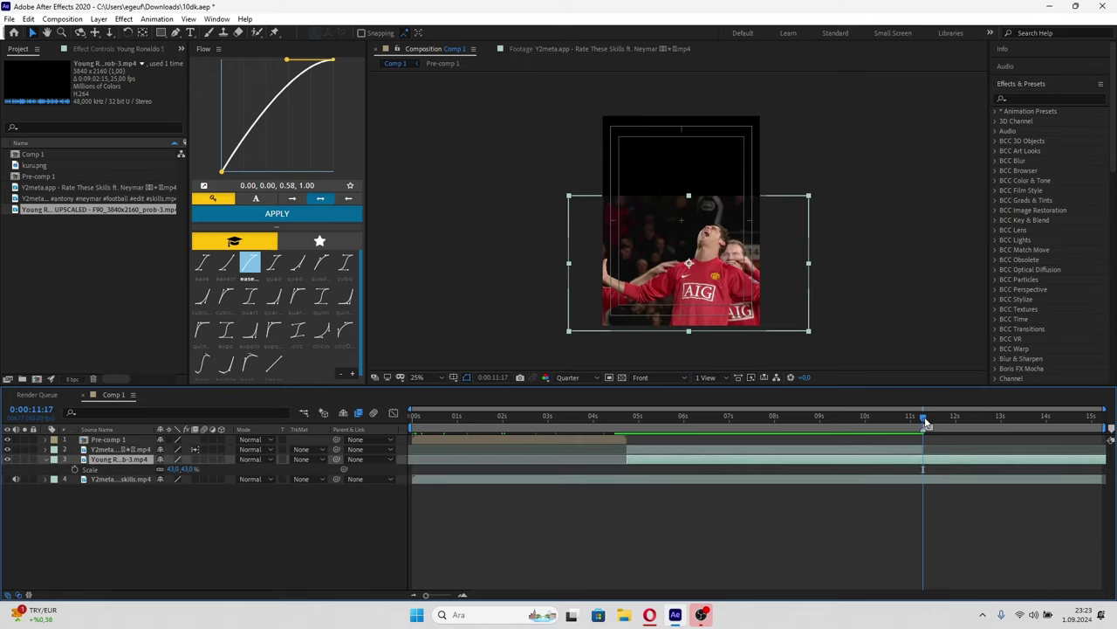
{"action": "left_click", "coordinate": [923, 419]}
{"action": "key", "text": "ctrl+shift+d"}
{"action": "key", "text": "Delete"}
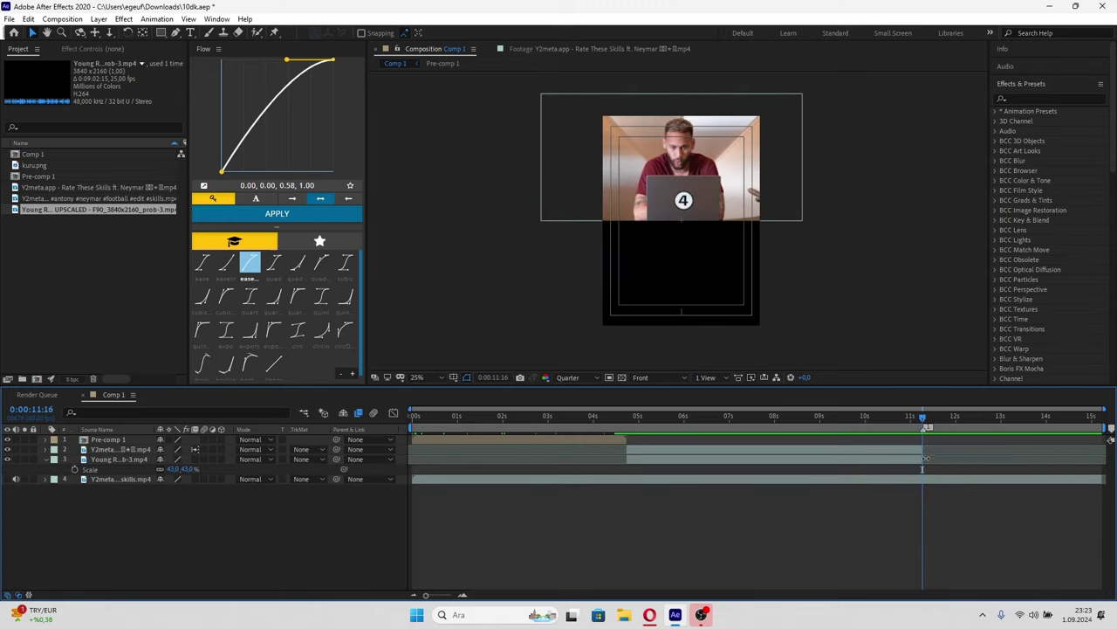
{"action": "left_click", "coordinate": [925, 459]}
- Preview the edit from about 4 seconds, stopping at 0:00:11:17
{"action": "left_click", "coordinate": [620, 426]}
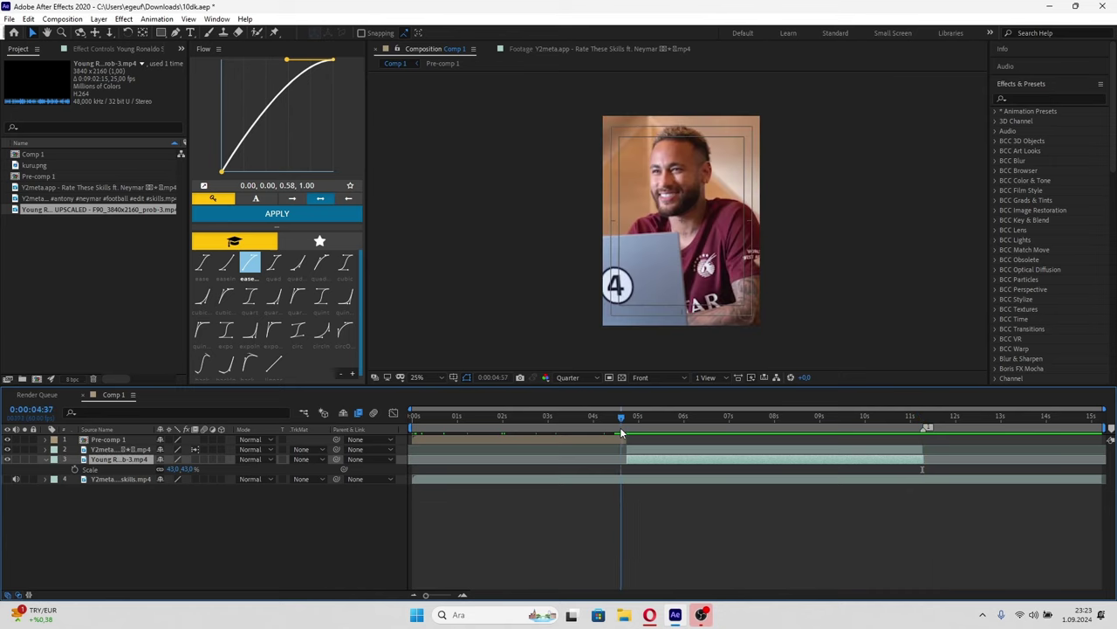
{"action": "key", "text": "space"}
{"action": "left_click", "coordinate": [790, 538]}
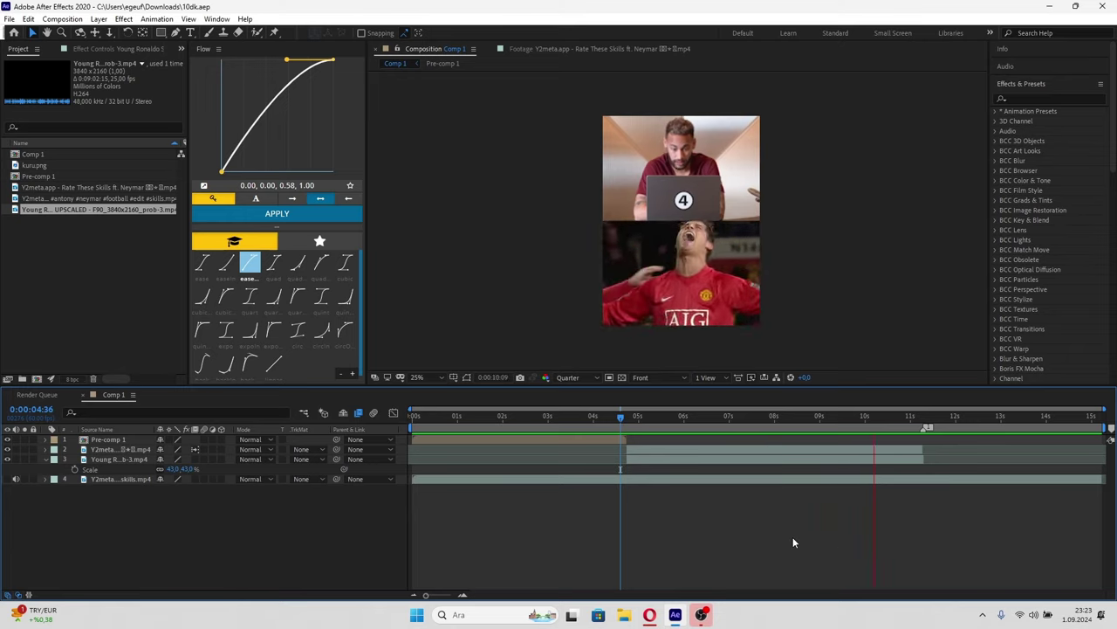
{"action": "key", "text": "space"}
{"action": "left_click", "coordinate": [818, 424]}
{"action": "key", "text": "space"}
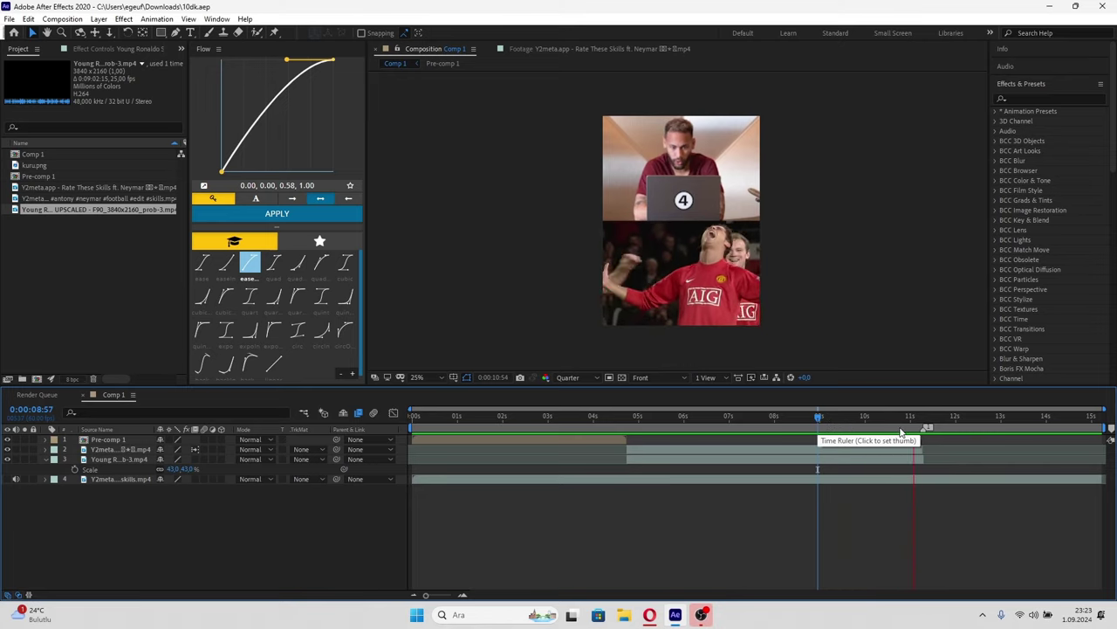
{"action": "key", "text": "space"}
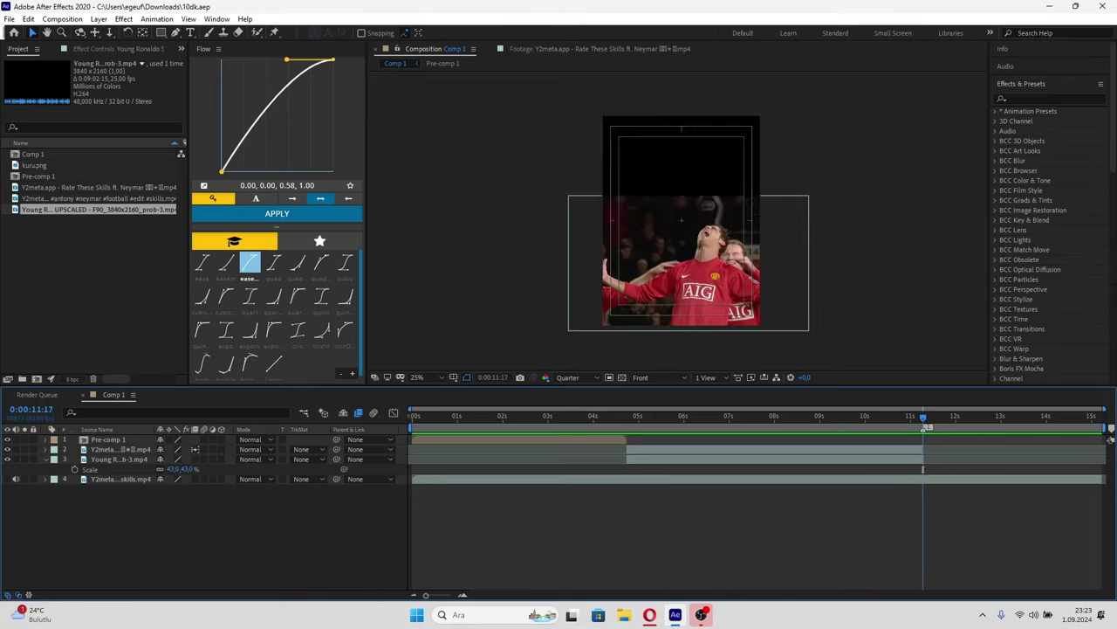
- Trim the football clip's out-point to 0:00:11:16
{"action": "scroll", "coordinate": [779, 407], "scroll_direction": "up", "scroll_amount": 3}
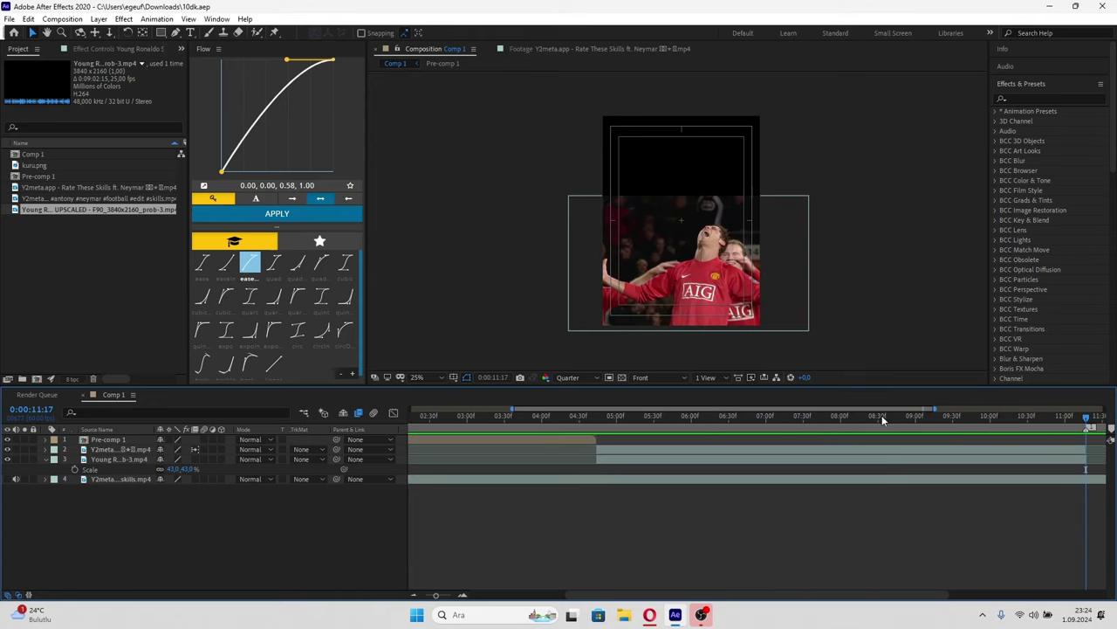
{"action": "left_click", "coordinate": [594, 424]}
{"action": "left_click_drag", "start_coordinate": [594, 428], "coordinate": [806, 475]}
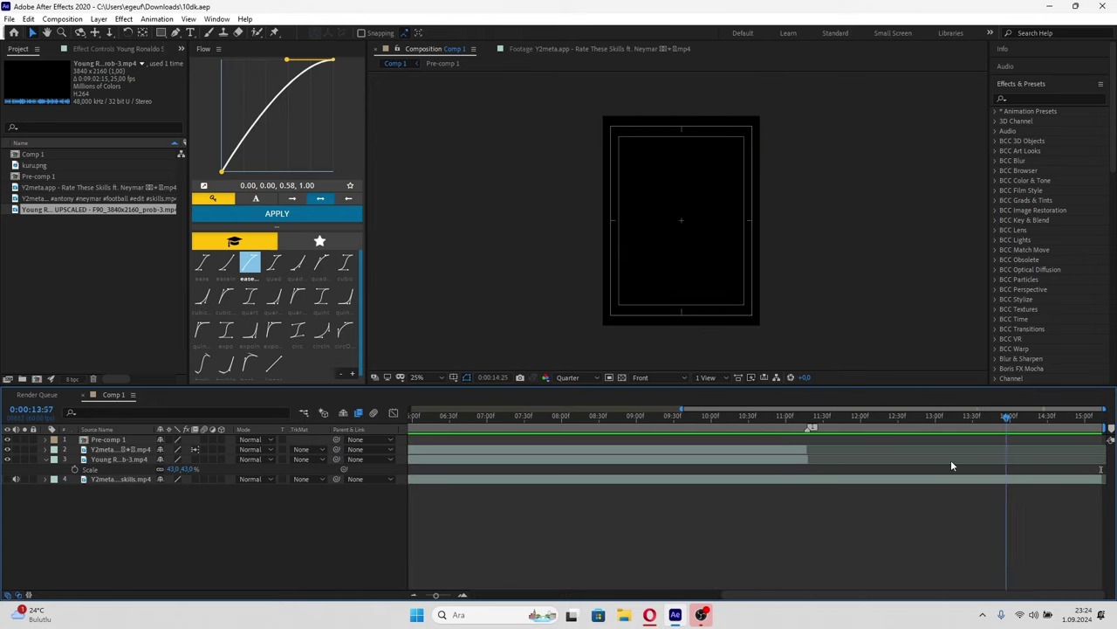
{"action": "left_click", "coordinate": [807, 449]}
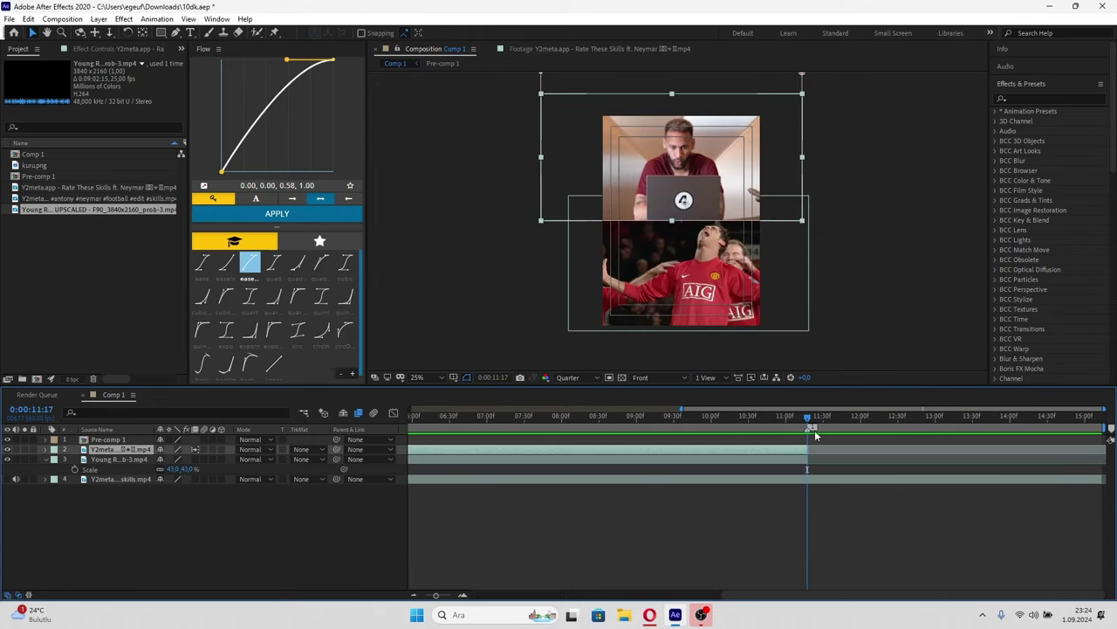
{"action": "key", "text": "alt+]"}
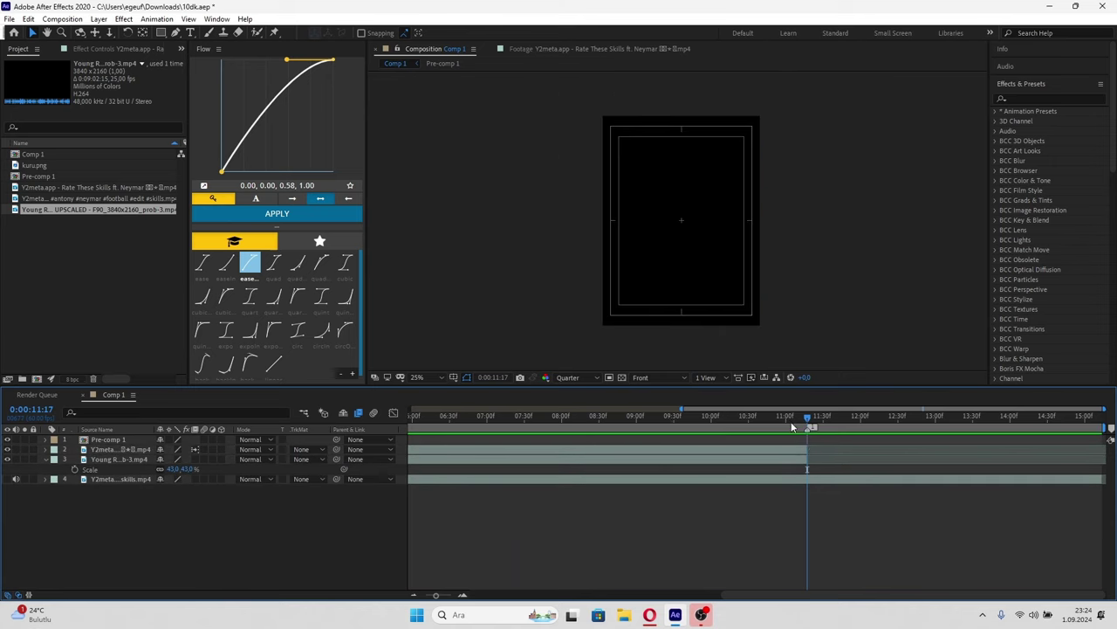
{"action": "left_click", "coordinate": [537, 417]}
{"action": "left_click_drag", "start_coordinate": [537, 427], "coordinate": [693, 458]}
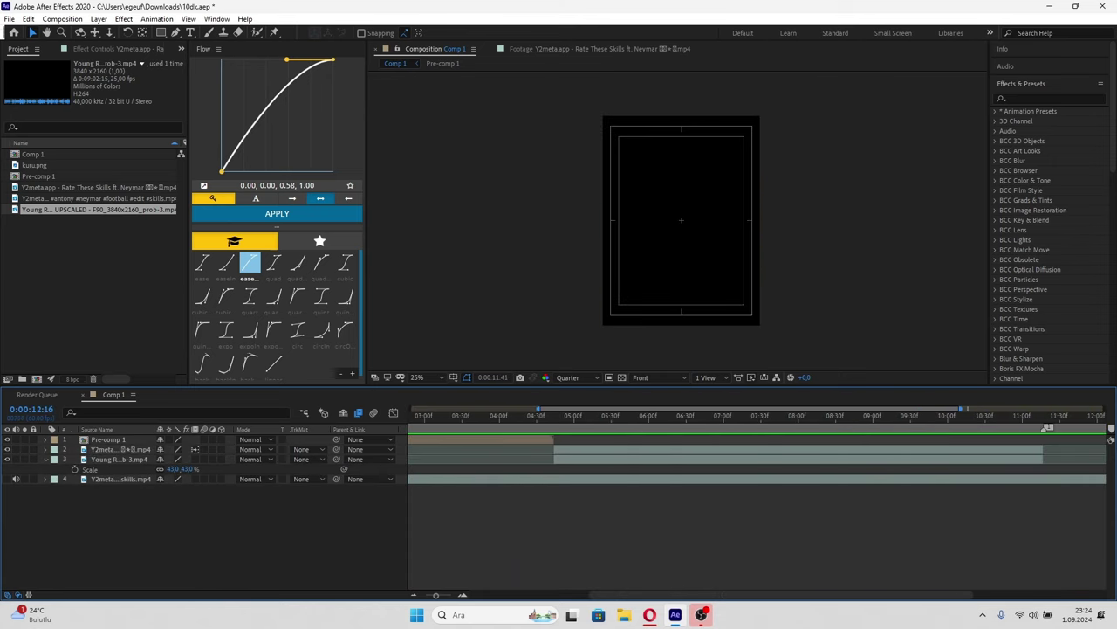
- Pre-compose the football and Ronaldo clips into Pre-comp 2
{"action": "left_click", "coordinate": [698, 449]}
{"action": "left_click", "coordinate": [699, 459], "text": "shift"}
{"action": "key", "text": "ctrl+shift+c"}
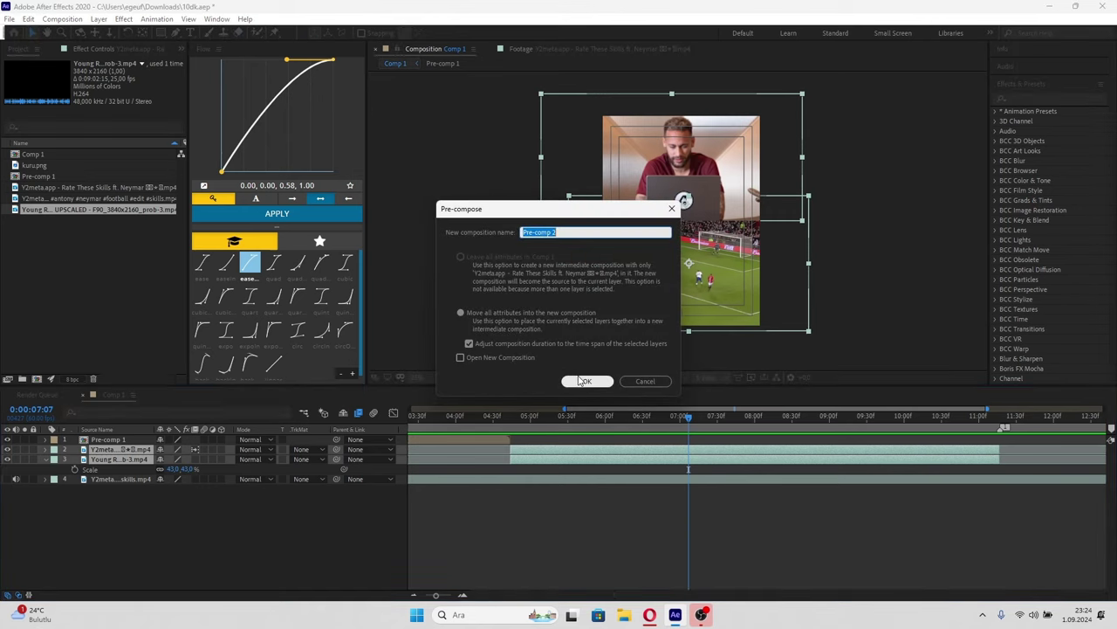
{"action": "key", "text": "Return"}
- Minimize OBS and preview the split-screen from 4 seconds 44 frames at 50% zoom
{"action": "left_click", "coordinate": [702, 615]}
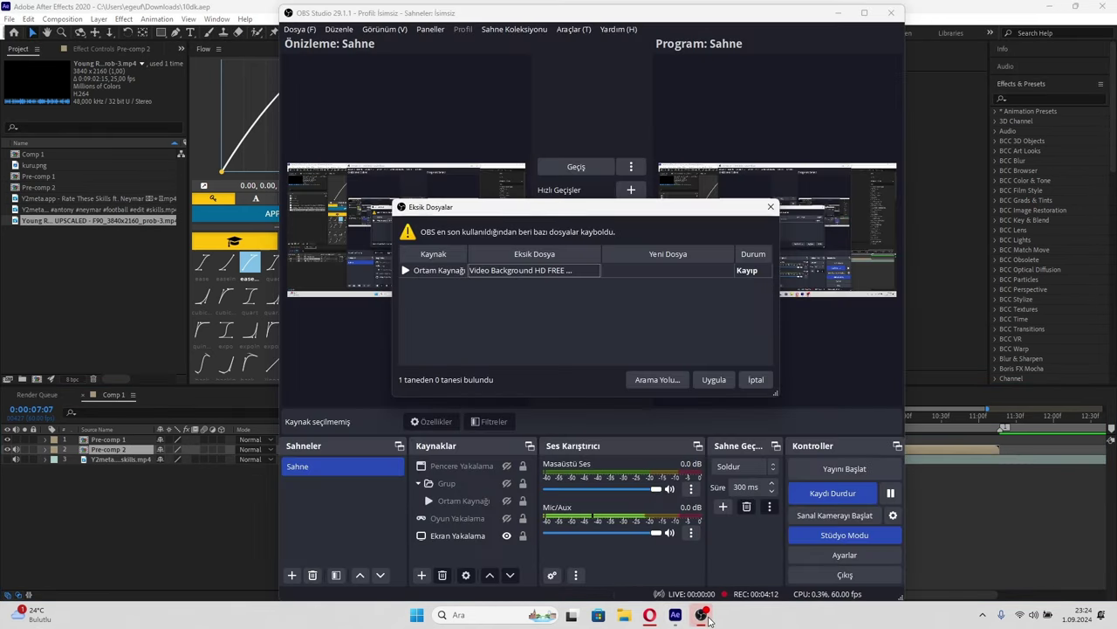
{"action": "left_click", "coordinate": [703, 614]}
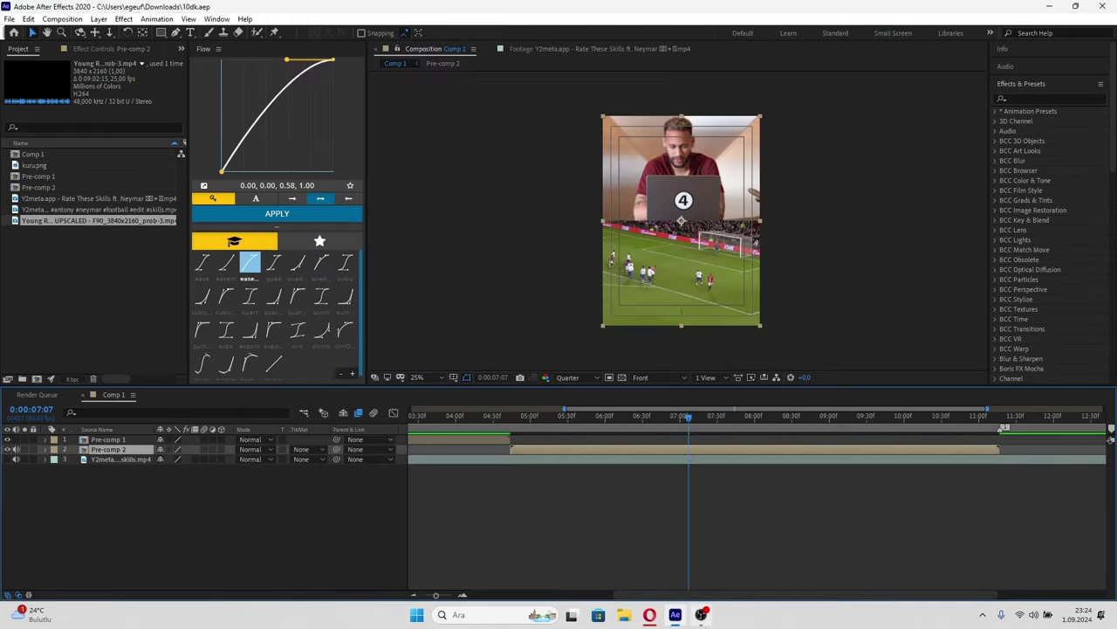
{"action": "left_click", "coordinate": [703, 615]}
{"action": "left_click", "coordinate": [702, 614]}
{"action": "left_click_drag", "start_coordinate": [606, 424], "coordinate": [511, 424]}
{"action": "key", "text": "period"}
{"action": "key", "text": "period"}
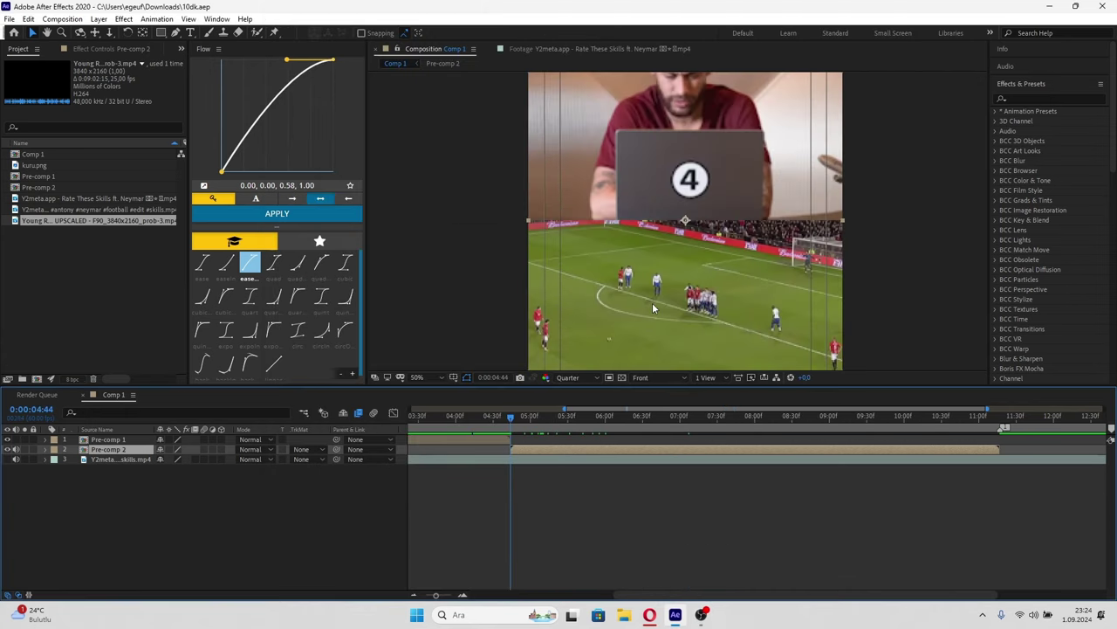
{"action": "key", "text": "space"}
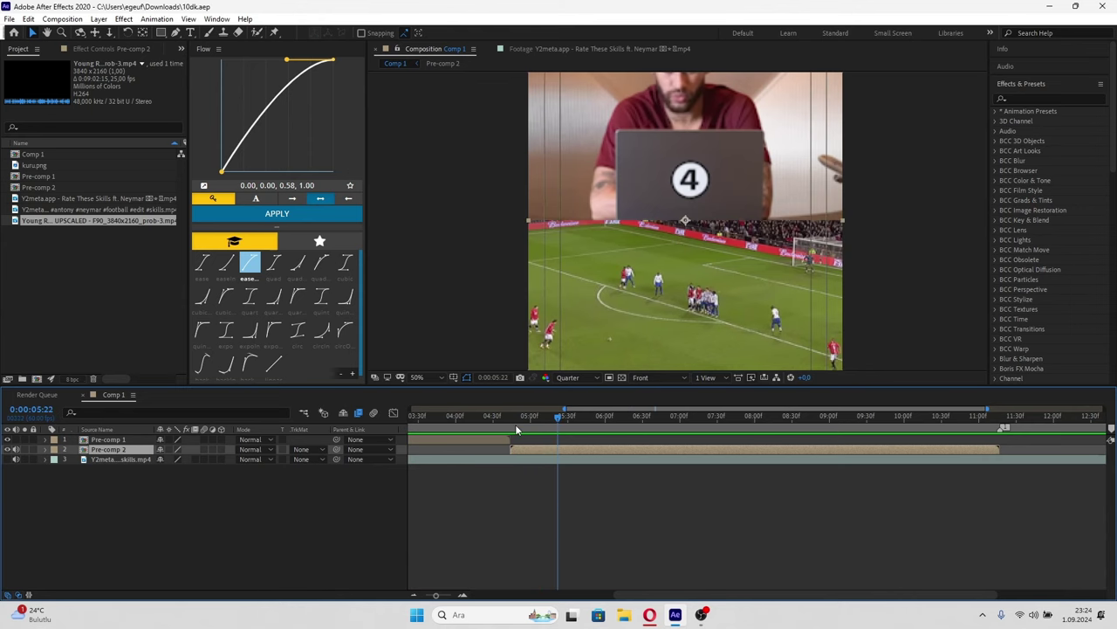
- Stop the preview and set the preview resolution to Full
{"action": "key", "text": "space"}
{"action": "left_click", "coordinate": [568, 377]}
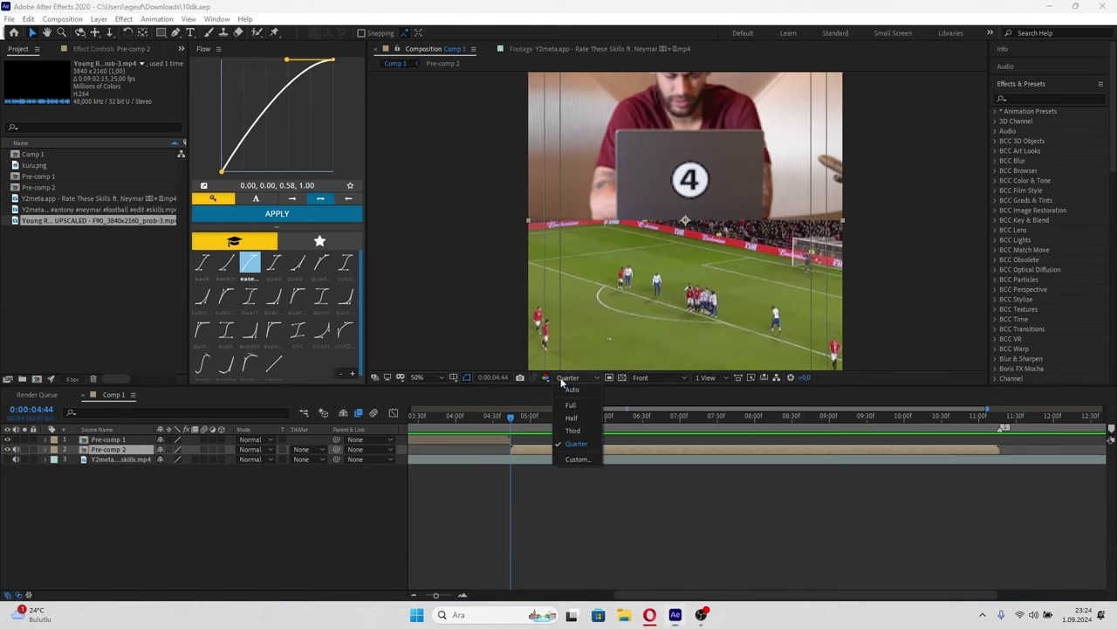
{"action": "left_click", "coordinate": [569, 391]}
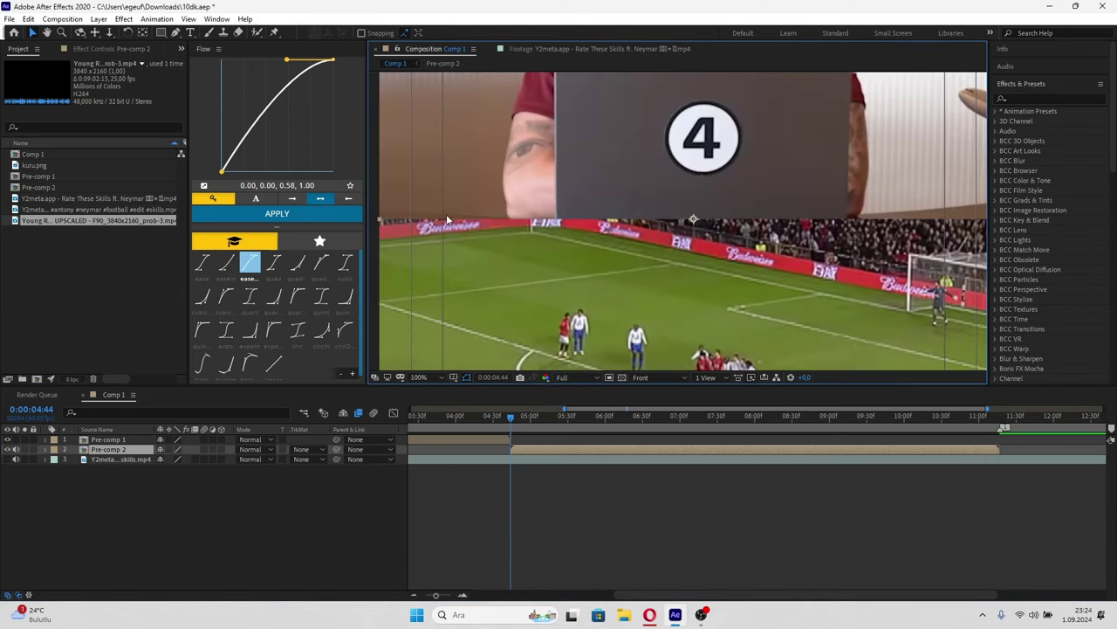
- Create a new pure white solid layer
{"action": "right_click", "coordinate": [273, 502]}
{"action": "mouse_move", "coordinate": [330, 377]}
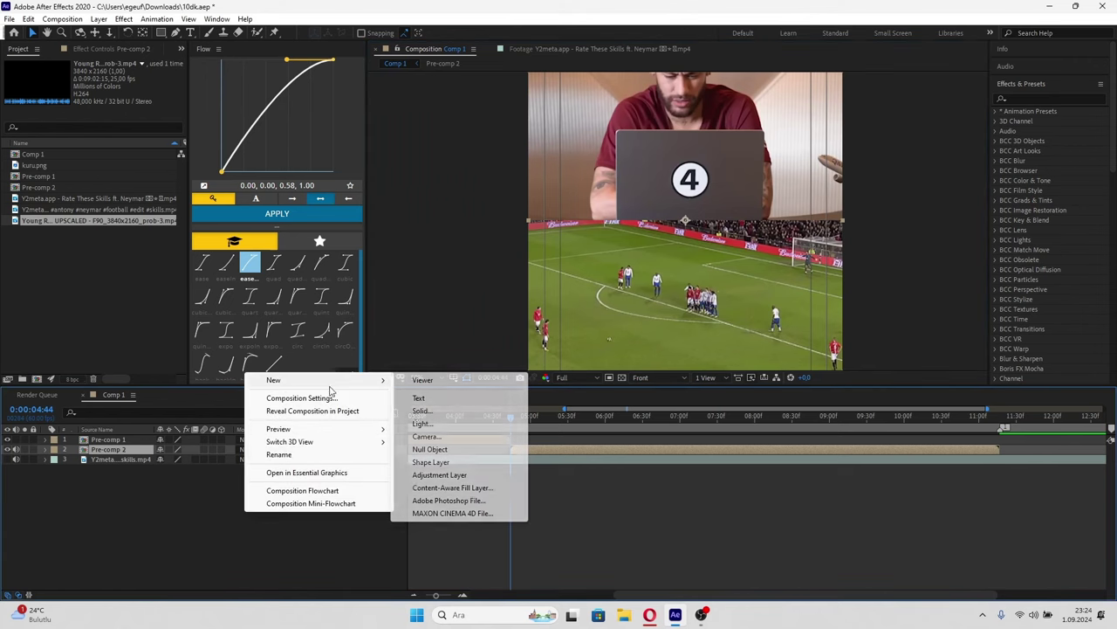
{"action": "left_click", "coordinate": [424, 416]}
{"action": "left_click", "coordinate": [428, 337]}
{"action": "left_click", "coordinate": [150, 214]}
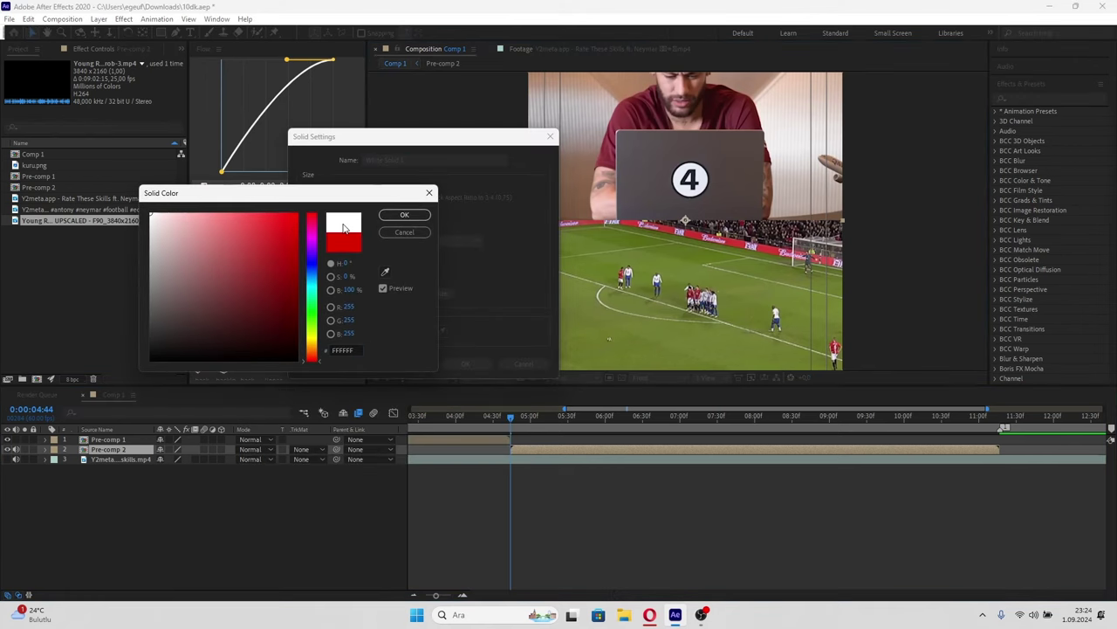
{"action": "left_click", "coordinate": [388, 217]}
{"action": "left_click", "coordinate": [463, 362]}
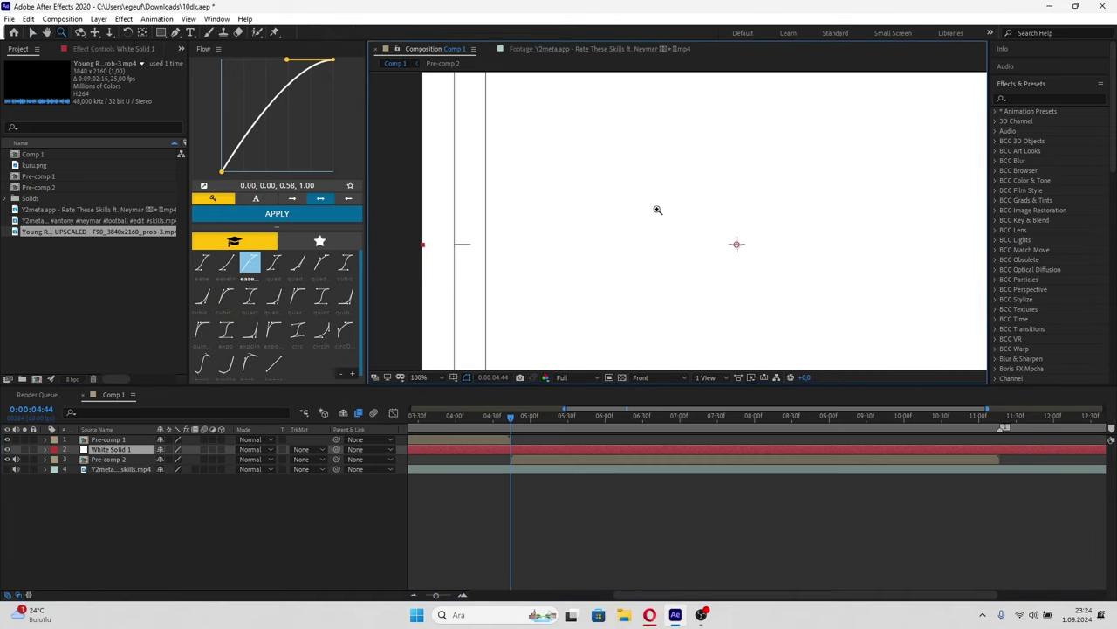
- Shift the white solid left and mask it to a thin rectangular strip
{"action": "left_click_drag", "start_coordinate": [644, 222], "coordinate": [588, 228]}
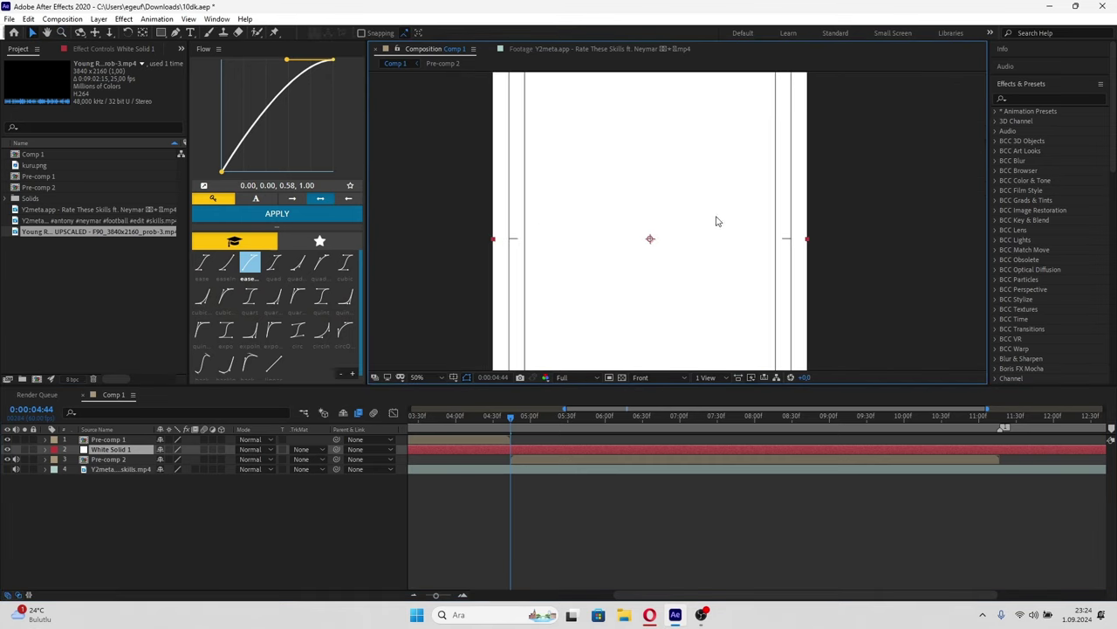
{"action": "left_click", "coordinate": [161, 32]}
{"action": "mouse_move", "coordinate": [824, 247]}
{"action": "left_mouse_down"}
{"action": "mouse_move", "coordinate": [447, 231]}
{"action": "mouse_move", "coordinate": [841, 231]}
{"action": "left_mouse_up"}
{"action": "key", "text": "ctrl+z"}
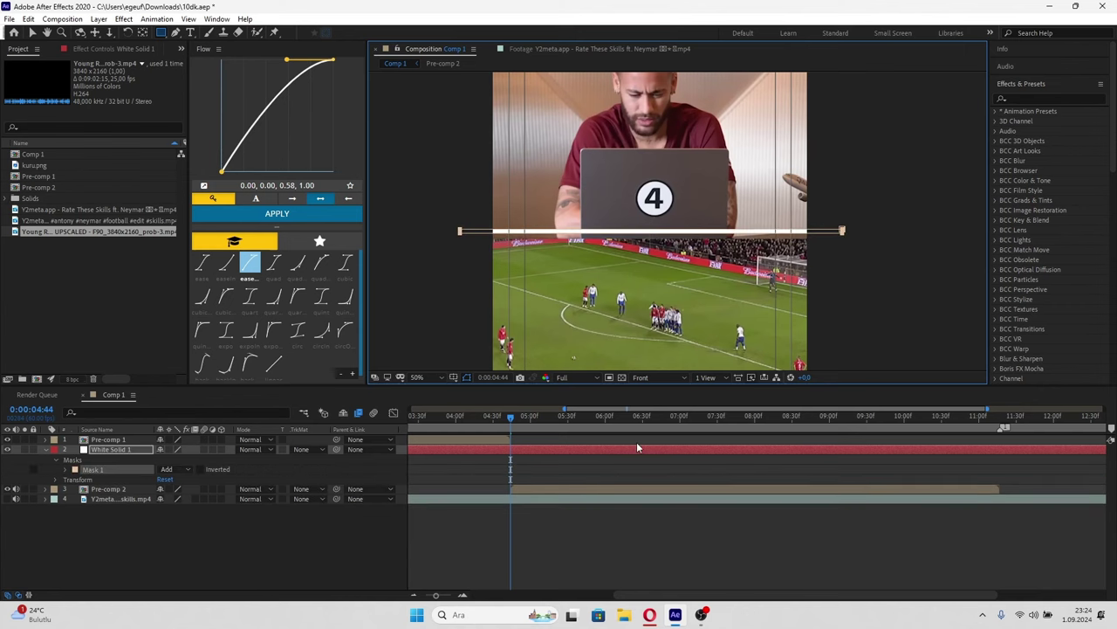
- Move the white line down onto the split-screen divide
{"action": "left_click", "coordinate": [617, 452]}
{"action": "key", "text": "period"}
{"action": "key", "text": "p"}
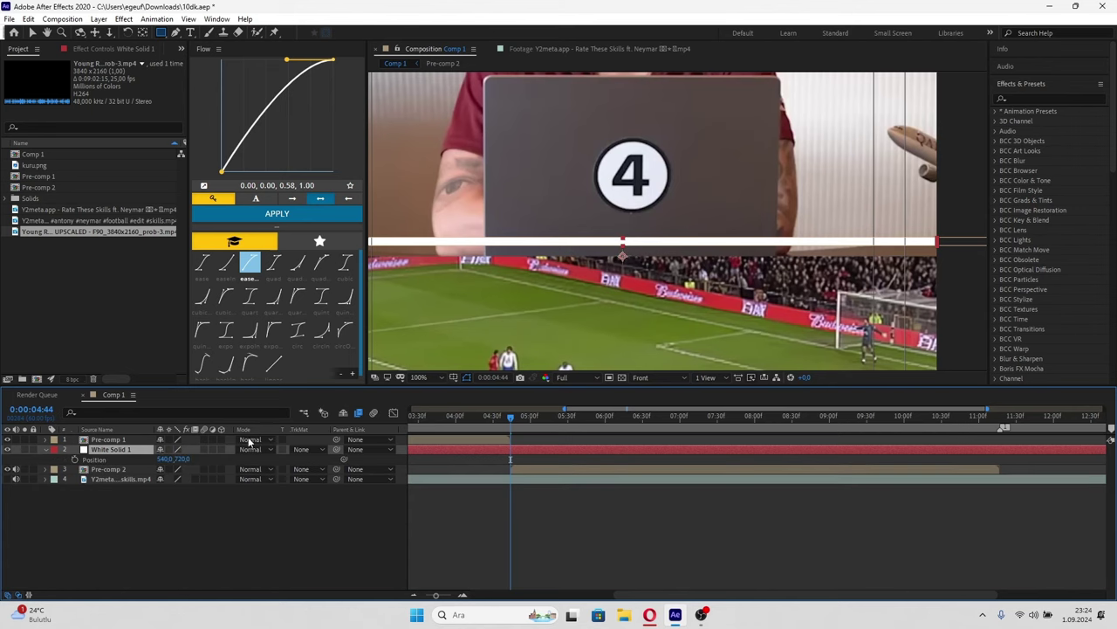
{"action": "left_click_drag", "start_coordinate": [183, 458], "coordinate": [210, 459]}
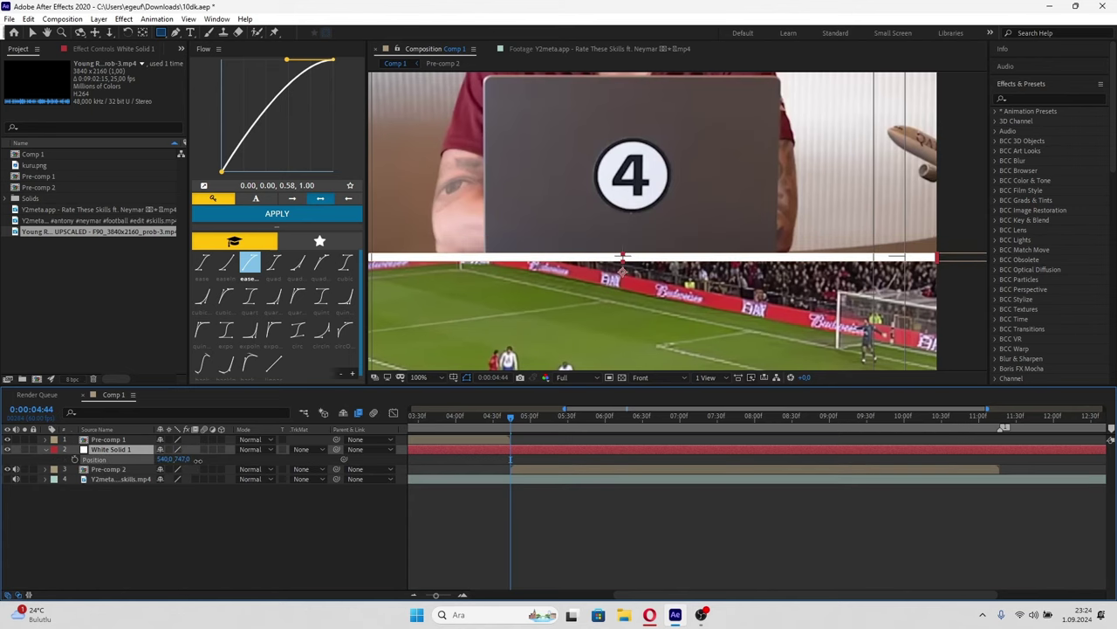
{"action": "key", "text": "comma"}
{"action": "key", "text": "period"}
- Split the white line layer, delete the leftover piece and reselect White Solid 1
{"action": "key", "text": "ctrl+shift+d"}
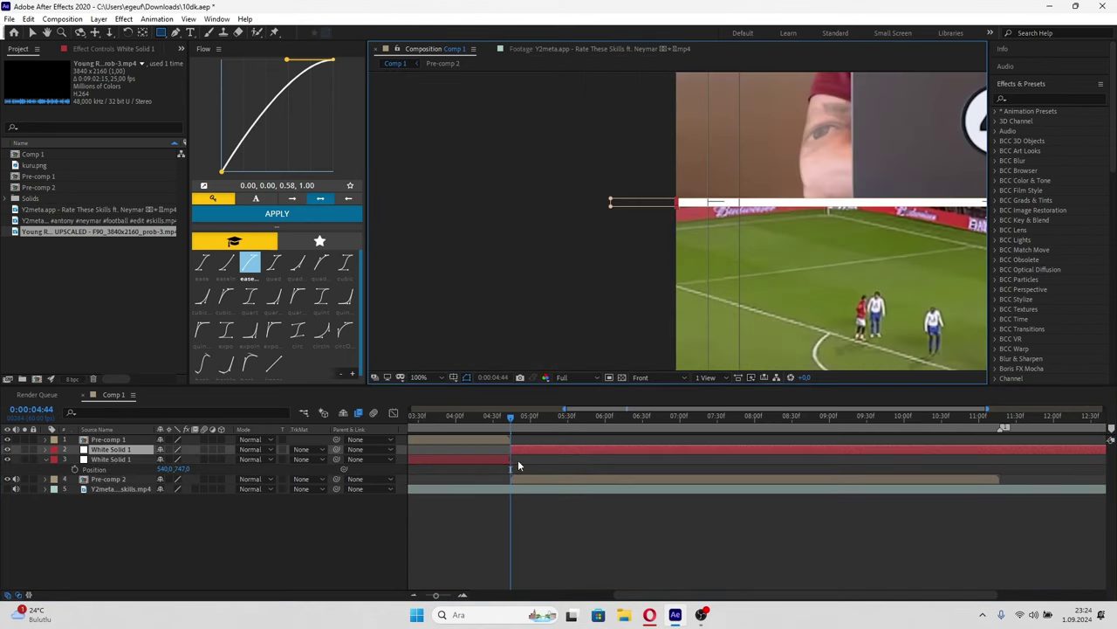
{"action": "key", "text": "Delete"}
{"action": "left_click", "coordinate": [822, 449]}
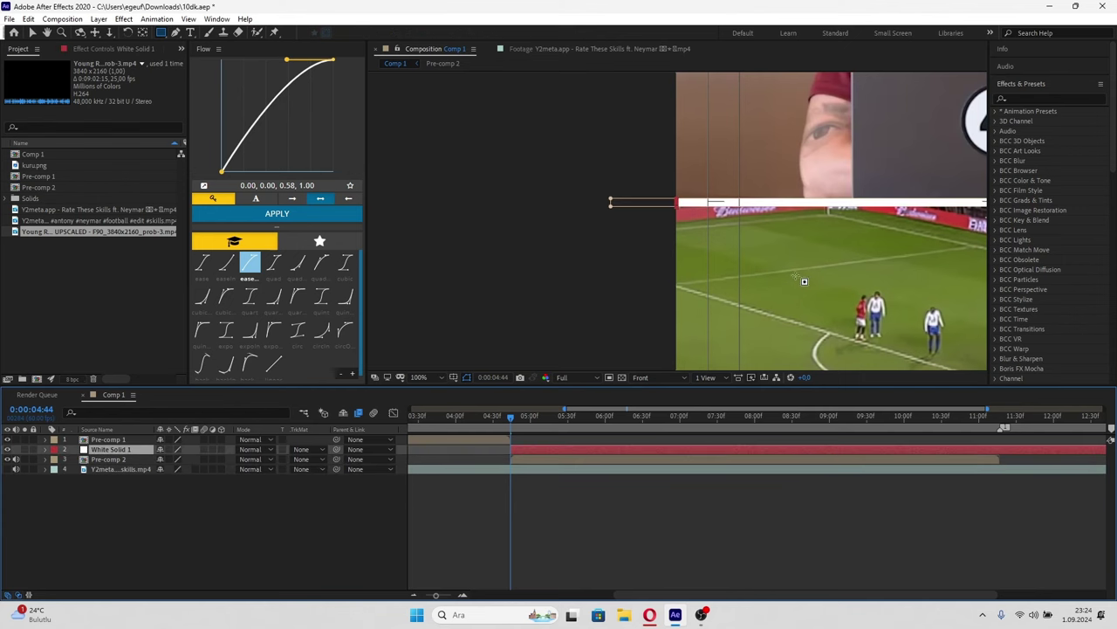
- Apply a softer, lighter Drop Shadow to the white divider line
{"action": "left_click", "coordinate": [1033, 99]}
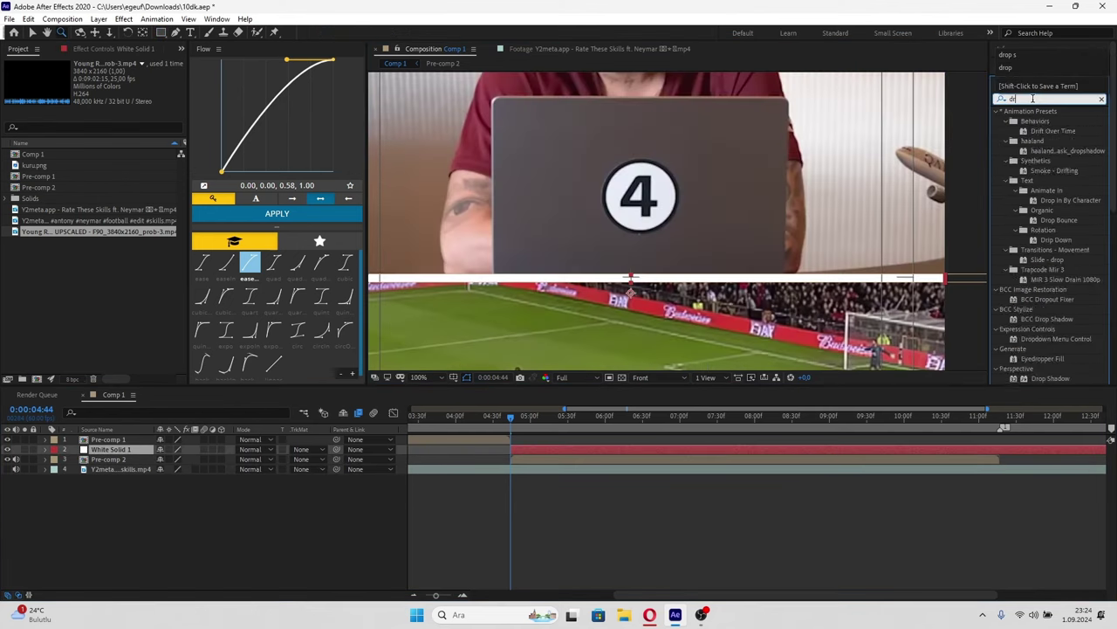
{"action": "type", "text": "drop s"}
{"action": "mouse_move", "coordinate": [1041, 142]}
{"action": "left_mouse_down"}
{"action": "mouse_move", "coordinate": [494, 459]}
{"action": "mouse_move", "coordinate": [518, 450]}
{"action": "left_mouse_up"}
{"action": "left_click_drag", "start_coordinate": [107, 146], "coordinate": [122, 145]}
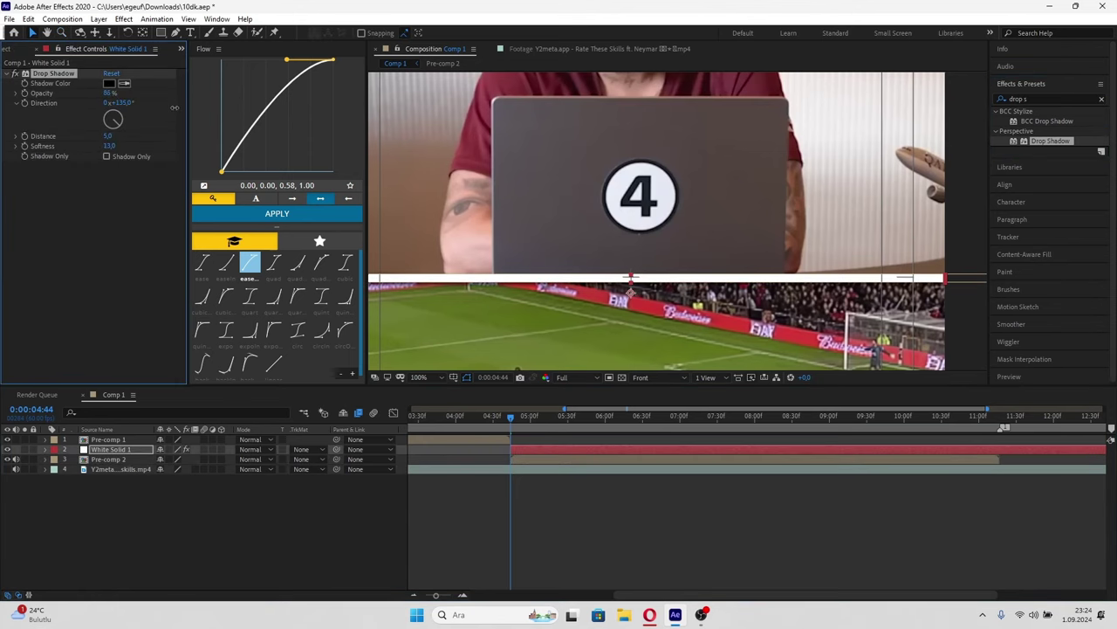
{"action": "left_click", "coordinate": [621, 424]}
- Nest the white line and Pre-comp 2 together as Pre-comp 3
{"action": "key", "text": "comma"}
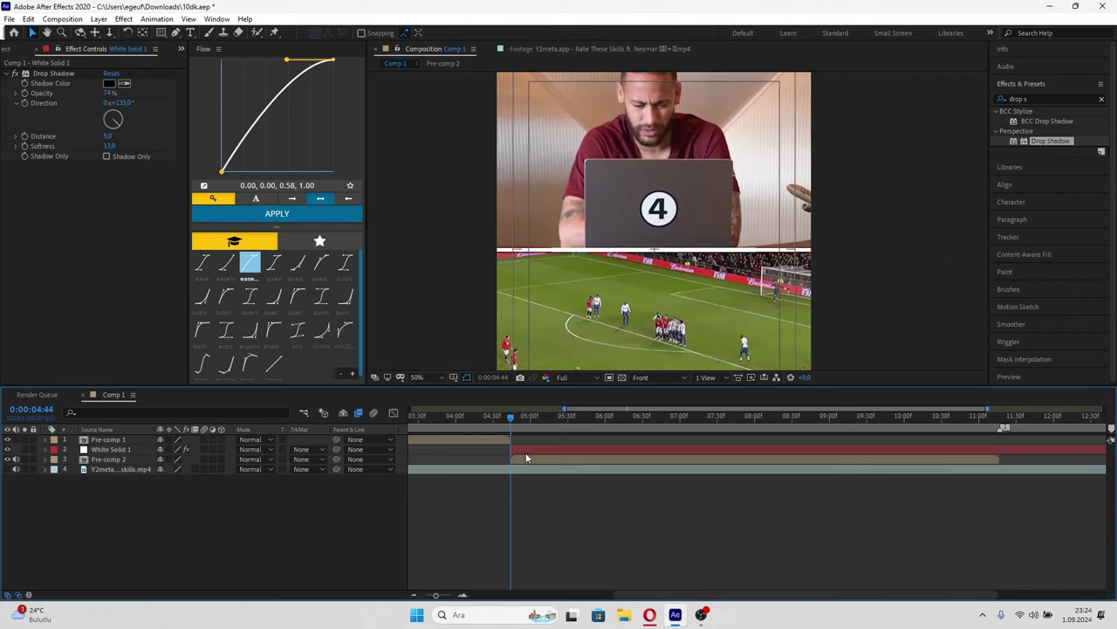
{"action": "left_click", "coordinate": [525, 451]}
{"action": "left_click", "coordinate": [536, 458], "text": "shift"}
{"action": "key", "text": "ctrl+shift+c"}
{"action": "key", "text": "Return"}
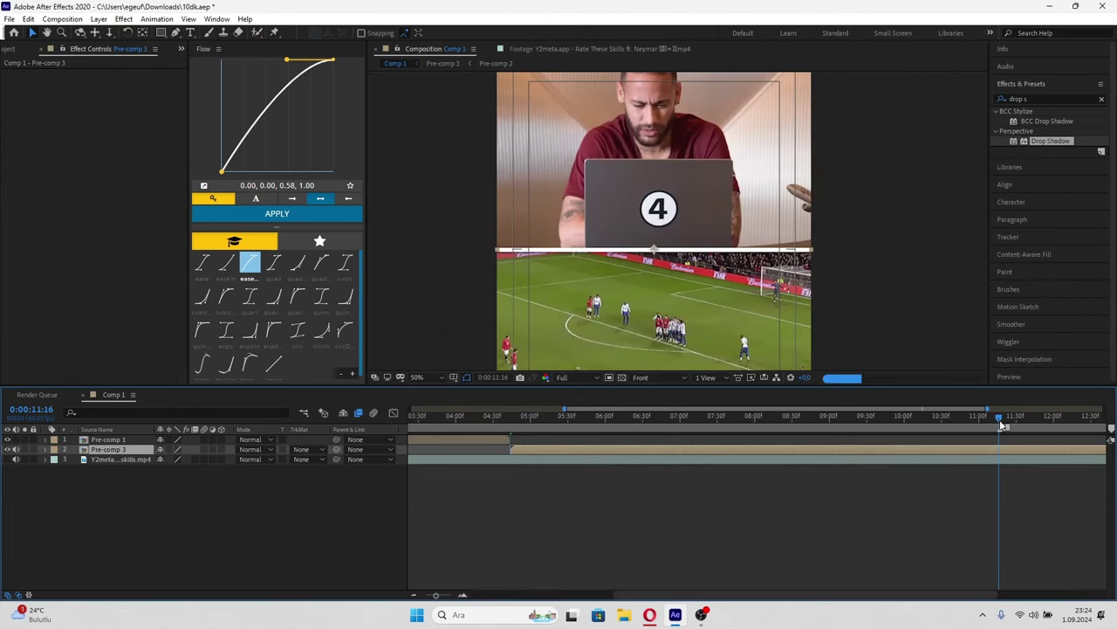
- Cut Pre-comp 3 just after 11 seconds and delete its tail
{"action": "left_click_drag", "start_coordinate": [1003, 425], "coordinate": [1004, 425]}
{"action": "key", "text": "ctrl+shift+d"}
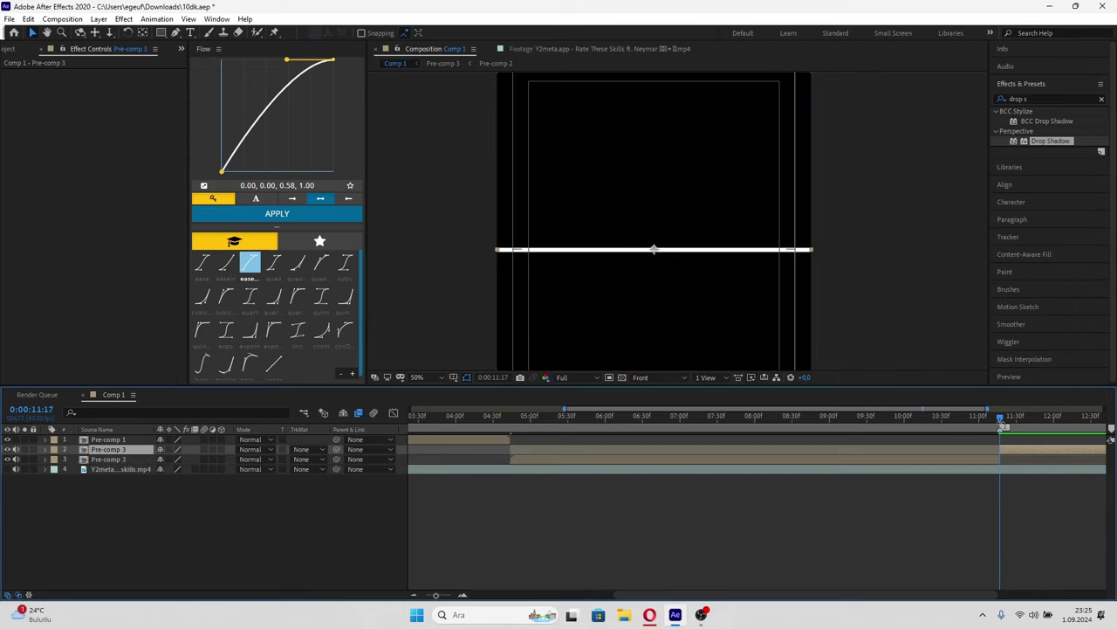
{"action": "key", "text": "Delete"}
{"action": "left_click", "coordinate": [991, 454]}
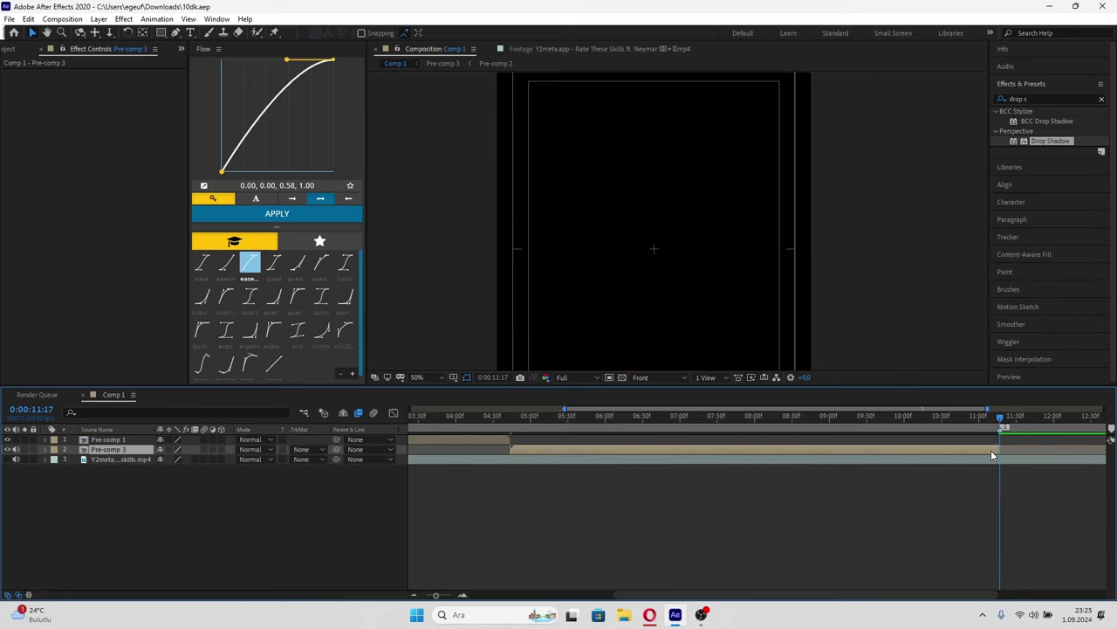
- Duplicate Pre-comp 3 and freeze the copy on frame 11:16
{"action": "key", "text": "ctrl+d"}
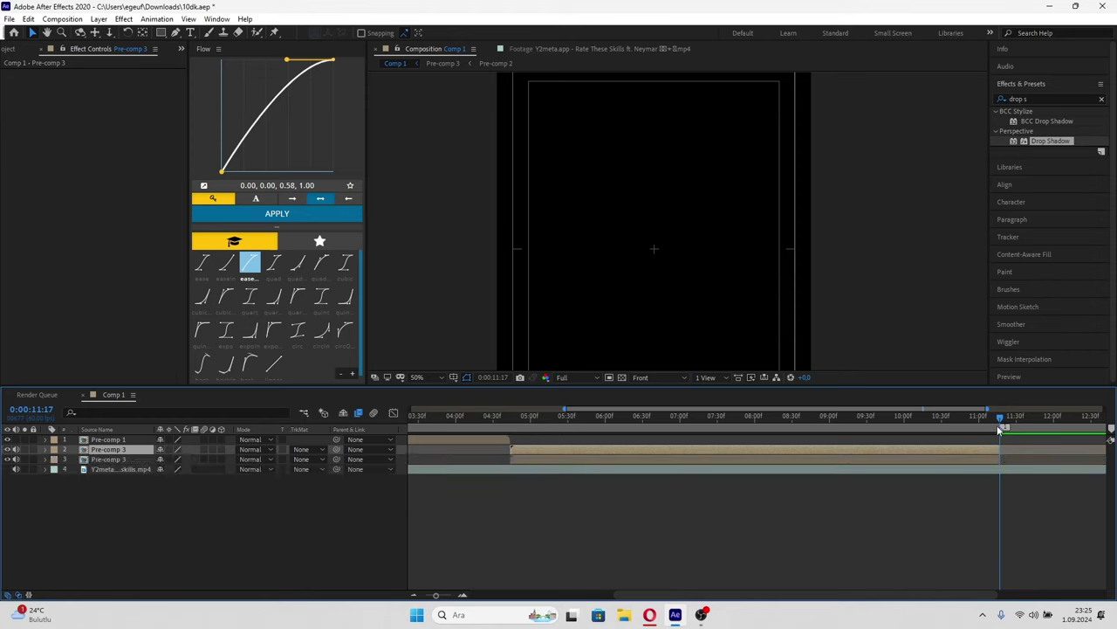
{"action": "key", "text": "Page_Up"}
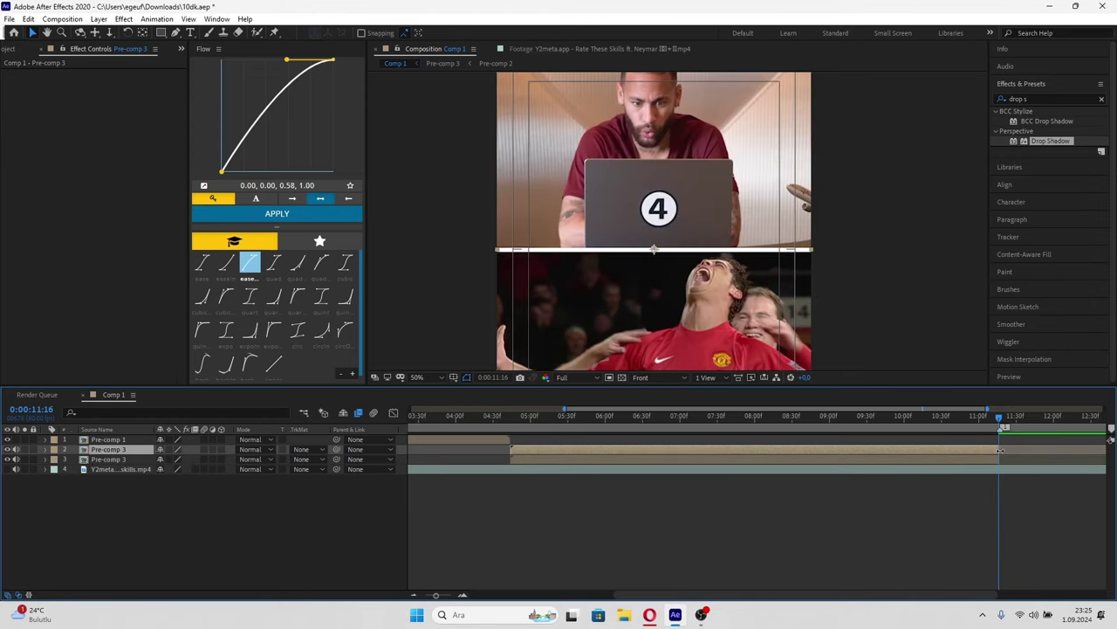
{"action": "right_click", "coordinate": [1001, 450]}
{"action": "mouse_move", "coordinate": [1044, 179]}
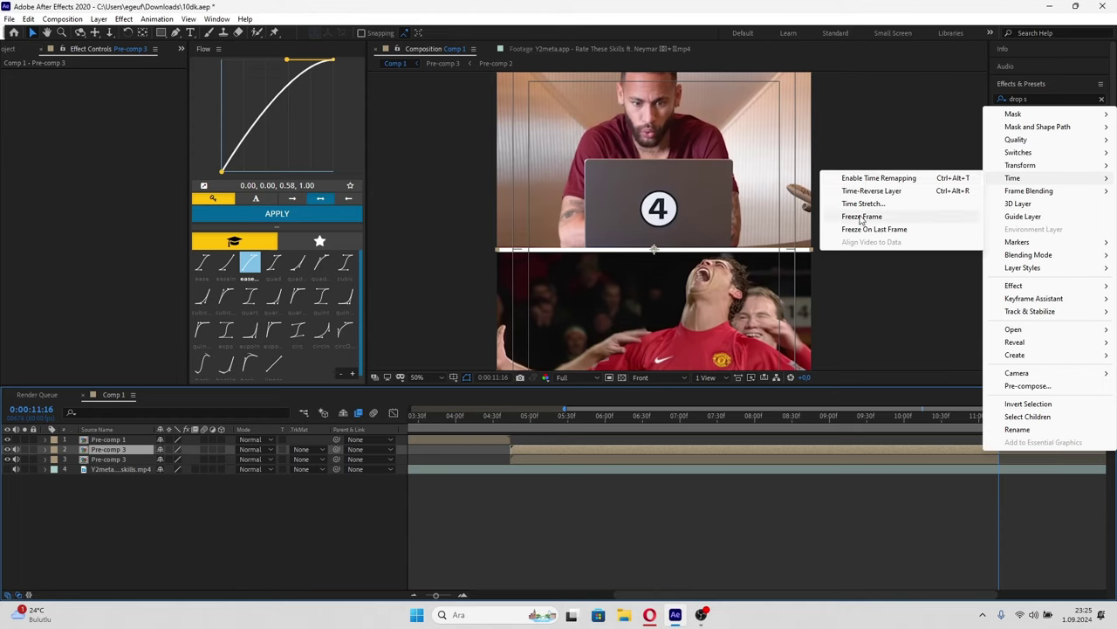
{"action": "left_click", "coordinate": [873, 215]}
{"action": "scroll", "coordinate": [1000, 454], "scroll_direction": "right", "scroll_amount": 3}
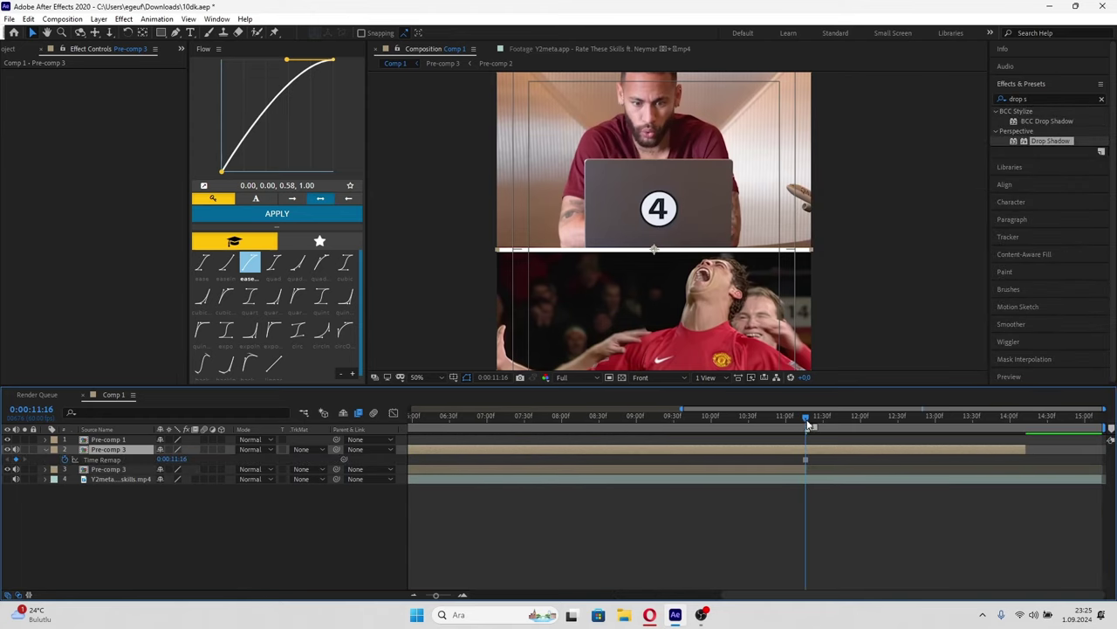
{"action": "key", "text": "ctrl+shift+a"}
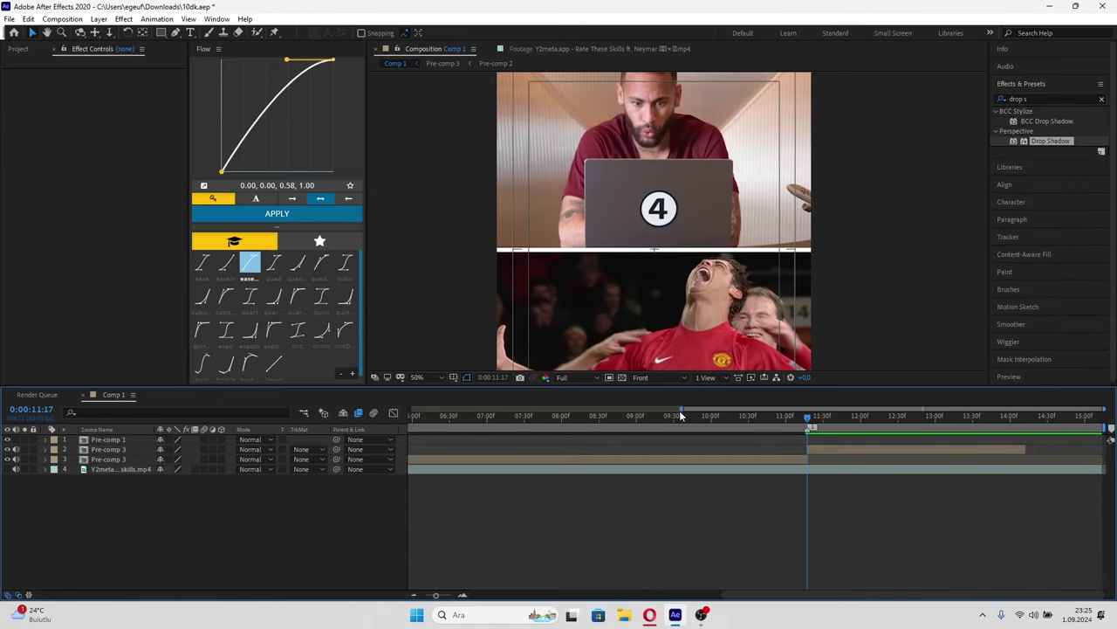
- Preview the cut from 10:55 at Quarter resolution, stopping at 11:17
{"action": "left_click_drag", "start_coordinate": [681, 410], "coordinate": [473, 410]}
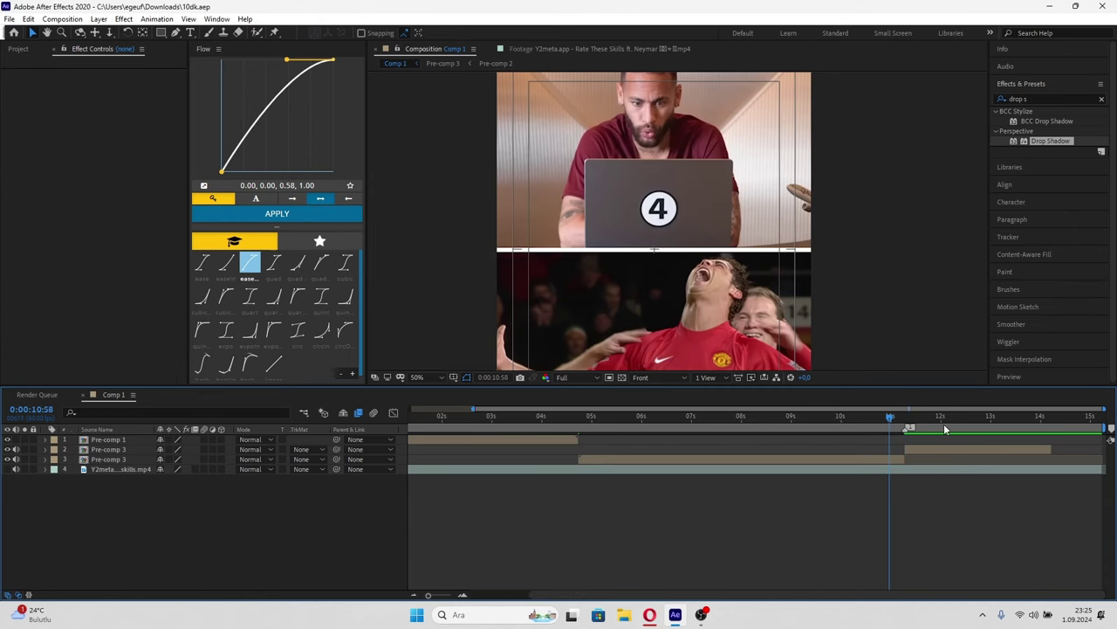
{"action": "key", "text": "space"}
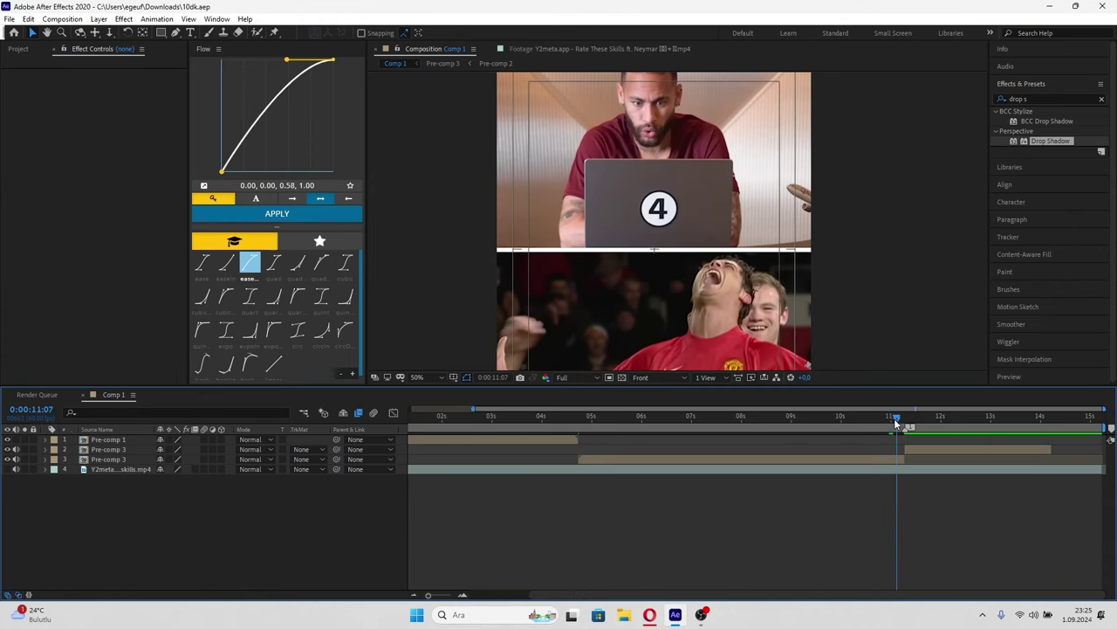
{"action": "left_click_drag", "start_coordinate": [894, 418], "coordinate": [887, 418]}
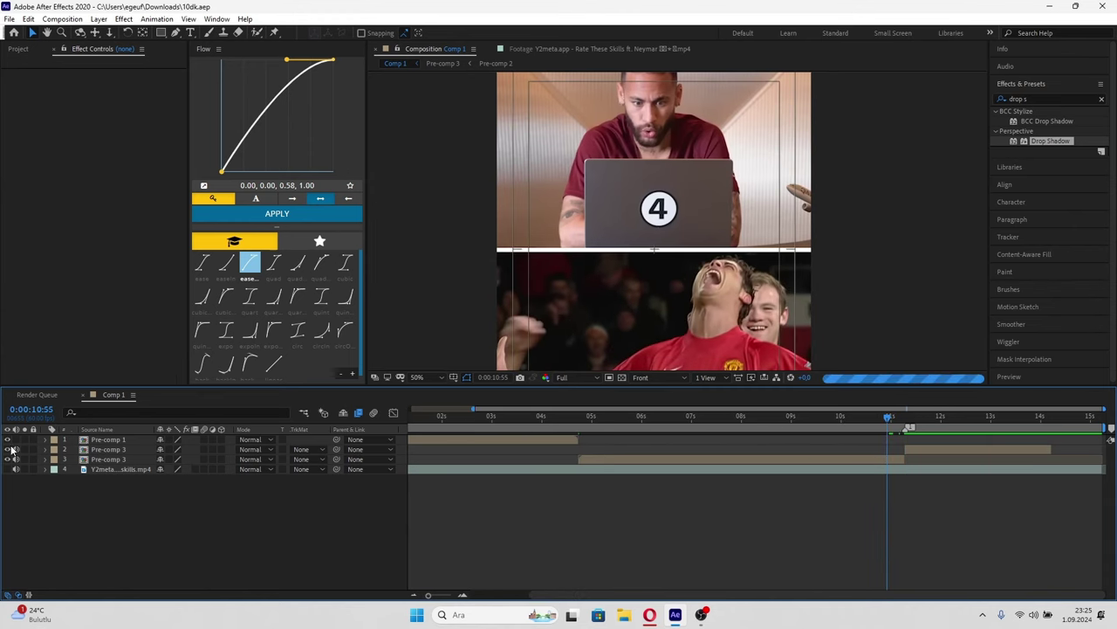
{"action": "left_click", "coordinate": [569, 379]}
{"action": "left_click", "coordinate": [600, 460]}
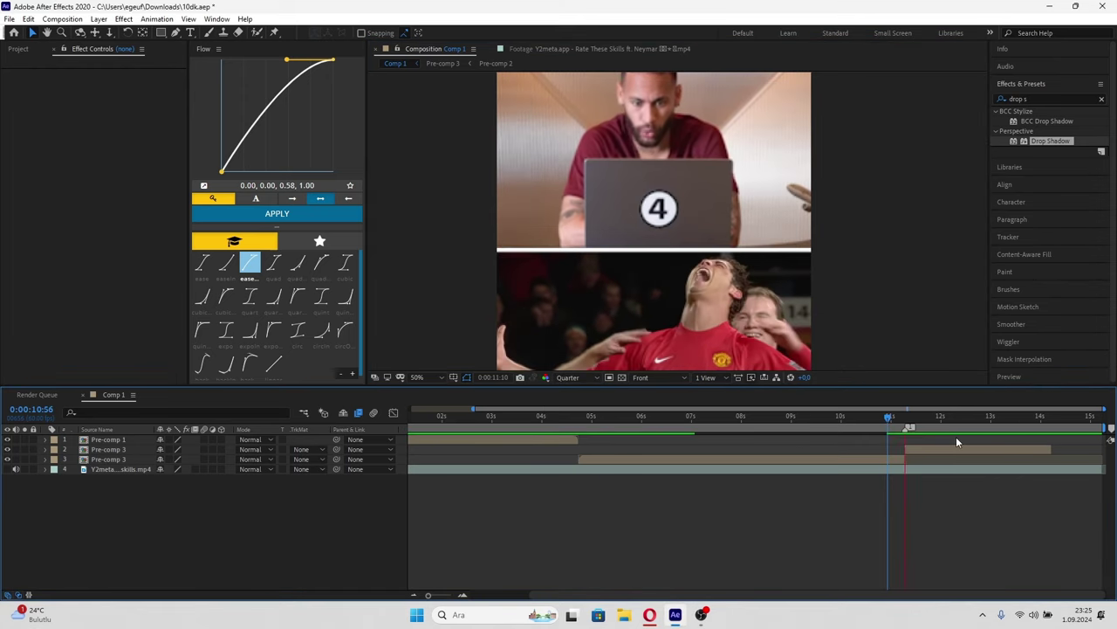
{"action": "key", "text": "space"}
{"action": "scroll", "coordinate": [829, 365], "scroll_direction": "down", "scroll_amount": 2}
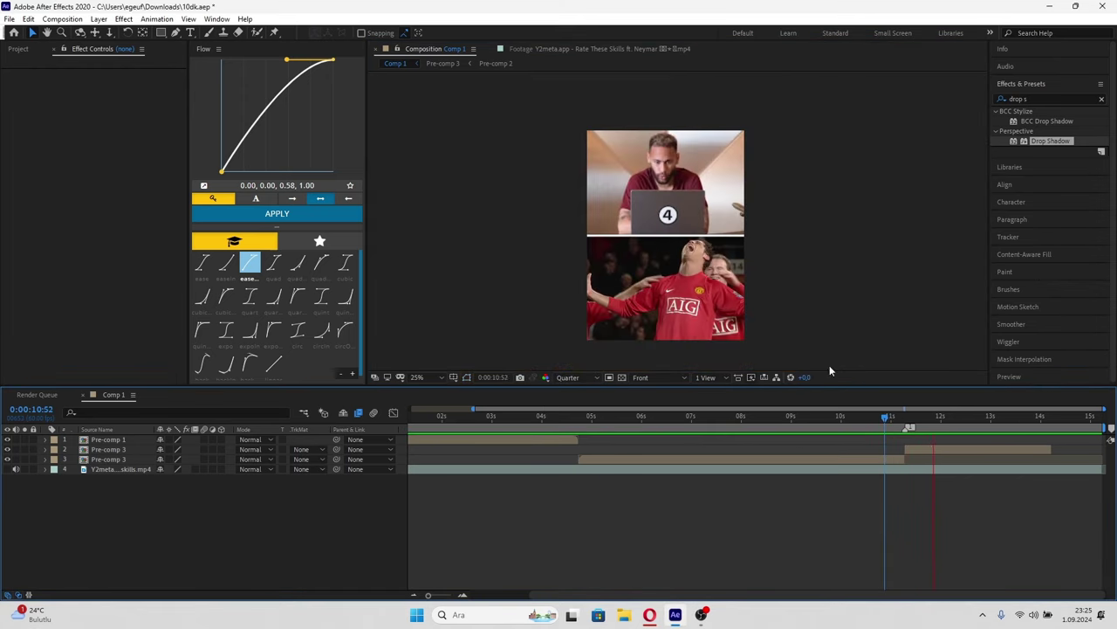
{"action": "left_click", "coordinate": [569, 419]}
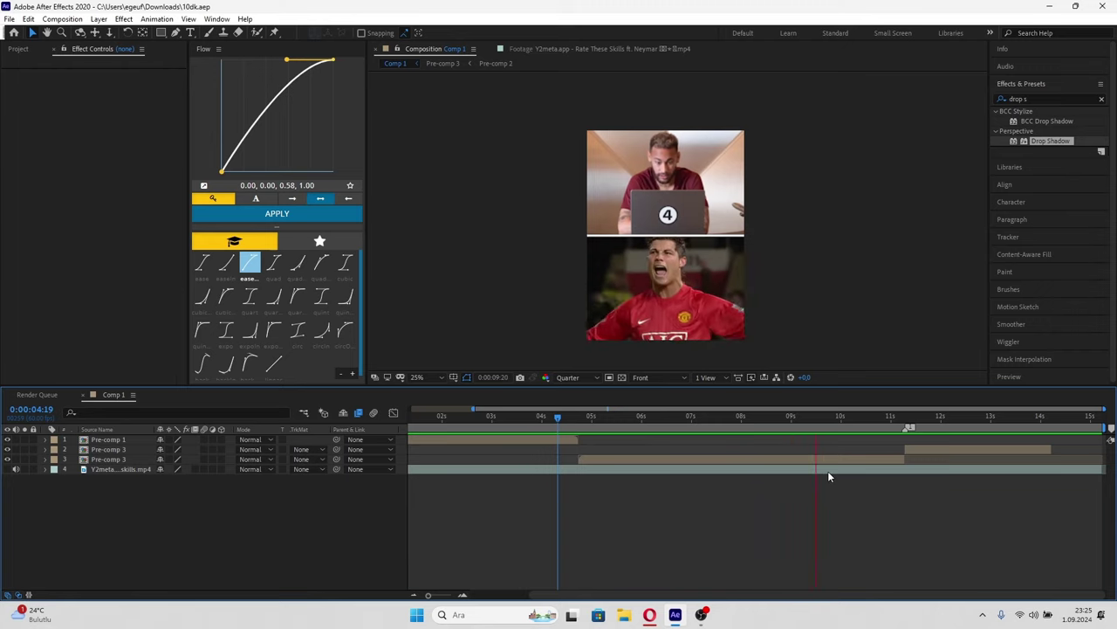
{"action": "left_click", "coordinate": [911, 419]}
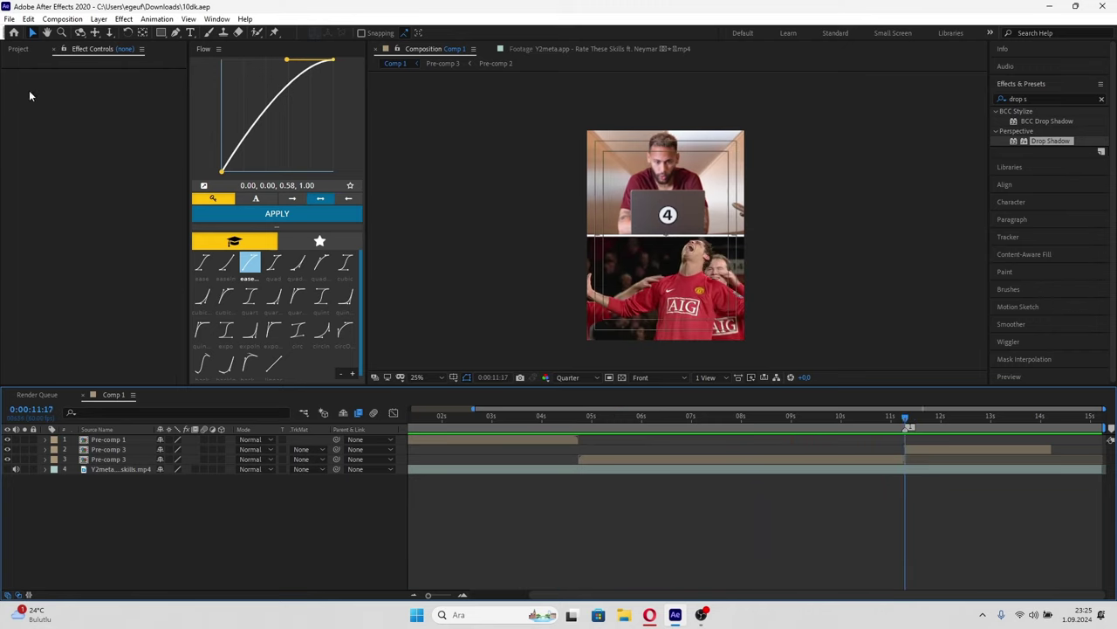
- Import kuru.png and add it to Comp 1 at the 11-second mark
{"action": "left_click", "coordinate": [17, 49]}
{"action": "double_click", "coordinate": [137, 347]}
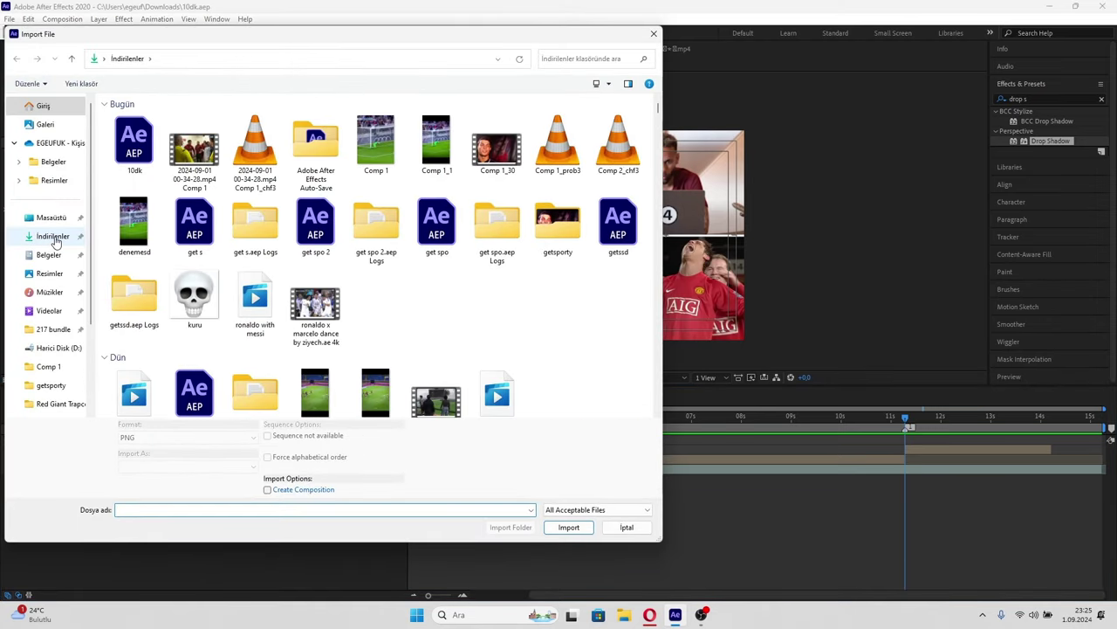
{"action": "double_click", "coordinate": [194, 140]}
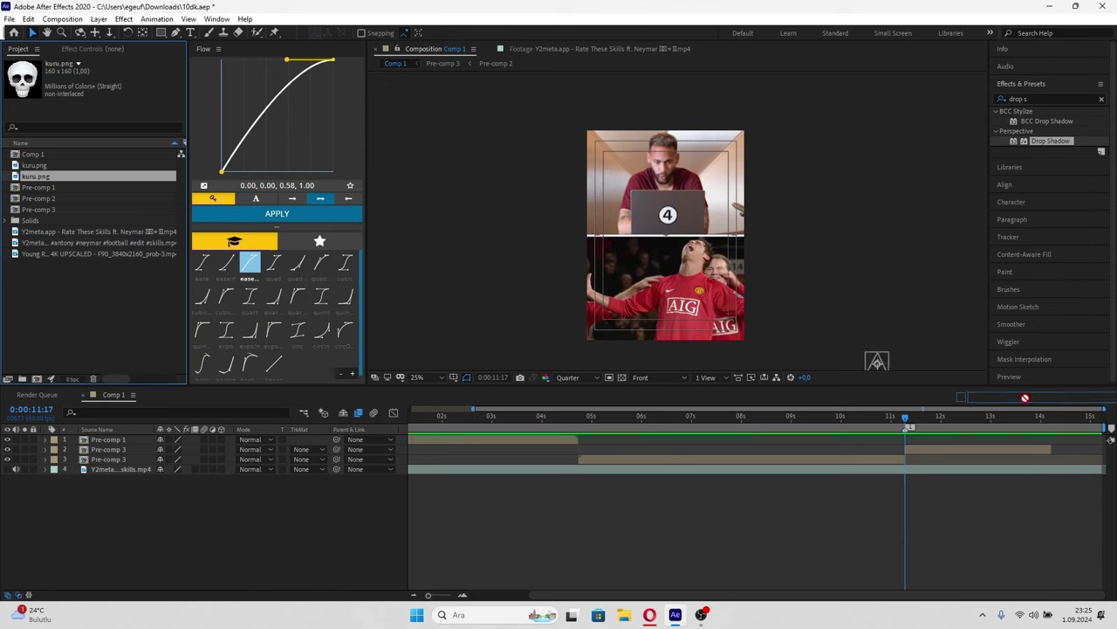
{"action": "left_click_drag", "start_coordinate": [1025, 397], "coordinate": [938, 451]}
{"action": "scroll", "coordinate": [658, 294], "scroll_direction": "up", "scroll_amount": 2}
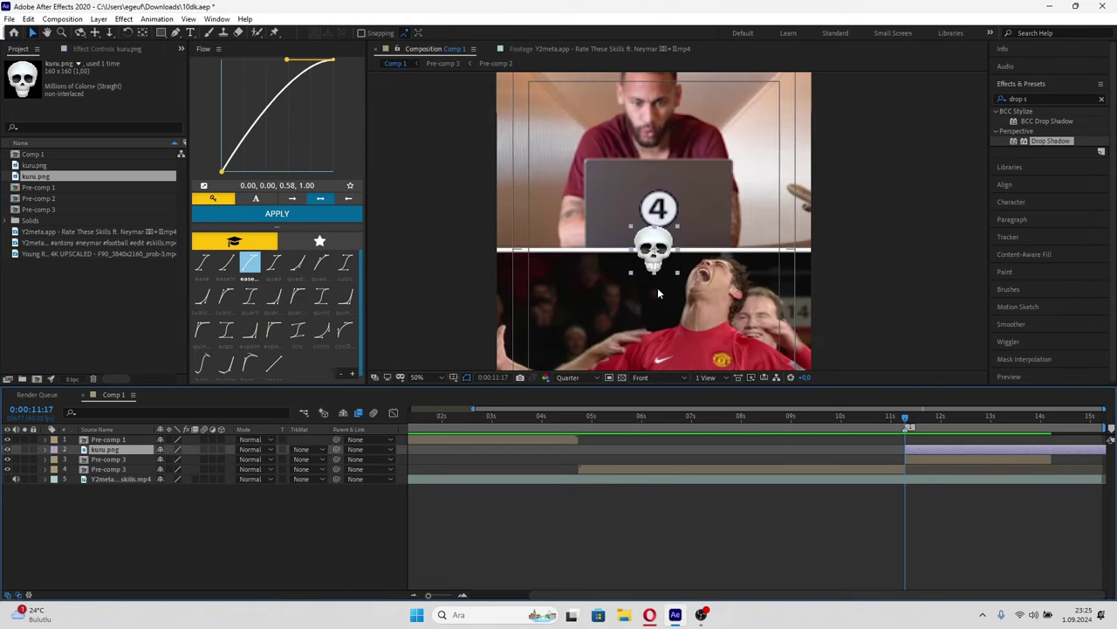
{"action": "scroll", "coordinate": [662, 264], "scroll_direction": "down", "scroll_amount": 2}
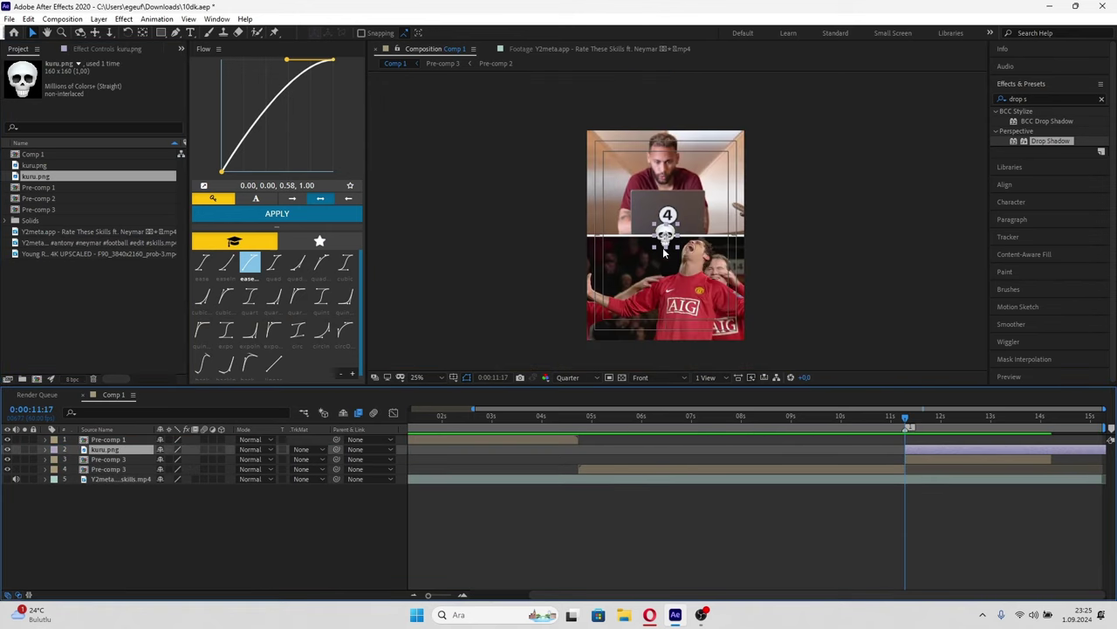
{"action": "scroll", "coordinate": [671, 294], "scroll_direction": "up", "scroll_amount": 2}
- Apply the Deep Glow effect to the skull layer
{"action": "left_click", "coordinate": [1047, 99]}
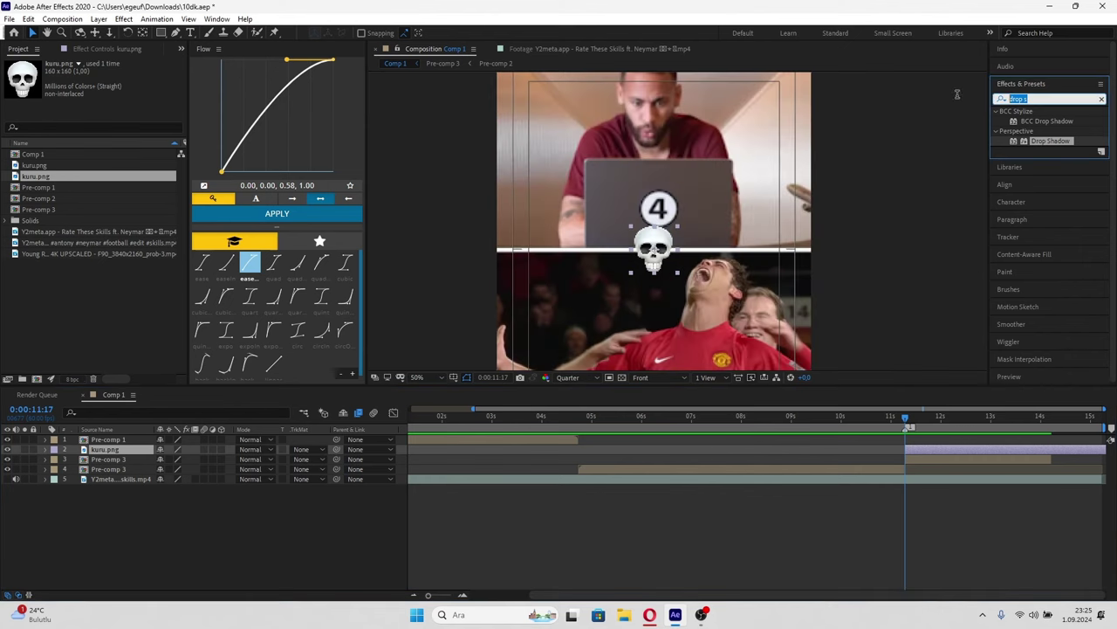
{"action": "type", "text": "dee"}
{"action": "left_click_drag", "start_coordinate": [1038, 151], "coordinate": [908, 448]}
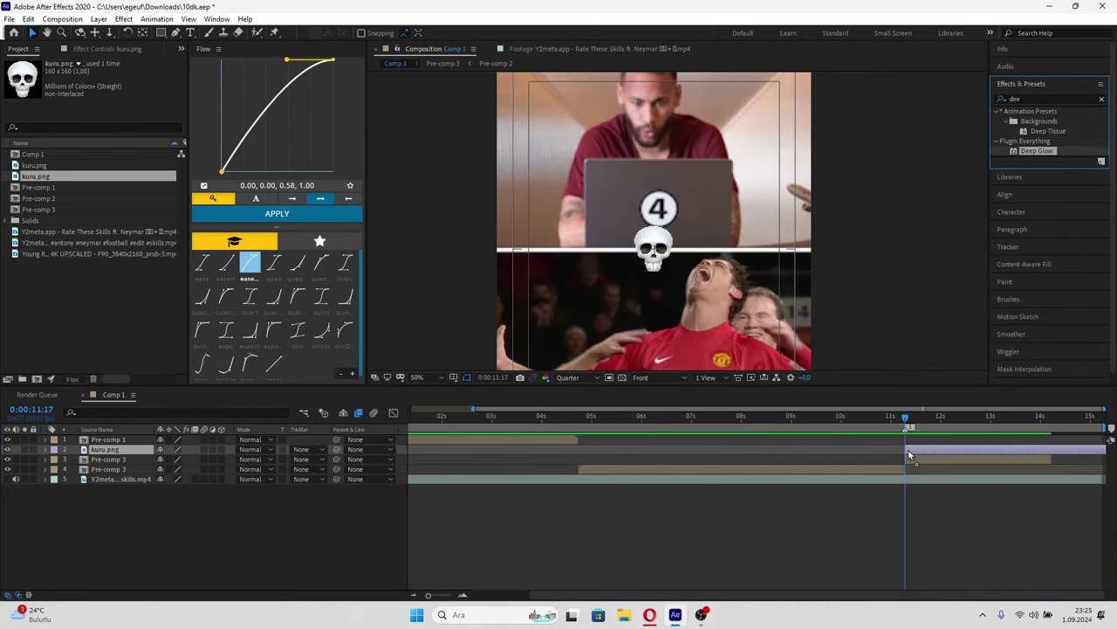
- Set the preview resolution back to Full and remove Deep Glow from the skull
{"action": "left_click", "coordinate": [570, 378]}
{"action": "left_click", "coordinate": [572, 404]}
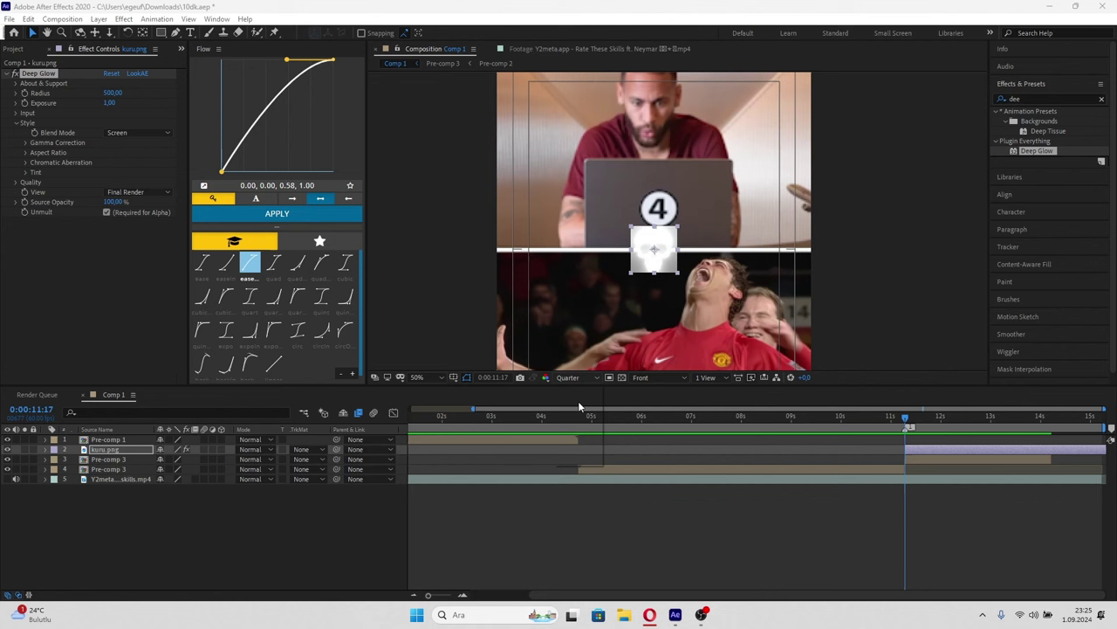
{"action": "left_click", "coordinate": [46, 74]}
{"action": "key", "text": "Delete"}
- Pre-compose the skull layer as kuru.png Comp 1
{"action": "key", "text": "ctrl+shift+c"}
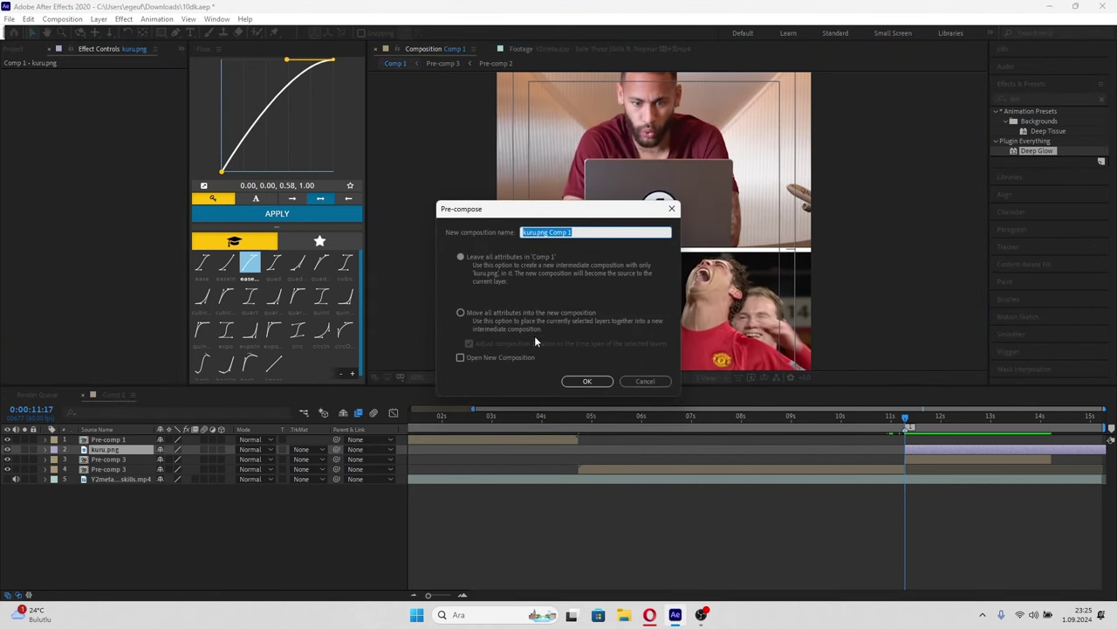
{"action": "left_click", "coordinate": [509, 311]}
{"action": "left_click", "coordinate": [583, 384]}
- Reapply Deep Glow to the nested skull, lowering exposure and setting radius to 57
{"action": "key", "text": "ctrl+alt+shift+e"}
{"action": "key", "text": "period"}
{"action": "key", "text": "period"}
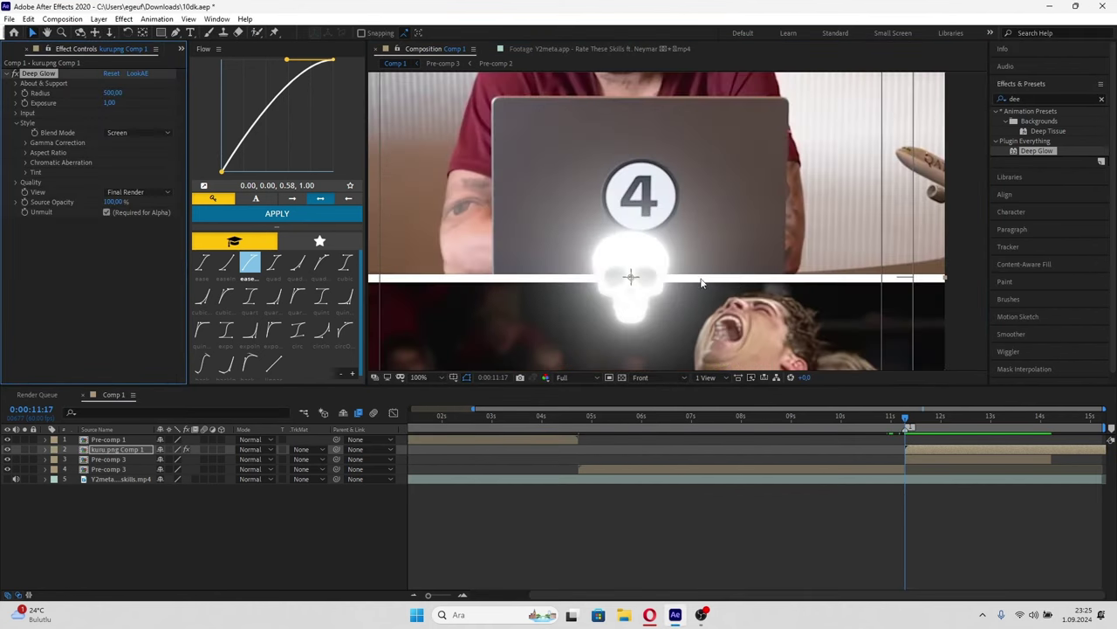
{"action": "type", "text": "12"}
{"action": "key", "text": "Return"}
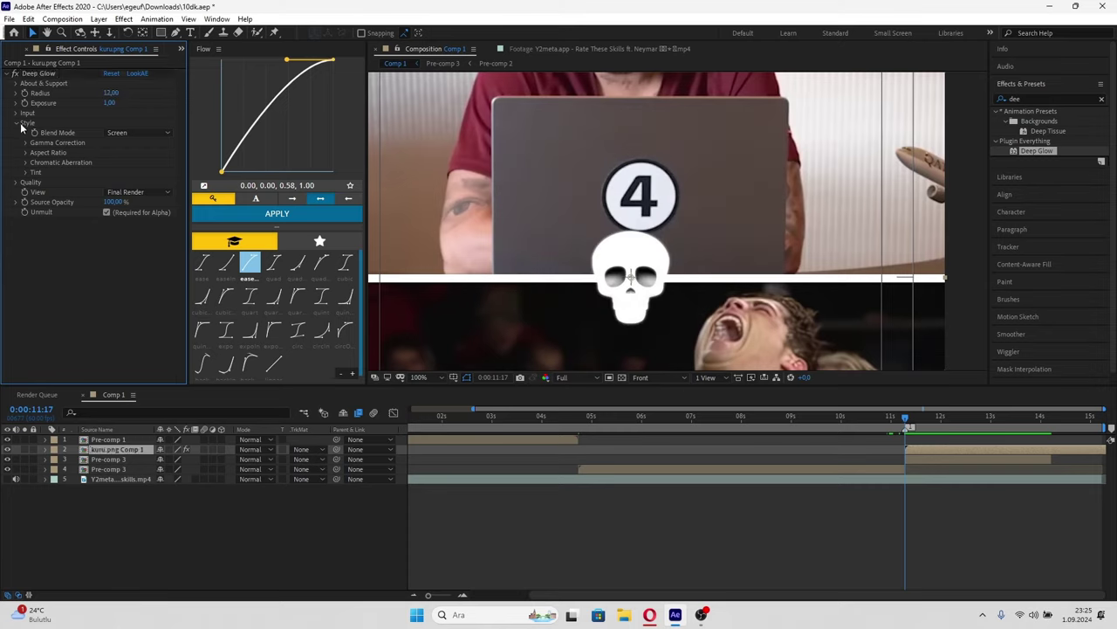
{"action": "left_click_drag", "start_coordinate": [109, 102], "coordinate": [35, 102]}
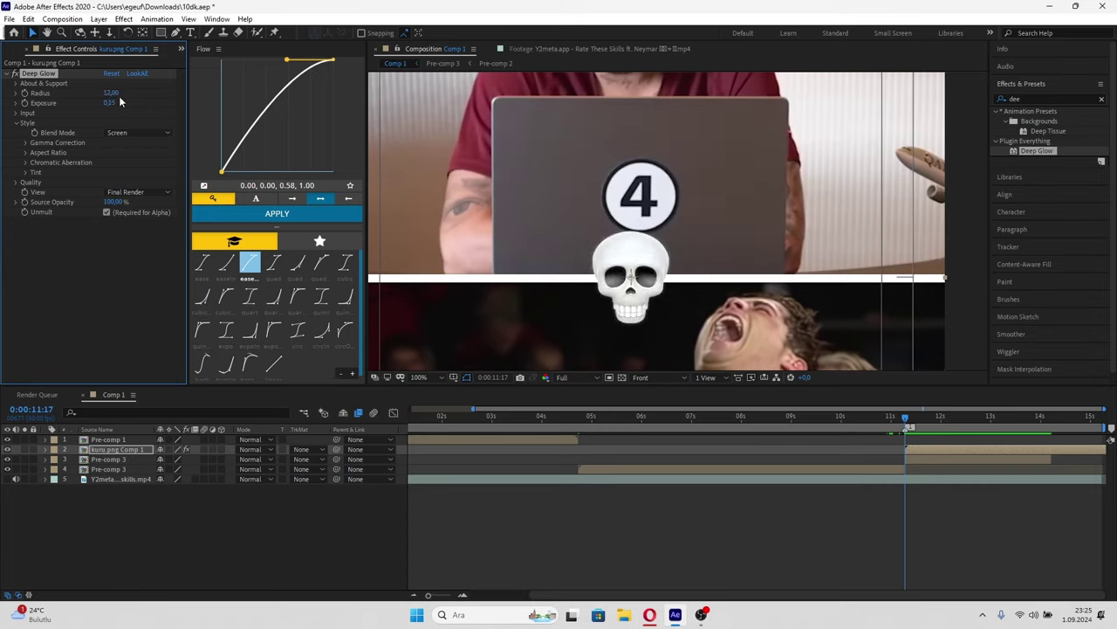
{"action": "mouse_move", "coordinate": [111, 93]}
{"action": "left_mouse_down"}
{"action": "mouse_move", "coordinate": [110, 116]}
{"action": "mouse_move", "coordinate": [118, 102]}
{"action": "left_mouse_up"}
- Apply a Drop Shadow to the nested skull layer
{"action": "key", "text": "BackSpace"}
{"action": "key", "text": "BackSpace"}
{"action": "key", "text": "BackSpace"}
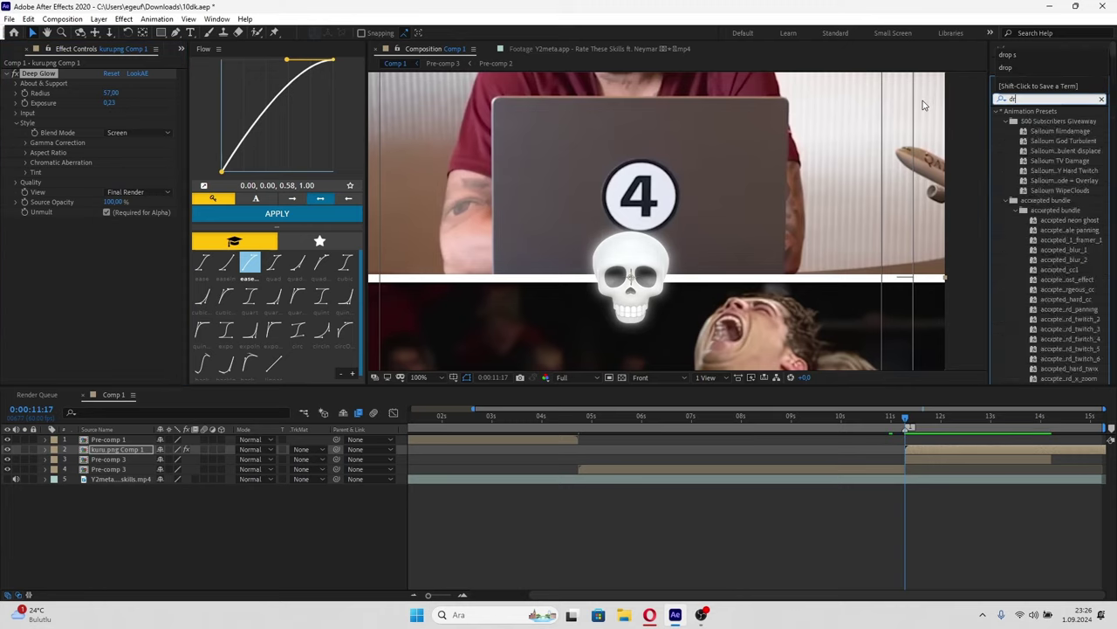
{"action": "type", "text": "drop s"}
{"action": "left_click_drag", "start_coordinate": [1052, 141], "coordinate": [923, 452]}
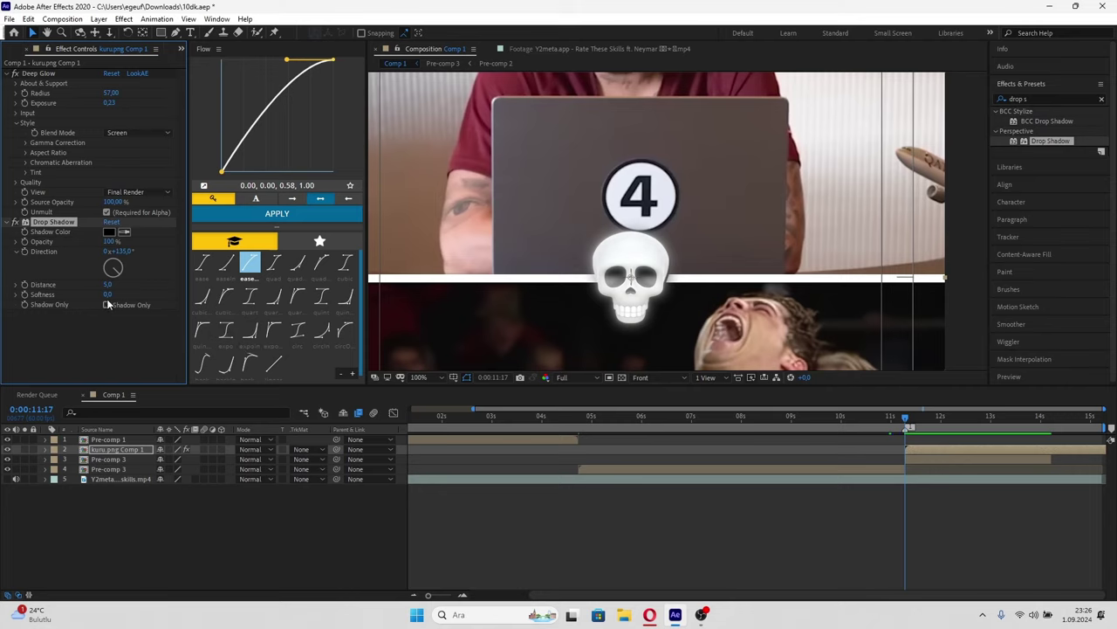
- Extend the skull layer to the end of Comp 1 and preview around 11 seconds
{"action": "left_click", "coordinate": [1052, 415]}
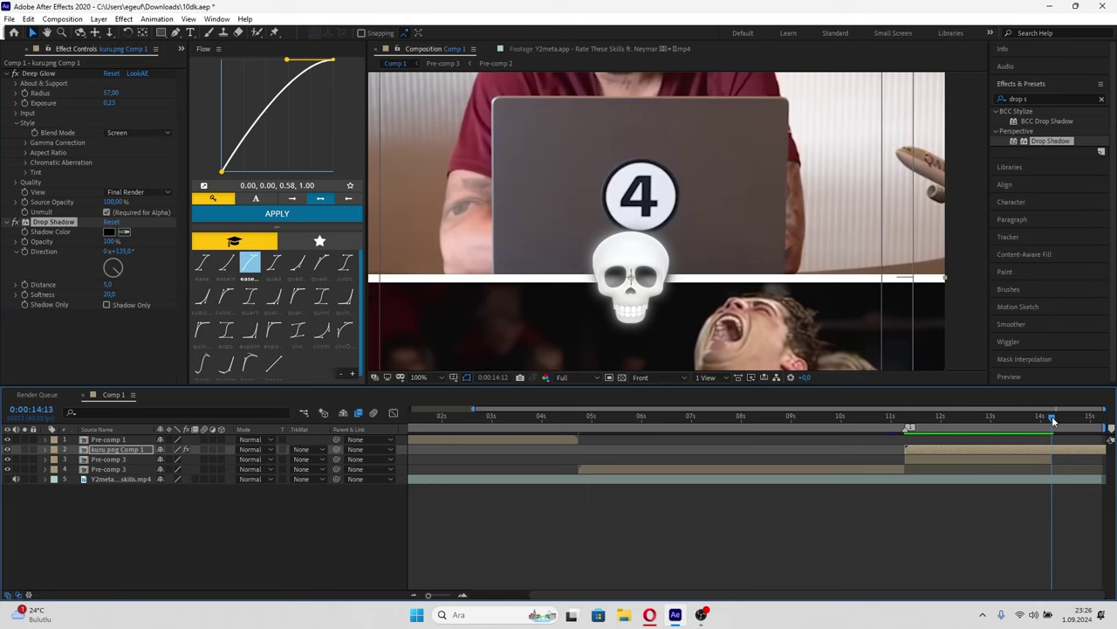
{"action": "key", "text": "alt+bracketright"}
{"action": "left_click", "coordinate": [1035, 416]}
{"action": "left_click", "coordinate": [871, 417]}
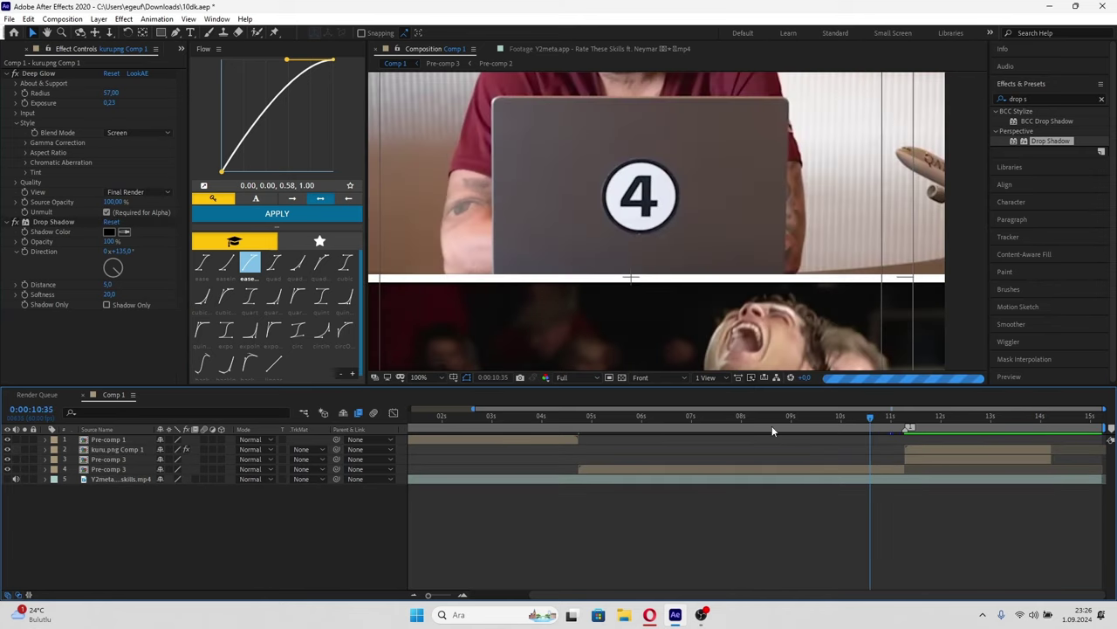
{"action": "left_click_drag", "start_coordinate": [1052, 450], "coordinate": [1098, 458]}
{"action": "left_click", "coordinate": [1054, 459]}
{"action": "key", "text": "space"}
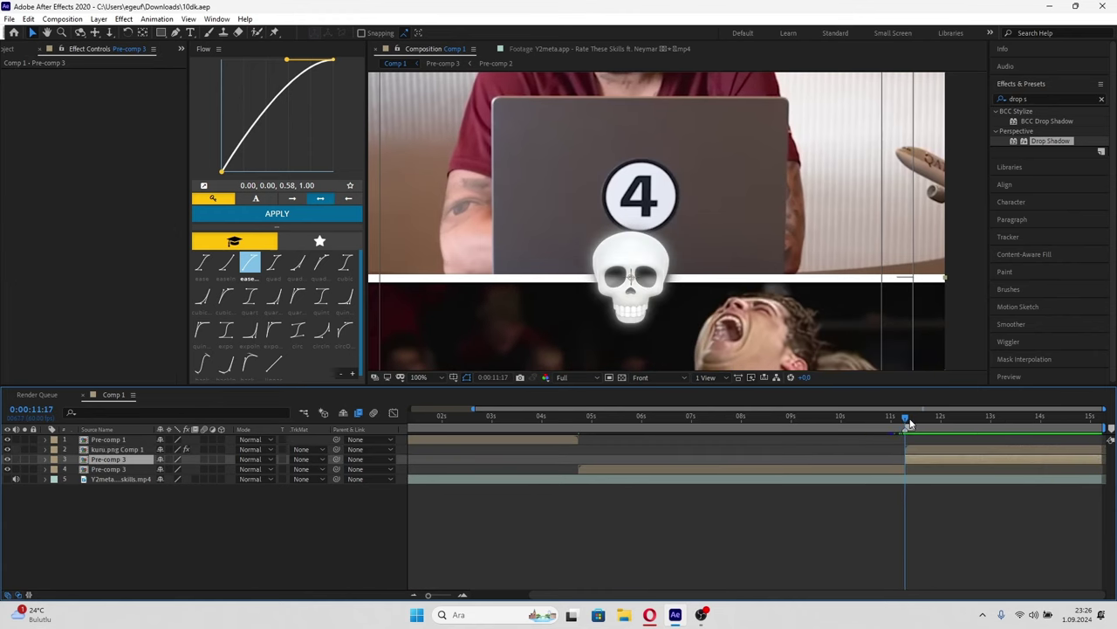
- Nest the skull overlay and Pre-comp 3 into Pre-comp 4 and scrub the transition
{"action": "left_click", "coordinate": [921, 450]}
{"action": "key", "text": "ctrl+shift+c"}
{"action": "key", "text": "Return"}
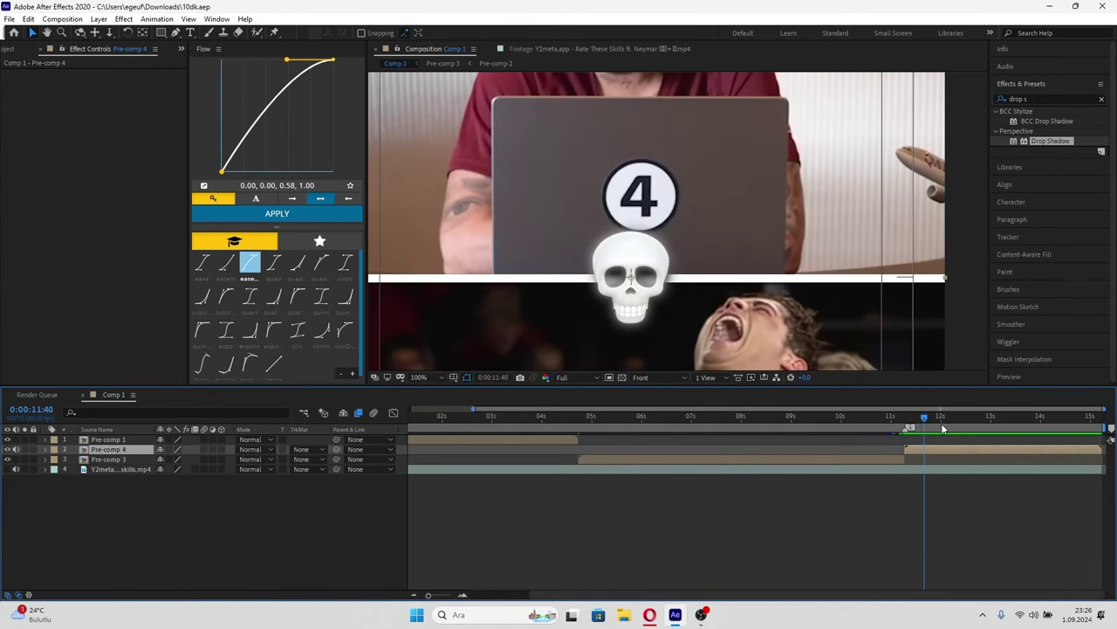
{"action": "left_click_drag", "start_coordinate": [905, 423], "coordinate": [907, 425]}
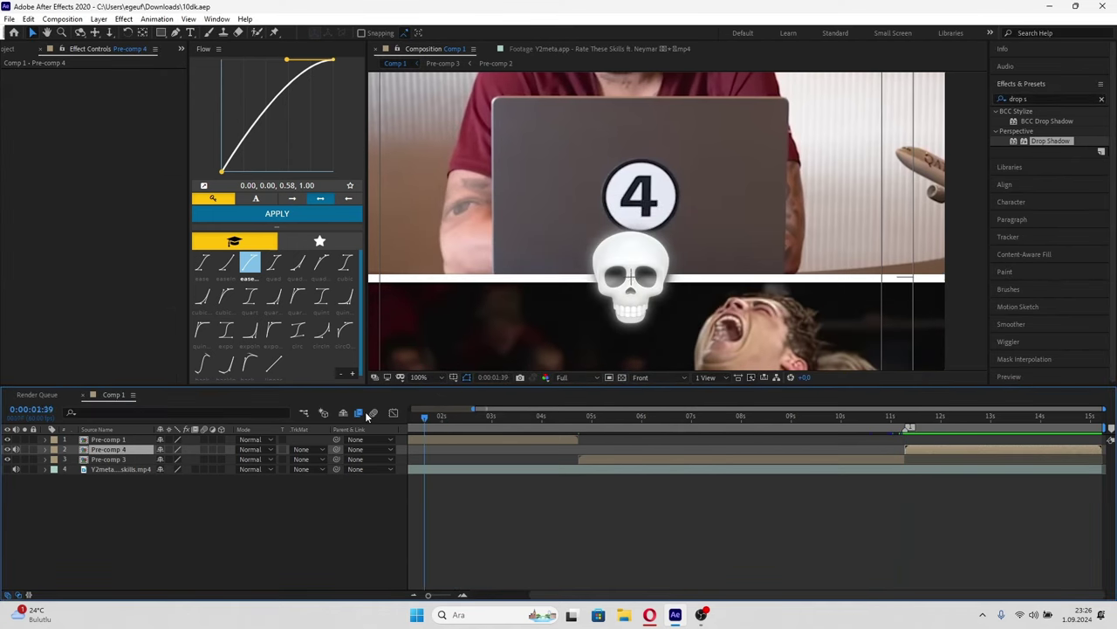
{"action": "key", "text": "Home"}
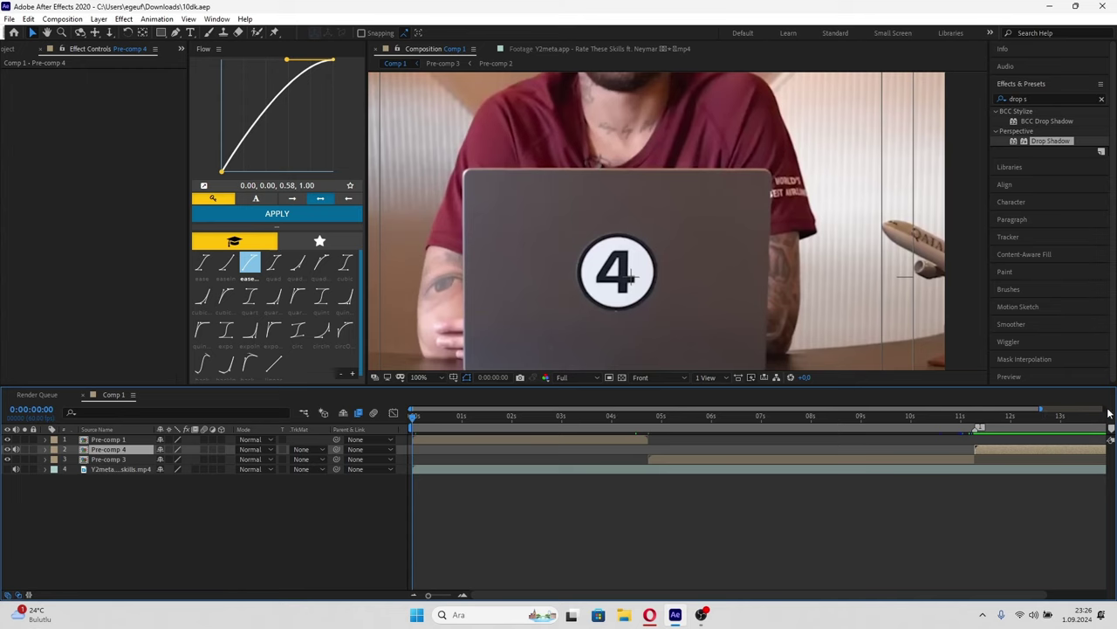
- Set the preview resolution to Quarter and select the Pre-comp 1 layer
{"action": "scroll", "coordinate": [691, 289], "scroll_direction": "down", "scroll_amount": 3}
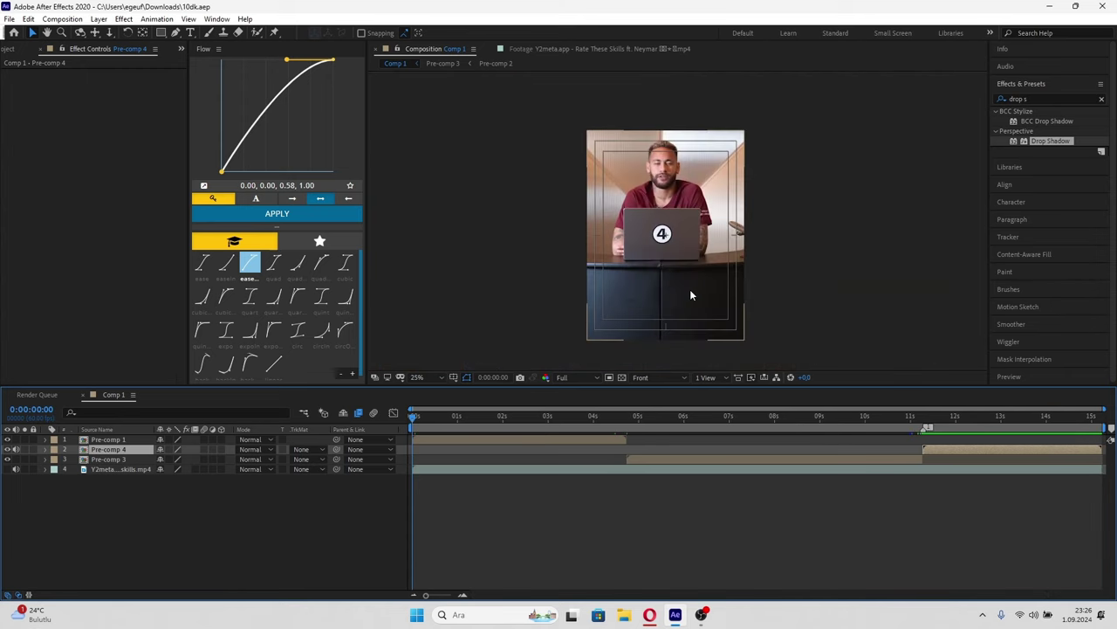
{"action": "left_click", "coordinate": [701, 614]}
{"action": "left_click", "coordinate": [701, 615]}
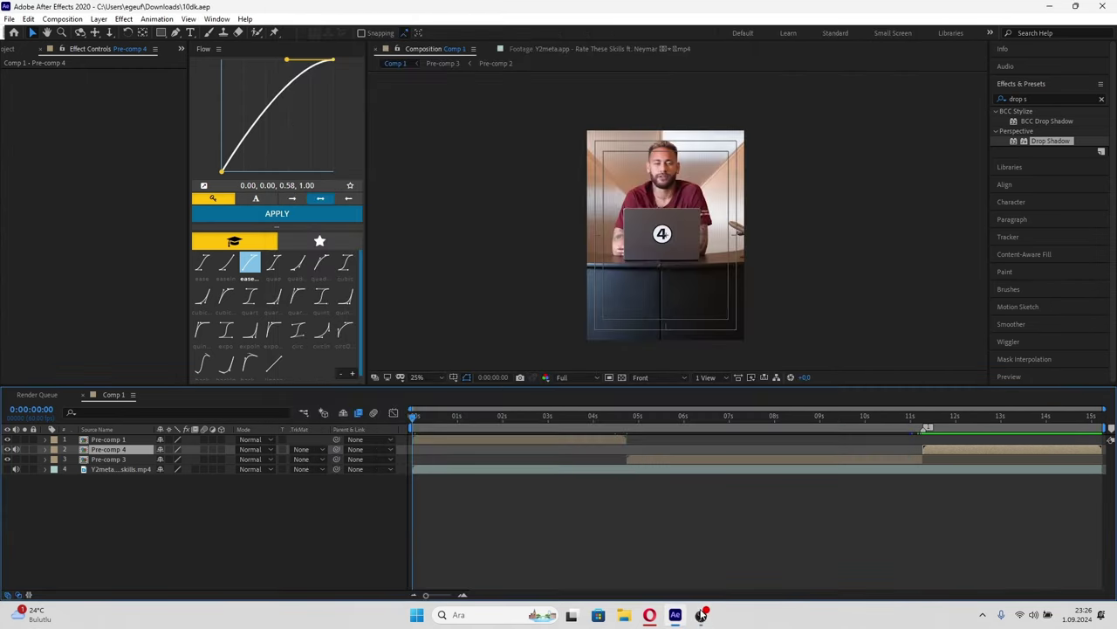
{"action": "left_click", "coordinate": [568, 381]}
{"action": "left_click", "coordinate": [572, 434]}
{"action": "left_click", "coordinate": [495, 441]}
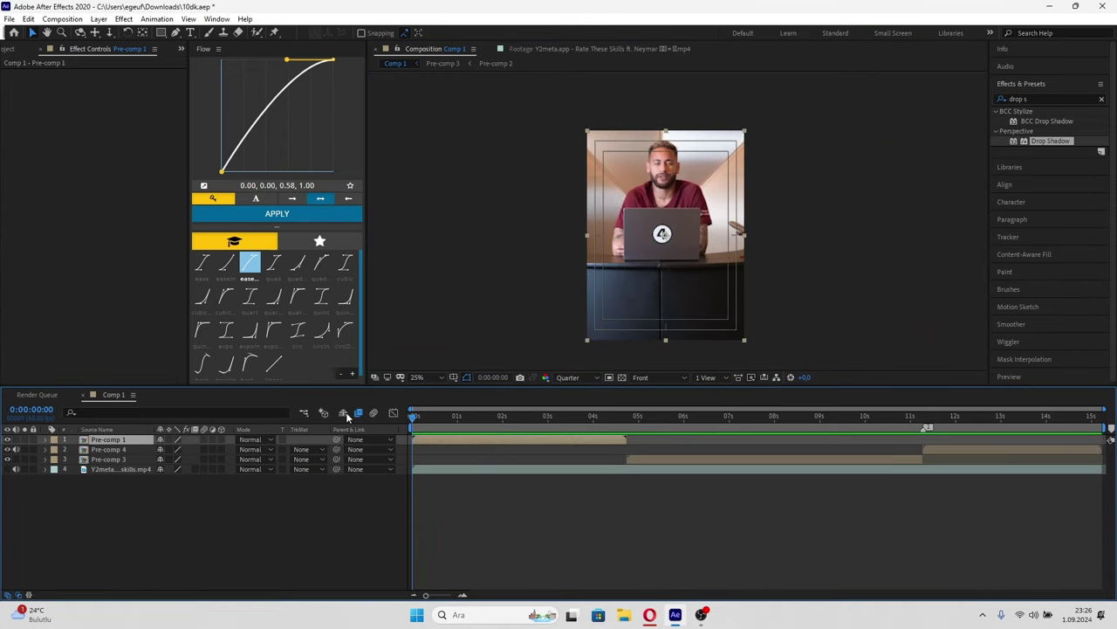
- Apply the shake animation preset to Pre-comp 1 and adjust its effect settings
{"action": "left_click", "coordinate": [157, 18]}
{"action": "left_click", "coordinate": [196, 45]}
{"action": "type", "text": "pan"}
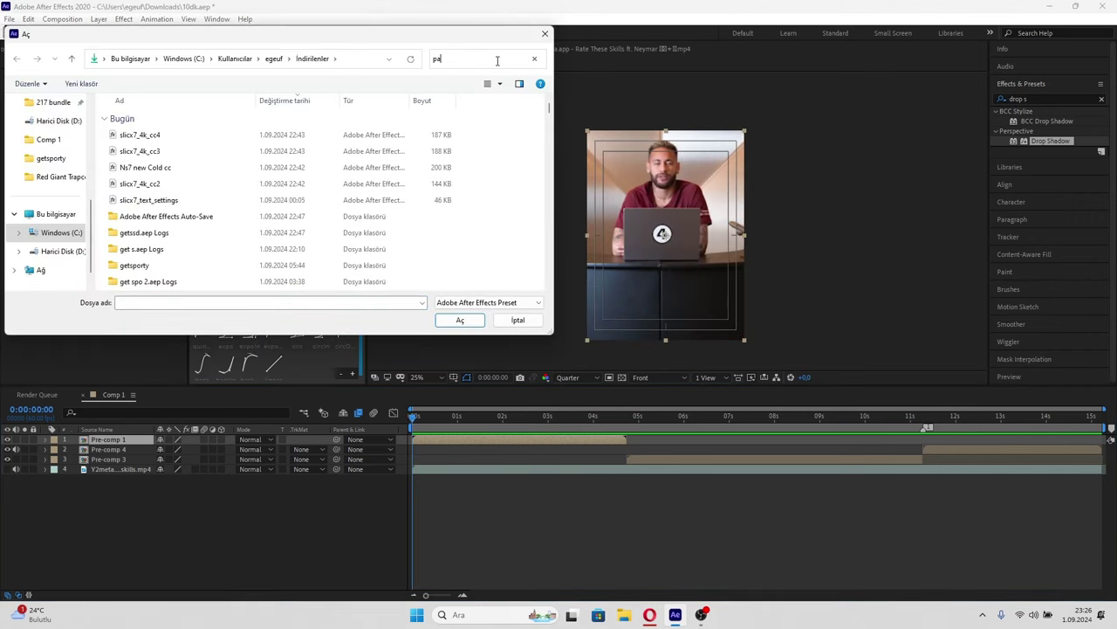
{"action": "double_click", "coordinate": [124, 177]}
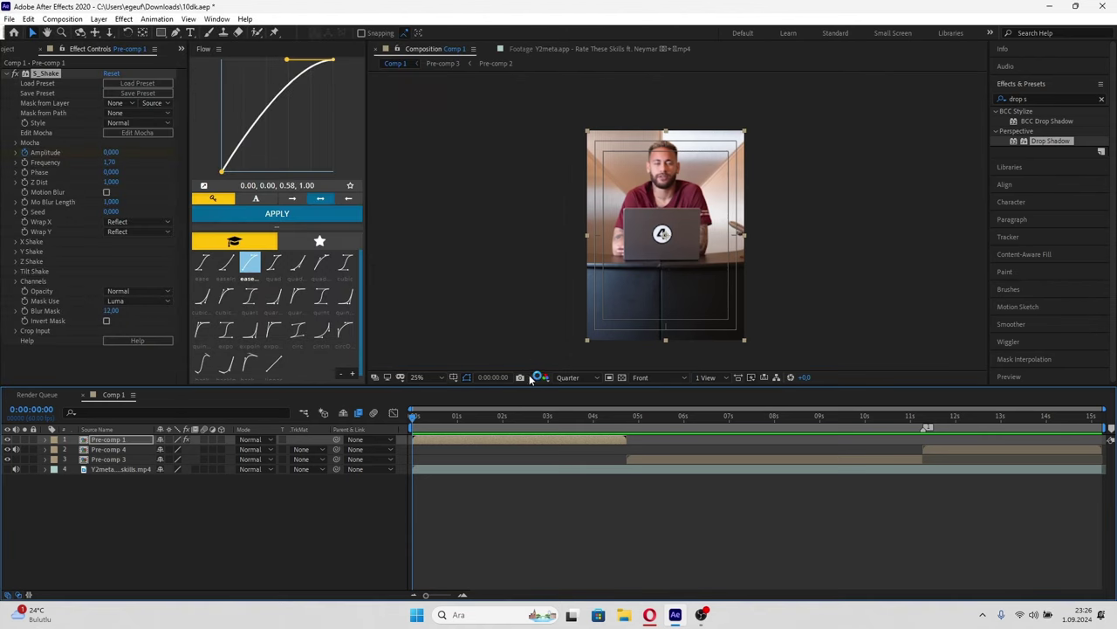
{"action": "left_click_drag", "start_coordinate": [549, 421], "coordinate": [630, 420]}
{"action": "left_click", "coordinate": [650, 461]}
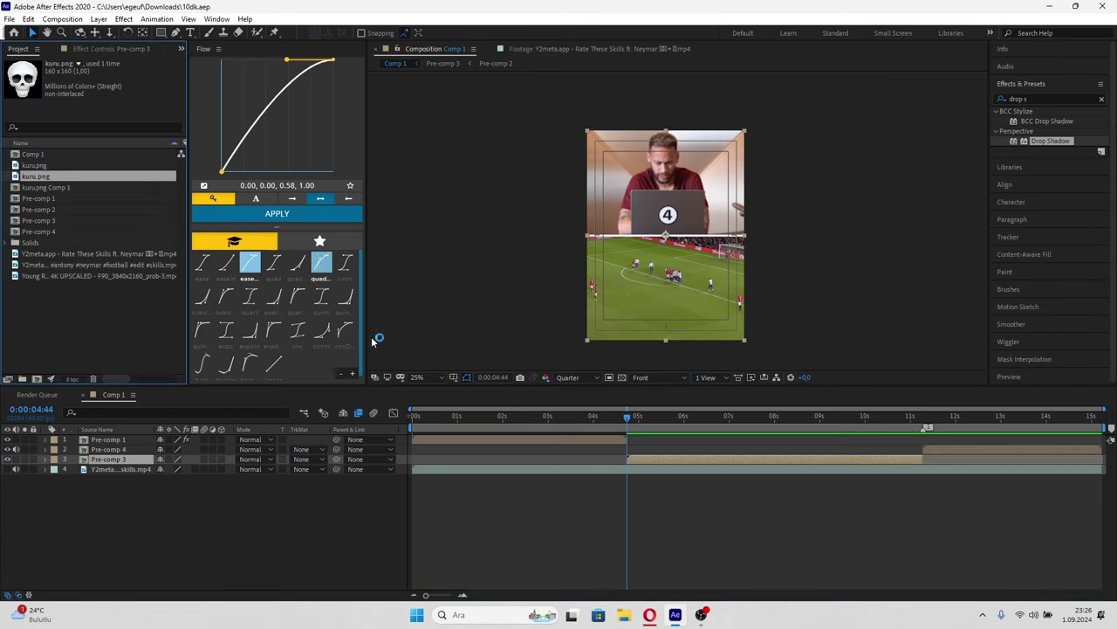
{"action": "left_click", "coordinate": [476, 442]}
{"action": "left_click", "coordinate": [109, 49]}
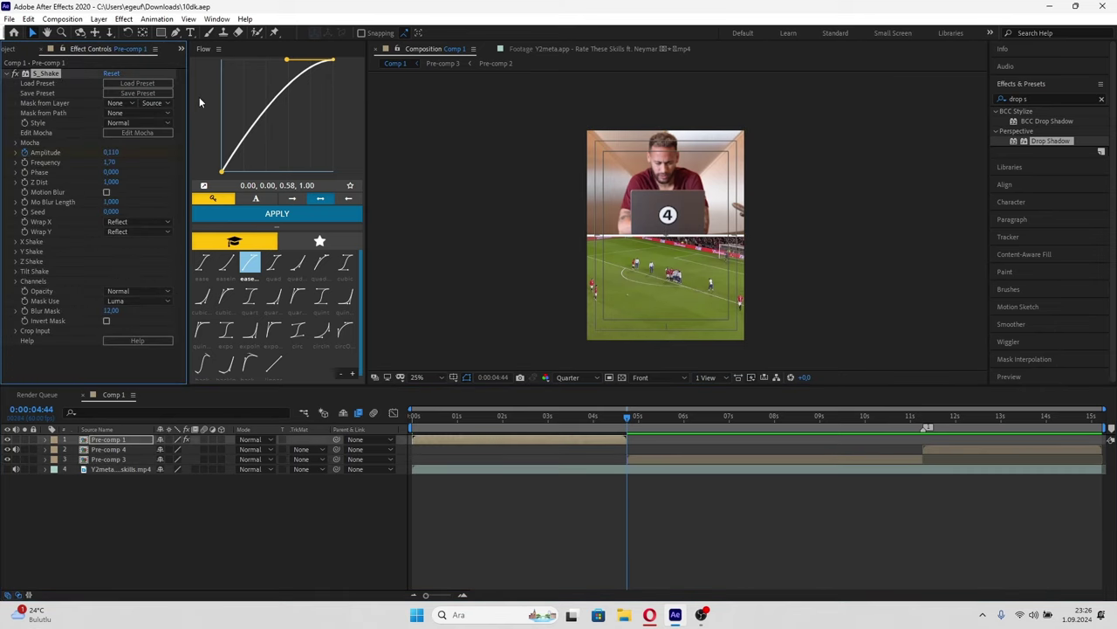
{"action": "key", "text": "Delete"}
- Nest Pre-comp 1 and Pre-comp 3 into Pre-comp 5 and return to 4:44
{"action": "left_click", "coordinate": [681, 458], "text": "ctrl"}
{"action": "key", "text": "ctrl+shift+c"}
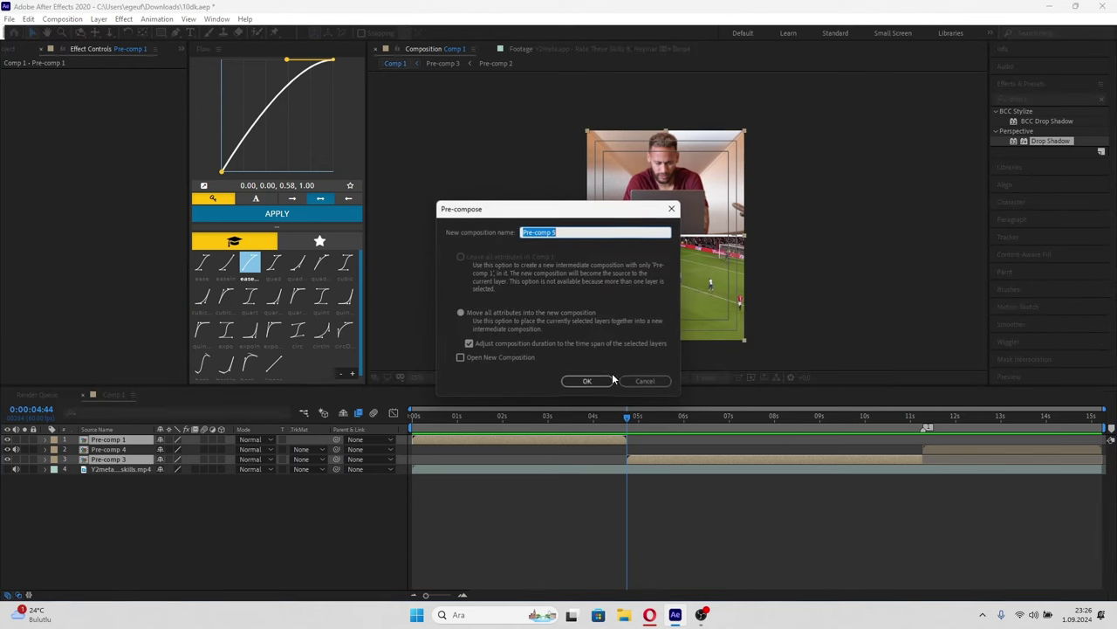
{"action": "left_click", "coordinate": [594, 380]}
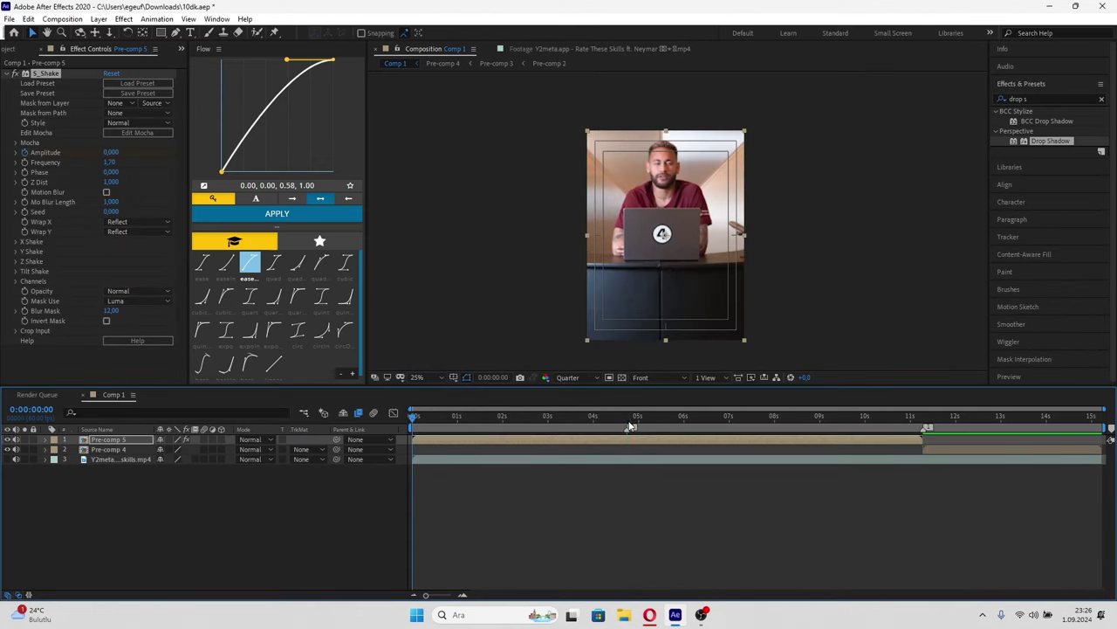
{"action": "left_click", "coordinate": [625, 417]}
{"action": "left_click", "coordinate": [13, 48]}
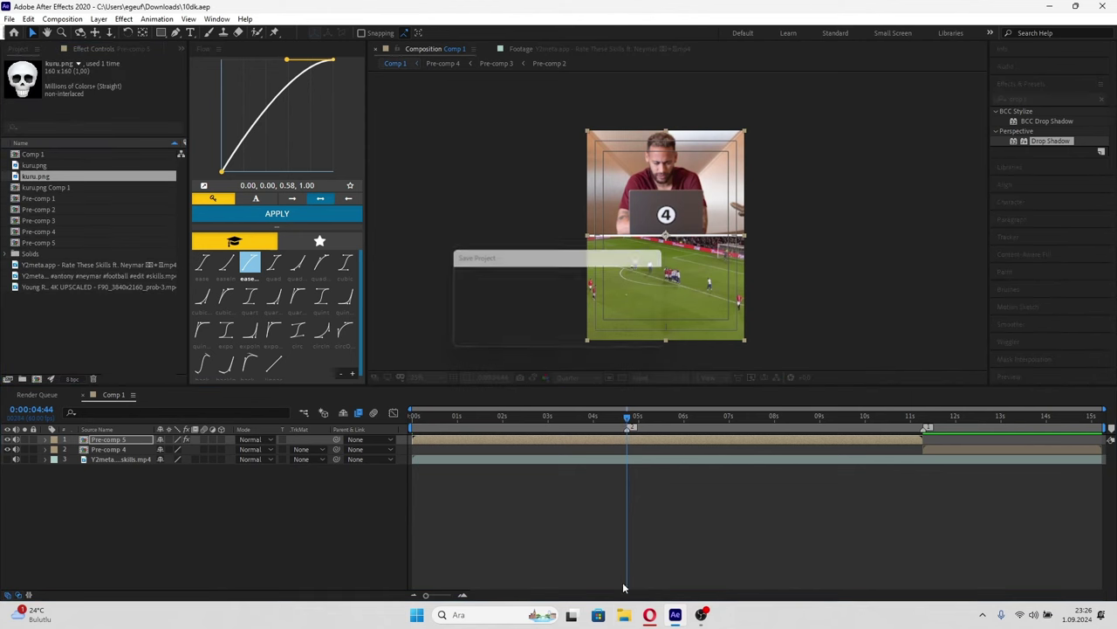
- Search Downloads for the light leak transition MP4 and drag it into the Project panel
{"action": "key", "text": "super+e"}
{"action": "left_click", "coordinate": [238, 305]}
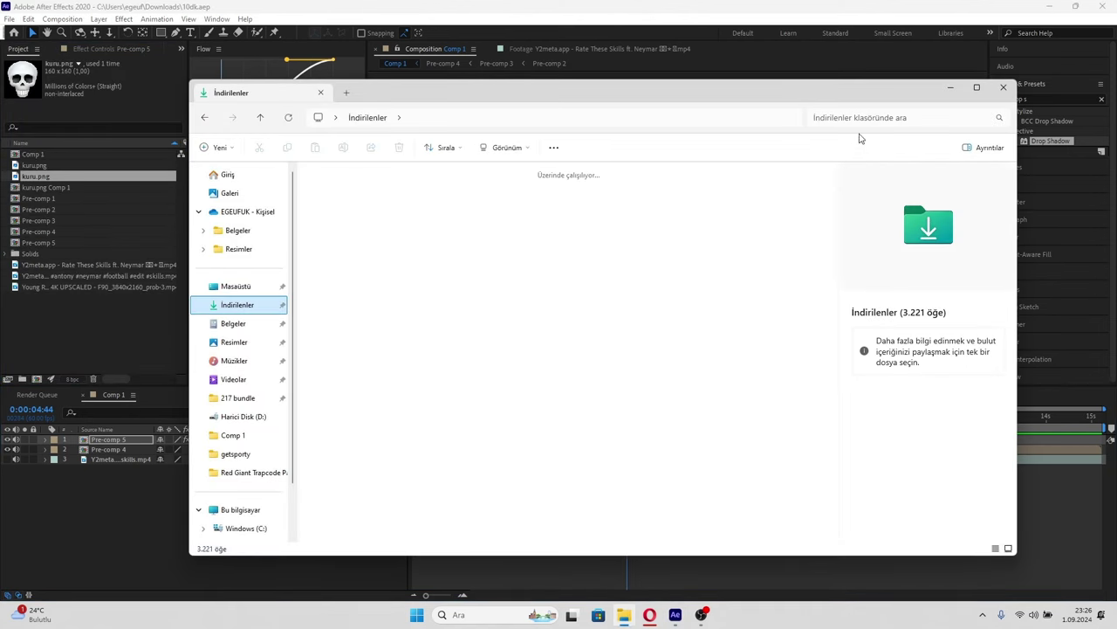
{"action": "left_click", "coordinate": [862, 117]}
{"action": "type", "text": "ligh"}
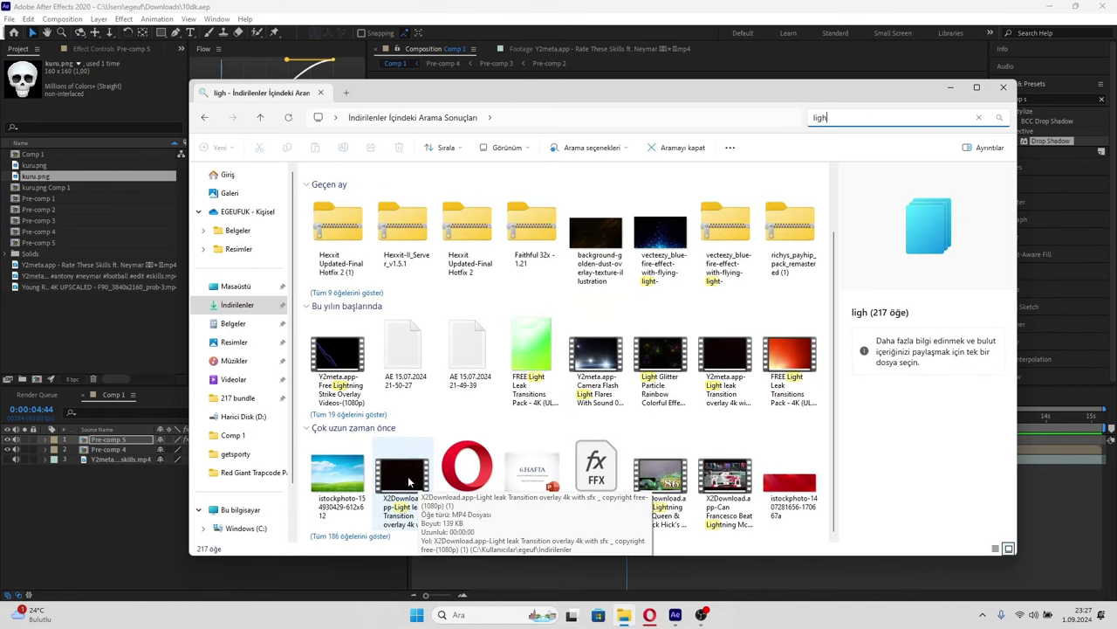
{"action": "left_click_drag", "start_coordinate": [410, 480], "coordinate": [137, 319]}
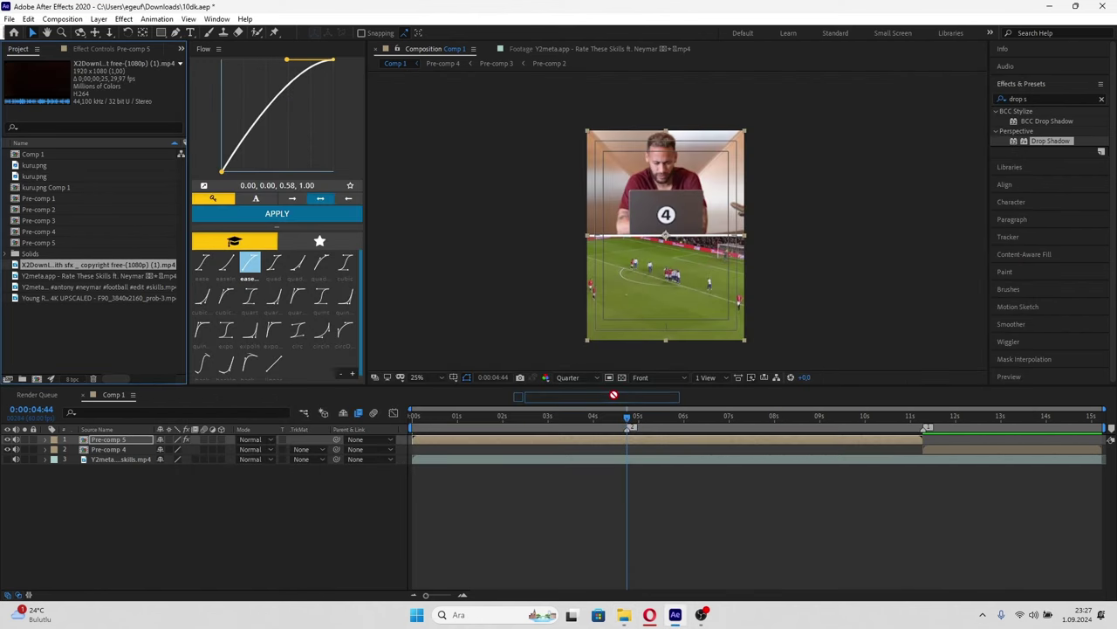
- Add the light leak clip at 146% scale with Add blending and preview it
{"action": "left_click_drag", "start_coordinate": [614, 394], "coordinate": [632, 444]}
{"action": "key", "text": "s"}
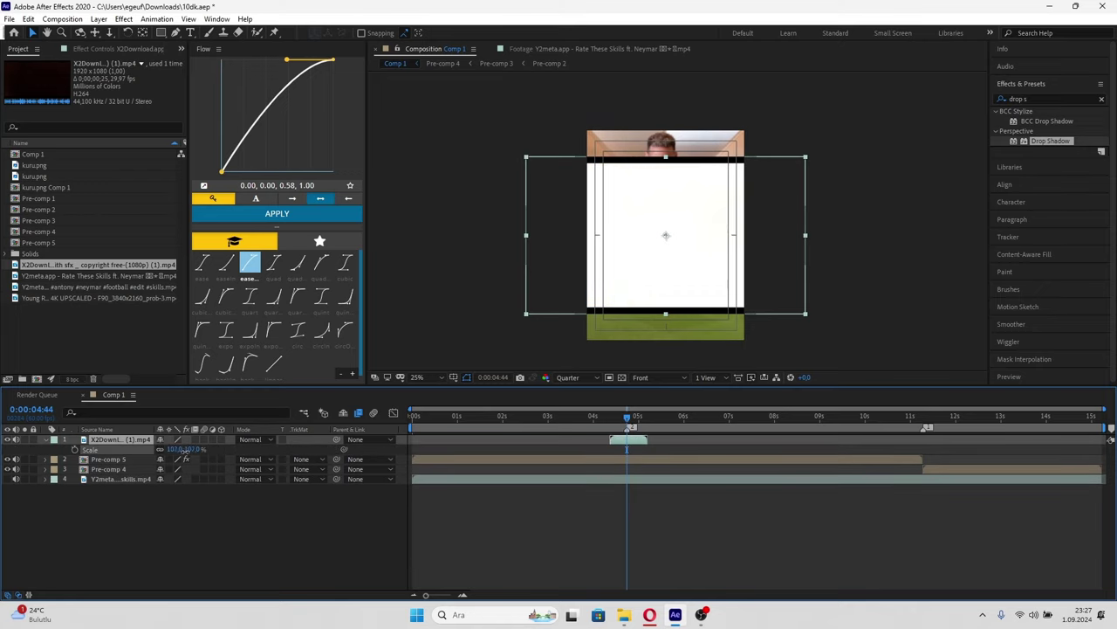
{"action": "left_click_drag", "start_coordinate": [185, 449], "coordinate": [196, 448]}
{"action": "left_click", "coordinate": [250, 439]}
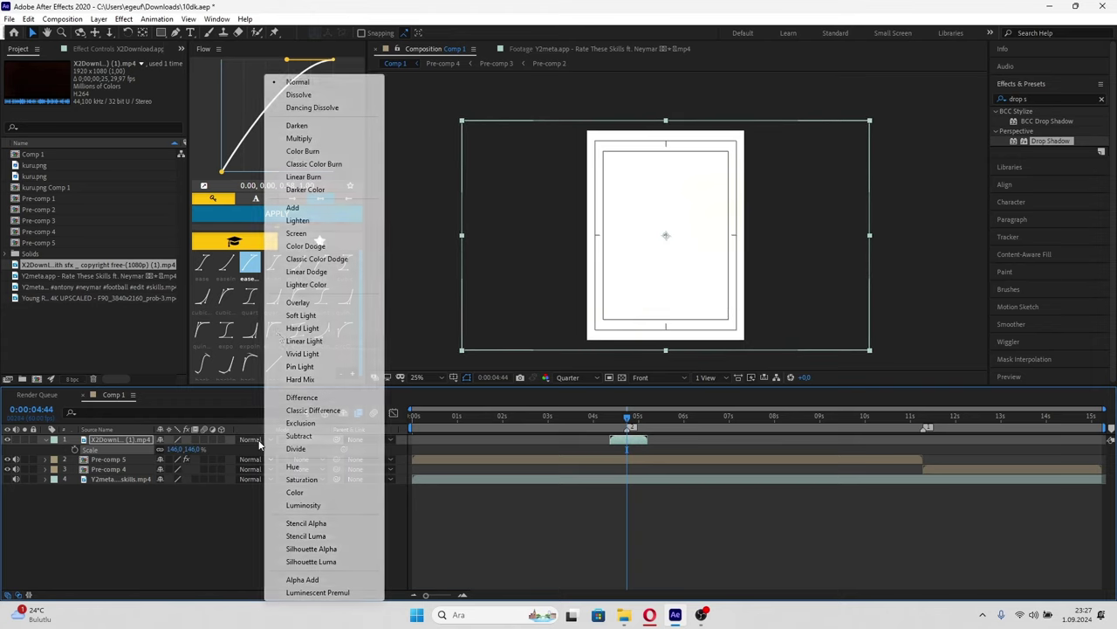
{"action": "left_click", "coordinate": [288, 216]}
{"action": "left_click", "coordinate": [604, 418]}
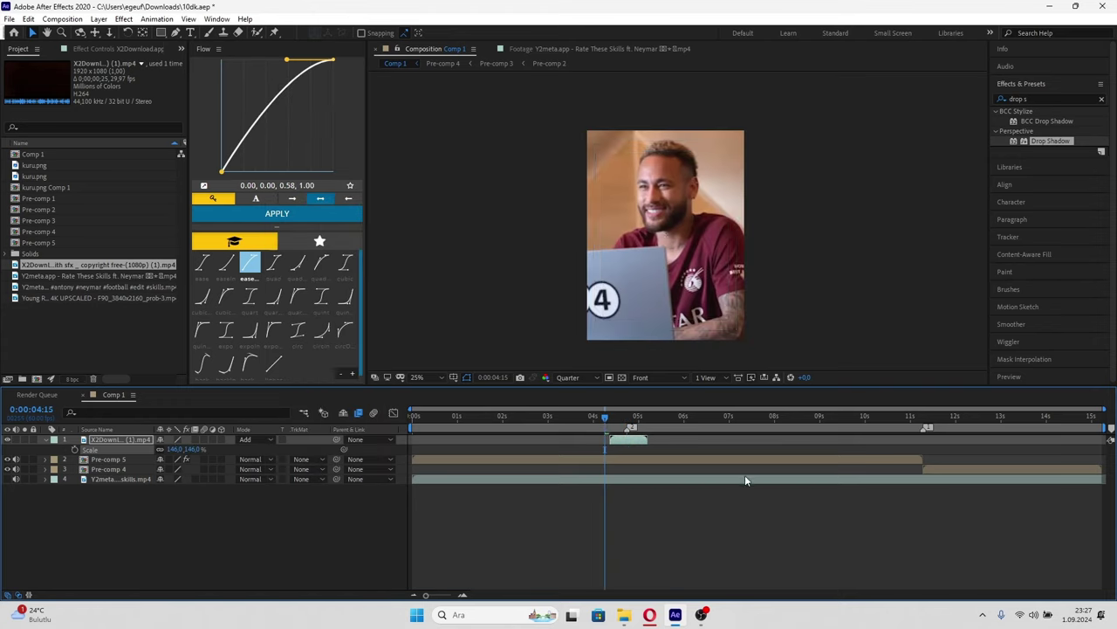
{"action": "key", "text": "space"}
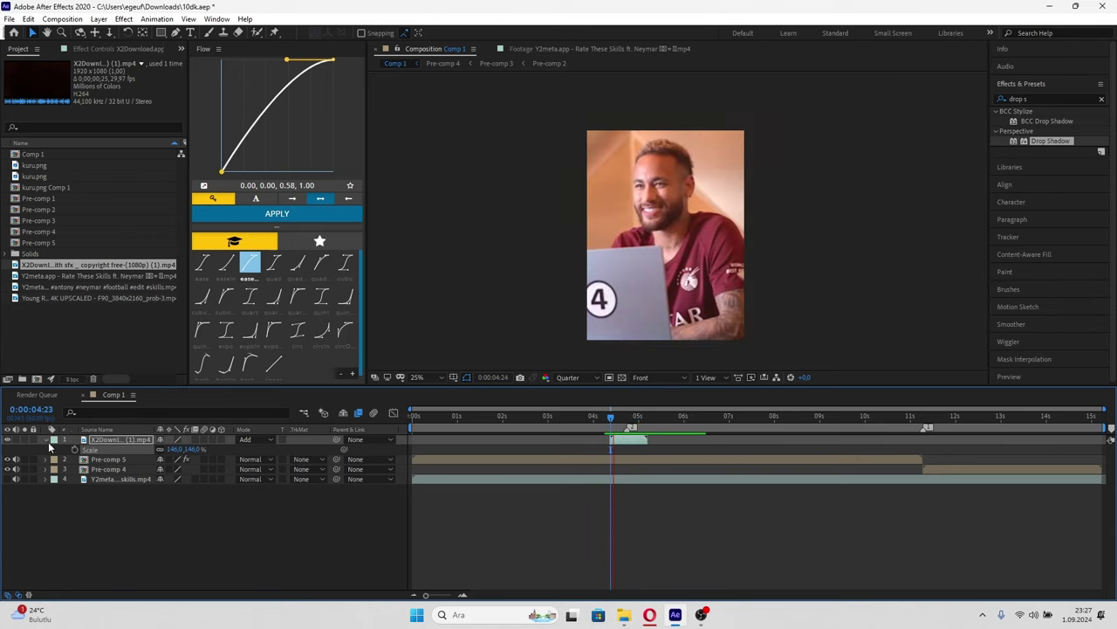
- Set the light leak's audio level to -12 dB and jump to 4:07
{"action": "left_click", "coordinate": [47, 440]}
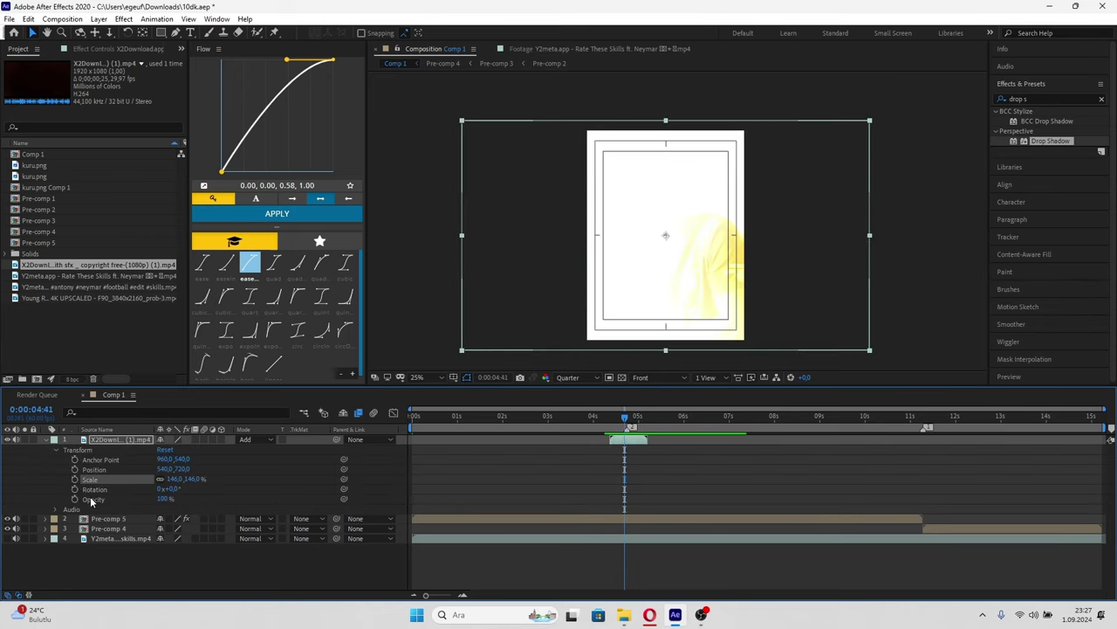
{"action": "left_click", "coordinate": [55, 510]}
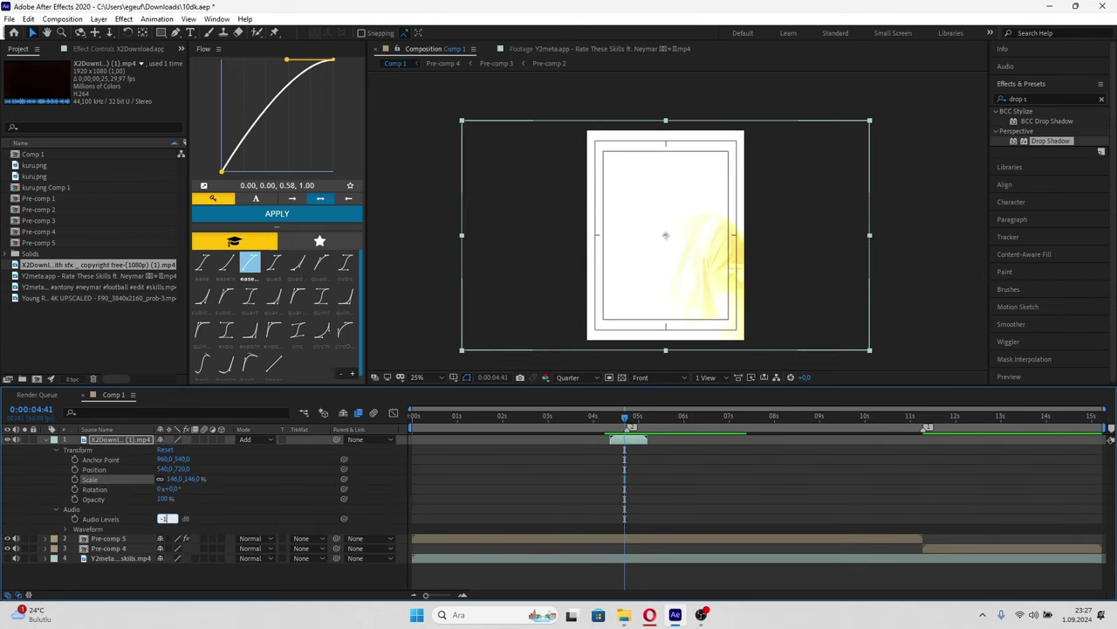
{"action": "type", "text": "2"}
{"action": "key", "text": "Return"}
{"action": "left_click", "coordinate": [614, 415]}
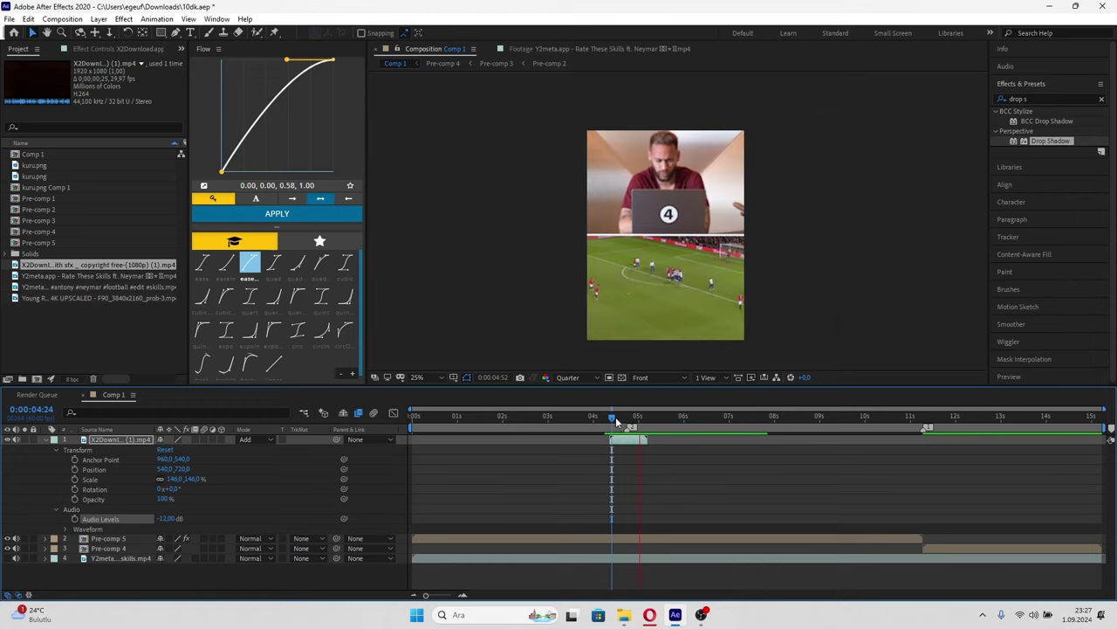
- Reveal Pre-comp 5's keyframed shake amplitude and preview the edit from 9:06
{"action": "left_click", "coordinate": [772, 487]}
{"action": "key", "text": "u"}
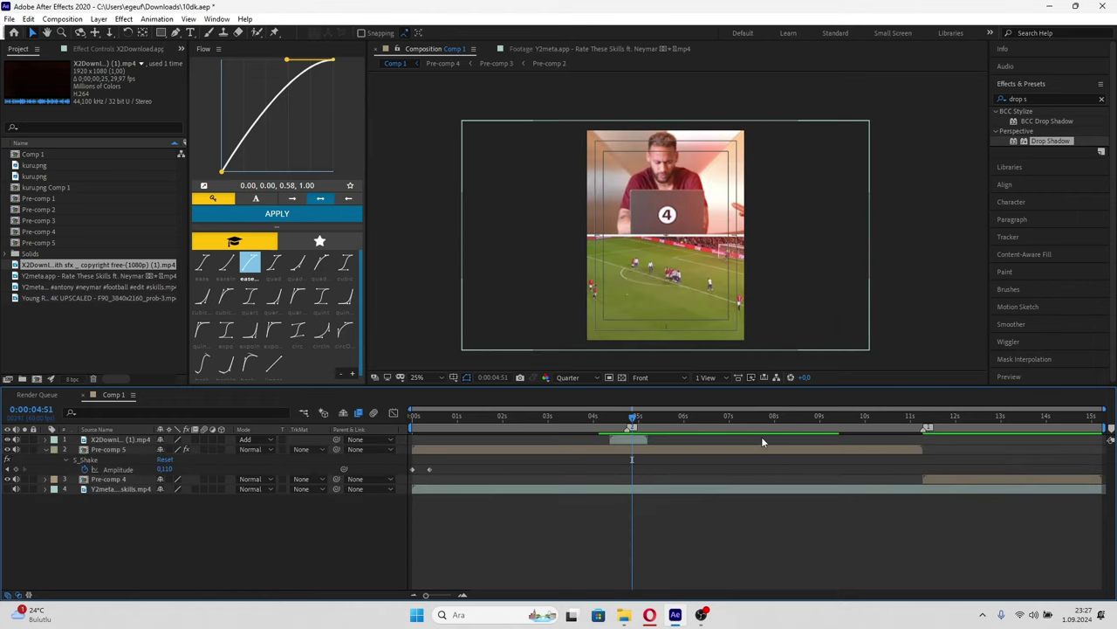
{"action": "left_click", "coordinate": [824, 416]}
{"action": "key", "text": "space"}
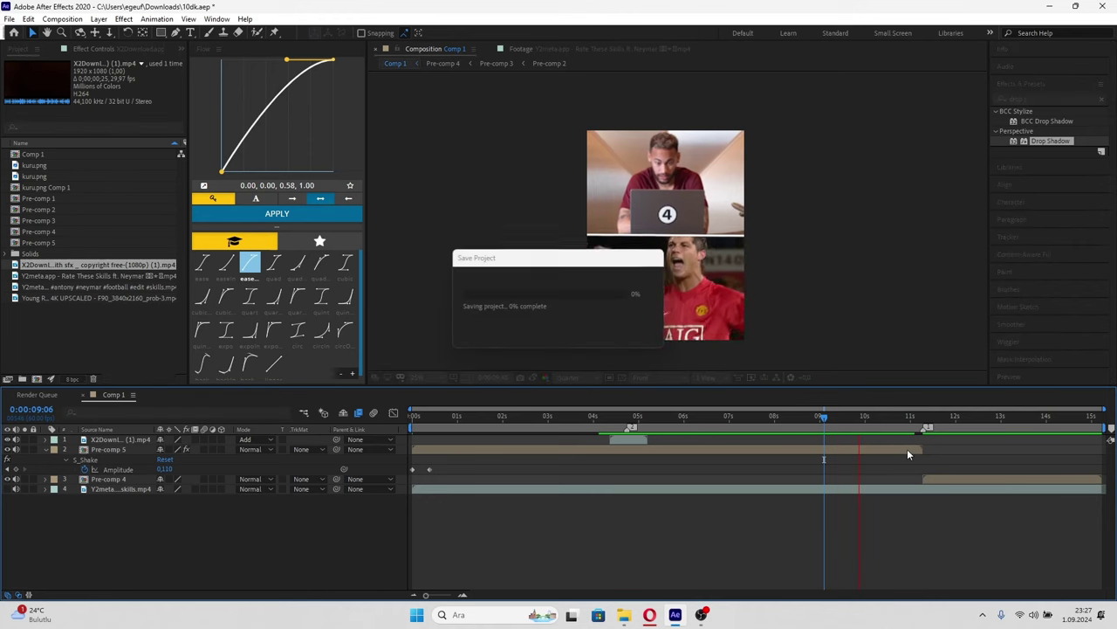
{"action": "left_click_drag", "start_coordinate": [935, 417], "coordinate": [930, 419]}
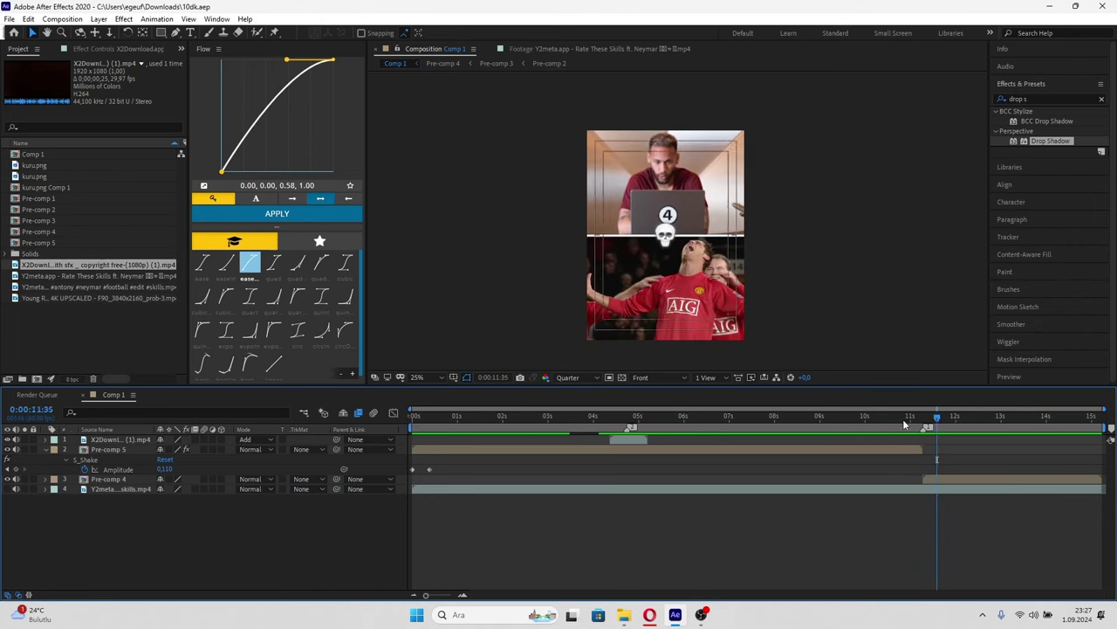
- Inspect Pre-comp 5 and Pre-comp 3, then scrub Comp 1's cut from 10:58 to 11:29
{"action": "double_click", "coordinate": [889, 450]}
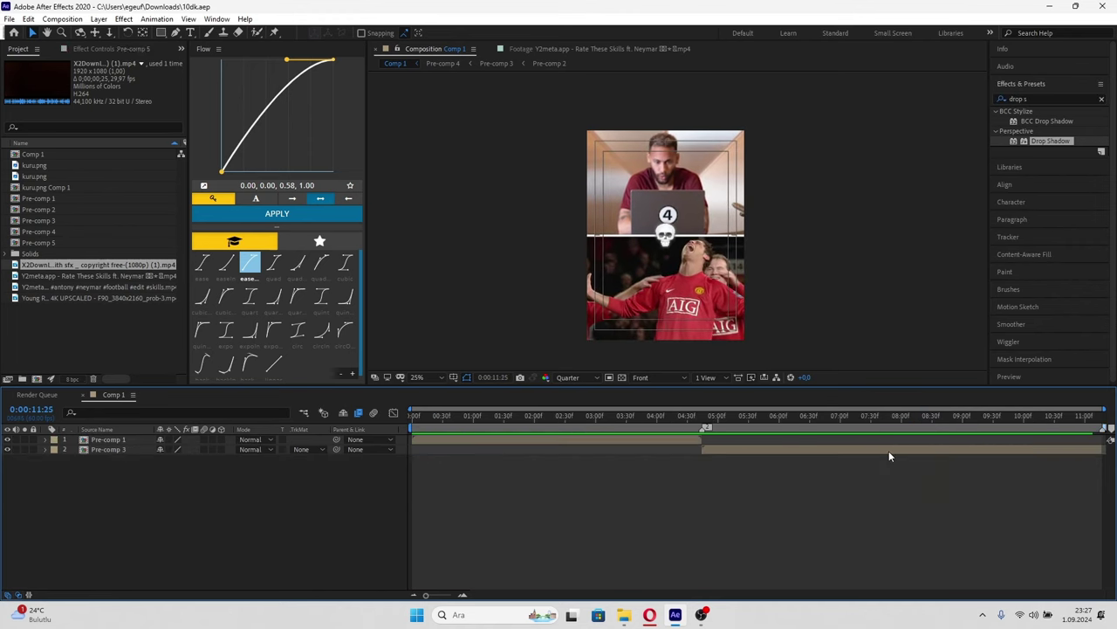
{"action": "left_click_drag", "start_coordinate": [713, 416], "coordinate": [709, 416]}
{"action": "double_click", "coordinate": [730, 451]}
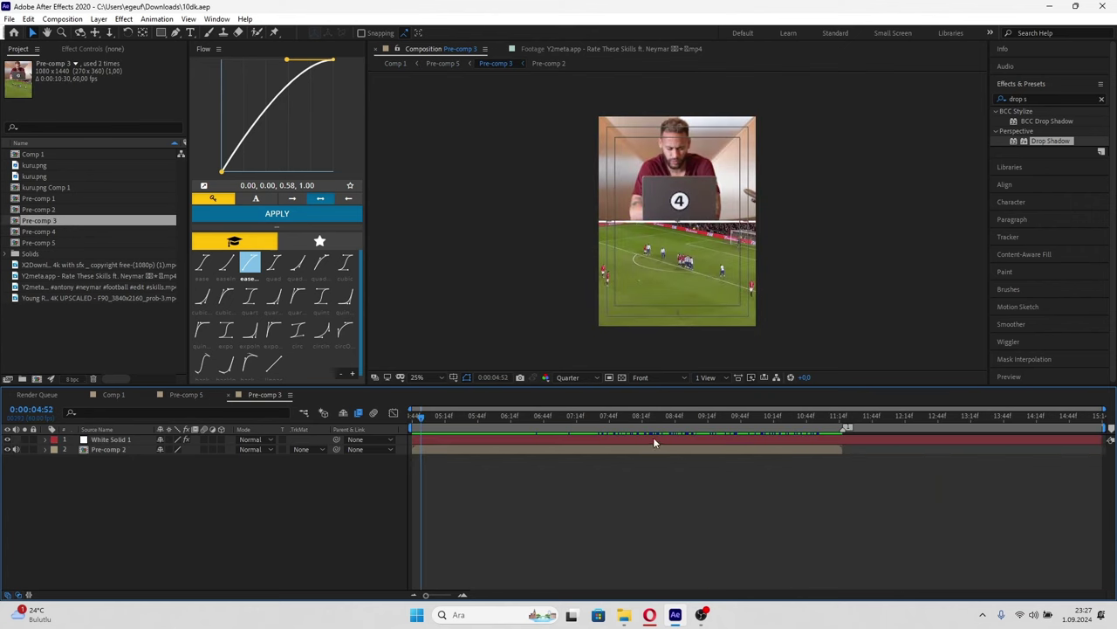
{"action": "left_click", "coordinate": [127, 395]}
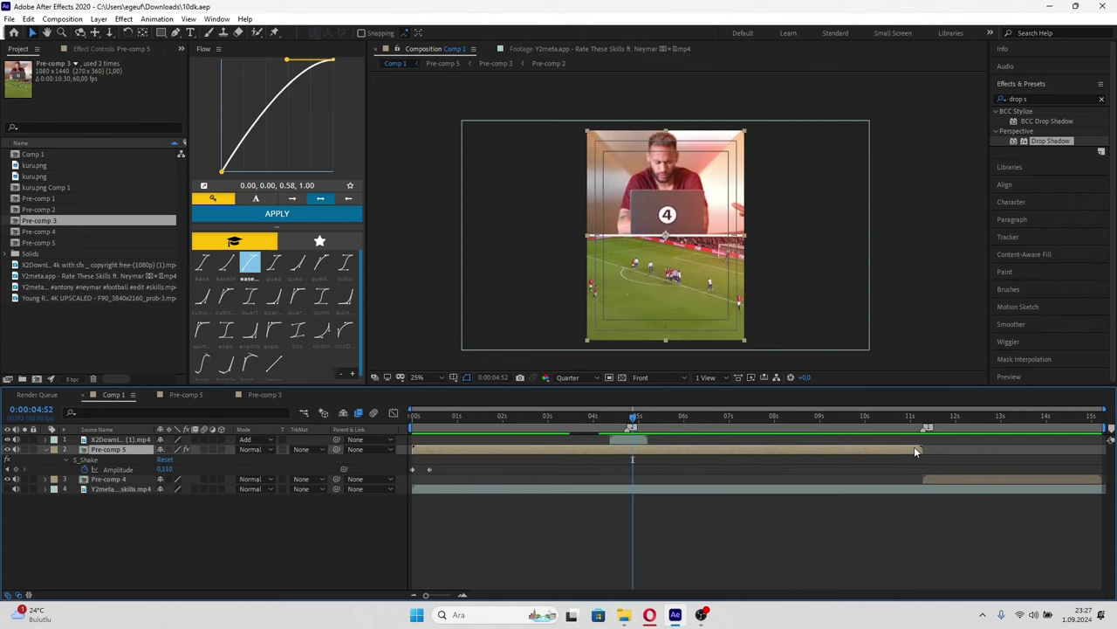
{"action": "left_click", "coordinate": [955, 478]}
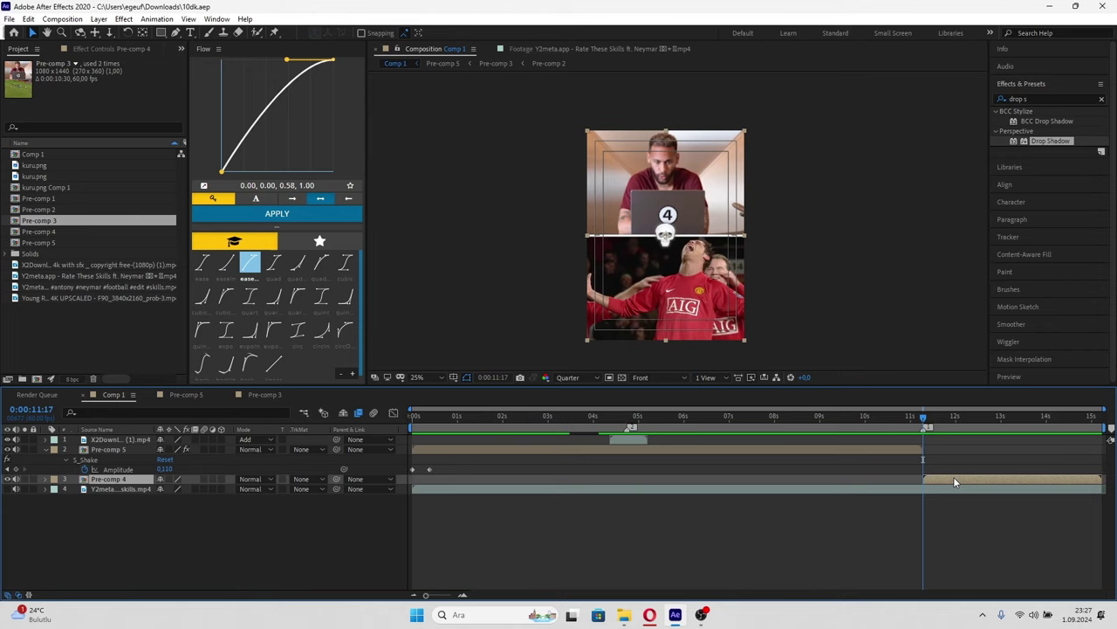
{"action": "left_click", "coordinate": [910, 422]}
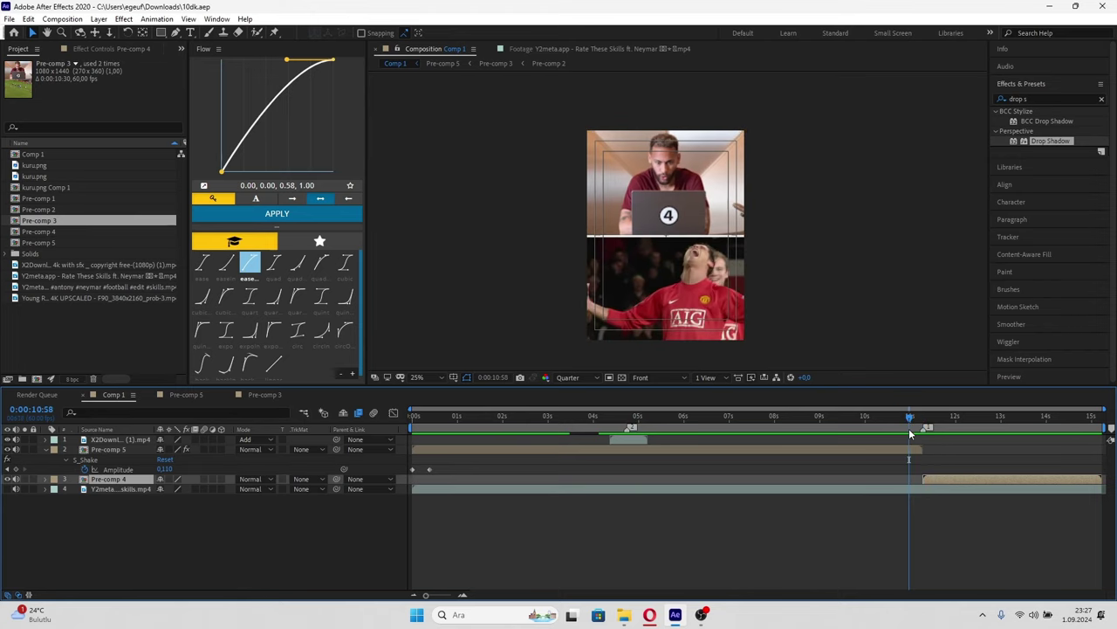
{"action": "left_click_drag", "start_coordinate": [918, 420], "coordinate": [932, 418]}
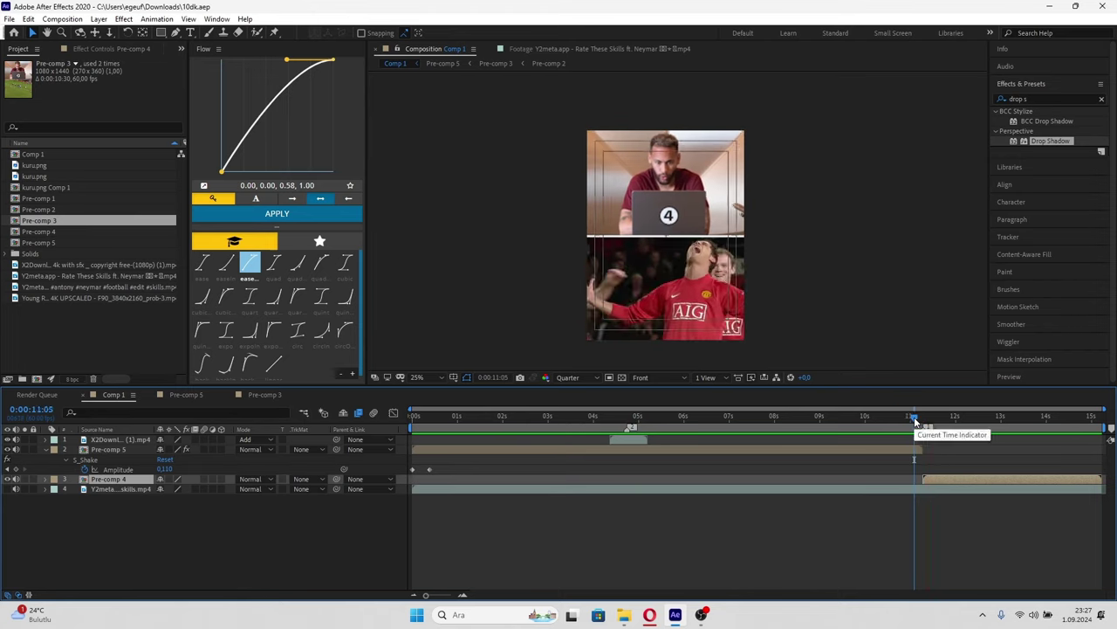
- Precompose Pre-comp 5 and the overlay clip into Pre-comp 6
{"action": "left_click", "coordinate": [616, 445]}
{"action": "left_click", "coordinate": [617, 440], "text": "shift"}
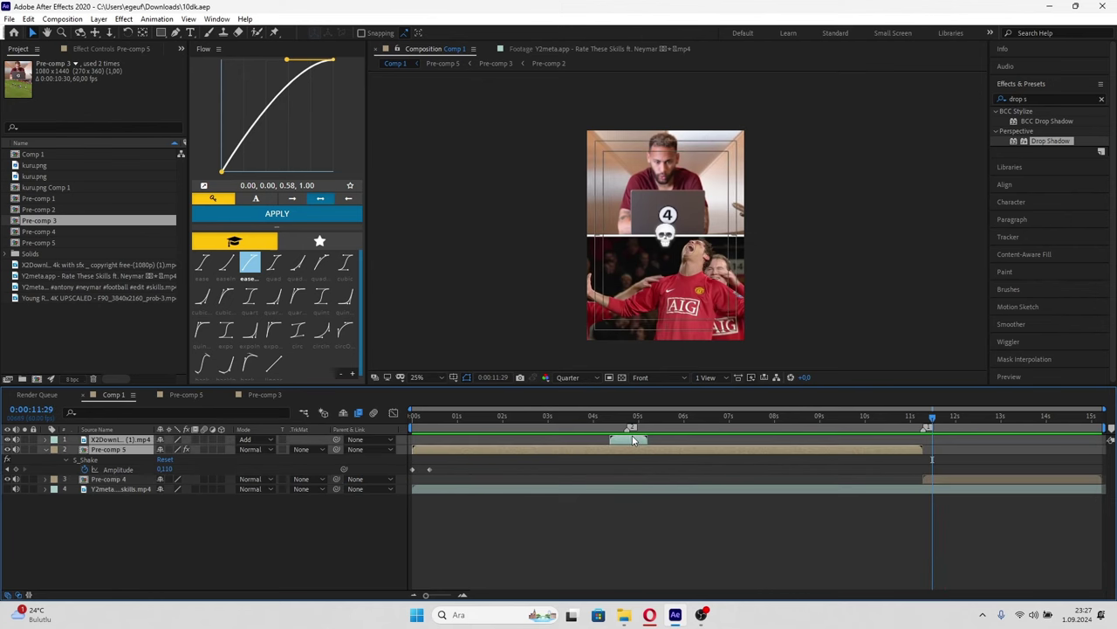
{"action": "key", "text": "ctrl+shift+c"}
{"action": "key", "text": "Return"}
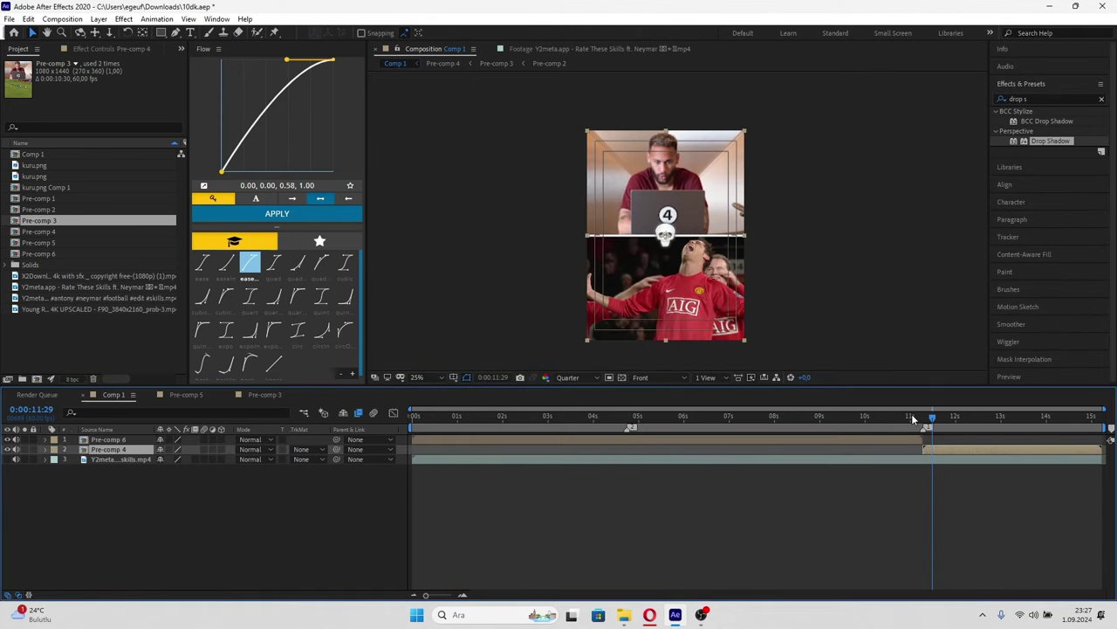
{"action": "left_click", "coordinate": [923, 418]}
{"action": "left_click", "coordinate": [871, 417]}
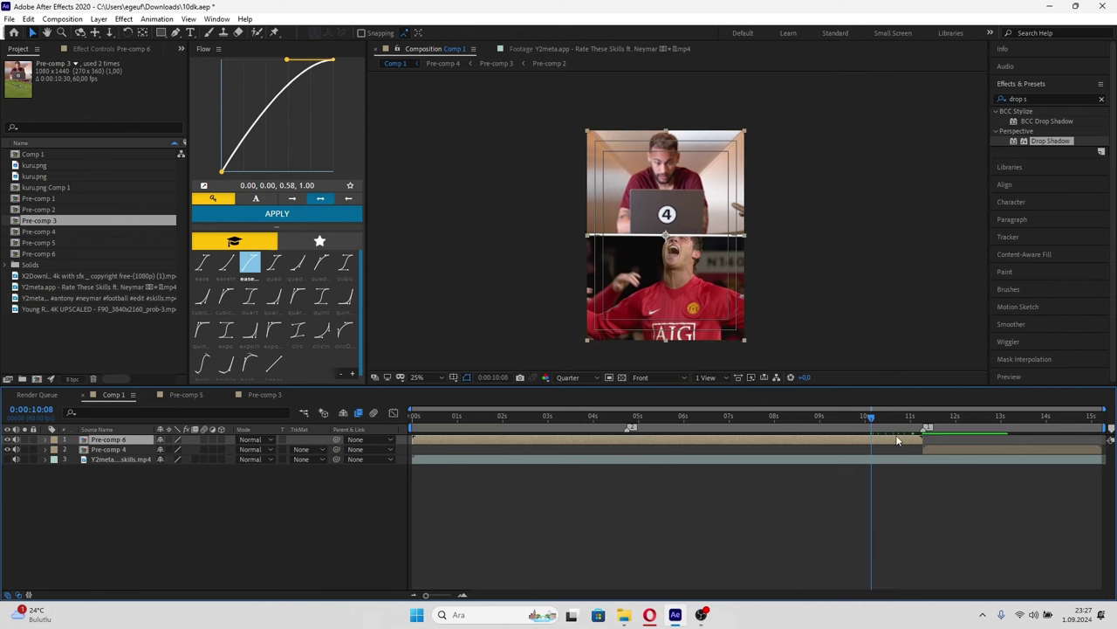
- Apply the '217.aep zoom in hard' preset to Pre-comp 6 and preview its Scale keyframes
{"action": "left_click", "coordinate": [218, 48]}
{"action": "left_click", "coordinate": [324, 77]}
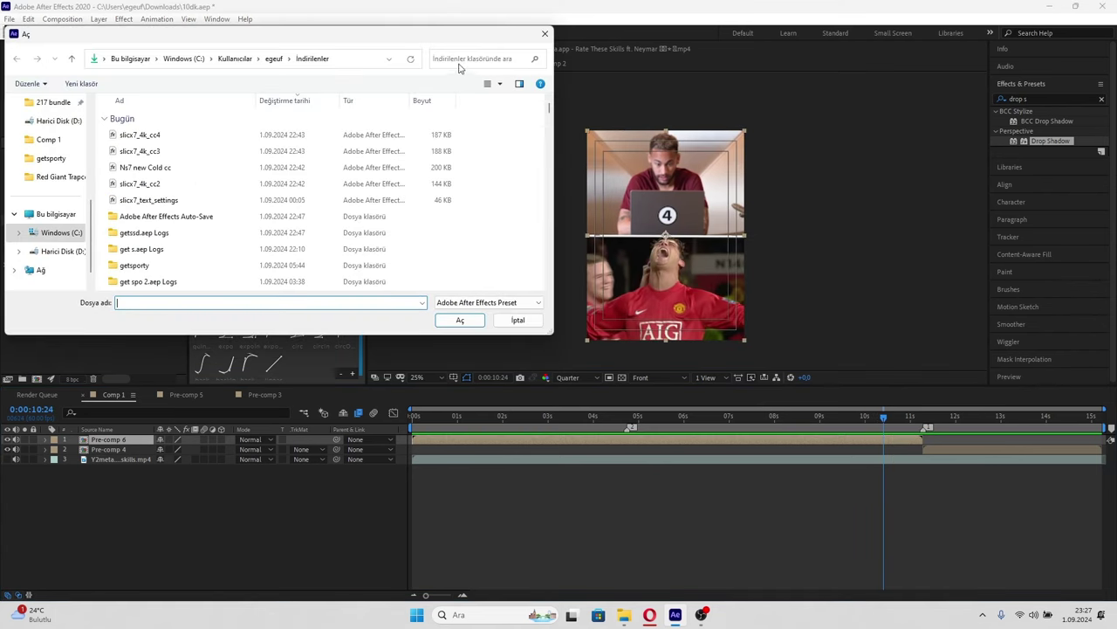
{"action": "left_click", "coordinate": [463, 59]}
{"action": "type", "text": "zoom"}
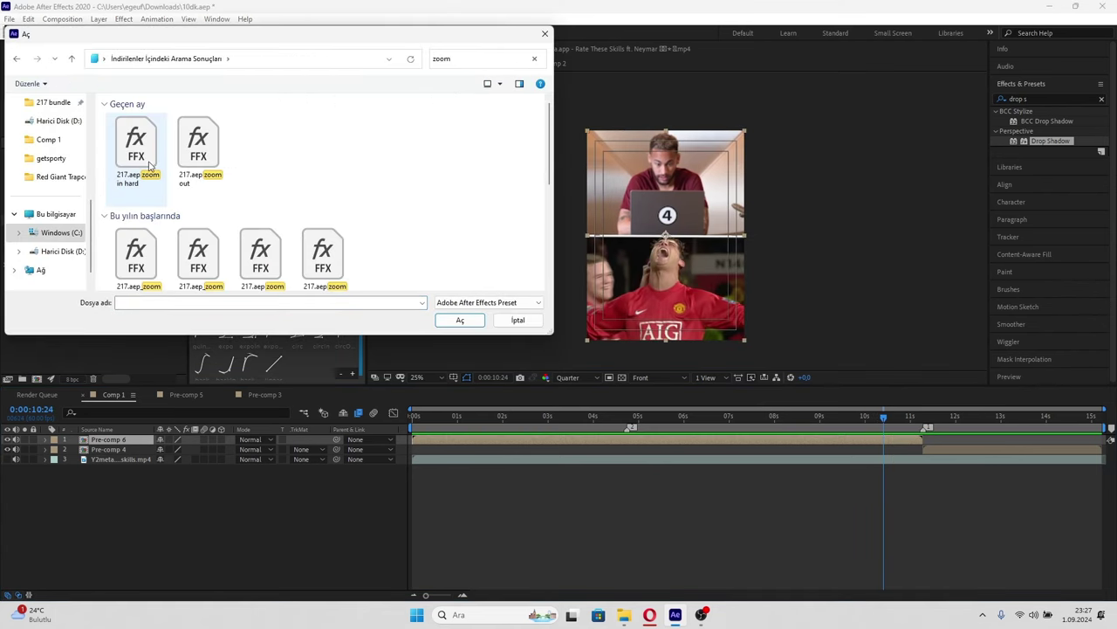
{"action": "double_click", "coordinate": [151, 166]}
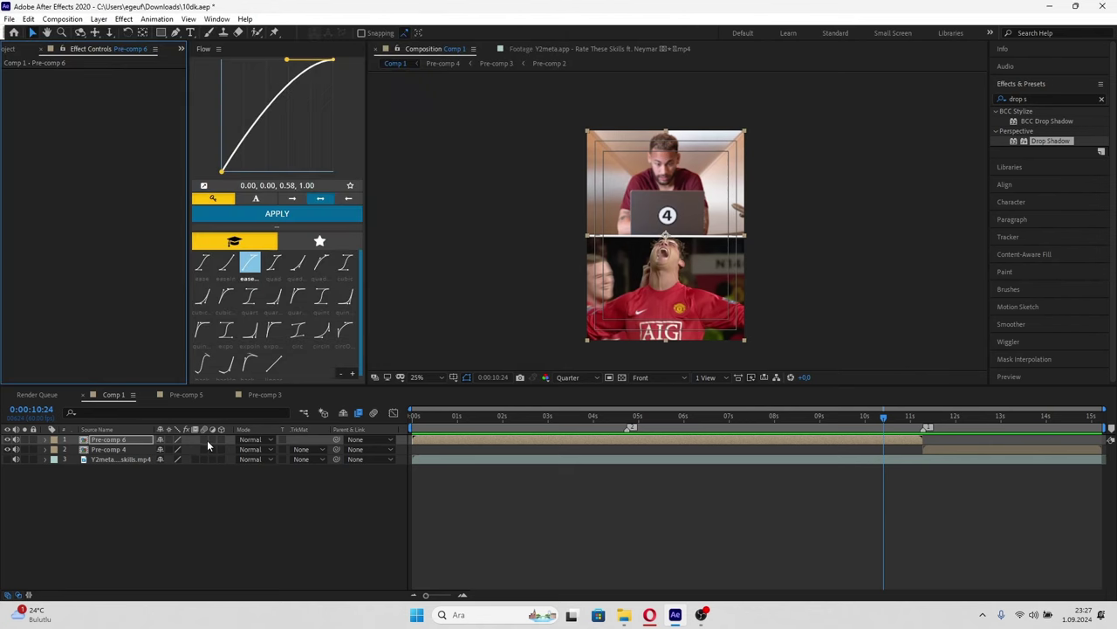
{"action": "key", "text": "s"}
{"action": "left_click_drag", "start_coordinate": [911, 416], "coordinate": [924, 428]}
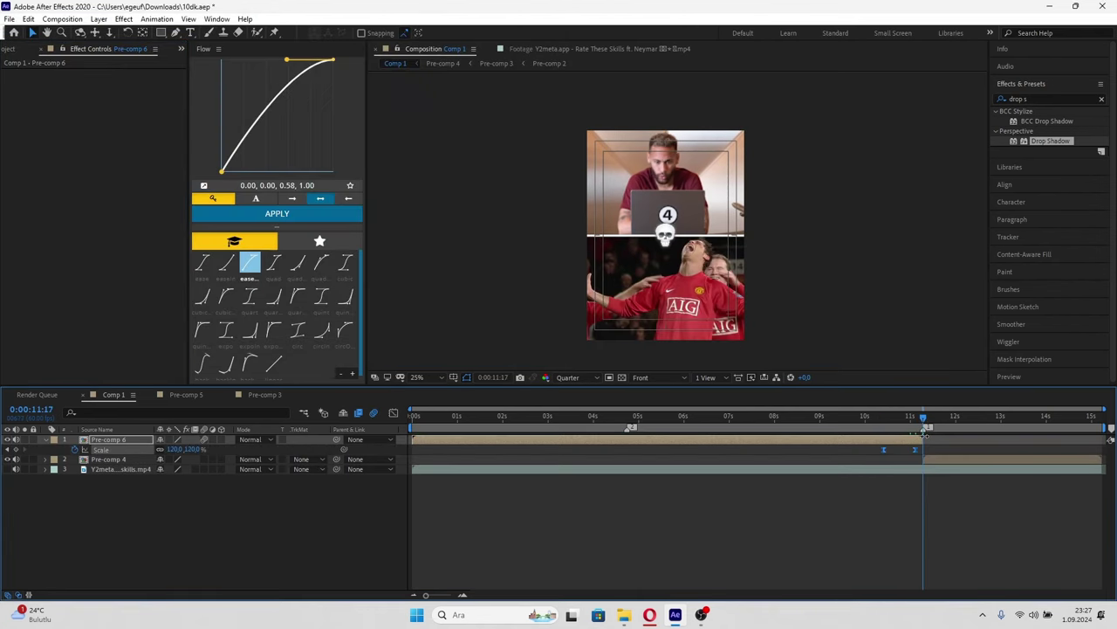
{"action": "left_click", "coordinate": [916, 450]}
{"action": "key", "text": "space"}
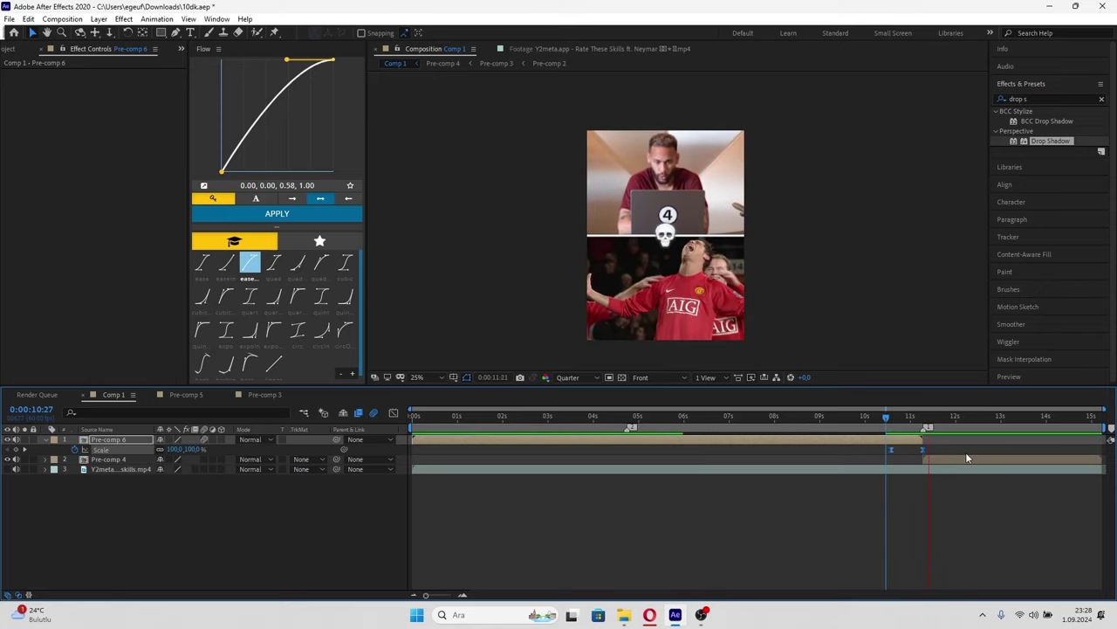
{"action": "key", "text": "space"}
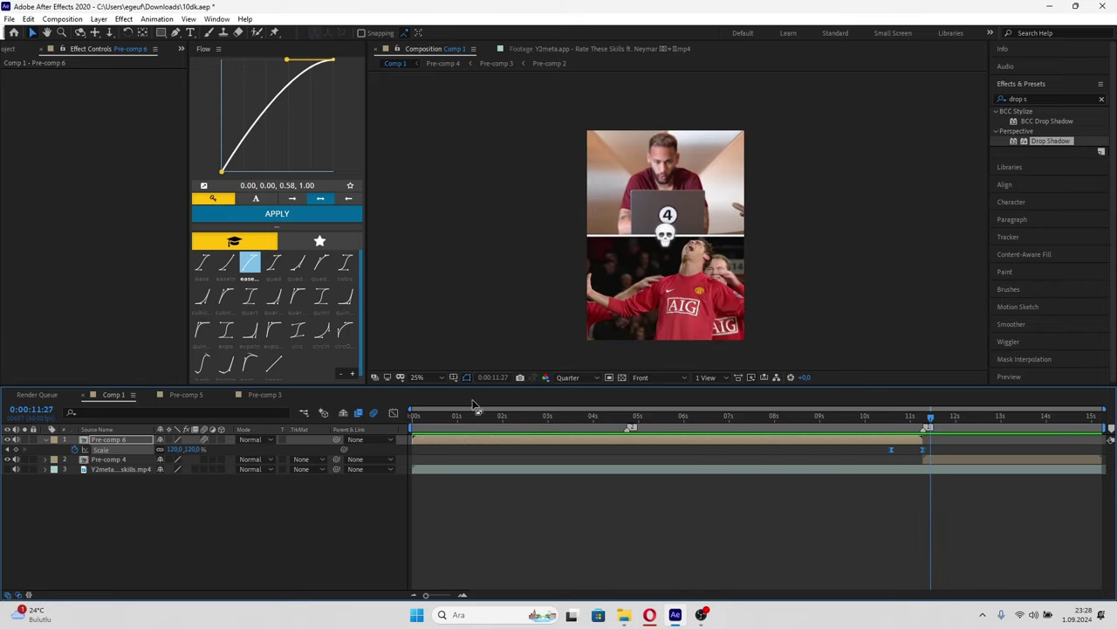
- Sharpen the 100%–120% Scale easing in the Graph Editor and preview the zoom
{"action": "left_click", "coordinate": [393, 413]}
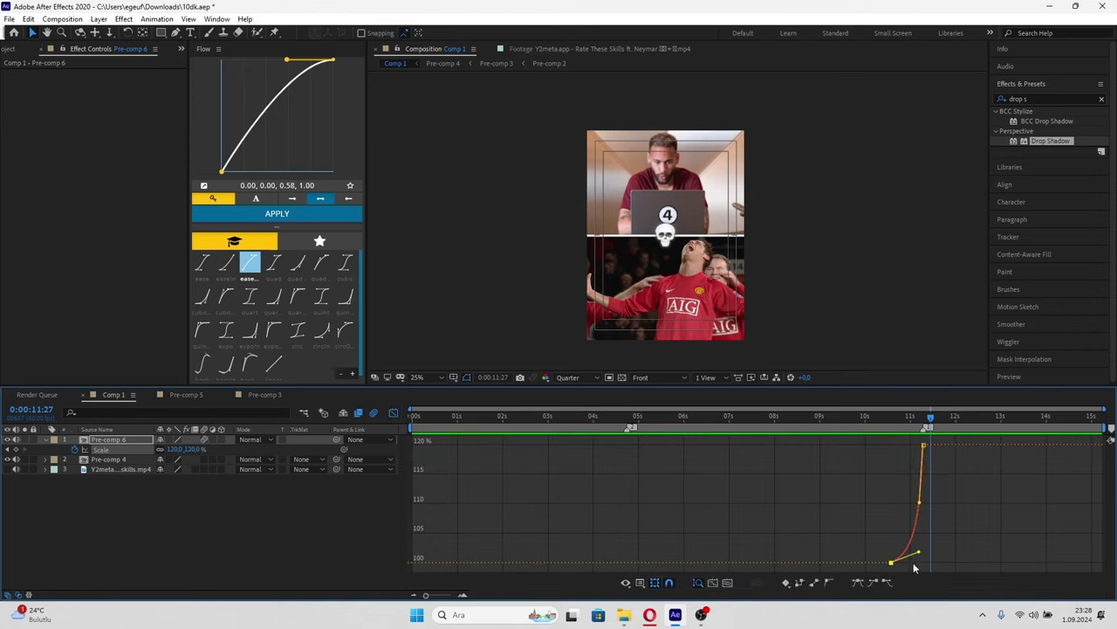
{"action": "left_click_drag", "start_coordinate": [906, 562], "coordinate": [924, 565]}
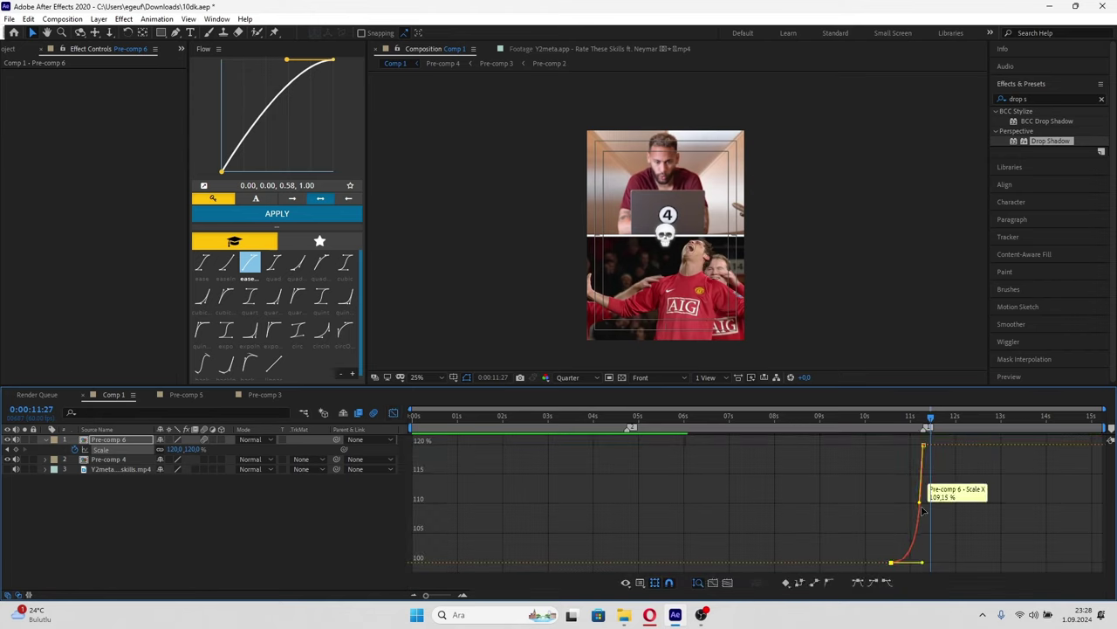
{"action": "left_click_drag", "start_coordinate": [923, 511], "coordinate": [924, 514]}
{"action": "key", "text": "shift+F3"}
{"action": "key", "text": "space"}
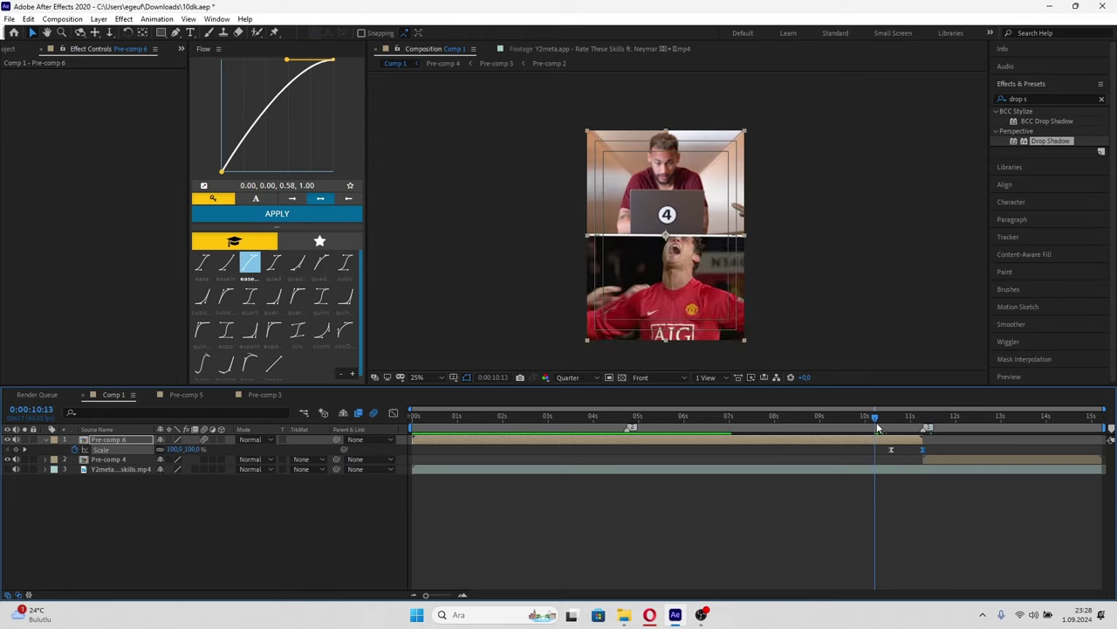
{"action": "left_click", "coordinate": [931, 457]}
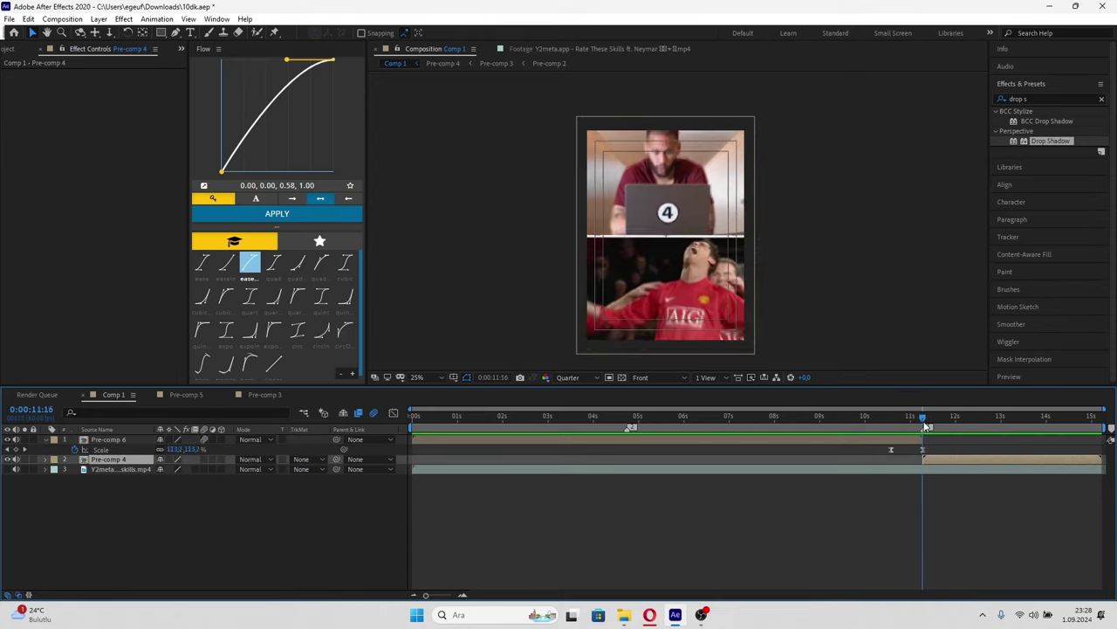
- Apply '217.aep hard shake v2 (low shake)' to Pre-comp 4 and preview the shake from 10:30
{"action": "left_click", "coordinate": [156, 18]}
{"action": "left_click", "coordinate": [262, 46]}
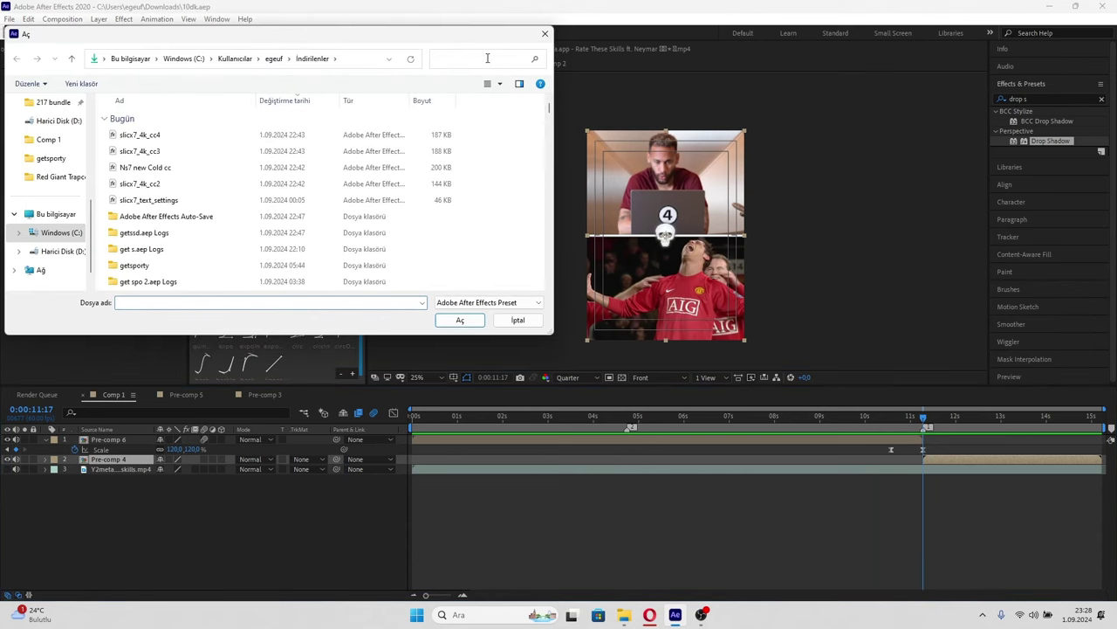
{"action": "type", "text": "hard"}
{"action": "scroll", "coordinate": [187, 175], "scroll_direction": "down", "scroll_amount": 3}
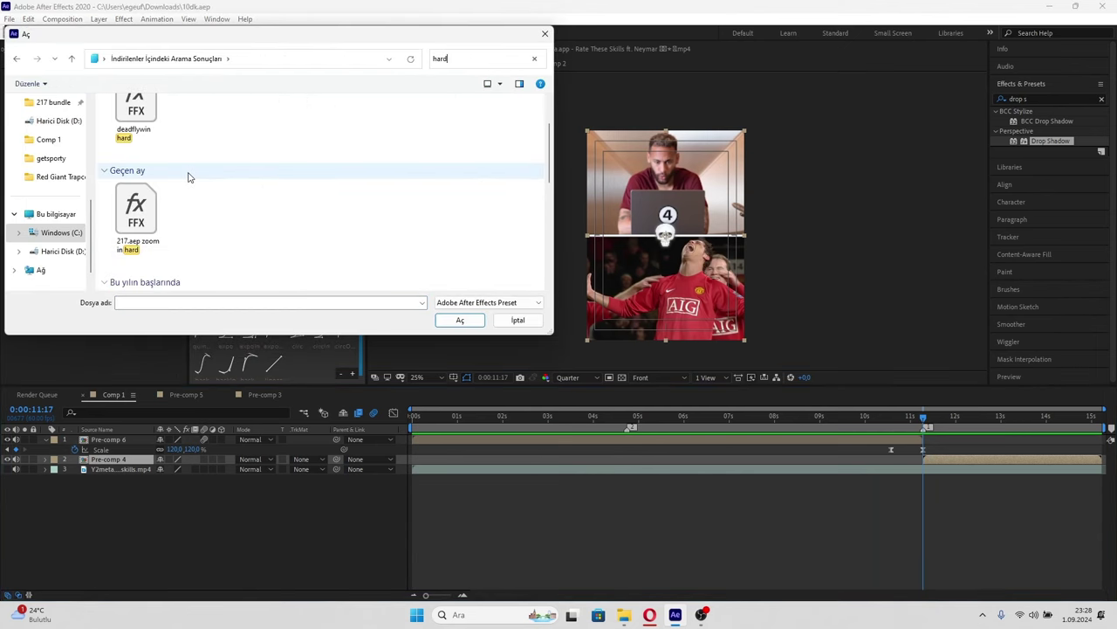
{"action": "scroll", "coordinate": [197, 188], "scroll_direction": "down", "scroll_amount": 2}
{"action": "double_click", "coordinate": [323, 200]}
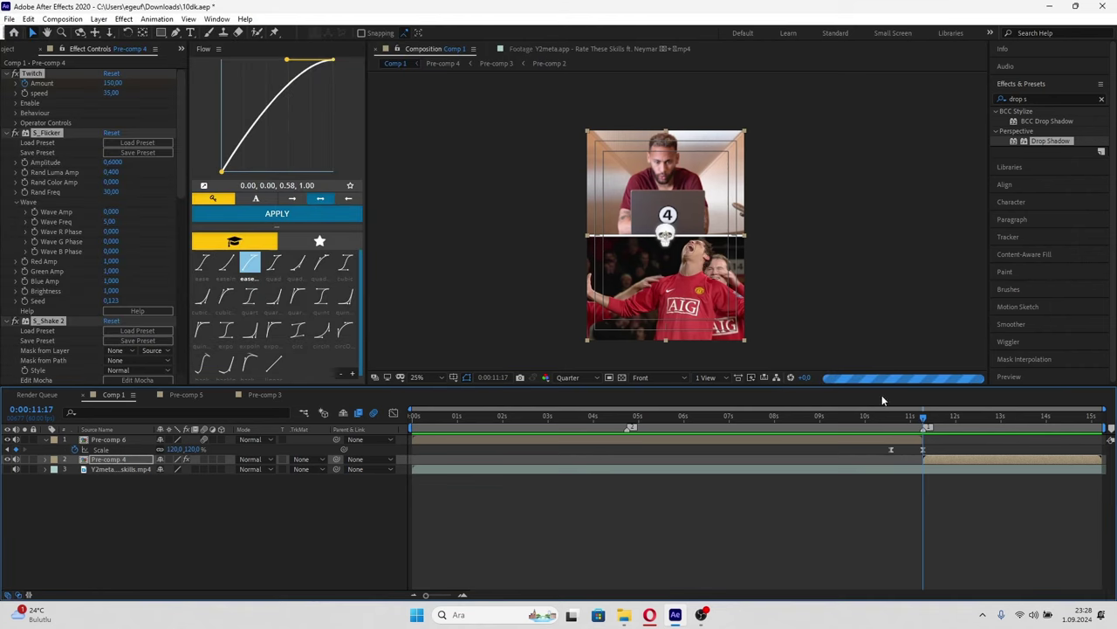
{"action": "left_click_drag", "start_coordinate": [924, 417], "coordinate": [888, 416]}
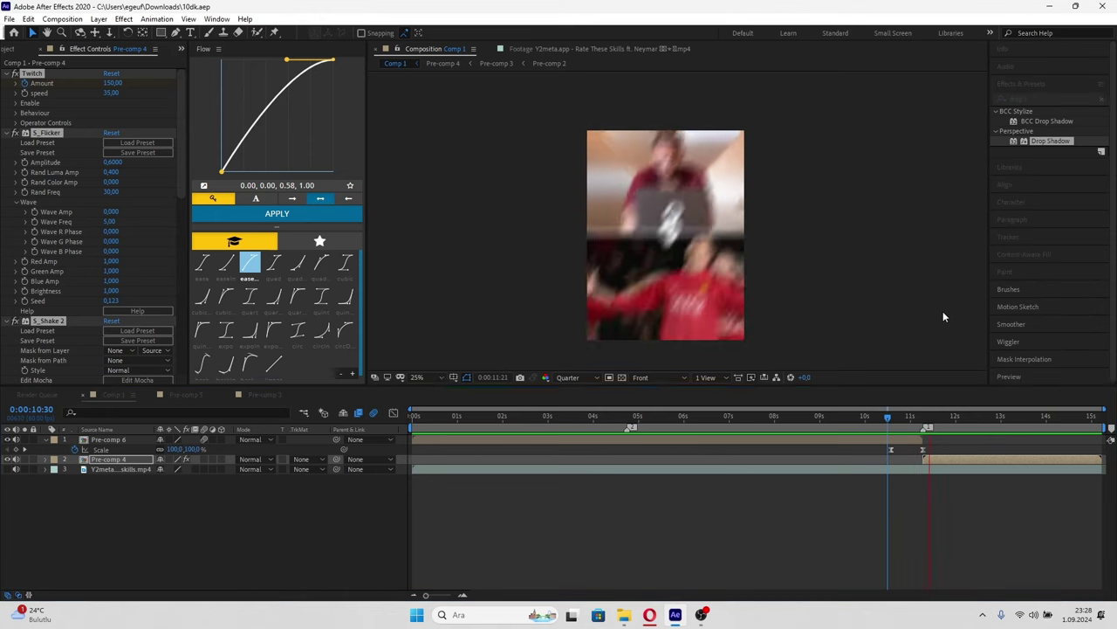
{"action": "key", "text": "space"}
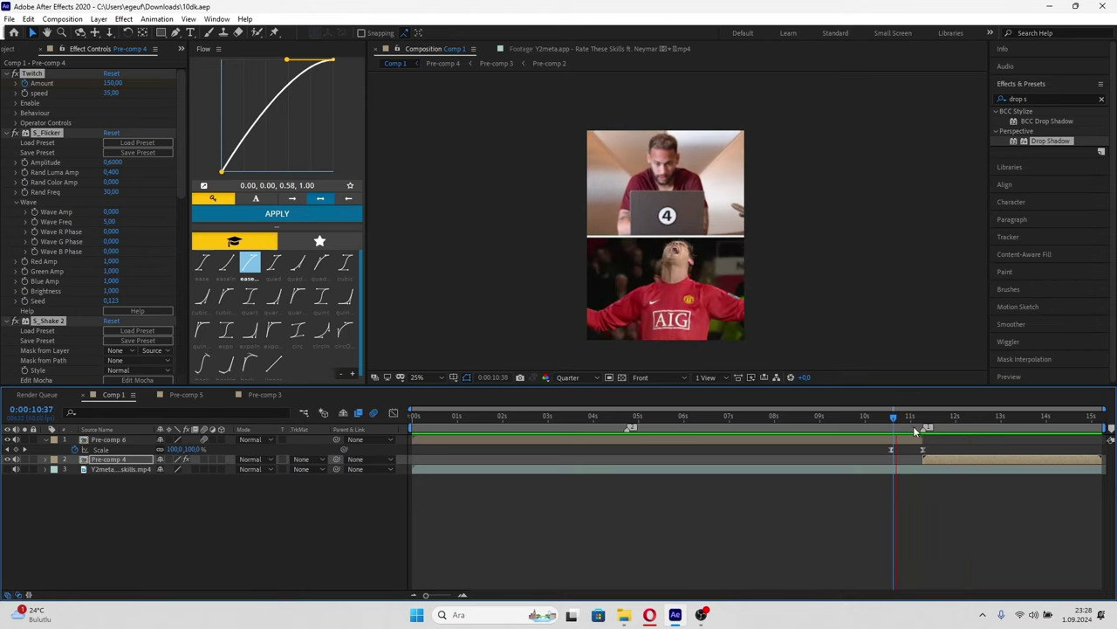
{"action": "left_click", "coordinate": [918, 428]}
- Keyframe Pre-comp 4's Scale back to 100% at 11:40 with an eased drop from 120%
{"action": "left_click", "coordinate": [924, 419]}
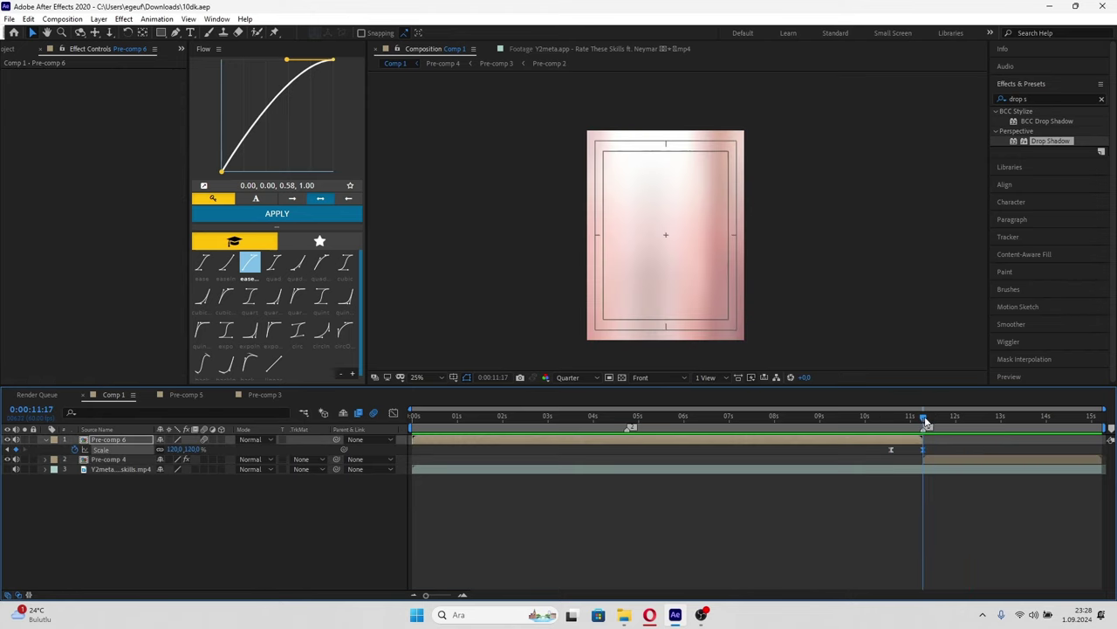
{"action": "left_click", "coordinate": [931, 461]}
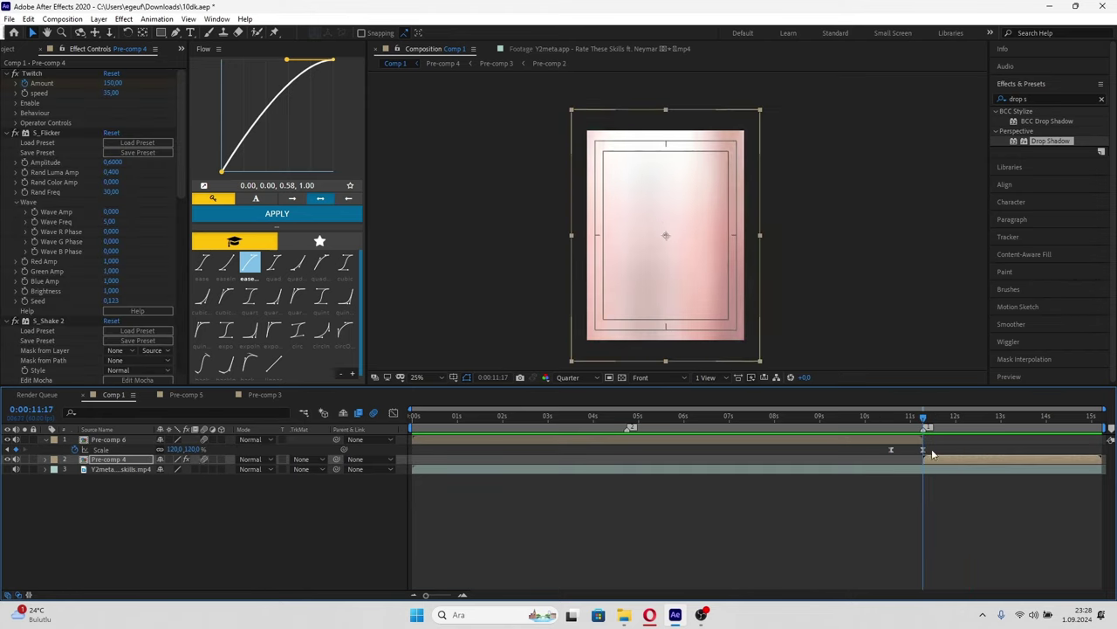
{"action": "key", "text": "s"}
{"action": "left_click", "coordinate": [940, 417]}
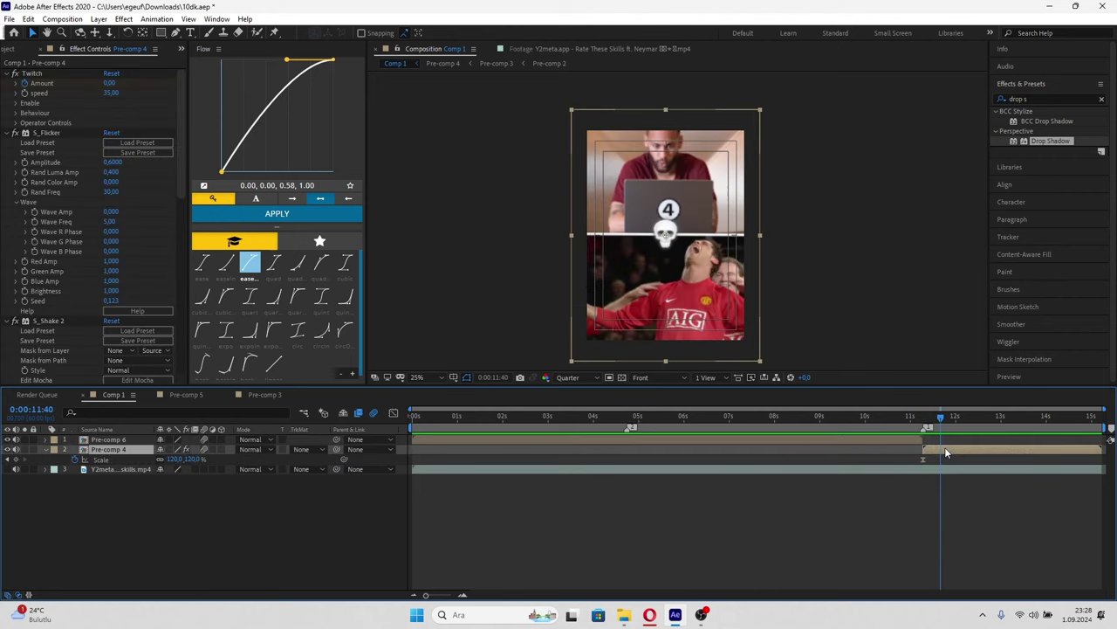
{"action": "key", "text": "ctrl+v"}
{"action": "left_click", "coordinate": [394, 413]}
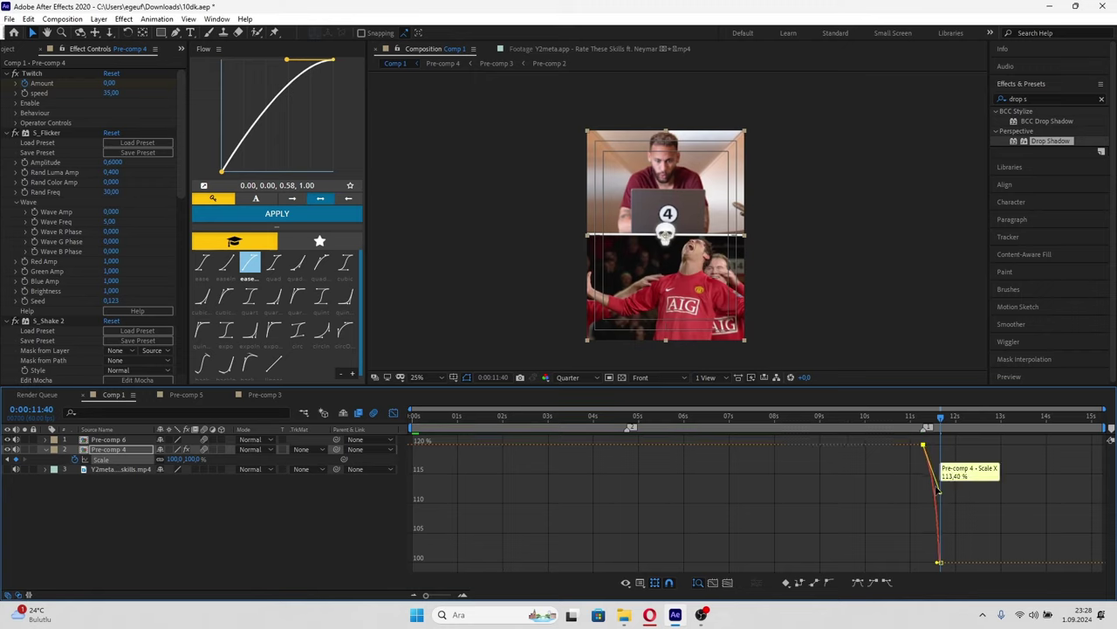
{"action": "left_click_drag", "start_coordinate": [926, 446], "coordinate": [908, 504]}
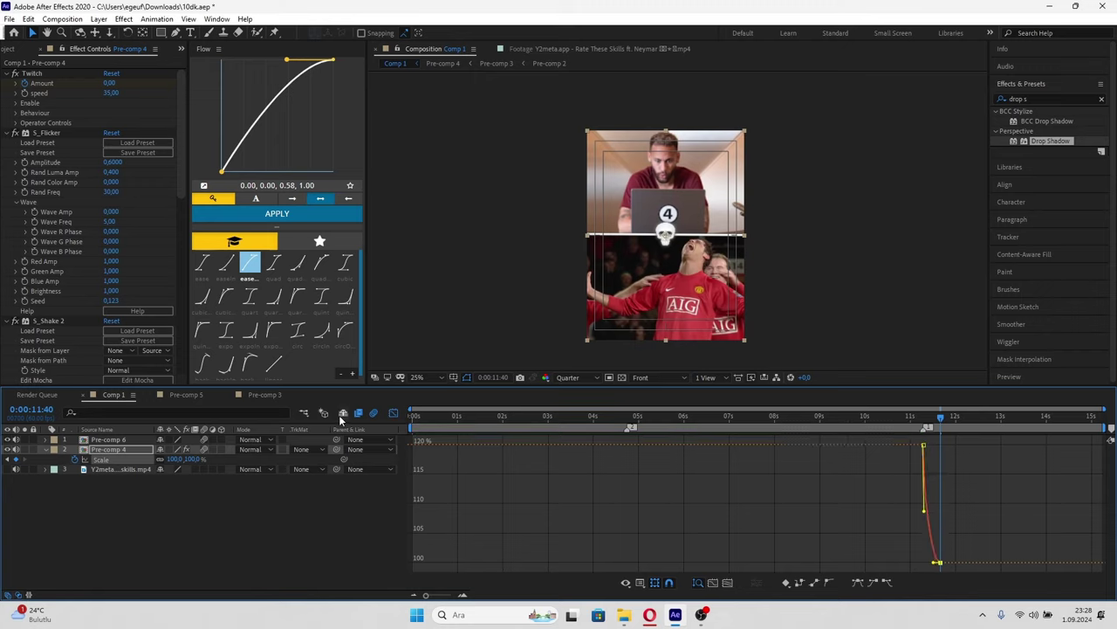
{"action": "left_click", "coordinate": [393, 413]}
{"action": "key", "text": "space"}
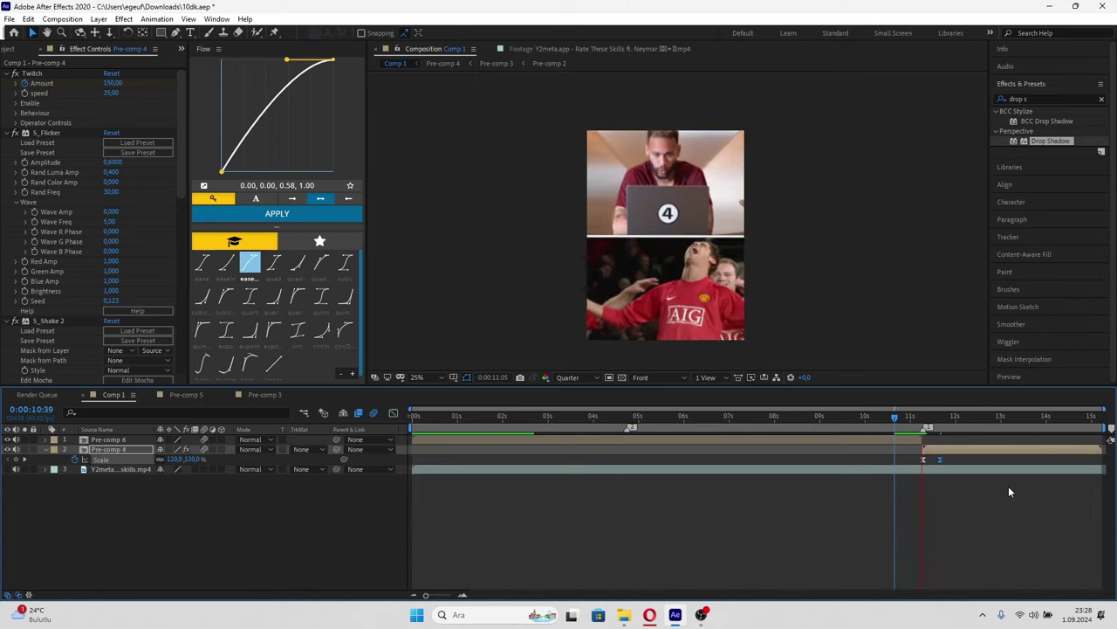
{"action": "left_click", "coordinate": [904, 417]}
{"action": "key", "text": "space"}
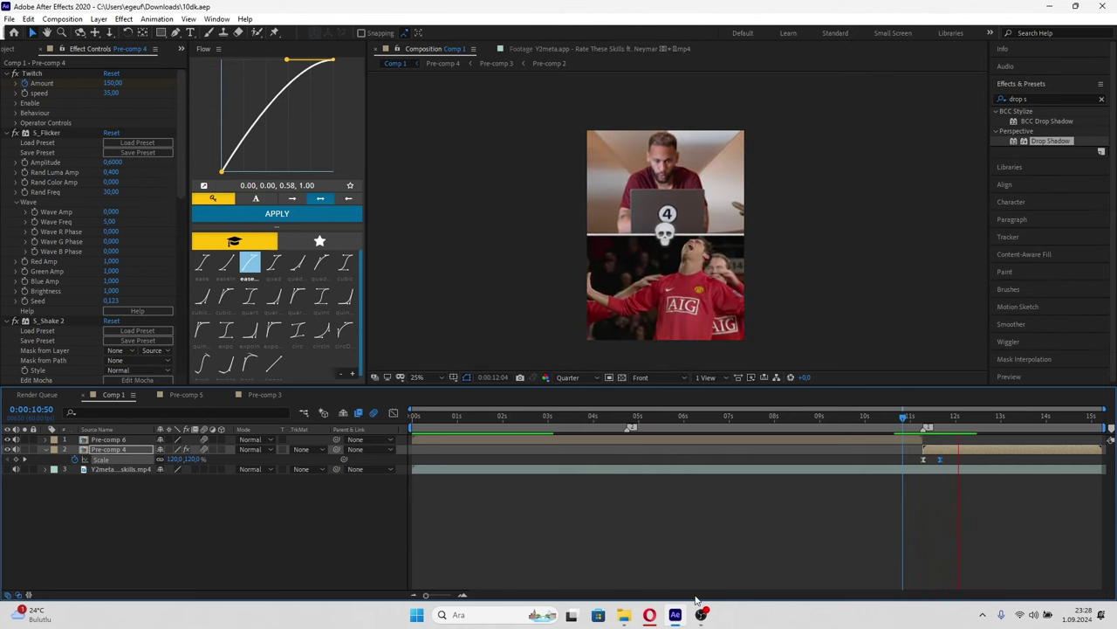
- Scrub through the Comp 1 edit with animated properties shown and return to the start
{"action": "left_click", "coordinate": [702, 615]}
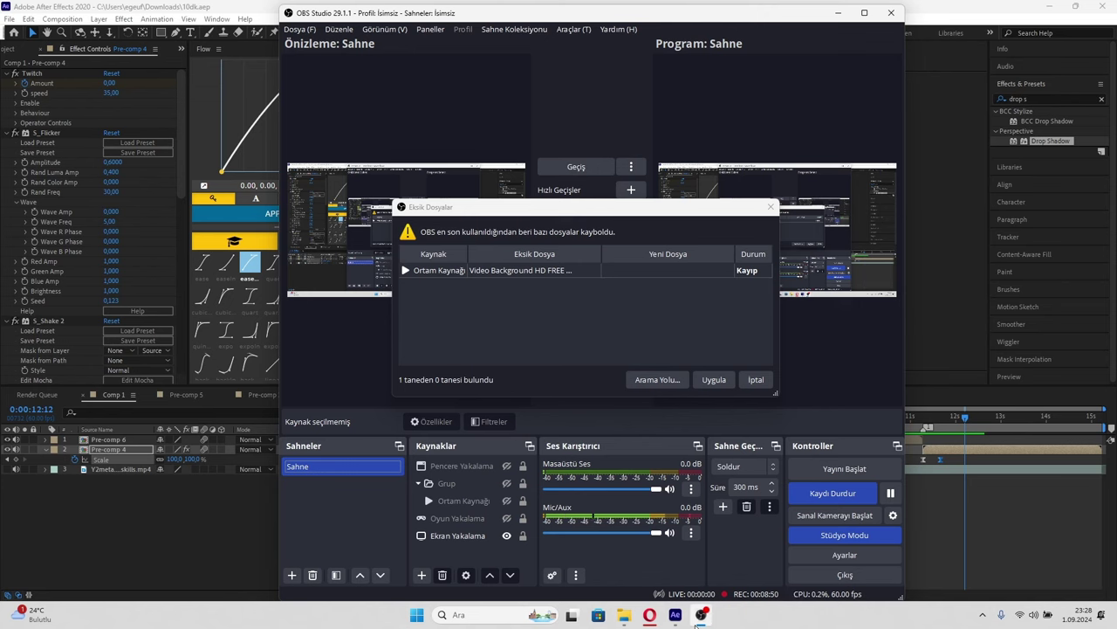
{"action": "left_click", "coordinate": [701, 614]}
{"action": "mouse_move", "coordinate": [605, 417]}
{"action": "left_mouse_down"}
{"action": "mouse_move", "coordinate": [934, 416]}
{"action": "mouse_move", "coordinate": [382, 419]}
{"action": "left_mouse_up"}
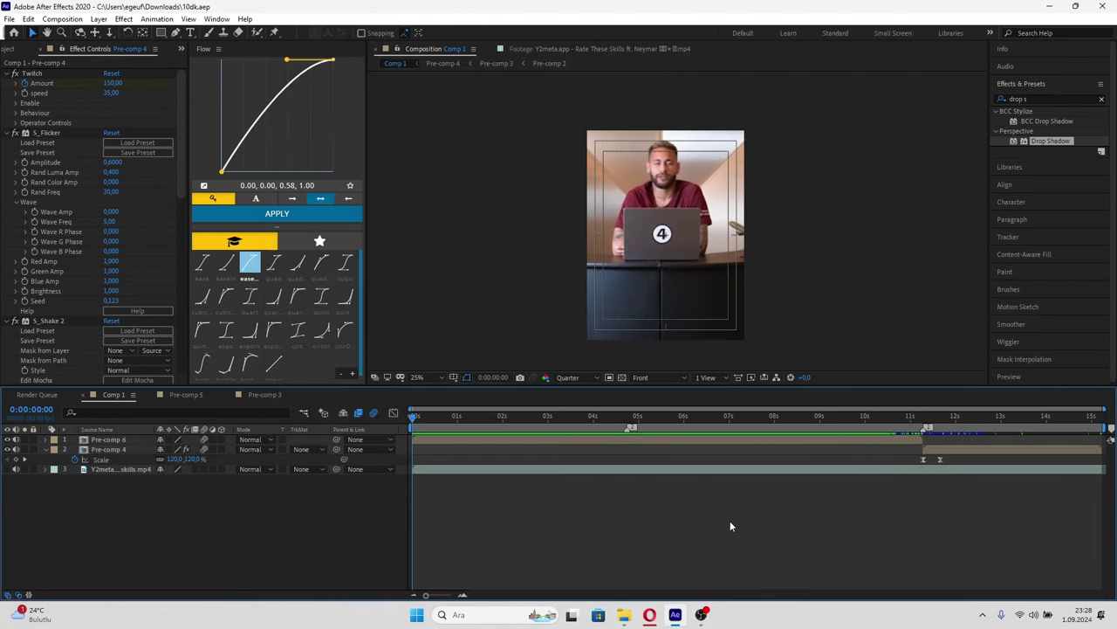
{"action": "key", "text": "u"}
{"action": "key", "text": "u"}
{"action": "left_click_drag", "start_coordinate": [771, 416], "coordinate": [1022, 417]}
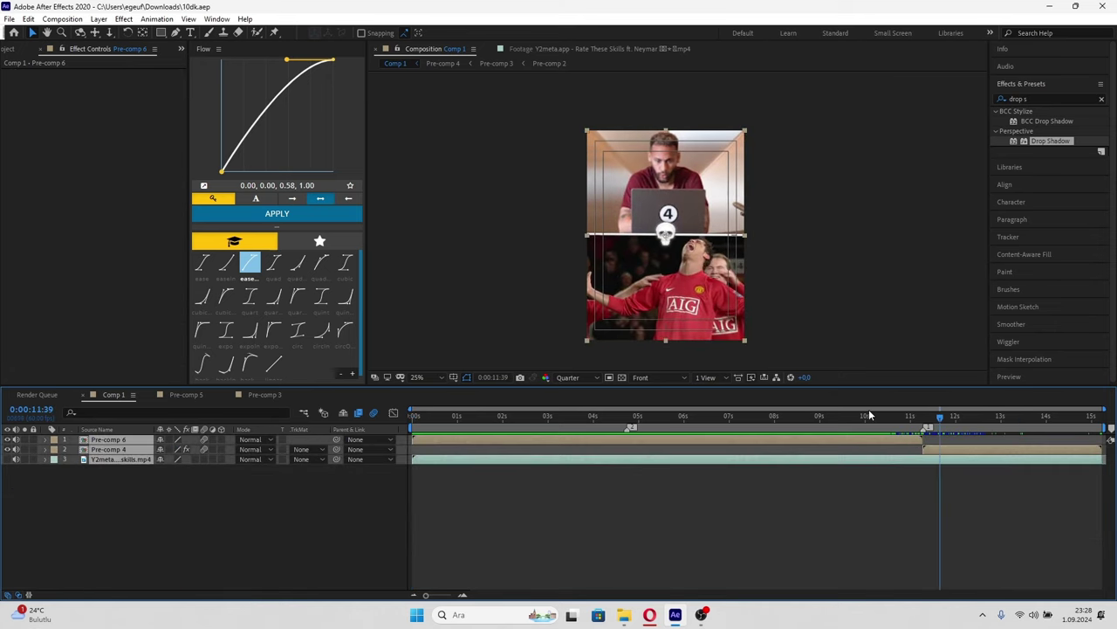
{"action": "left_click_drag", "start_coordinate": [869, 409], "coordinate": [213, 309]}
{"action": "left_click", "coordinate": [63, 19]}
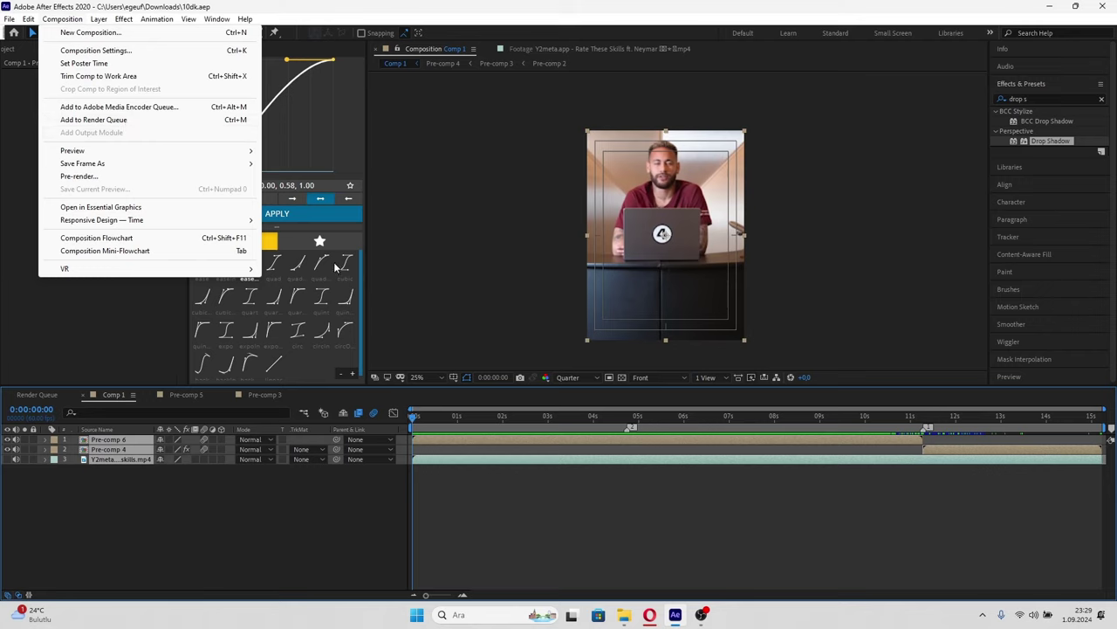
- Bring up the composition commands and jump to the Ronaldo split-screen moment
{"action": "left_click", "coordinate": [633, 536]}
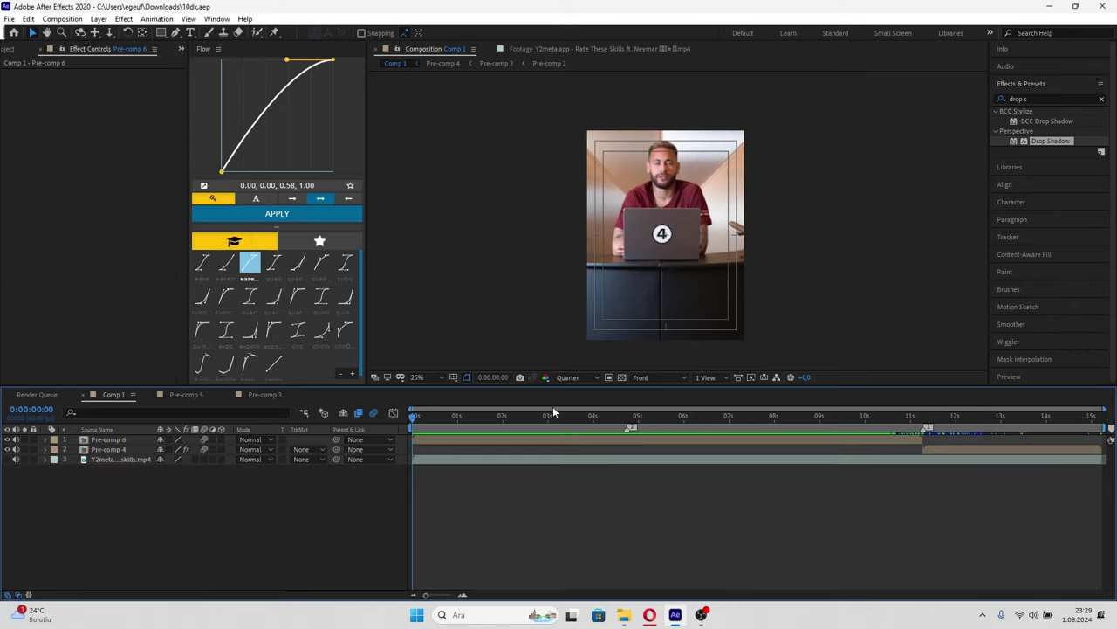
{"action": "left_click_drag", "start_coordinate": [772, 414], "coordinate": [836, 415]}
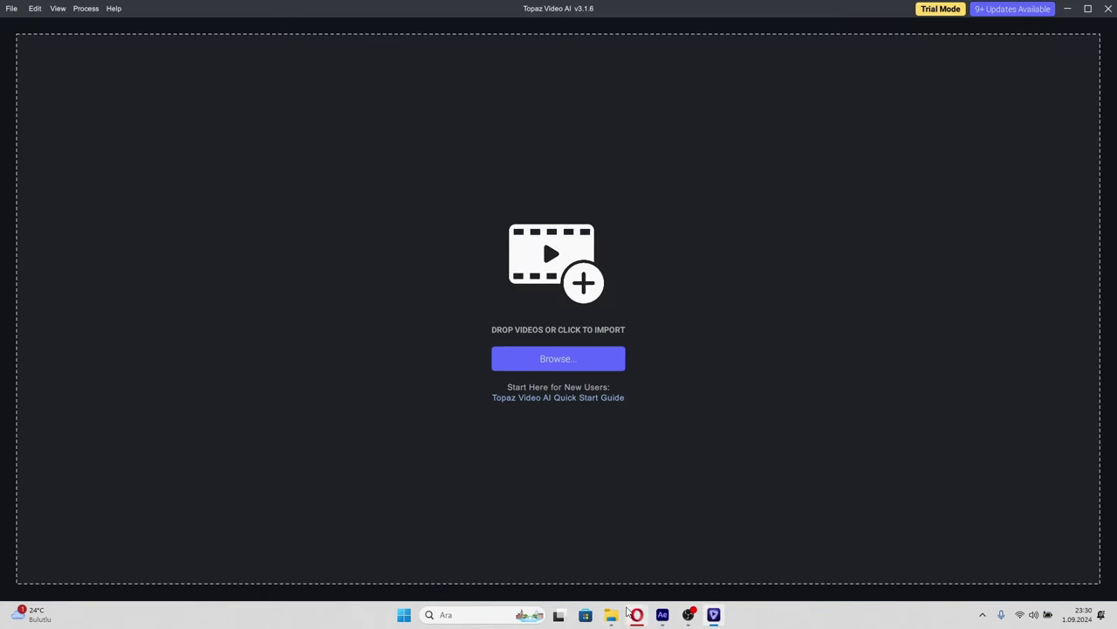
- Load ffps yük.avi into Topaz and export at 60 fps with Chronos Fast frame interpolation
{"action": "left_click", "coordinate": [620, 614]}
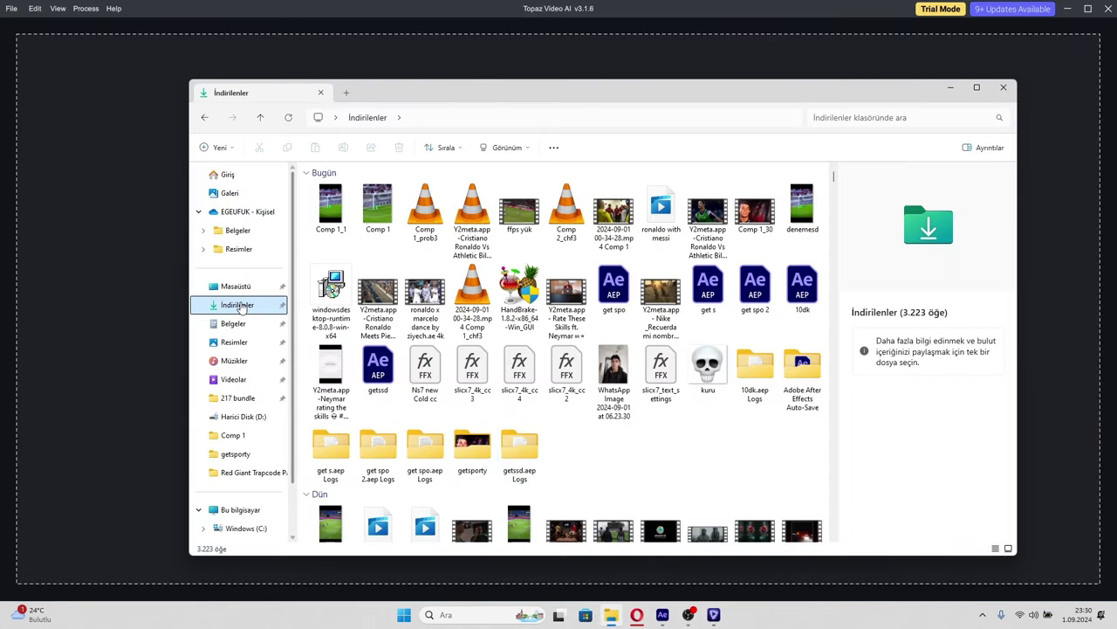
{"action": "left_click_drag", "start_coordinate": [518, 210], "coordinate": [148, 245]}
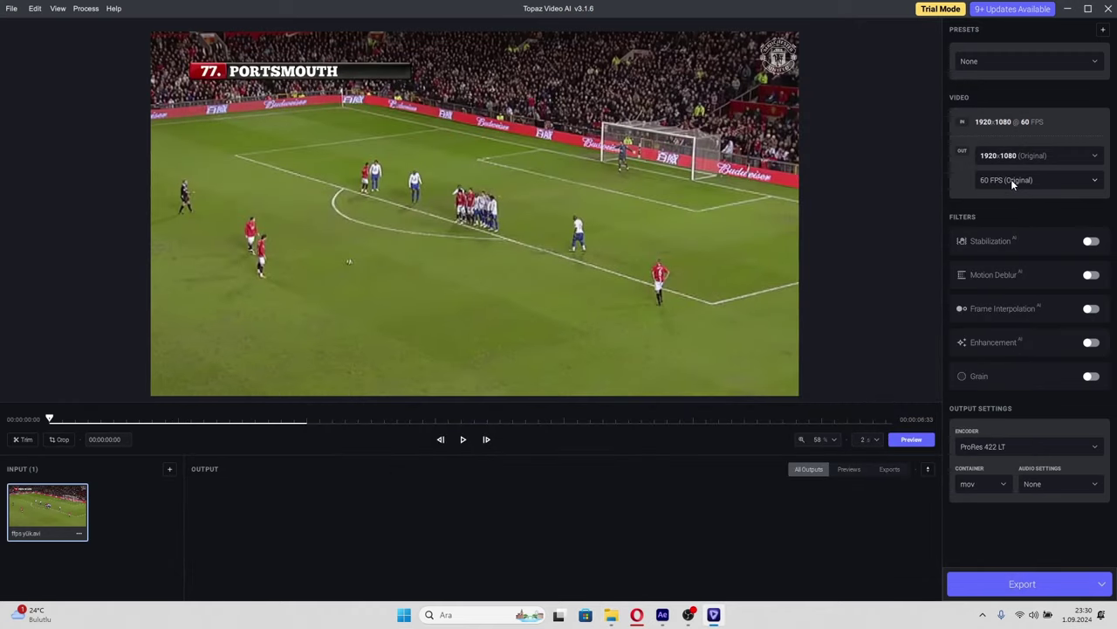
{"action": "left_click", "coordinate": [1011, 179]}
{"action": "left_click", "coordinate": [961, 182]}
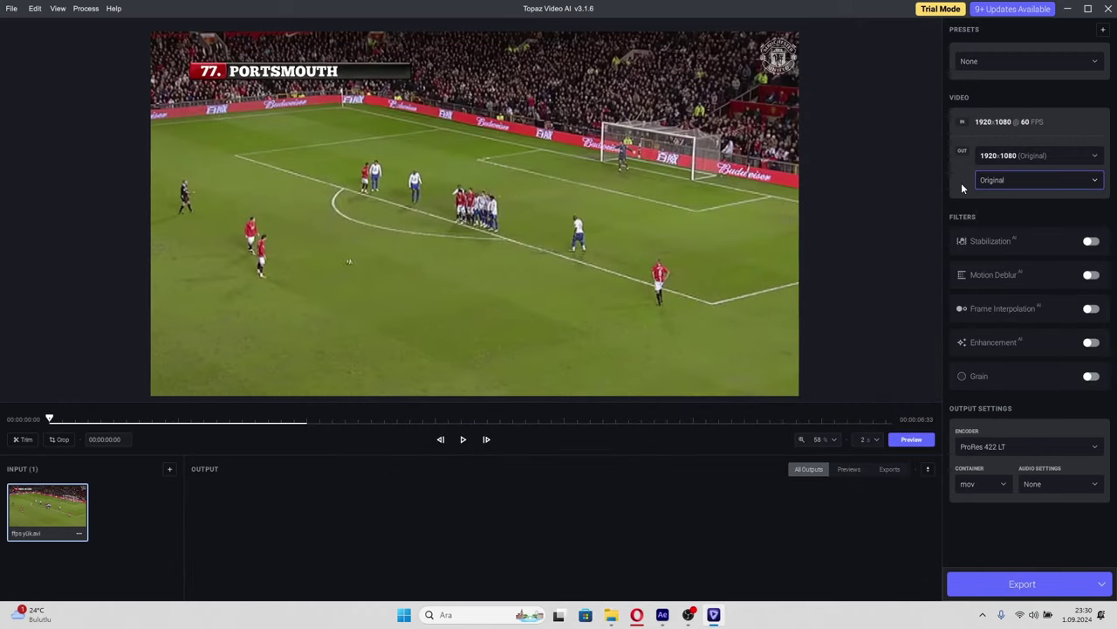
{"action": "left_click", "coordinate": [1090, 308]}
{"action": "left_click", "coordinate": [992, 390]}
{"action": "left_click", "coordinate": [986, 430]}
{"action": "left_click", "coordinate": [1002, 585]}
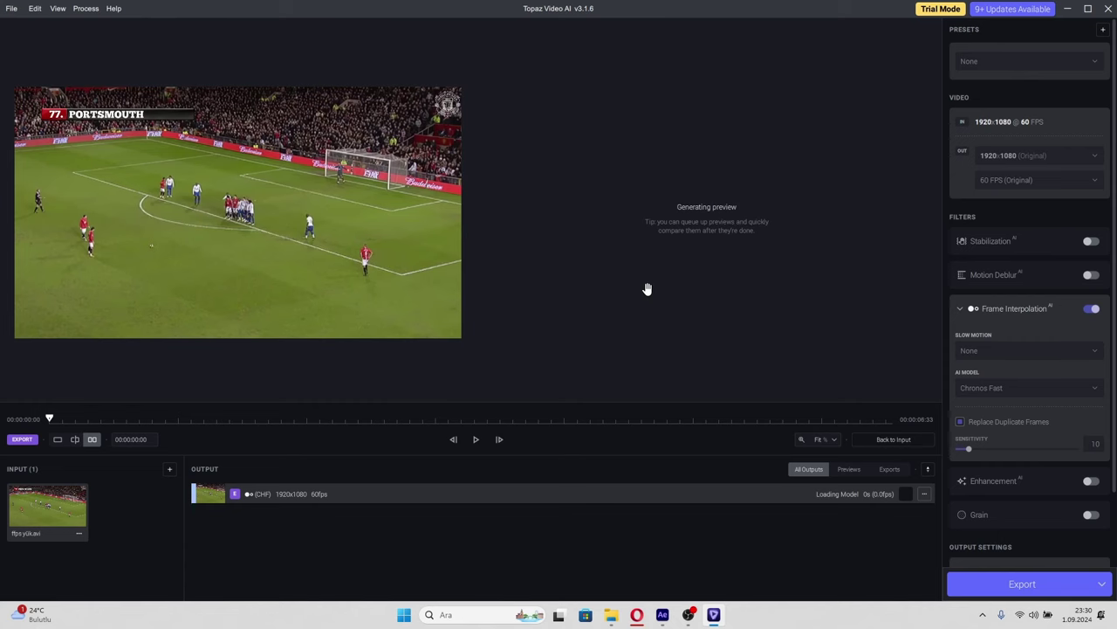
- Return to After Effects and drill down through Pre-comp 5 and Pre-comp 3 into Pre-comp 2
{"action": "key", "text": "alt+Tab"}
{"action": "left_click_drag", "start_coordinate": [683, 419], "coordinate": [728, 419]}
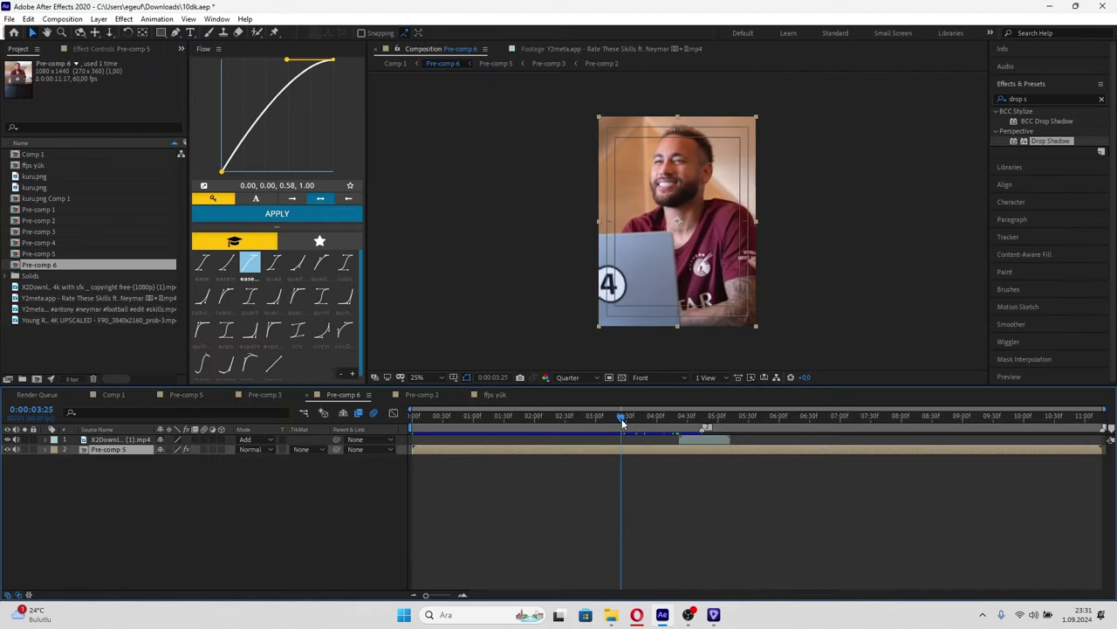
{"action": "left_click", "coordinate": [714, 614]}
{"action": "key", "text": "alt+Tab"}
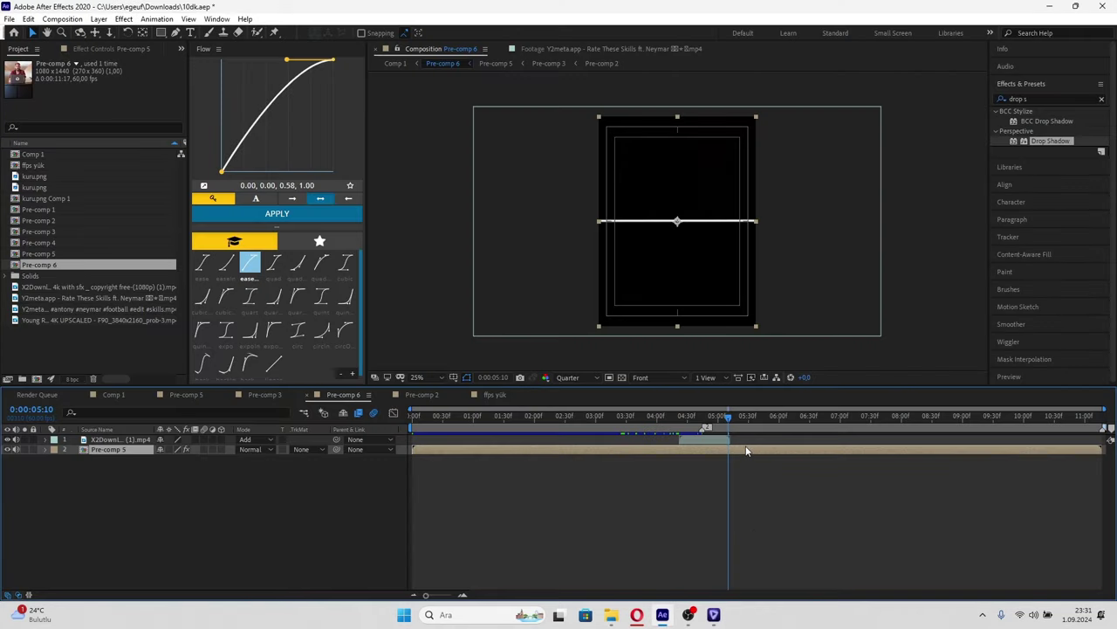
{"action": "double_click", "coordinate": [746, 449]}
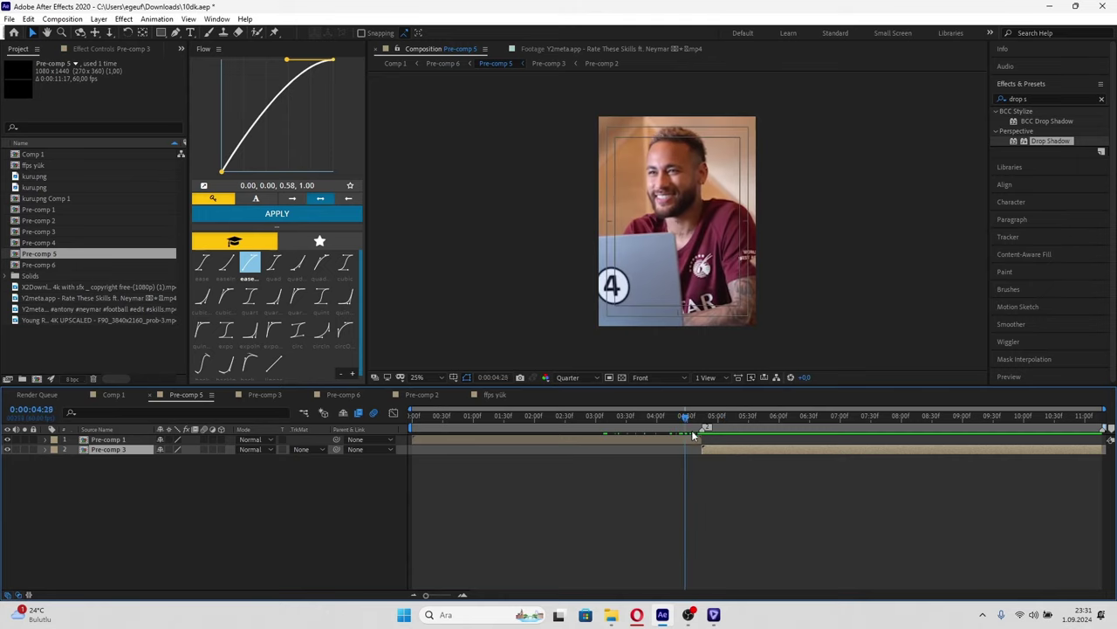
{"action": "left_click_drag", "start_coordinate": [709, 419], "coordinate": [697, 419]}
{"action": "double_click", "coordinate": [711, 449]}
{"action": "left_click", "coordinate": [529, 417]}
{"action": "double_click", "coordinate": [437, 449]}
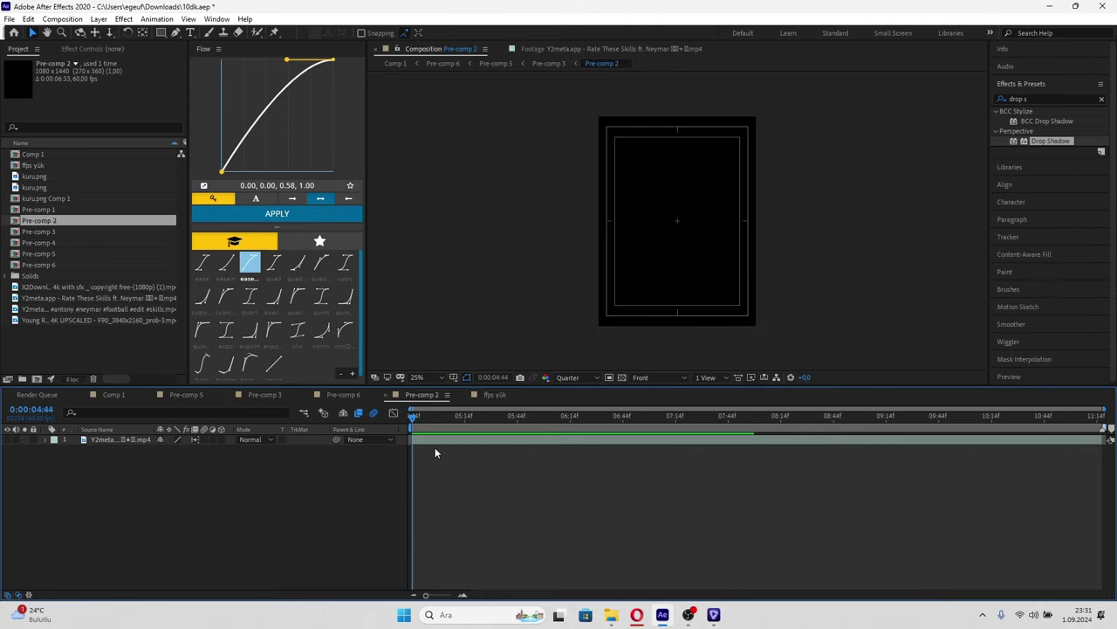
- Import ffps yük_chf3.mov and add it to Pre-comp 2 as a layer
{"action": "double_click", "coordinate": [78, 361]}
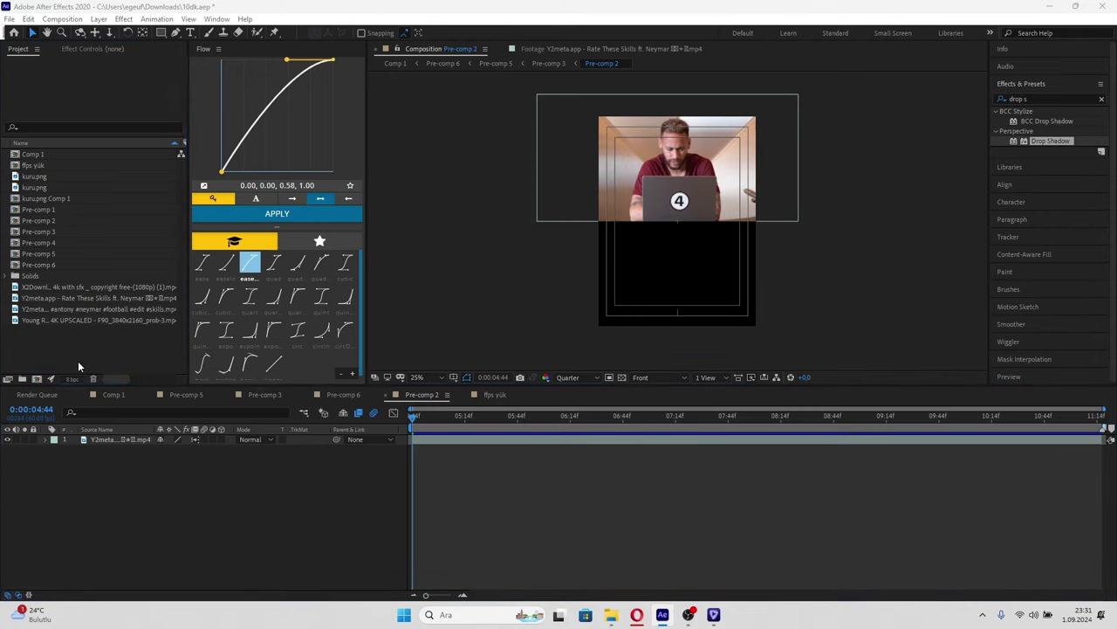
{"action": "left_click", "coordinate": [35, 220]}
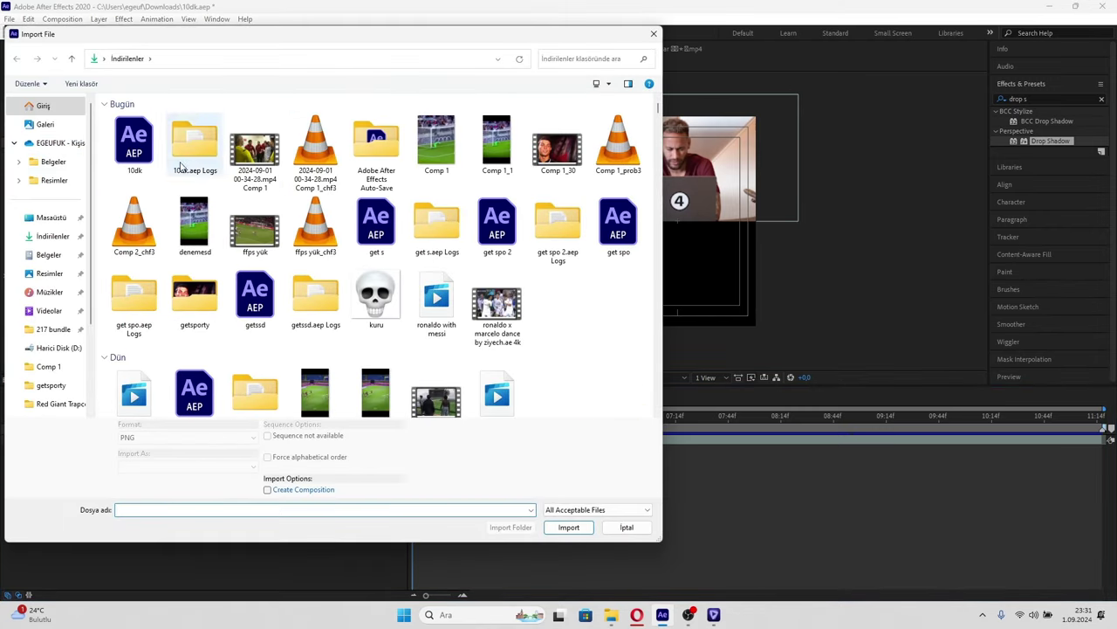
{"action": "double_click", "coordinate": [132, 162]}
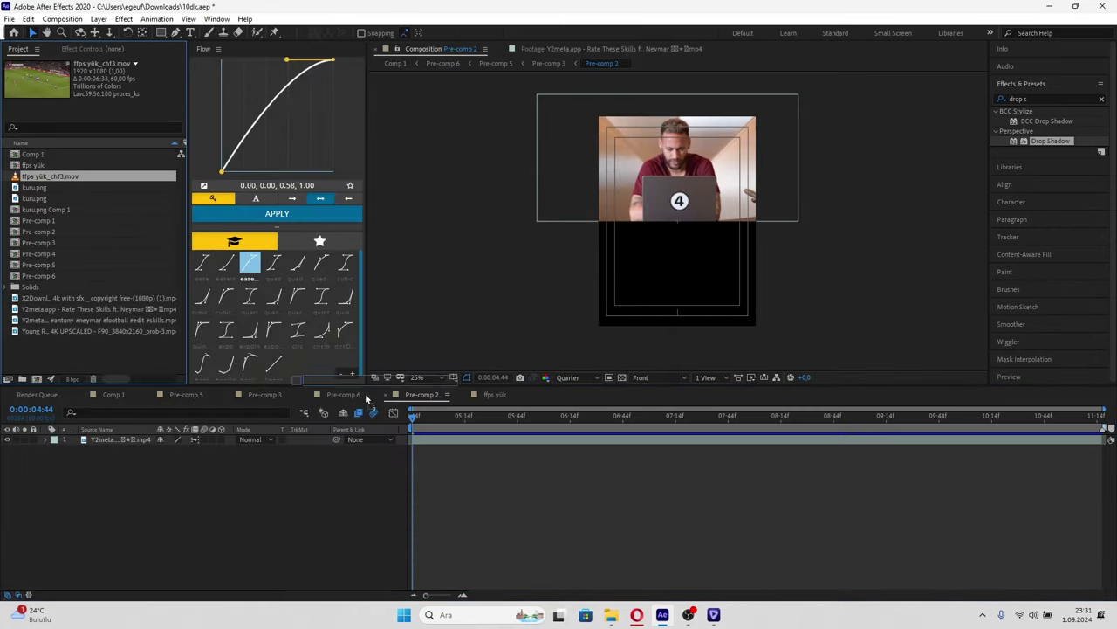
{"action": "left_click_drag", "start_coordinate": [53, 177], "coordinate": [138, 465]}
- Scale the football clip to 82% and position it in the lower half below Neymar
{"action": "key", "text": "s"}
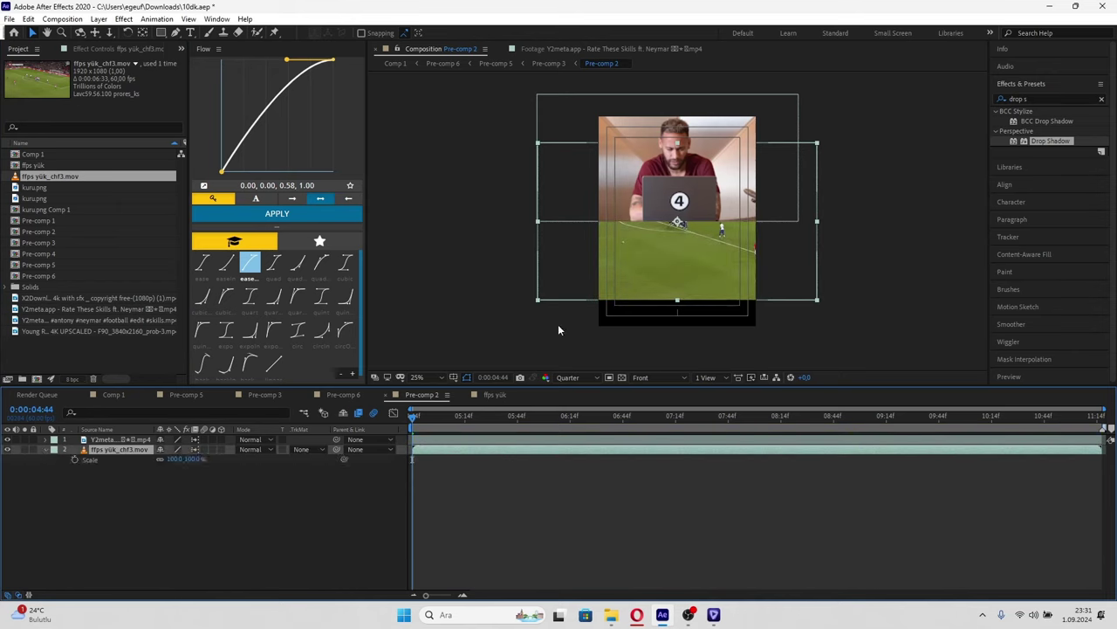
{"action": "left_click_drag", "start_coordinate": [653, 253], "coordinate": [656, 293]}
{"action": "left_click_drag", "start_coordinate": [170, 459], "coordinate": [154, 459]}
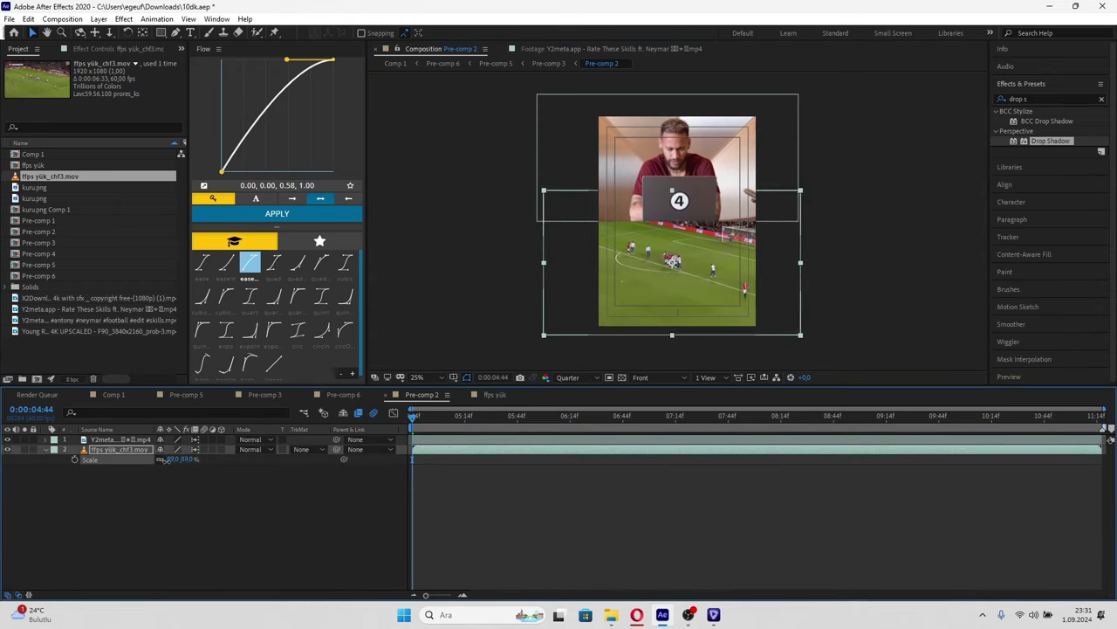
{"action": "left_click_drag", "start_coordinate": [641, 289], "coordinate": [656, 290]}
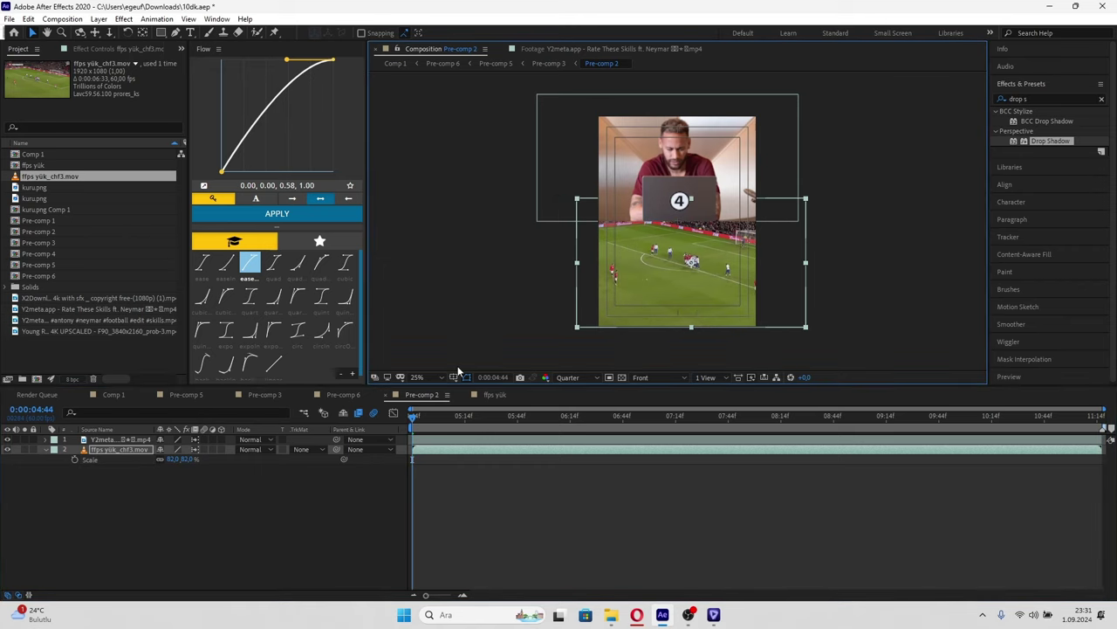
{"action": "key", "text": "p"}
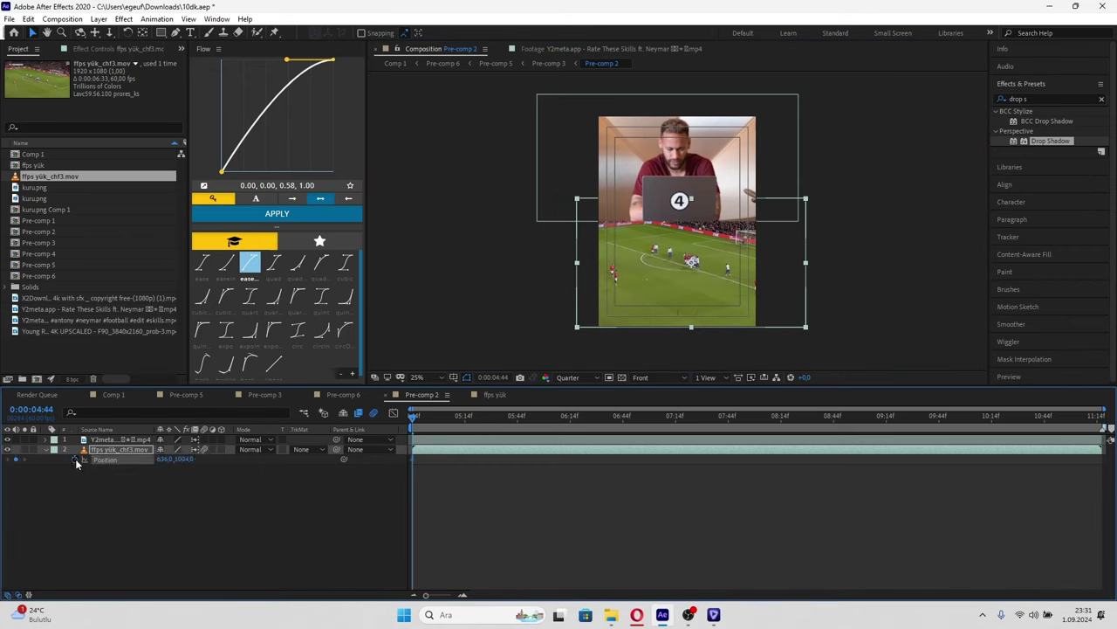
{"action": "left_click_drag", "start_coordinate": [480, 421], "coordinate": [855, 423]}
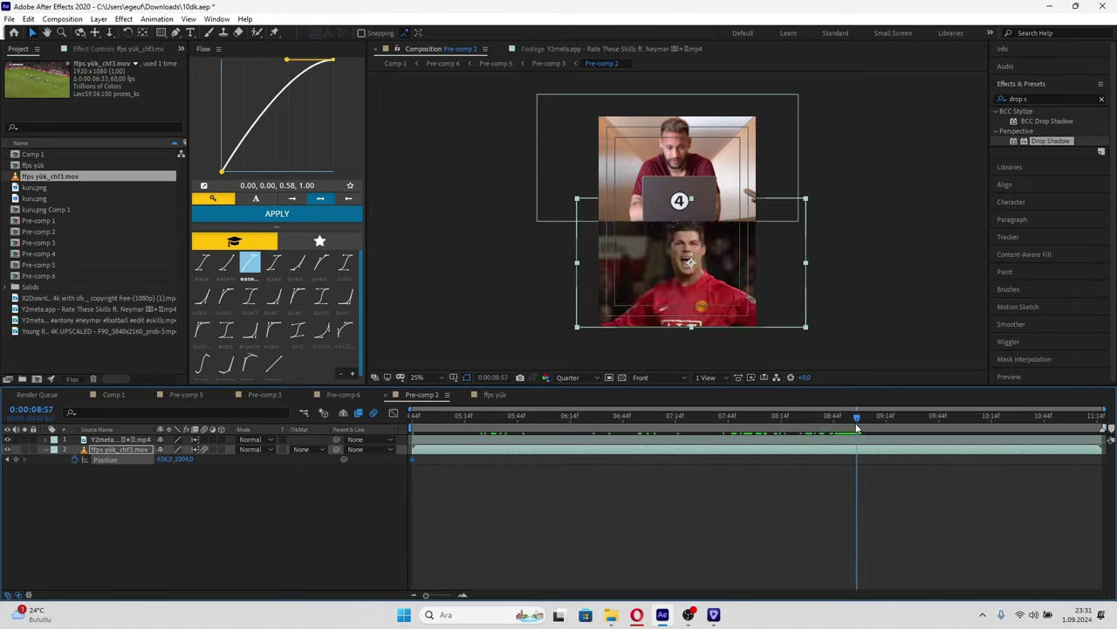
- Split the football clip at 0:00:08:57 and add Position keyframes at 9:35 and 10:50
{"action": "key", "text": "ctrl+shift+d"}
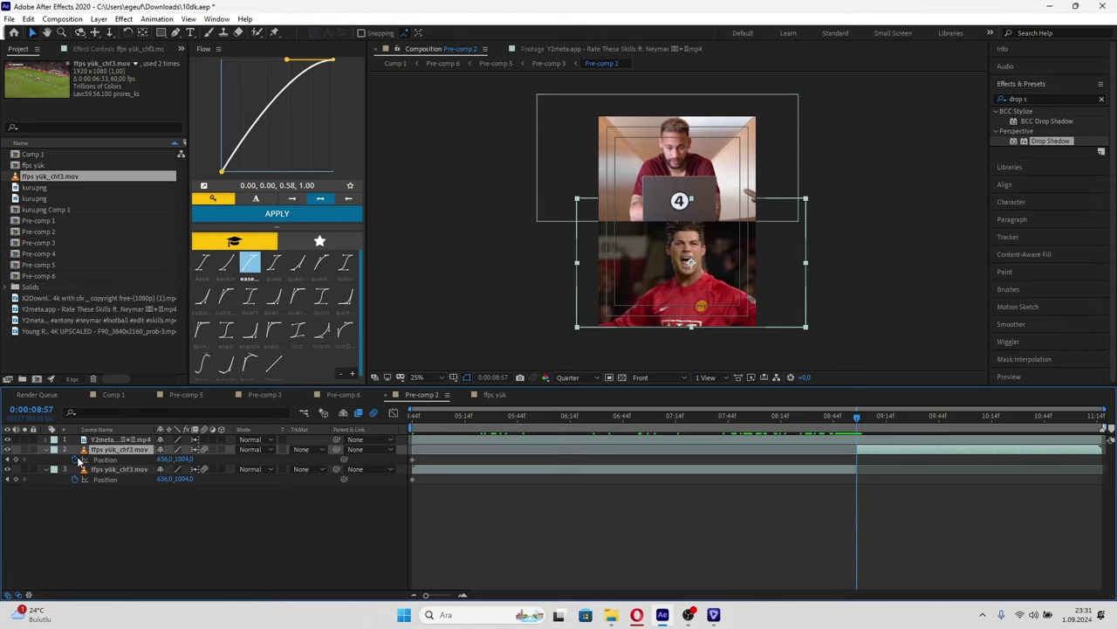
{"action": "left_click", "coordinate": [922, 419]}
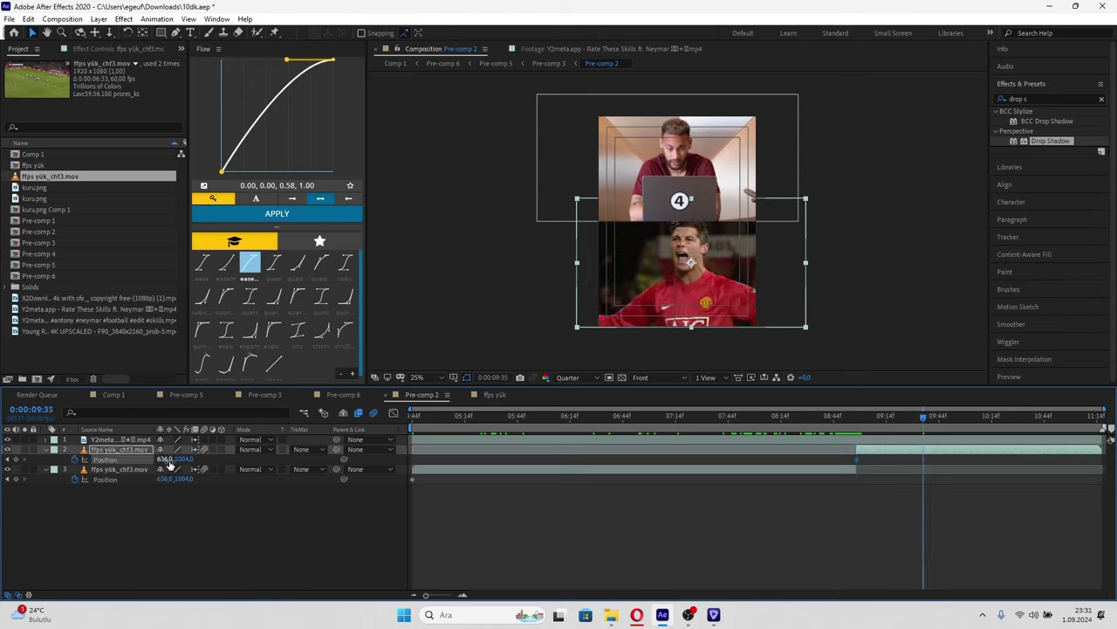
{"action": "left_click_drag", "start_coordinate": [165, 459], "coordinate": [140, 461]}
{"action": "mouse_move", "coordinate": [1027, 418]}
{"action": "left_mouse_down"}
{"action": "mouse_move", "coordinate": [1056, 419]}
{"action": "mouse_move", "coordinate": [990, 419]}
{"action": "left_mouse_up"}
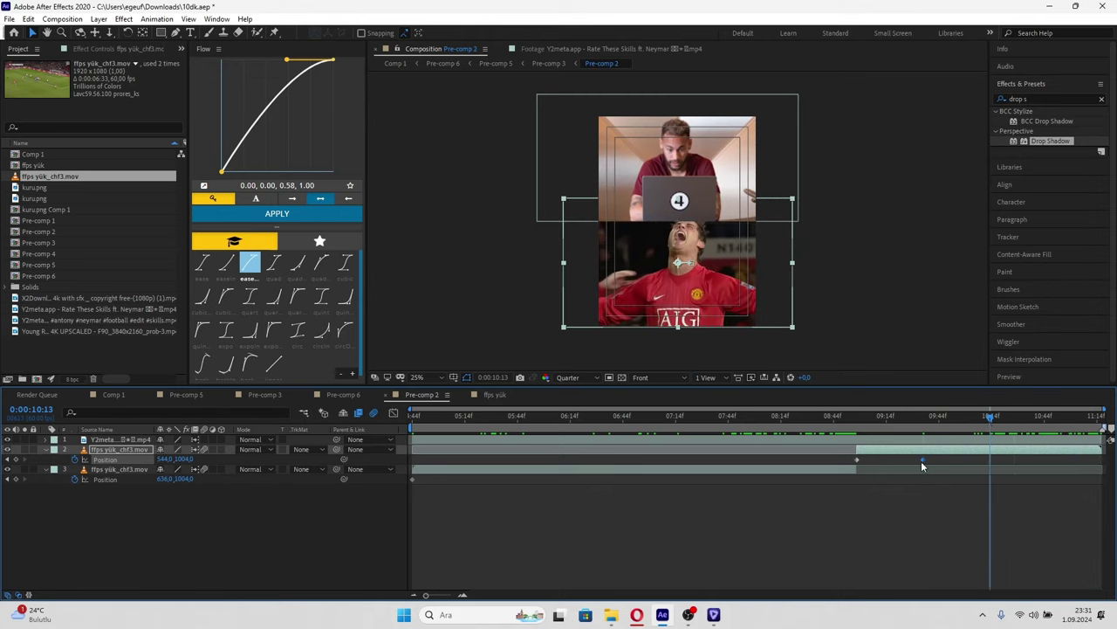
{"action": "key", "text": "ctrl+c"}
{"action": "key", "text": "ctrl+v"}
- Preview the new sideways pan from 8:50 and again from 9:55
{"action": "key", "text": "space"}
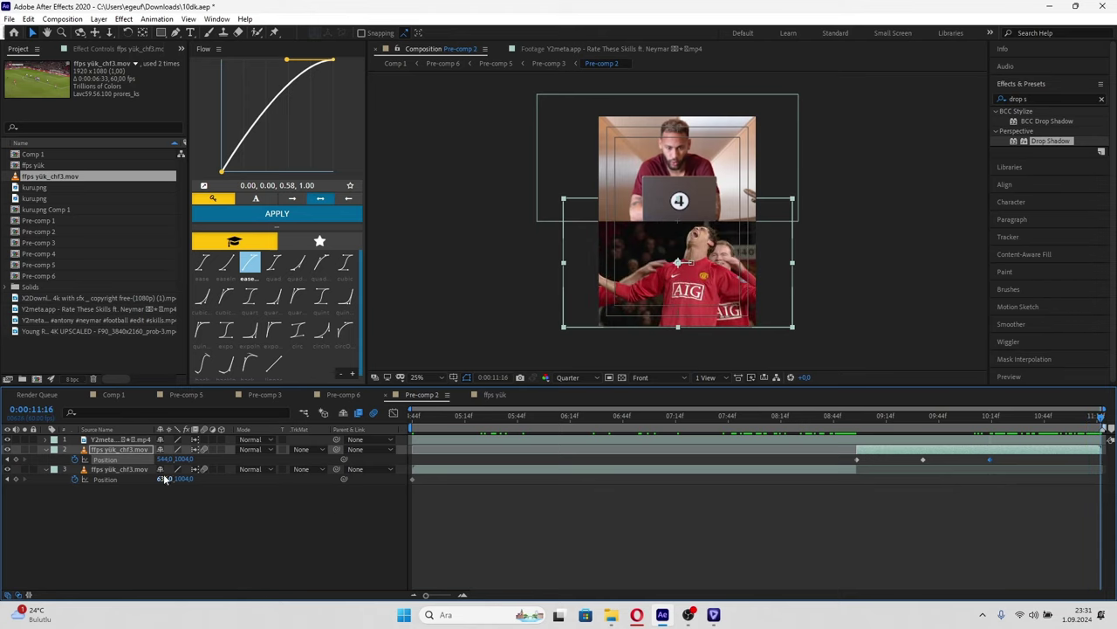
{"action": "left_click", "coordinate": [1045, 417]}
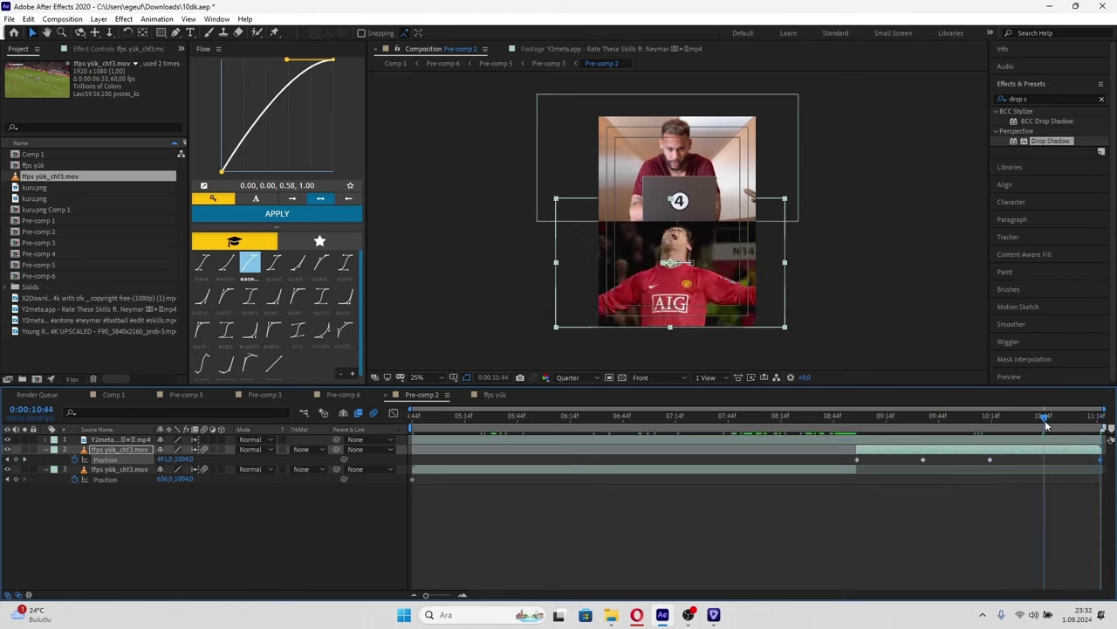
{"action": "left_click_drag", "start_coordinate": [1047, 418], "coordinate": [850, 416]}
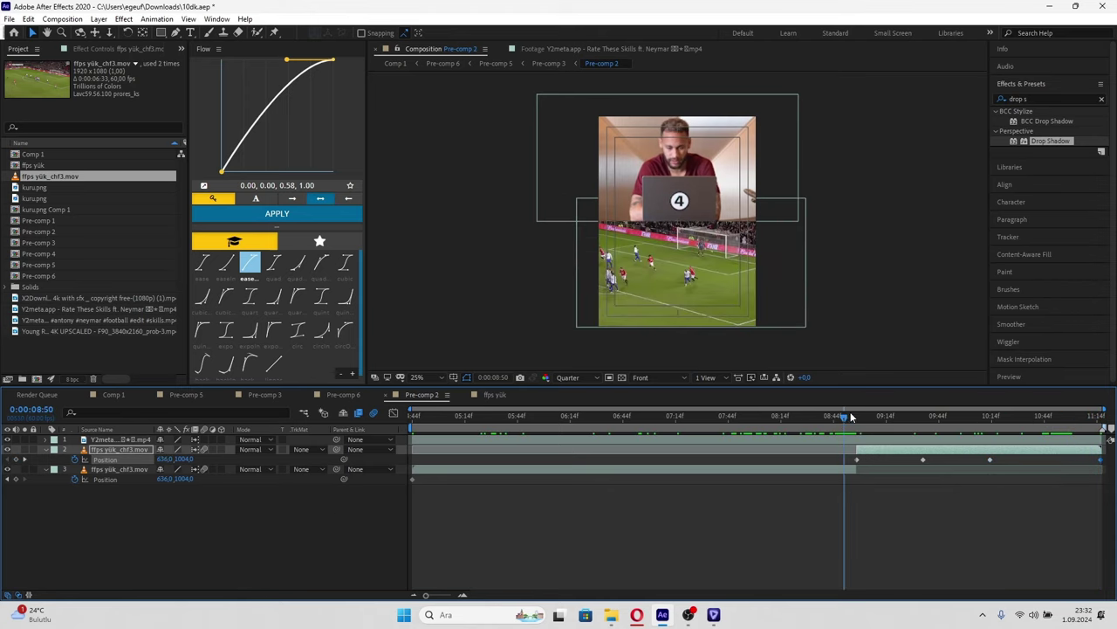
{"action": "key", "text": "space"}
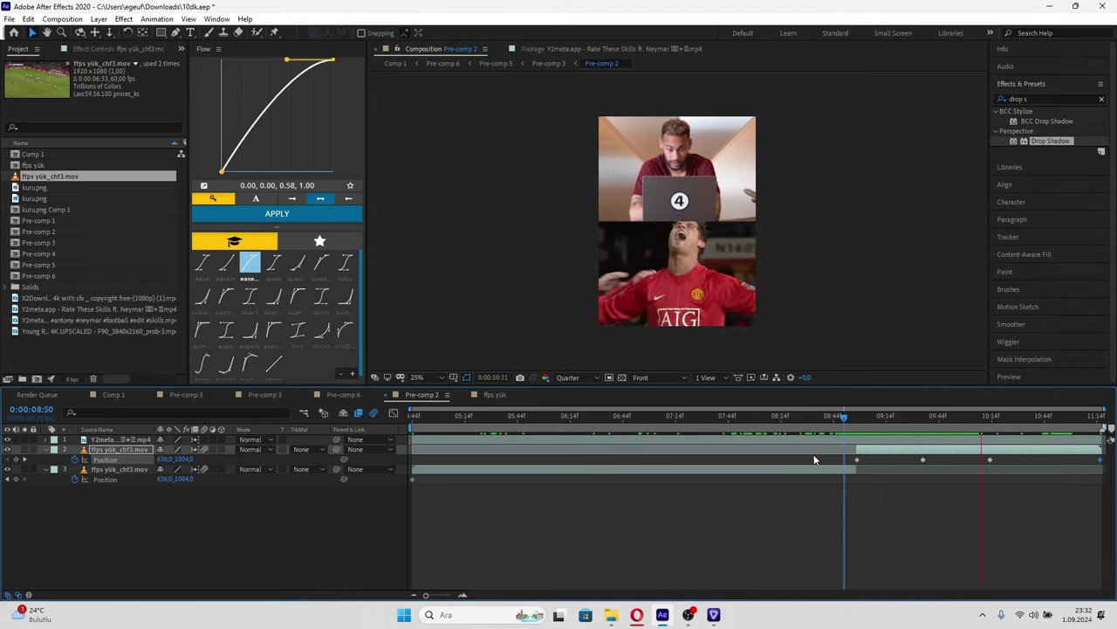
{"action": "left_click", "coordinate": [957, 418]}
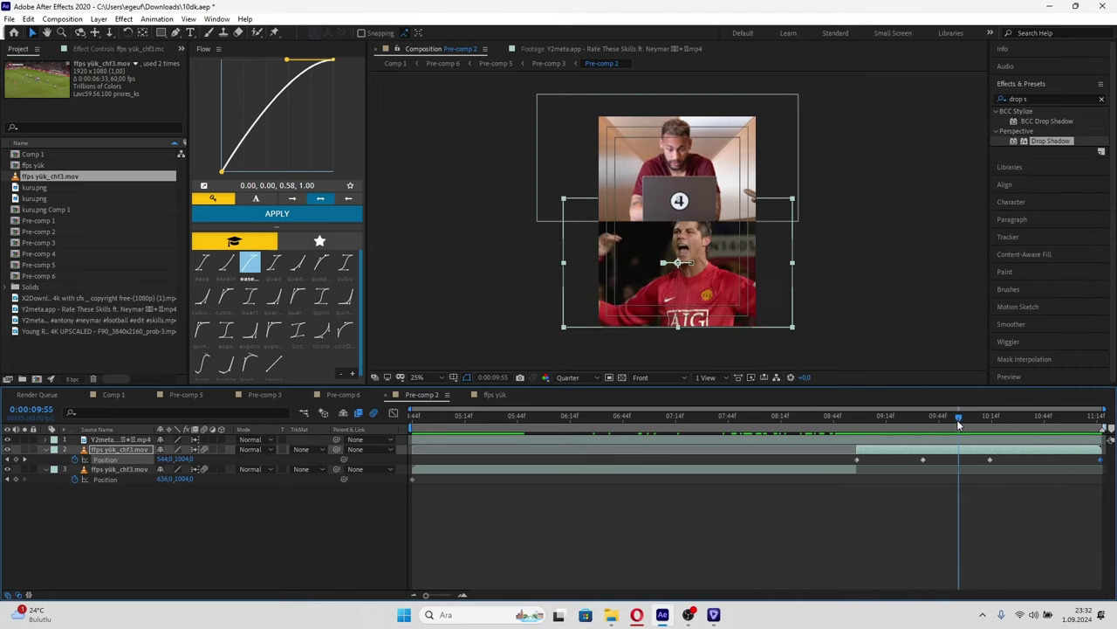
{"action": "key", "text": "space"}
{"action": "left_click", "coordinate": [990, 461]}
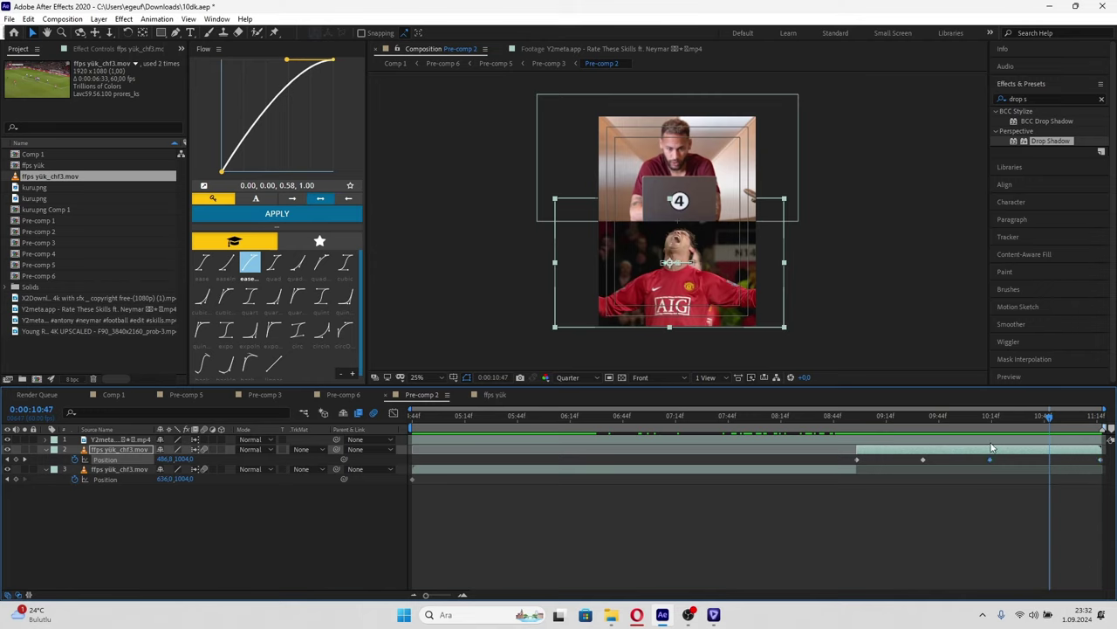
{"action": "key", "text": "space"}
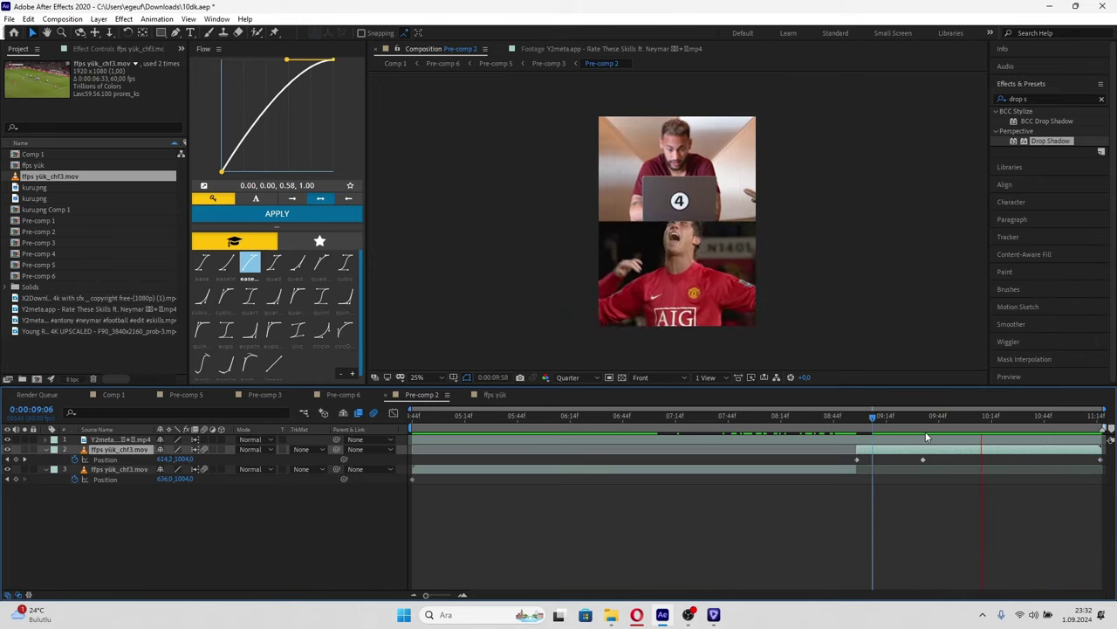
- Preview Comp 1, then add it to the Render Queue and start rendering
{"action": "left_click", "coordinate": [112, 394]}
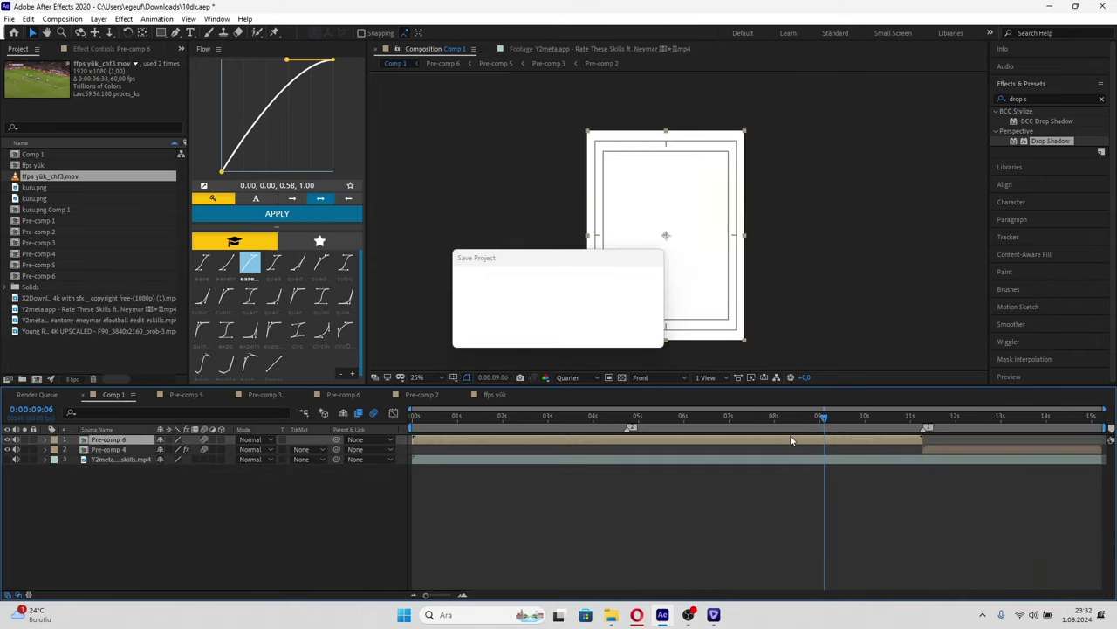
{"action": "key", "text": "space"}
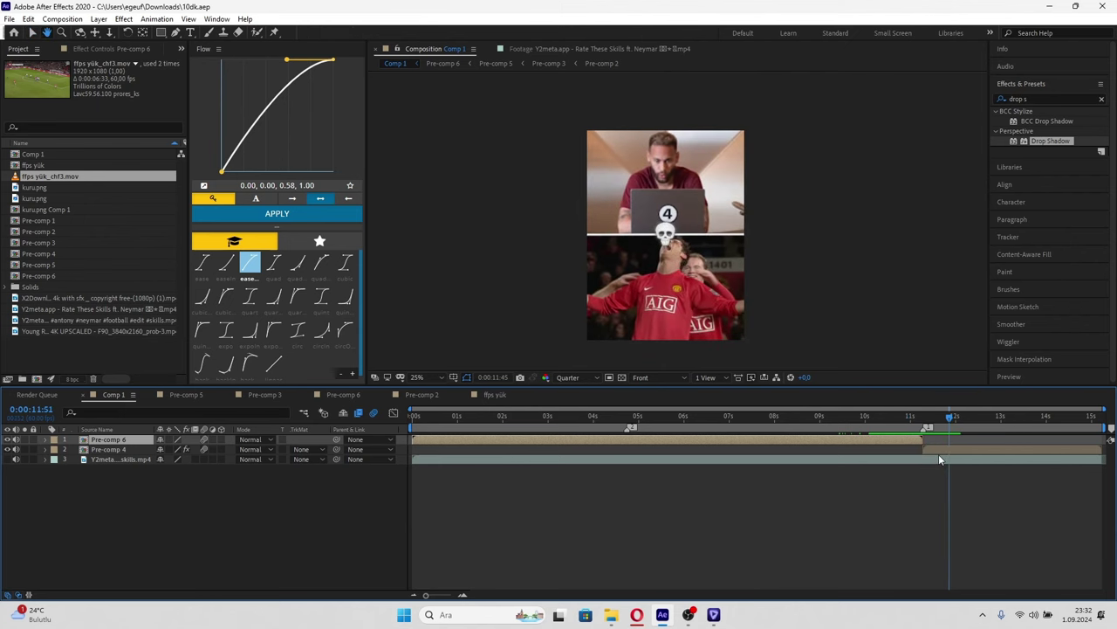
{"action": "left_click", "coordinate": [941, 459]}
{"action": "left_click", "coordinate": [70, 20]}
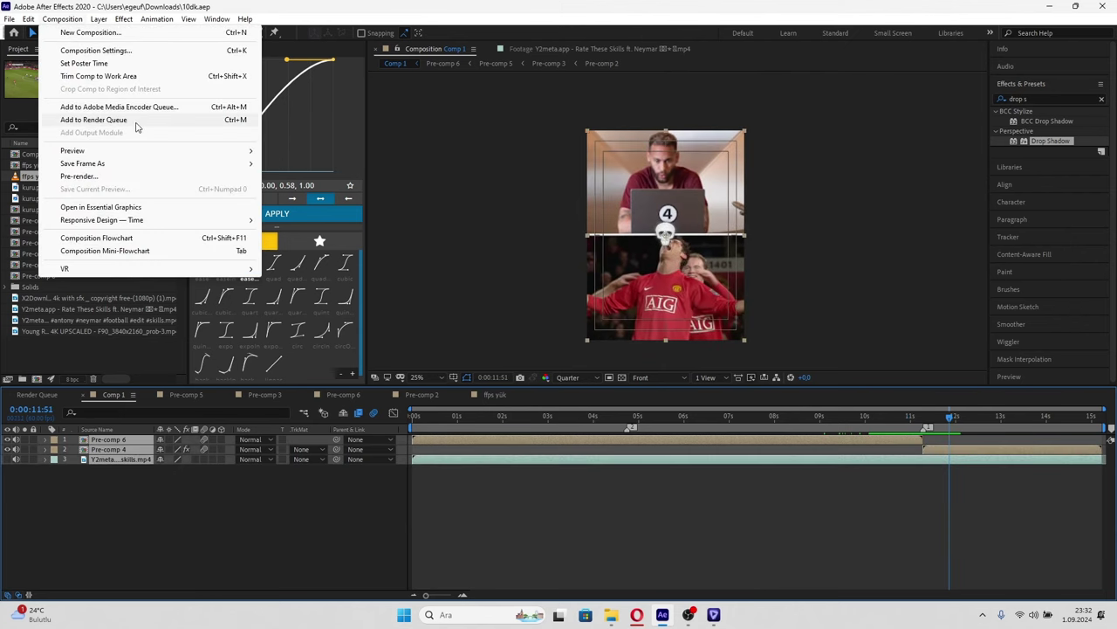
{"action": "left_click", "coordinate": [137, 120]}
{"action": "left_click", "coordinate": [1083, 427]}
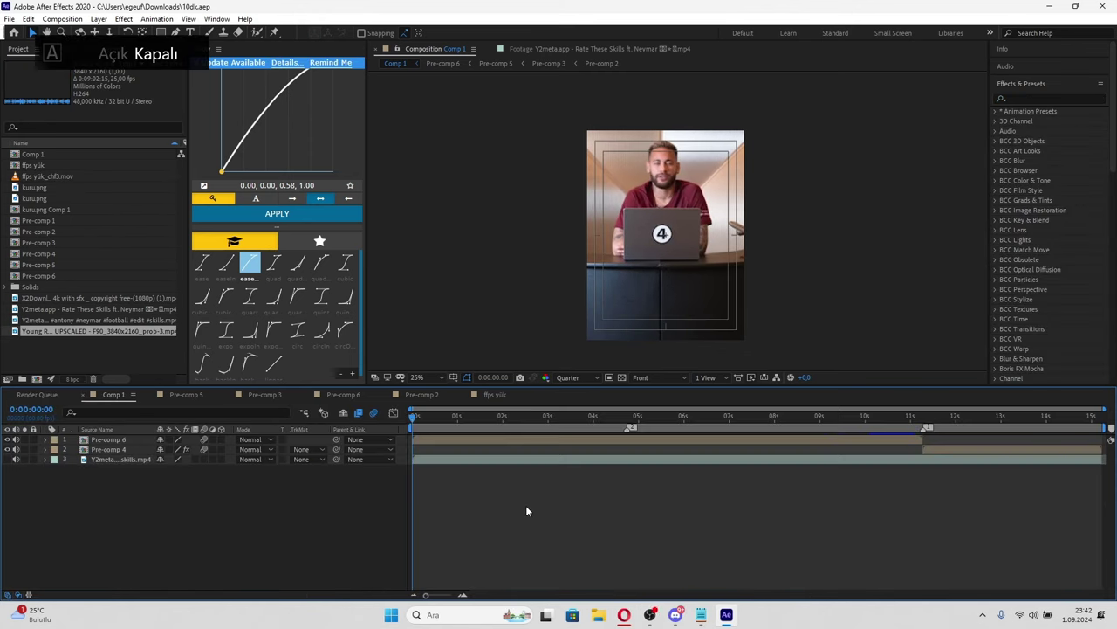
- Make a new composition from the Project panel, 1080 px wide and 1440 px high
{"action": "right_click", "coordinate": [107, 363]}
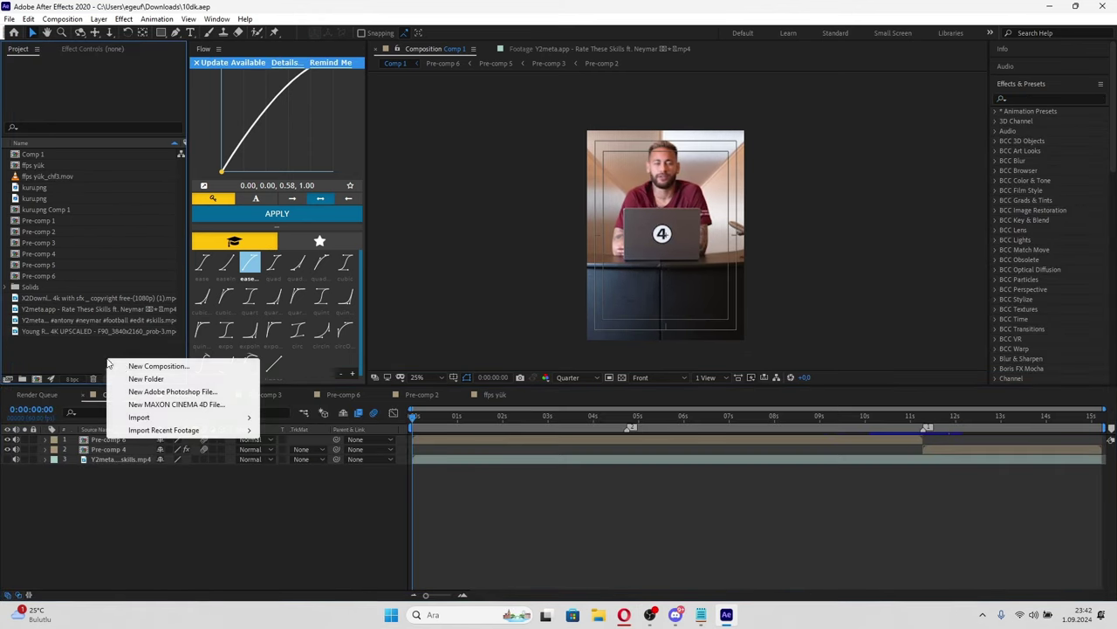
{"action": "left_click", "coordinate": [131, 367]}
{"action": "left_click", "coordinate": [468, 231]}
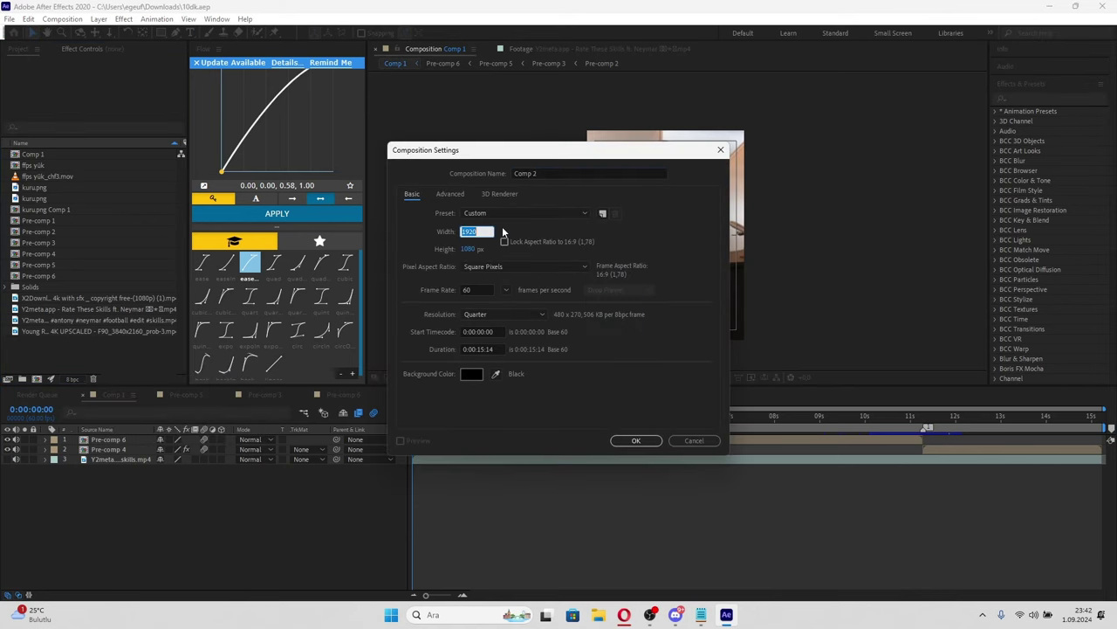
{"action": "type", "text": "1080"}
{"action": "key", "text": "Tab"}
{"action": "type", "text": "1440"}
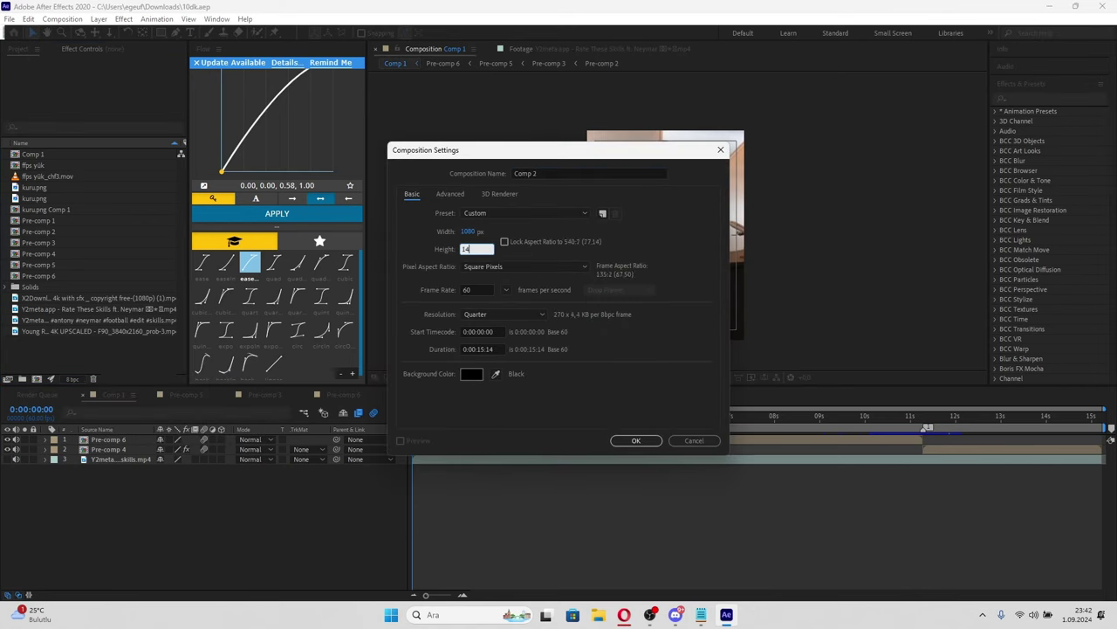
{"action": "key", "text": "Return"}
- Import Comp 1_2_prob3.mov, add it to Comp 2 at 50% scale, and preview near 0:00:14:45
{"action": "double_click", "coordinate": [102, 356]}
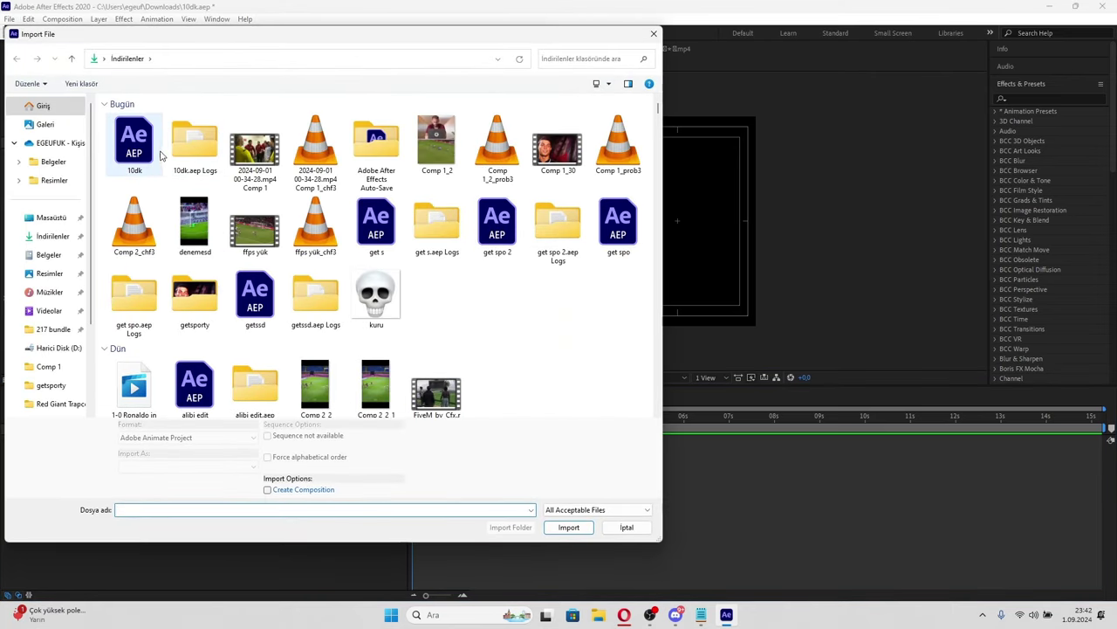
{"action": "double_click", "coordinate": [135, 147]}
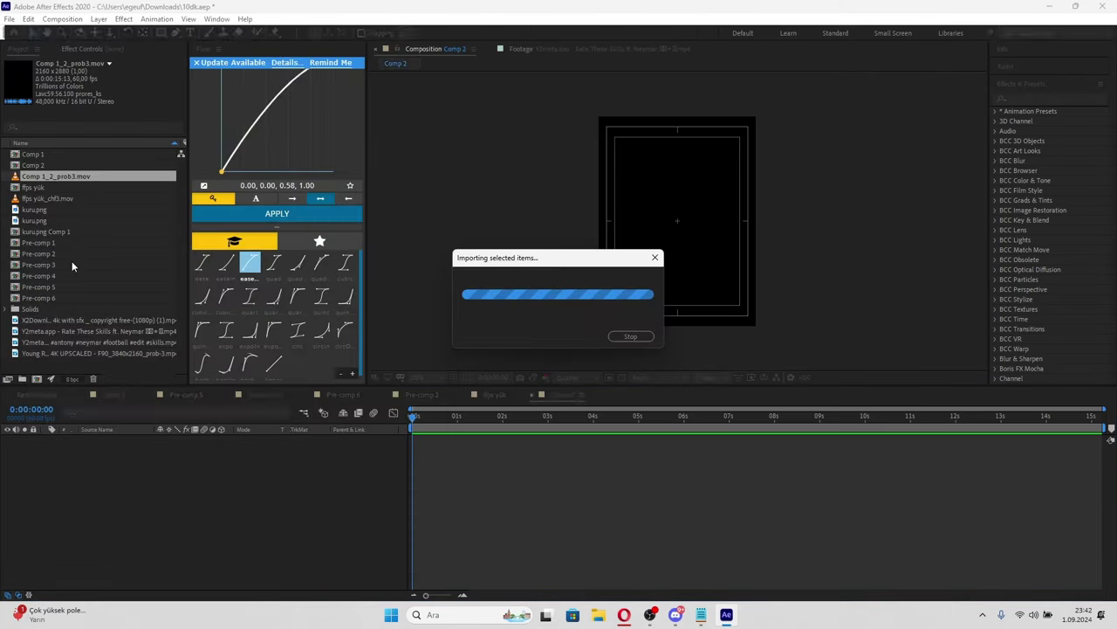
{"action": "key", "text": "ctrl+slash"}
{"action": "key", "text": "s"}
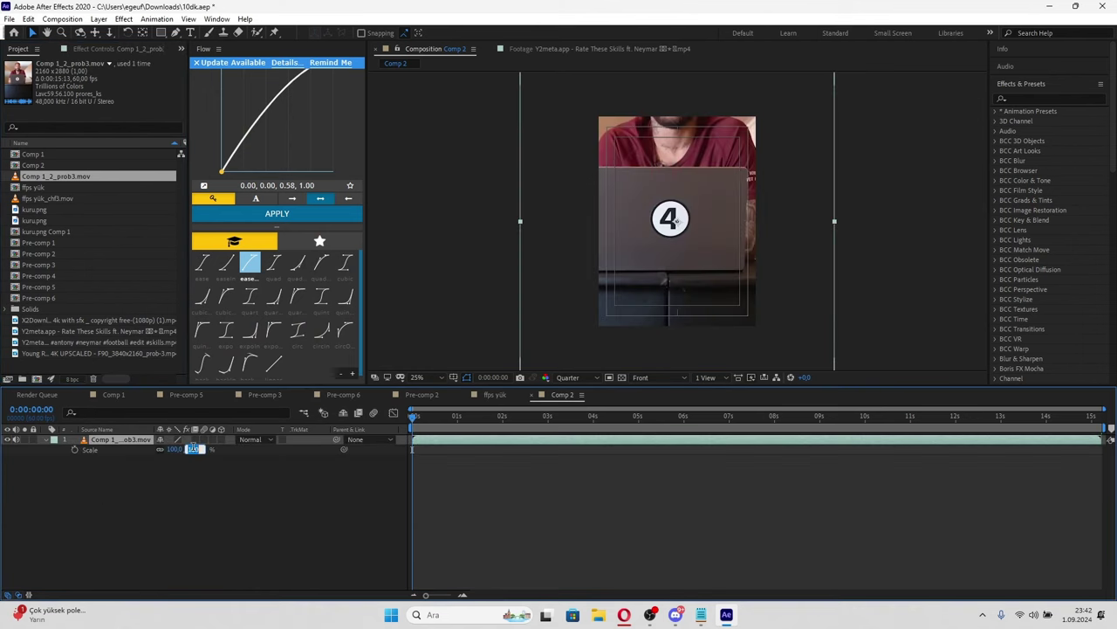
{"action": "key", "text": "Return"}
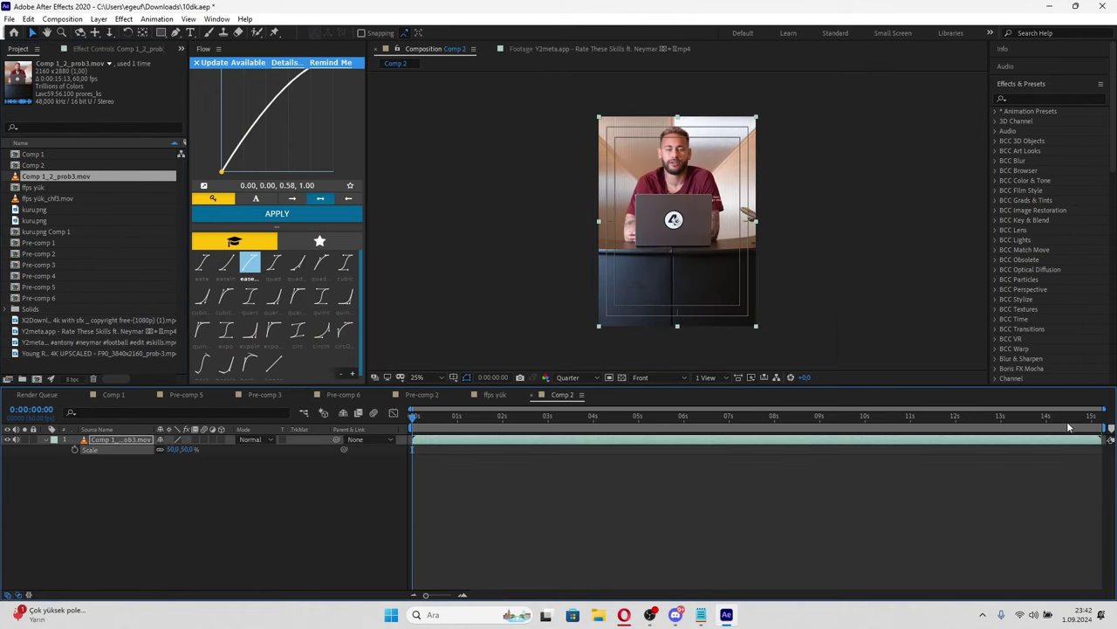
{"action": "left_click", "coordinate": [1068, 427]}
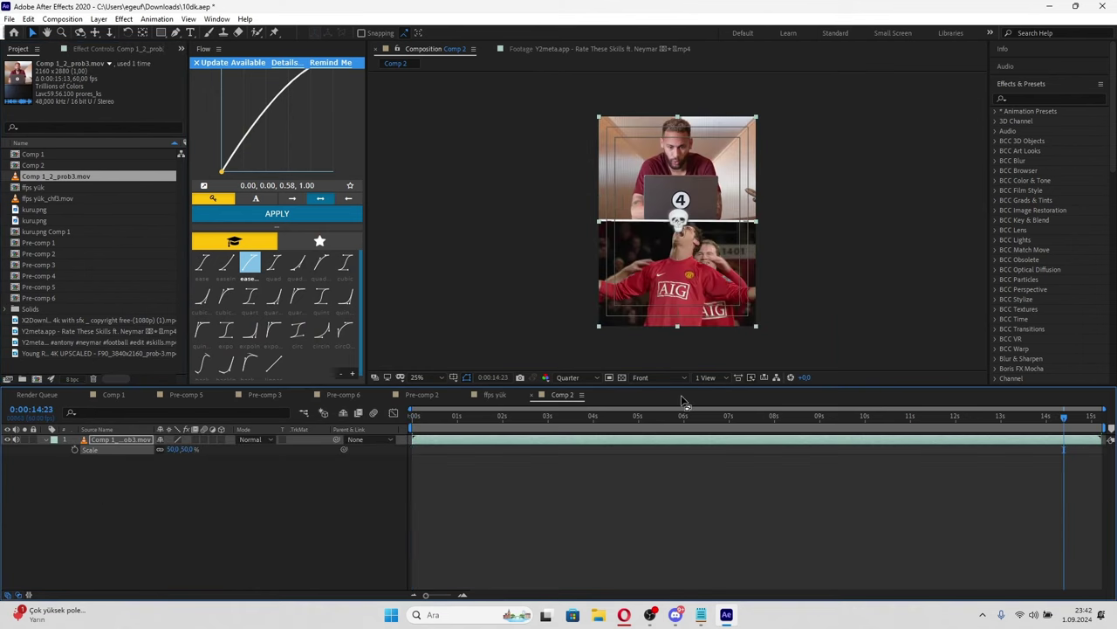
{"action": "left_click", "coordinate": [1083, 425]}
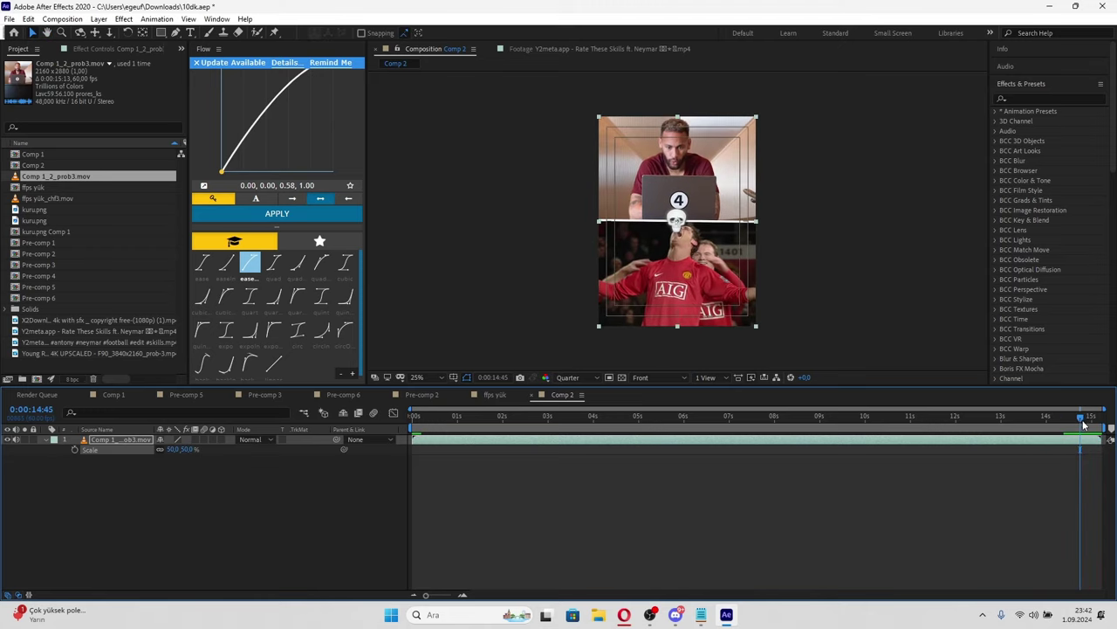
- Keyframe Opacity from 100% at 14:24 to 0% at 14:46 with Easy Ease
{"action": "left_click_drag", "start_coordinate": [1083, 425], "coordinate": [1064, 421]}
{"action": "left_click", "coordinate": [1066, 444]}
{"action": "left_click", "coordinate": [45, 439]}
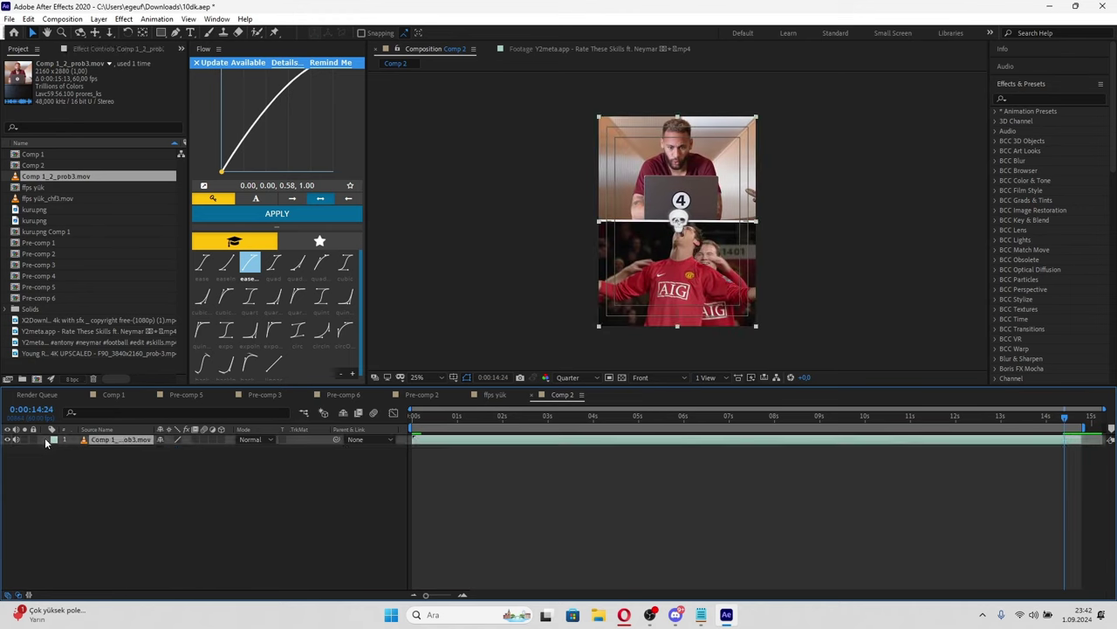
{"action": "left_click", "coordinate": [75, 498]}
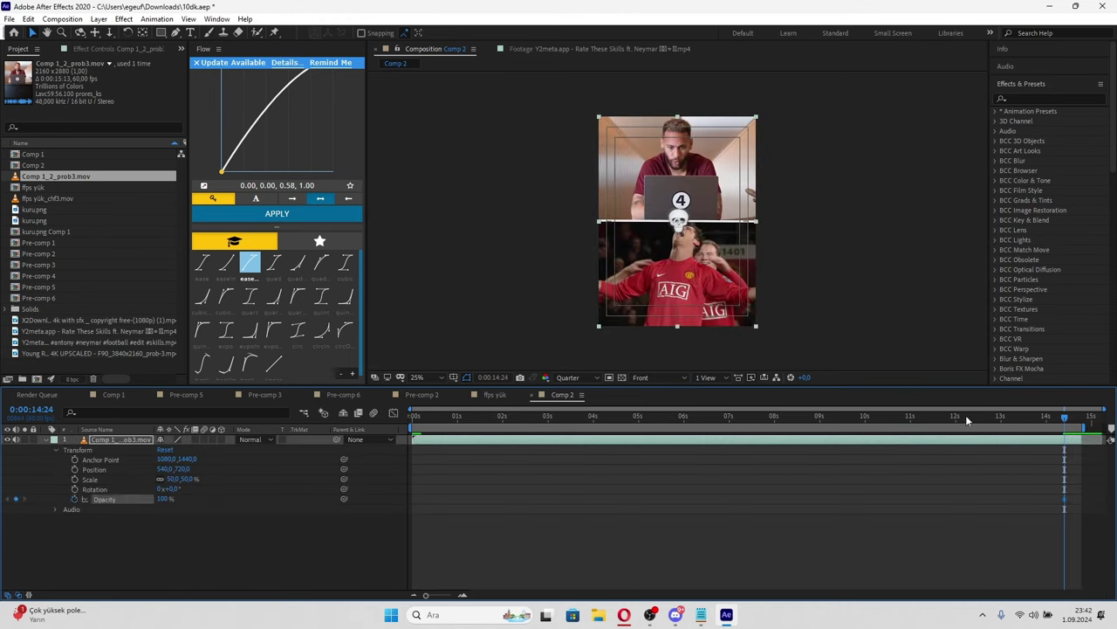
{"action": "left_click", "coordinate": [1081, 422]}
{"action": "left_click", "coordinate": [164, 498]}
{"action": "type", "text": "0"}
{"action": "key", "text": "Return"}
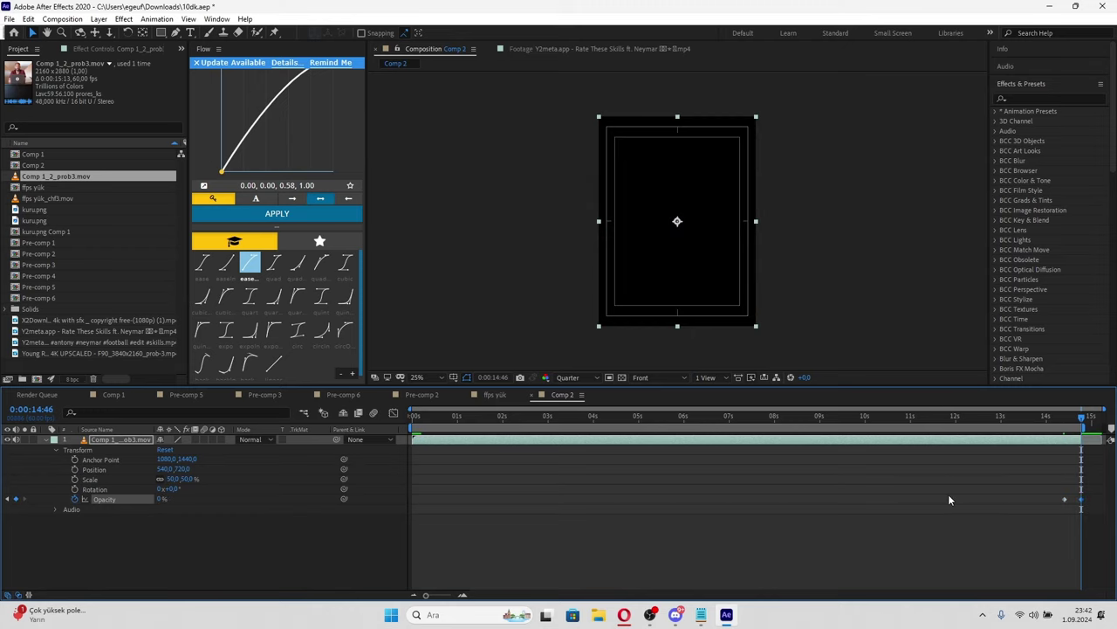
{"action": "left_click_drag", "start_coordinate": [1104, 518], "coordinate": [1023, 487]}
{"action": "key", "text": "F9"}
{"action": "left_click", "coordinate": [1062, 417]}
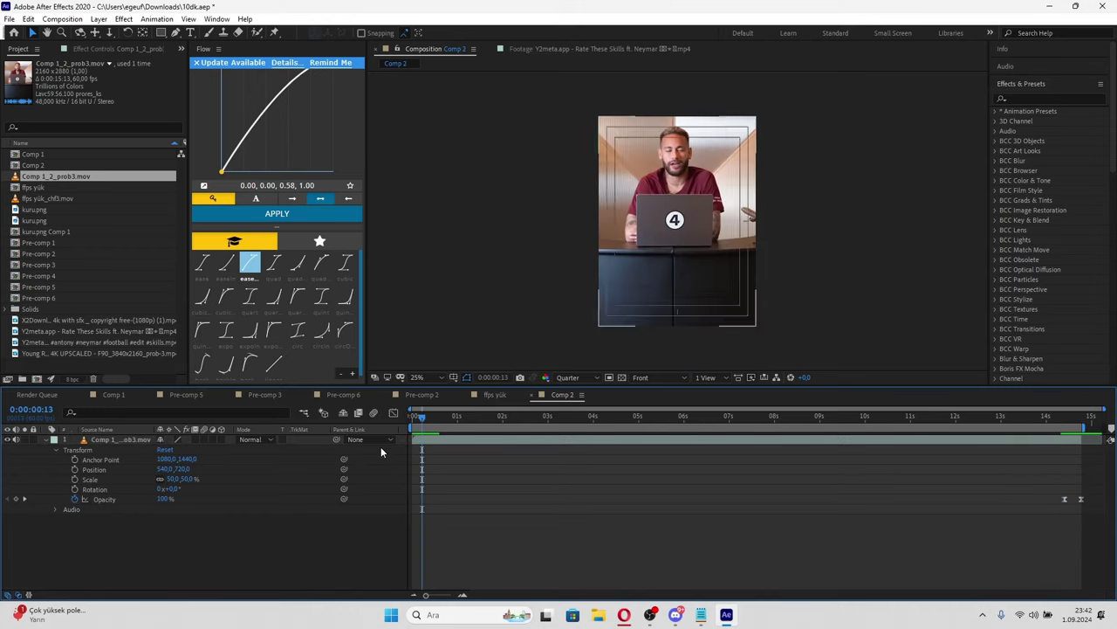
- Pre-compose the clip layer, moving all attributes into the new composition, and save the project
{"action": "left_click", "coordinate": [416, 419]}
{"action": "left_click_drag", "start_coordinate": [415, 419], "coordinate": [399, 428]}
{"action": "key", "text": "ctrl+shift+c"}
{"action": "left_click", "coordinate": [508, 322]}
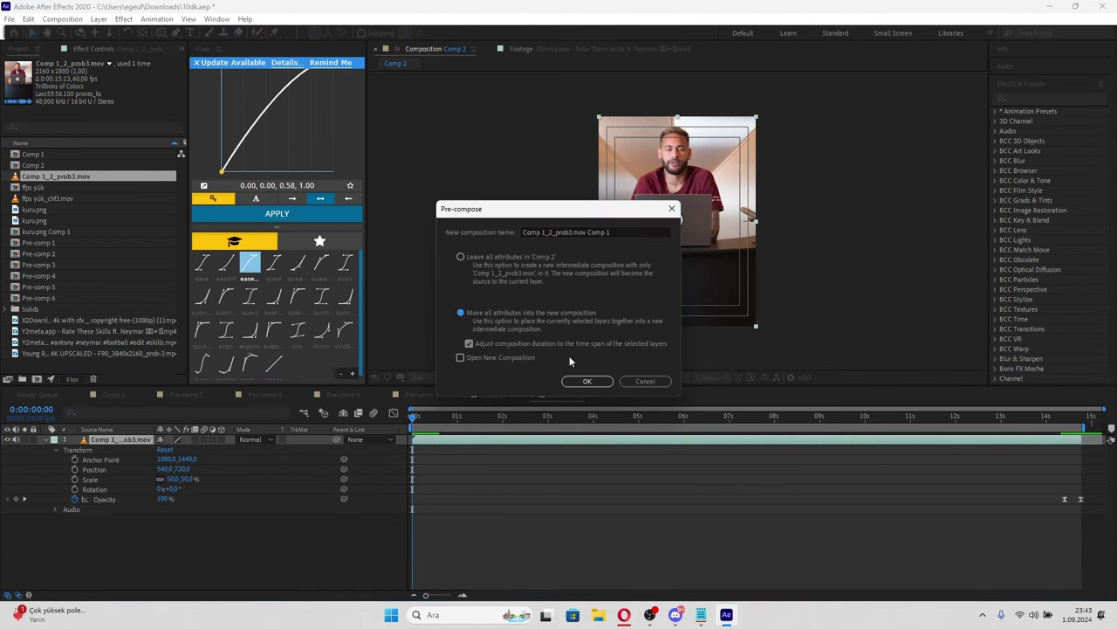
{"action": "left_click", "coordinate": [586, 382]}
{"action": "key", "text": "ctrl+s"}
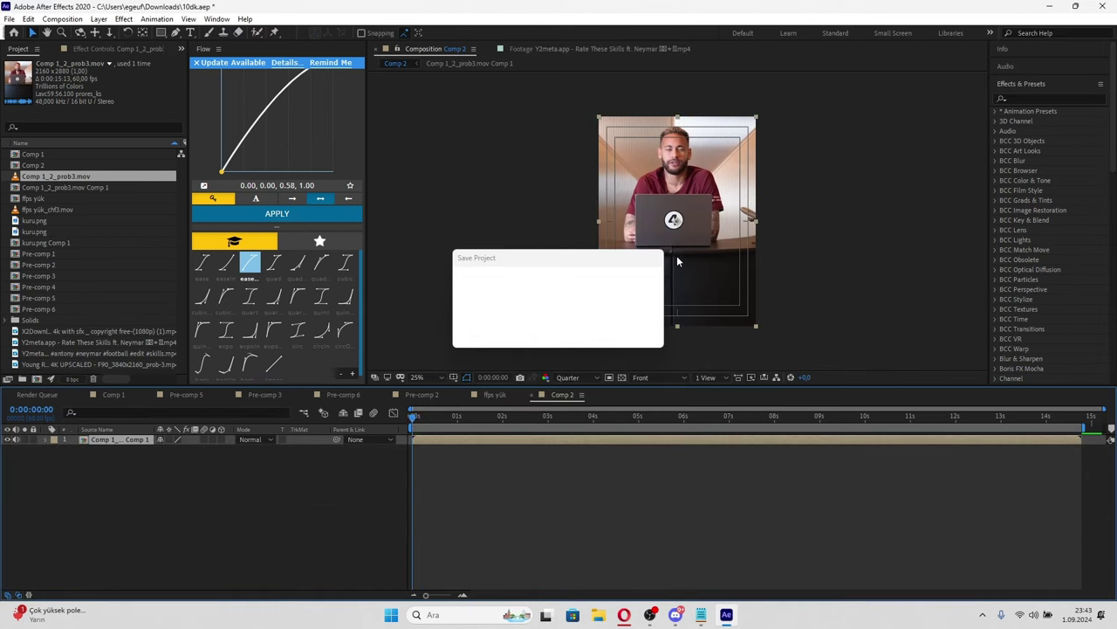
- Bring up the Notepad notes holding the caption text
{"action": "scroll", "coordinate": [677, 260], "scroll_direction": "up", "scroll_amount": 1}
{"action": "scroll", "coordinate": [678, 260], "scroll_direction": "up", "scroll_amount": 1}
{"action": "scroll", "coordinate": [677, 260], "scroll_direction": "up", "scroll_amount": 2}
{"action": "scroll", "coordinate": [678, 280], "scroll_direction": "down", "scroll_amount": 2}
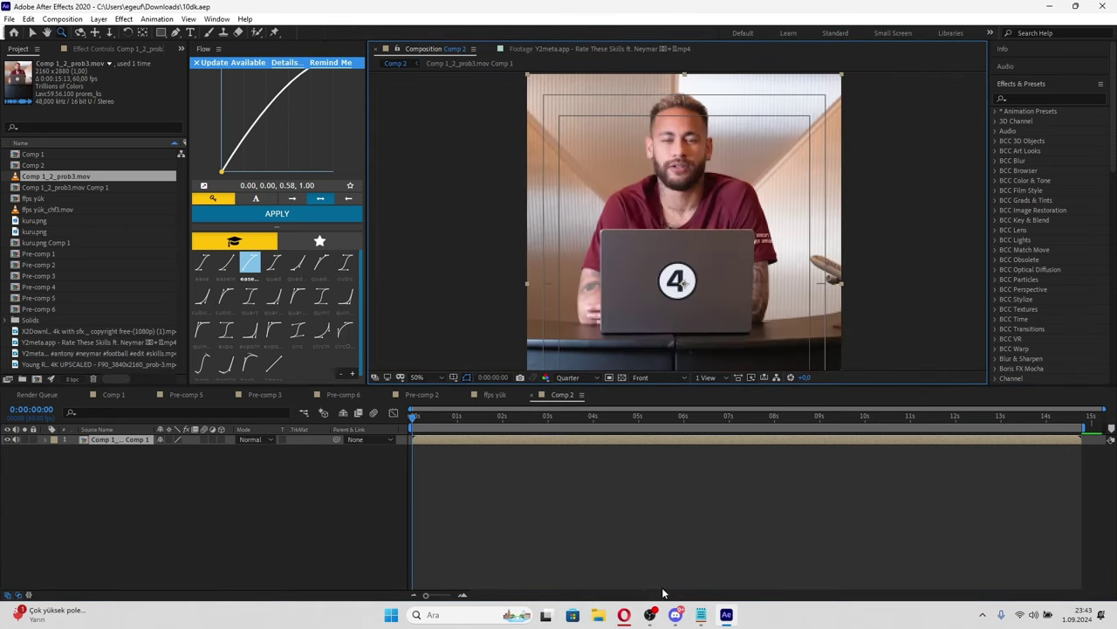
{"action": "left_click", "coordinate": [701, 615]}
- Copy the HELLO 433 line and set the text font to Juventus Fans at 100% vertical scale
{"action": "left_click_drag", "start_coordinate": [386, 192], "coordinate": [250, 190]}
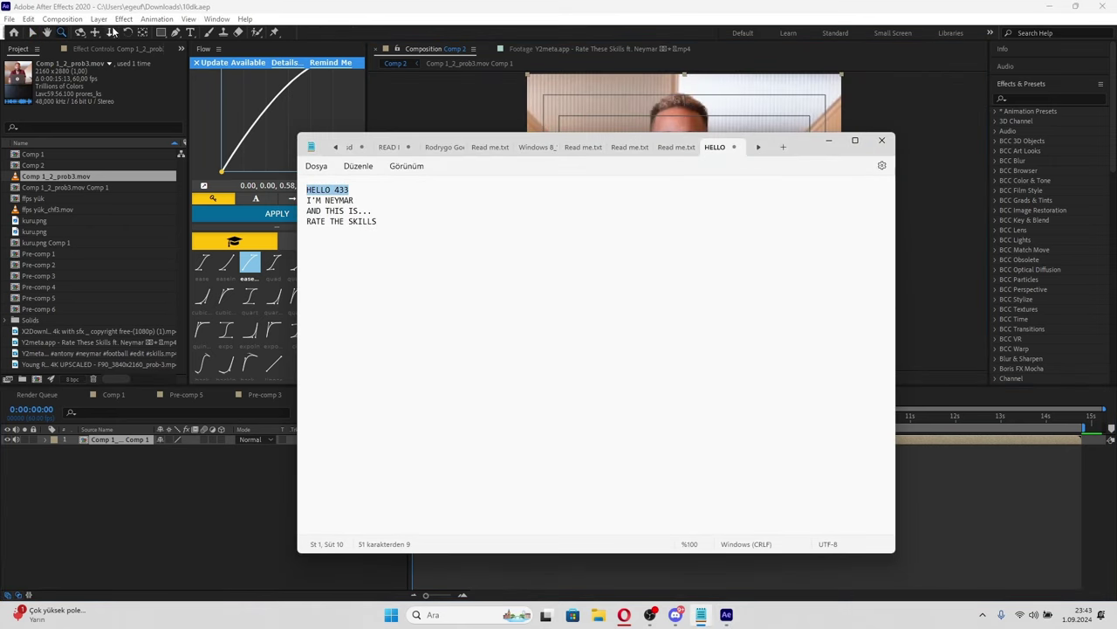
{"action": "left_click", "coordinate": [191, 32]}
{"action": "left_click", "coordinate": [677, 281]}
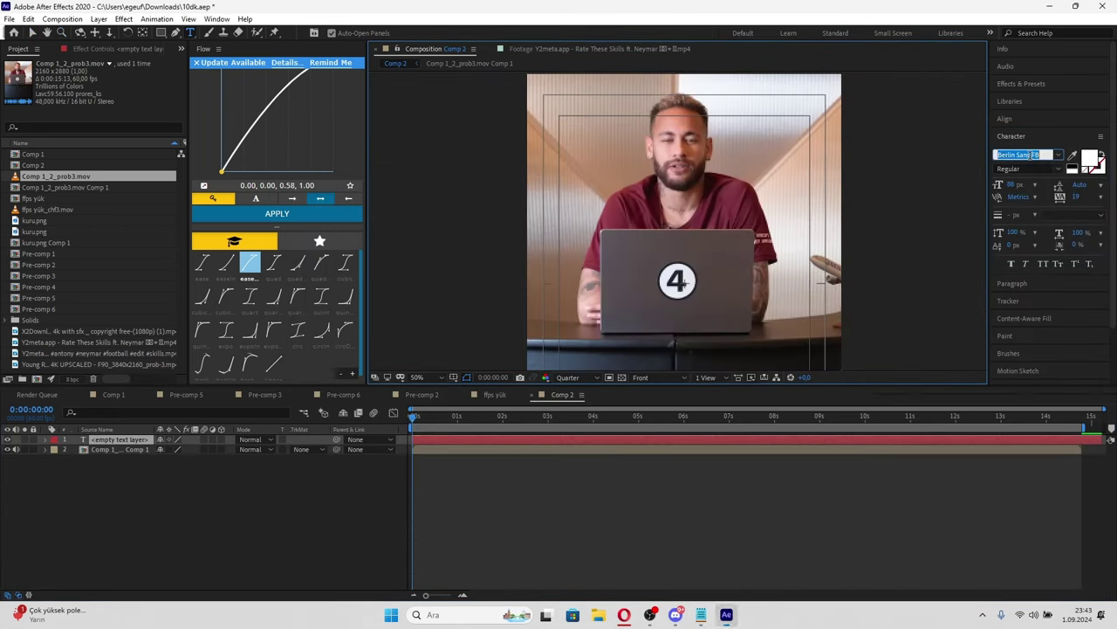
{"action": "type", "text": "ju"}
{"action": "left_click", "coordinate": [998, 199]}
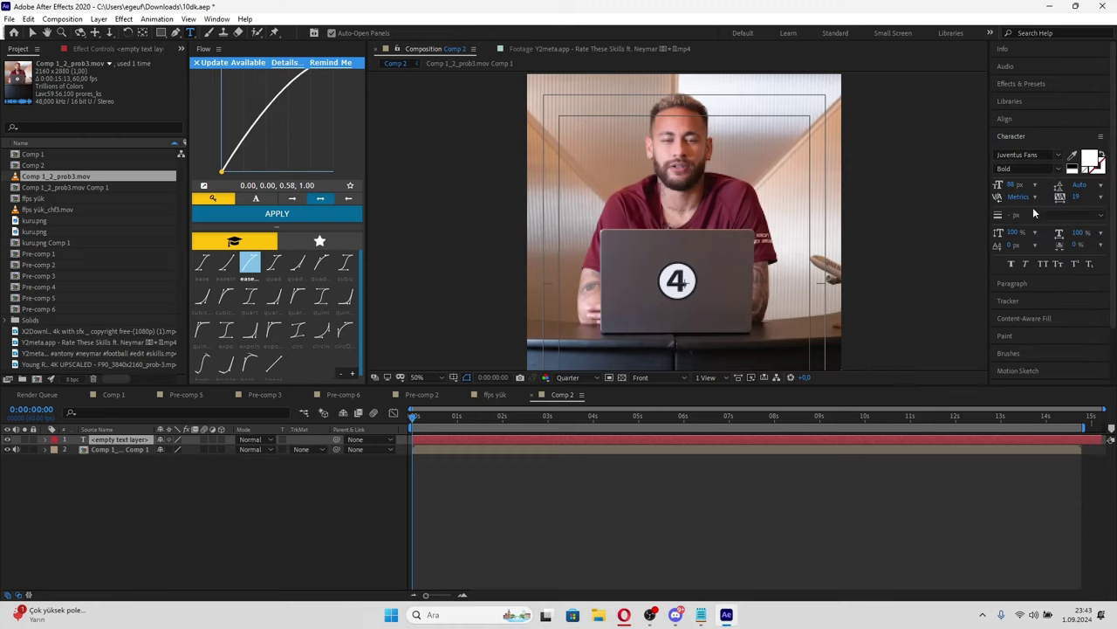
{"action": "left_click_drag", "start_coordinate": [1013, 185], "coordinate": [1058, 185]}
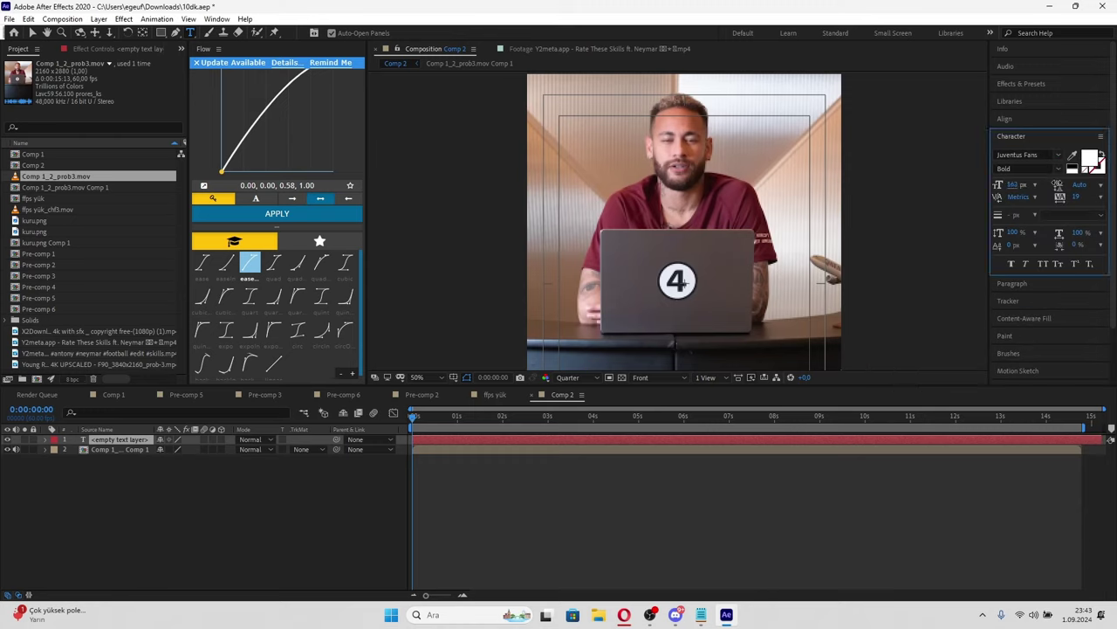
{"action": "left_click", "coordinate": [1035, 232]}
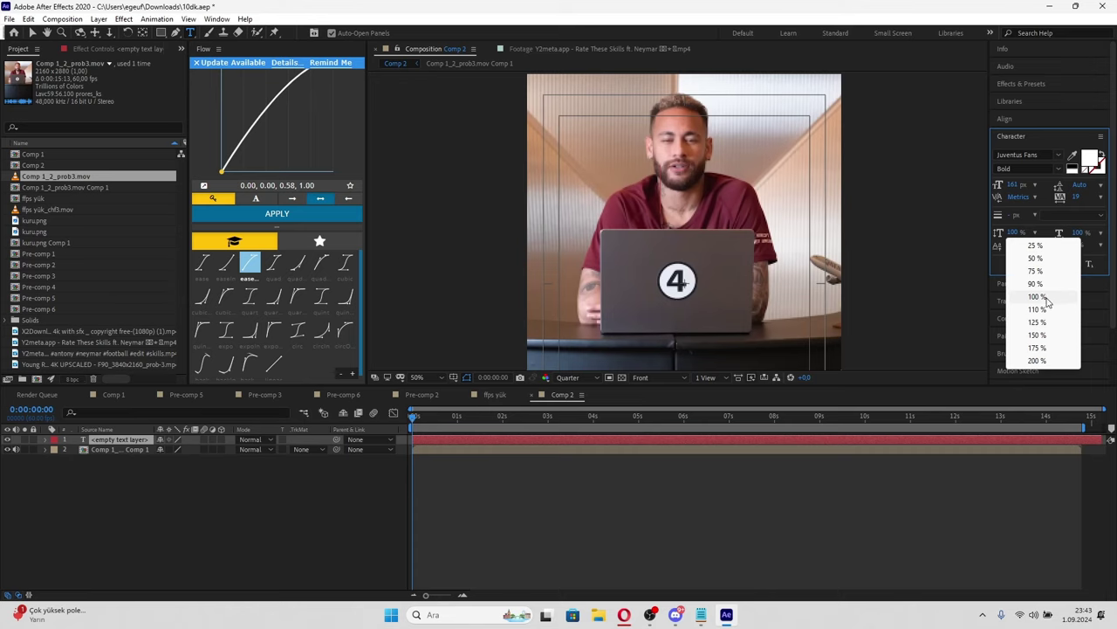
{"action": "left_click", "coordinate": [1044, 294]}
- Place the HELLO 433 caption in Comp 2 and size it to 55 px
{"action": "left_click", "coordinate": [677, 244]}
{"action": "type", "text": "HELLO 433"}
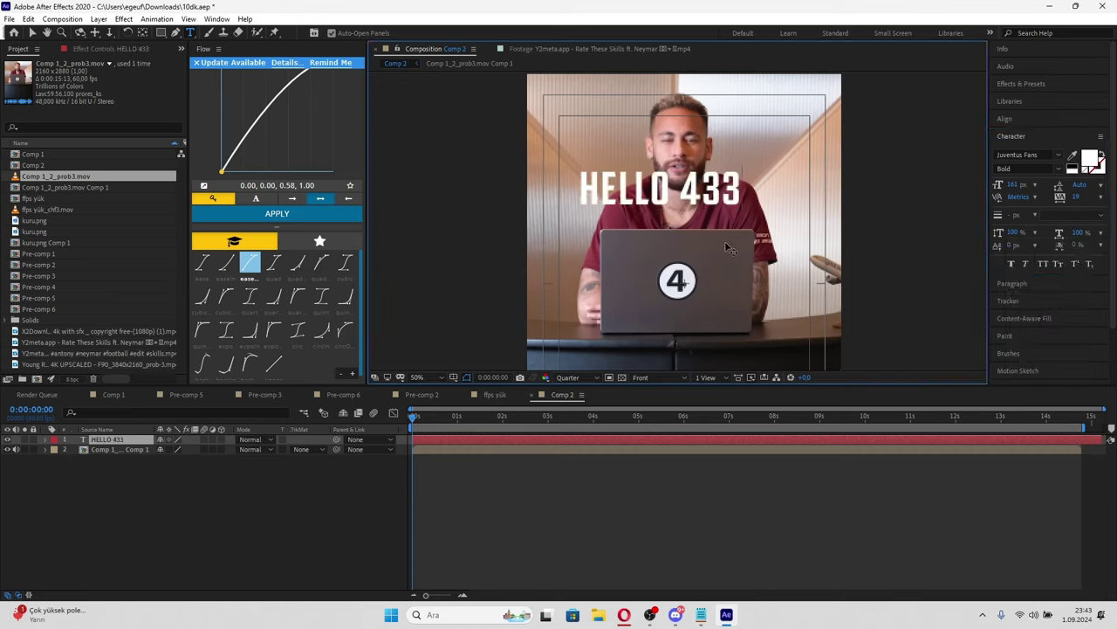
{"action": "key", "text": "ctrl+a"}
{"action": "left_click", "coordinate": [1014, 192]}
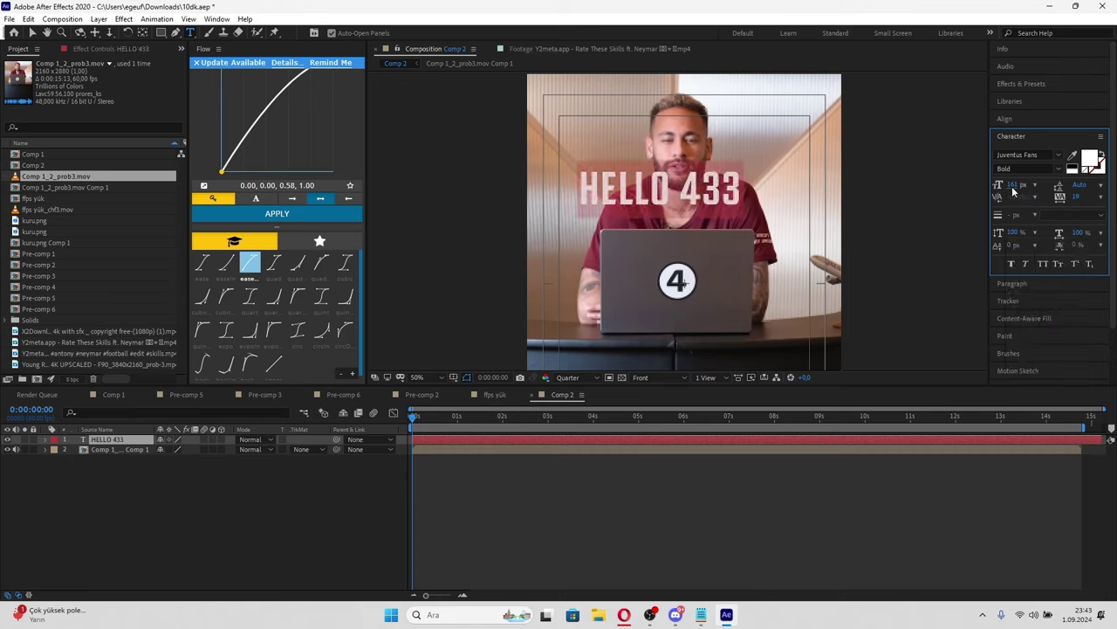
{"action": "type", "text": "55"}
{"action": "key", "text": "Return"}
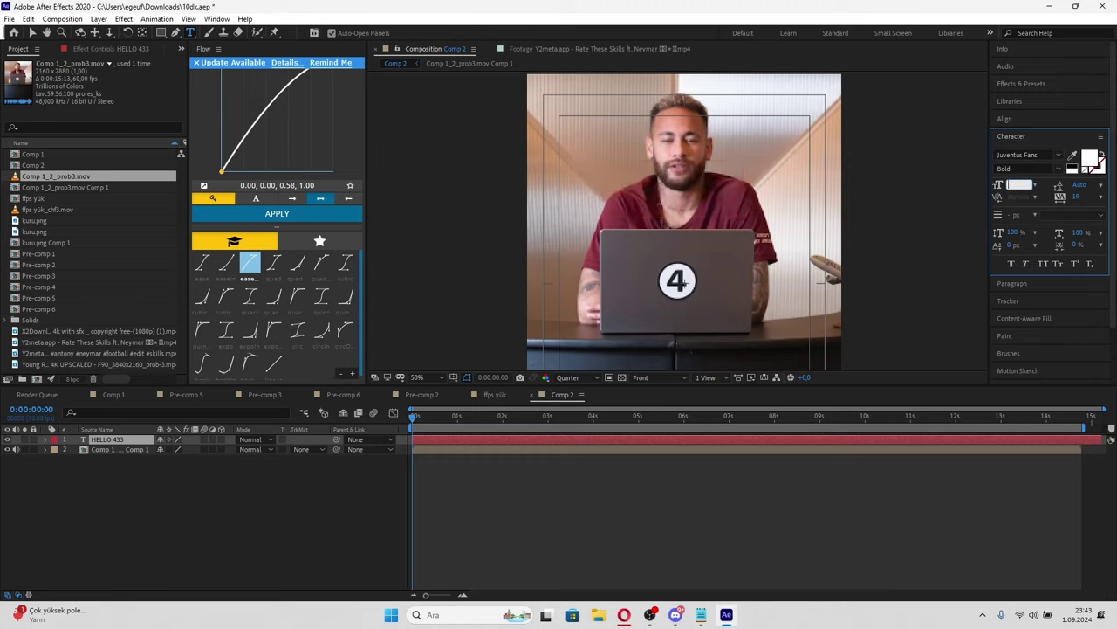
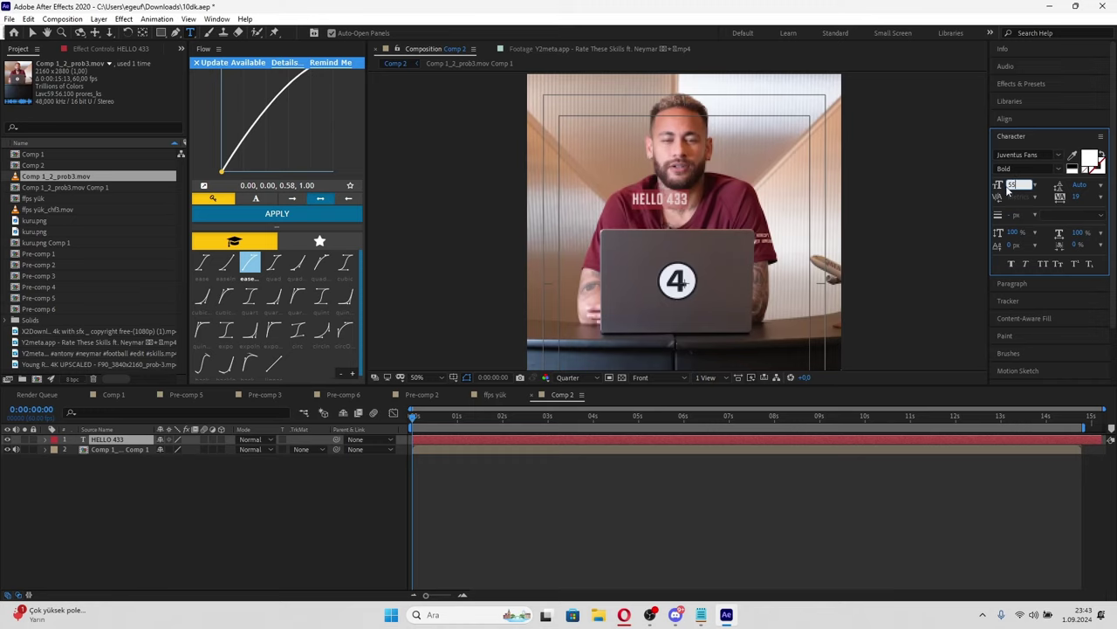
- Set the HELLO 433 caption's font size to 75 px in the Character panel
{"action": "scroll", "coordinate": [738, 319], "scroll_direction": "down", "scroll_amount": 2}
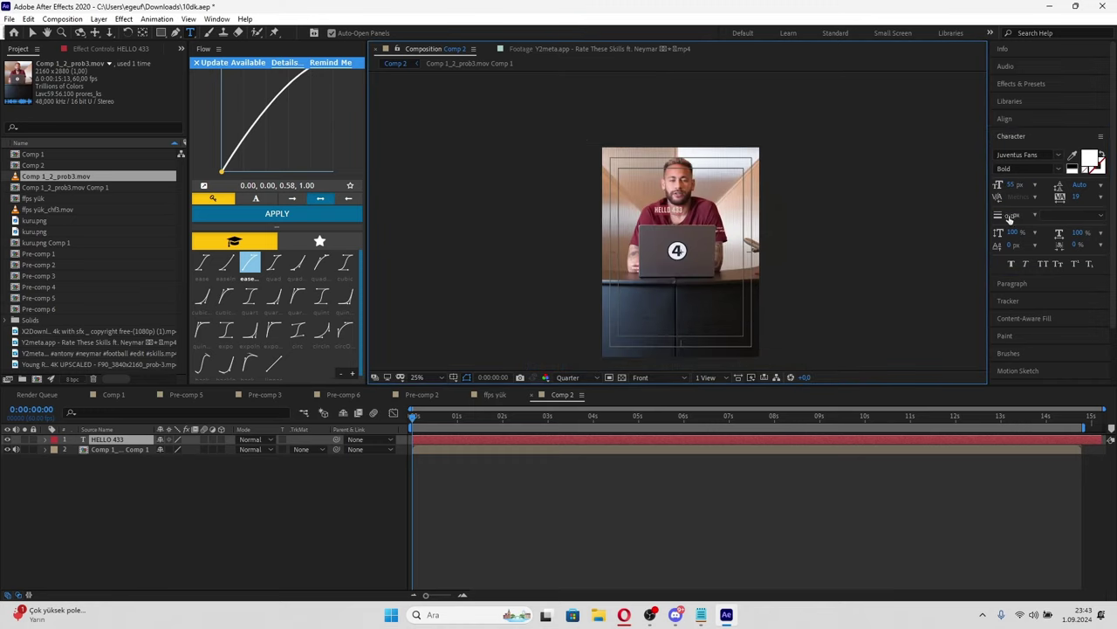
{"action": "left_click", "coordinate": [1016, 184]}
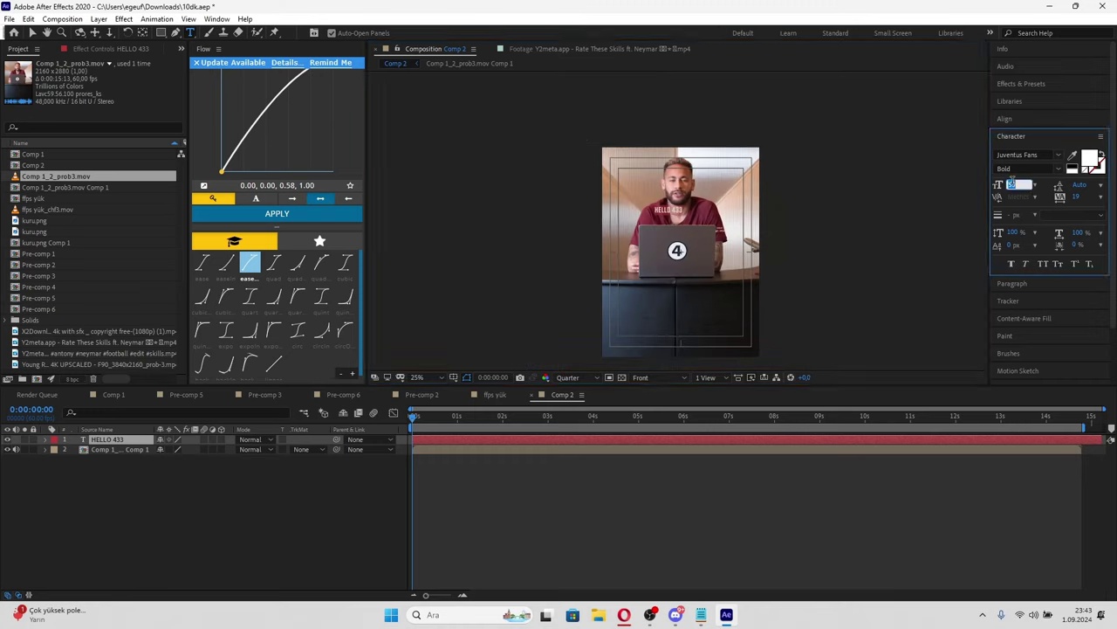
{"action": "type", "text": "5"}
{"action": "type", "text": "00"}
{"action": "key", "text": "BackSpace"}
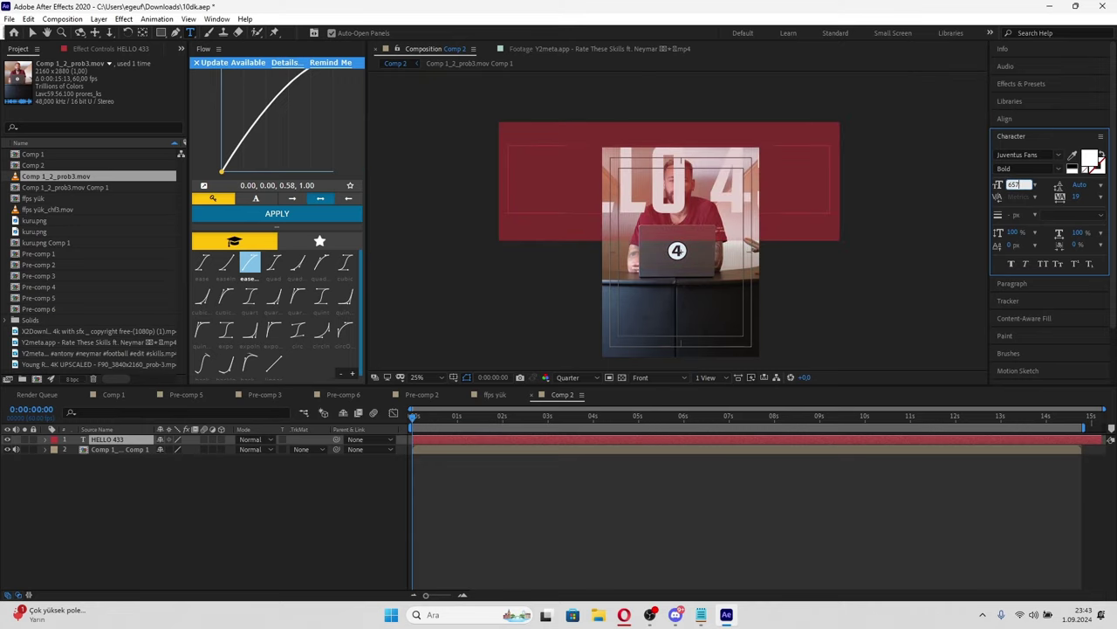
{"action": "key", "text": "BackSpace"}
{"action": "key", "text": "BackSpace"}
{"action": "type", "text": "5"}
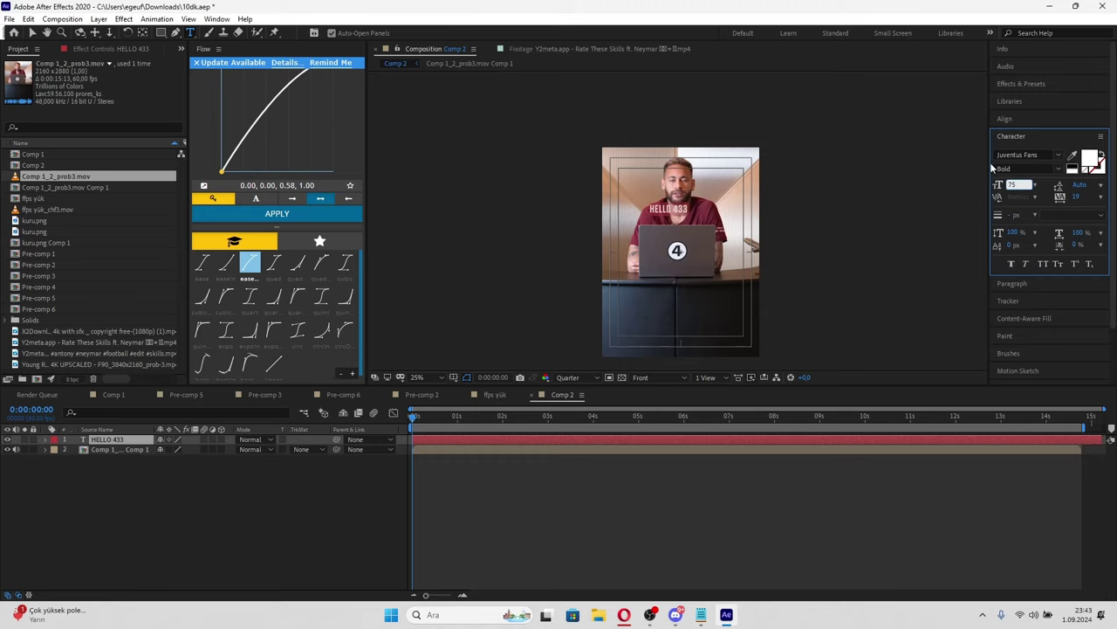
{"action": "left_click", "coordinate": [1005, 118]}
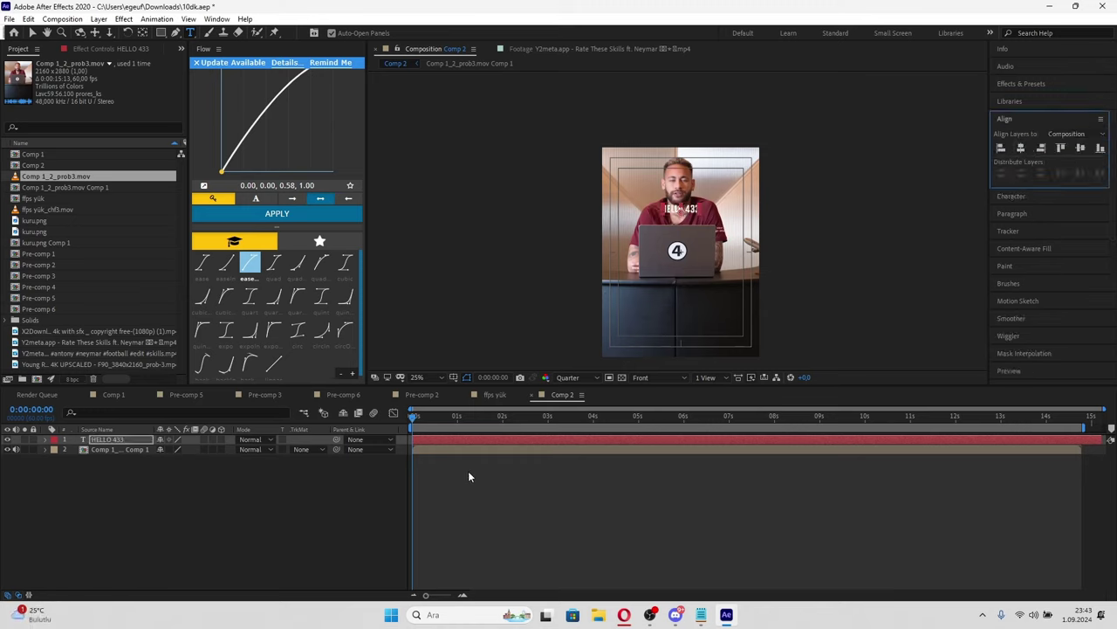
- Show the caption's Position, place it over the laptop, and preview the opening seconds
{"action": "key", "text": "p"}
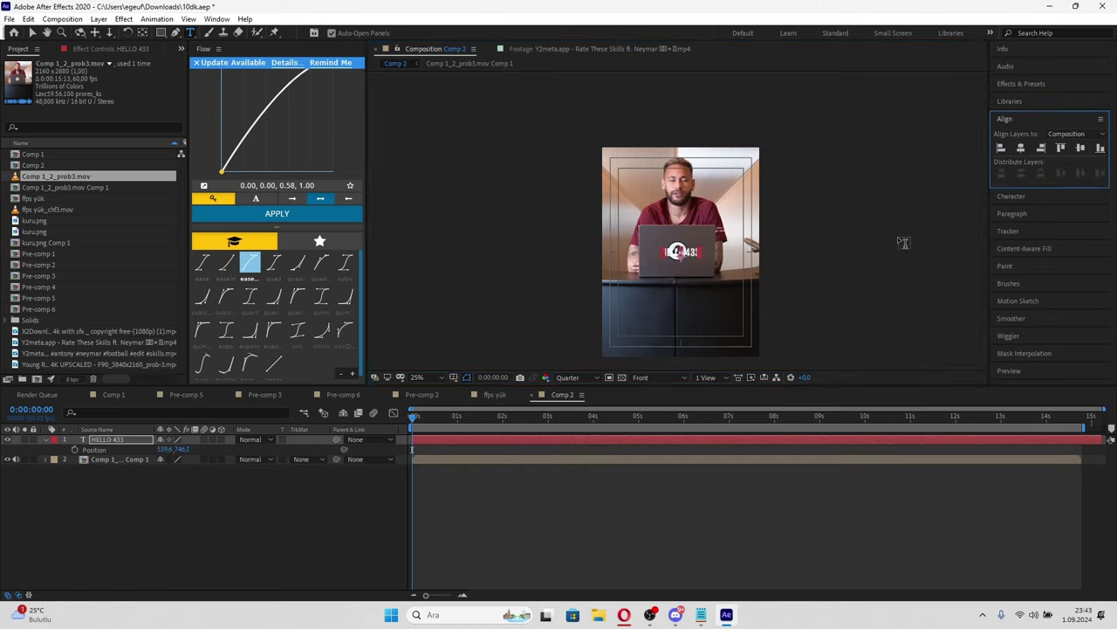
{"action": "scroll", "coordinate": [903, 242], "scroll_direction": "up", "scroll_amount": 2}
{"action": "left_click", "coordinate": [627, 476]}
{"action": "left_click_drag", "start_coordinate": [466, 424], "coordinate": [328, 431]}
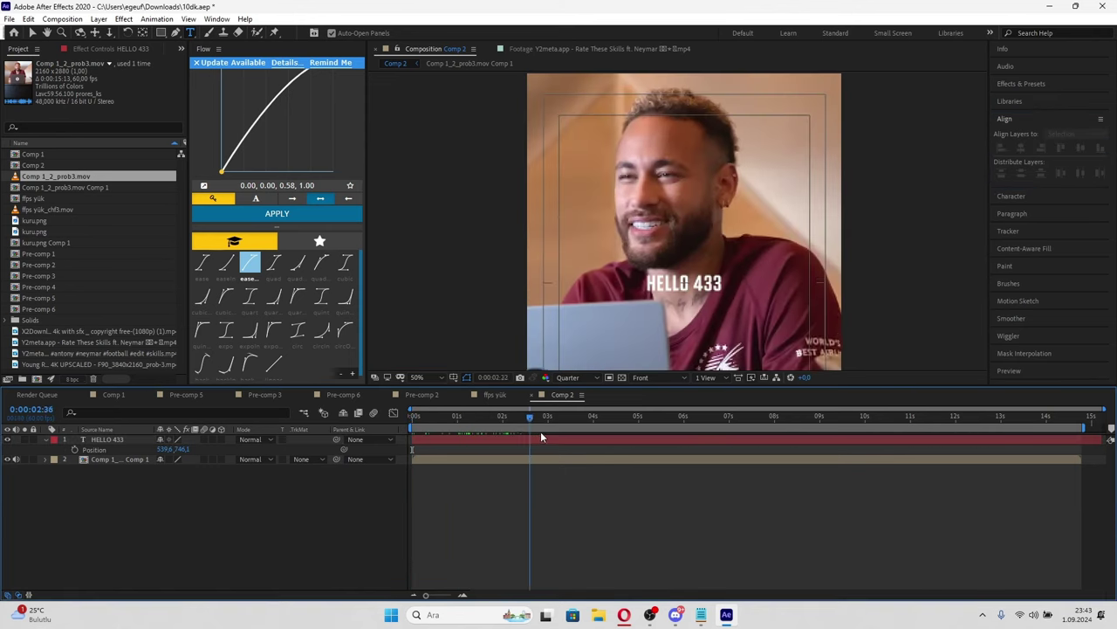
{"action": "key", "text": "comma"}
{"action": "key", "text": "comma"}
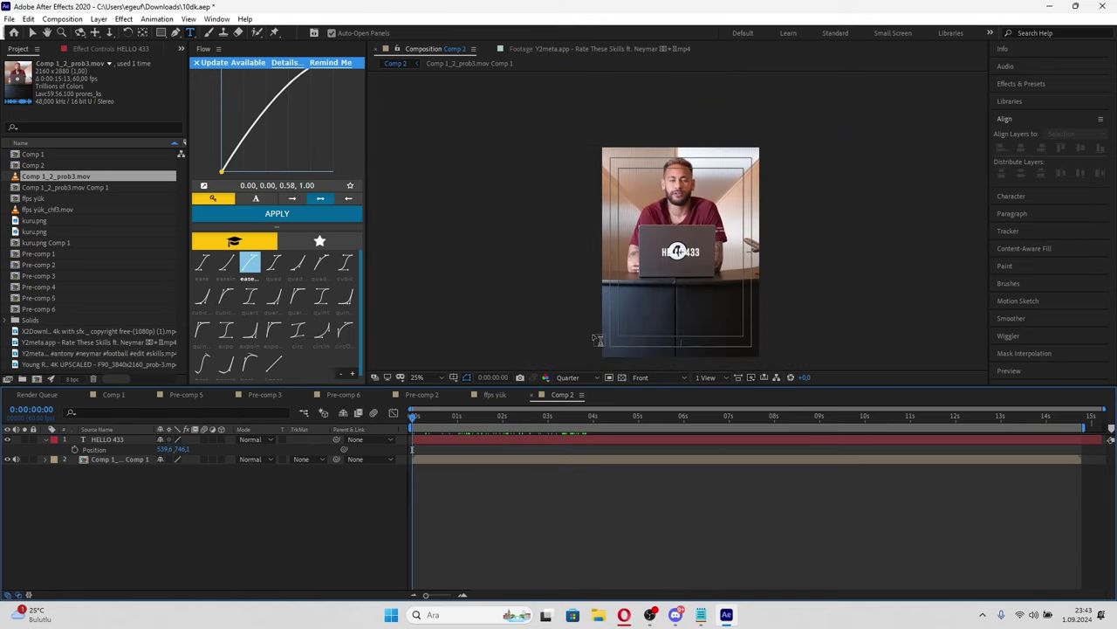
{"action": "key", "text": "period"}
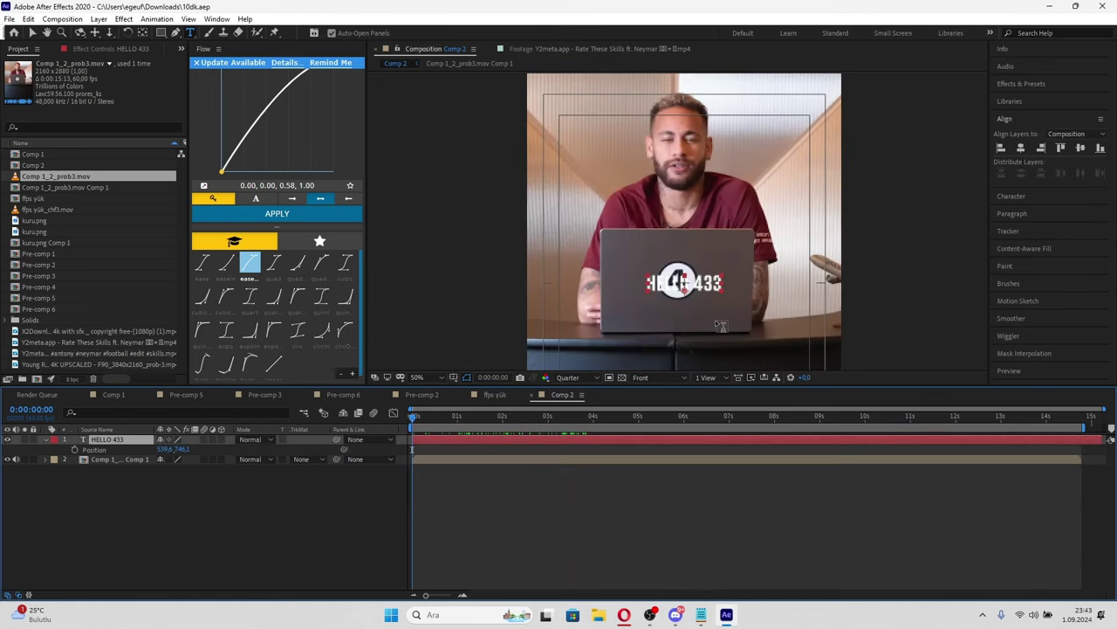
{"action": "key", "text": "space"}
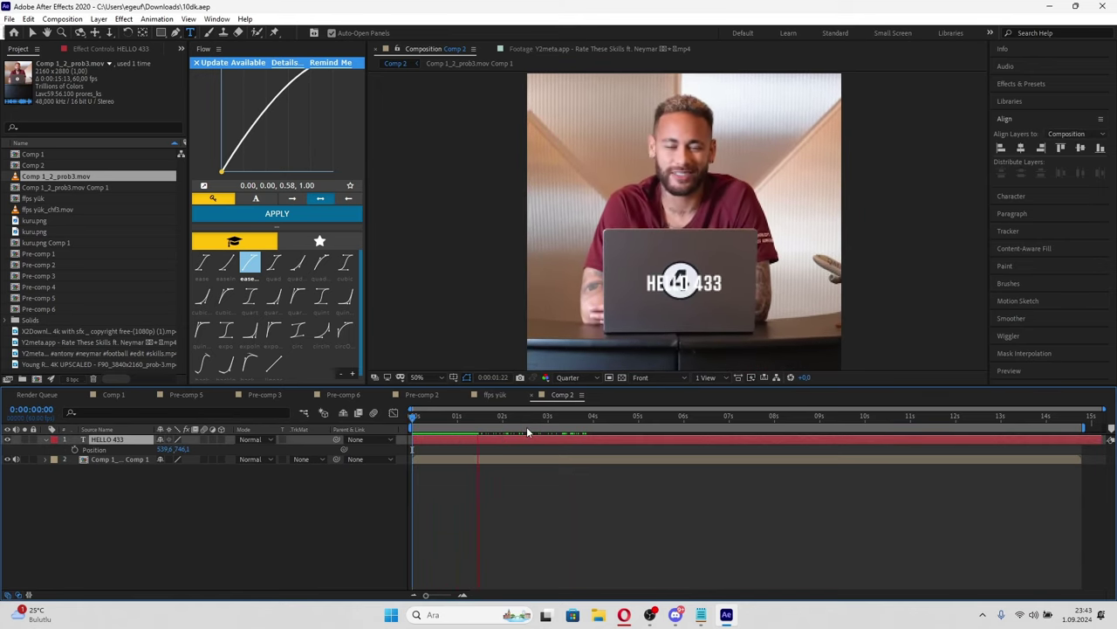
- Split the HELLO 433 layer at 0:00:01:27 and delete the later part
{"action": "left_click", "coordinate": [471, 422]}
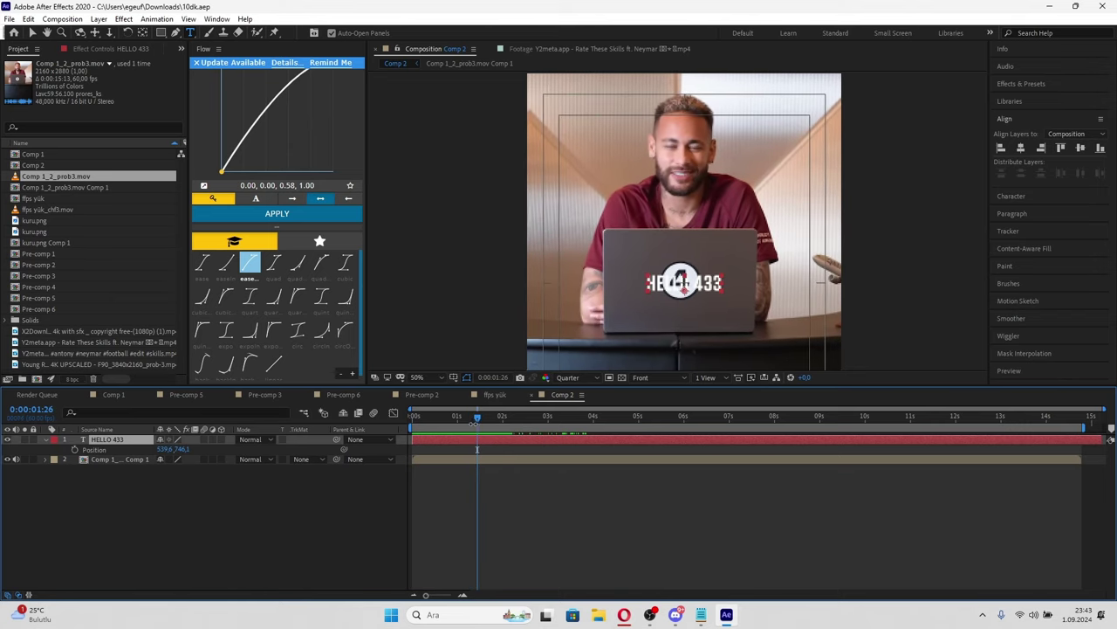
{"action": "left_click_drag", "start_coordinate": [471, 421], "coordinate": [478, 422]}
{"action": "key", "text": "ctrl+shift+d"}
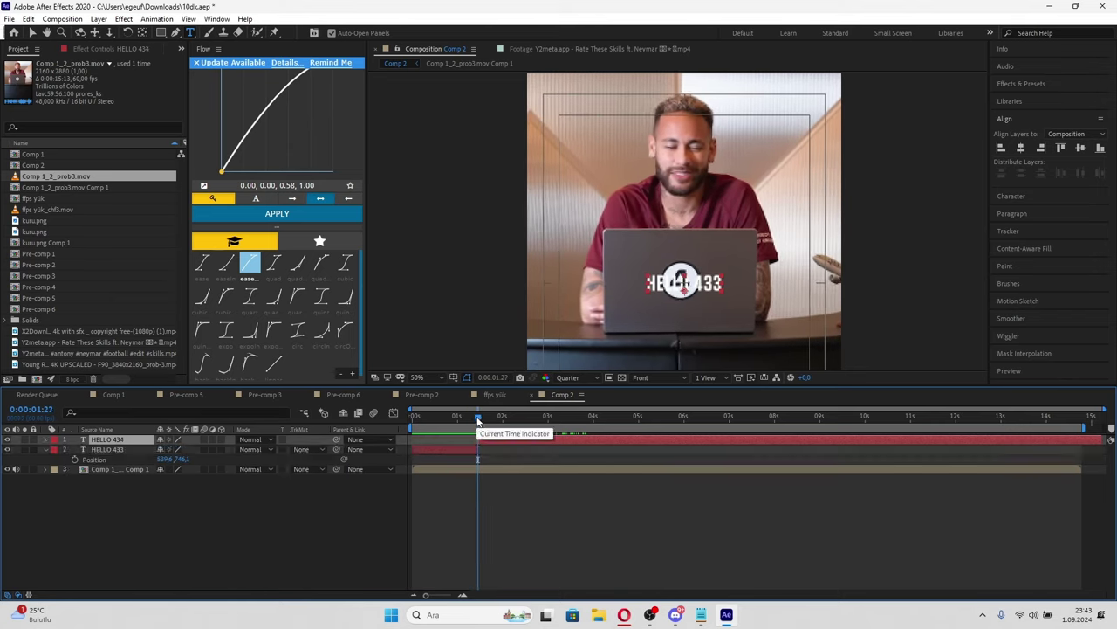
{"action": "key", "text": "Delete"}
{"action": "key", "text": "Home"}
{"action": "left_click", "coordinate": [1023, 83]}
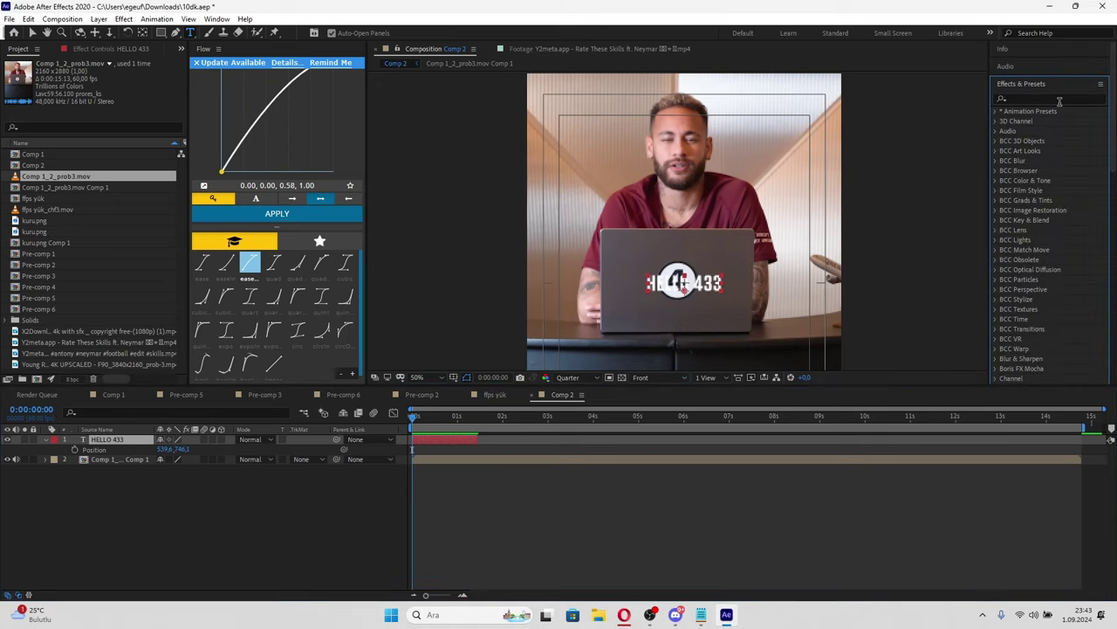
- Maximize Effects & Presets and switch the workspace to All Panels
{"action": "double_click", "coordinate": [1024, 83]}
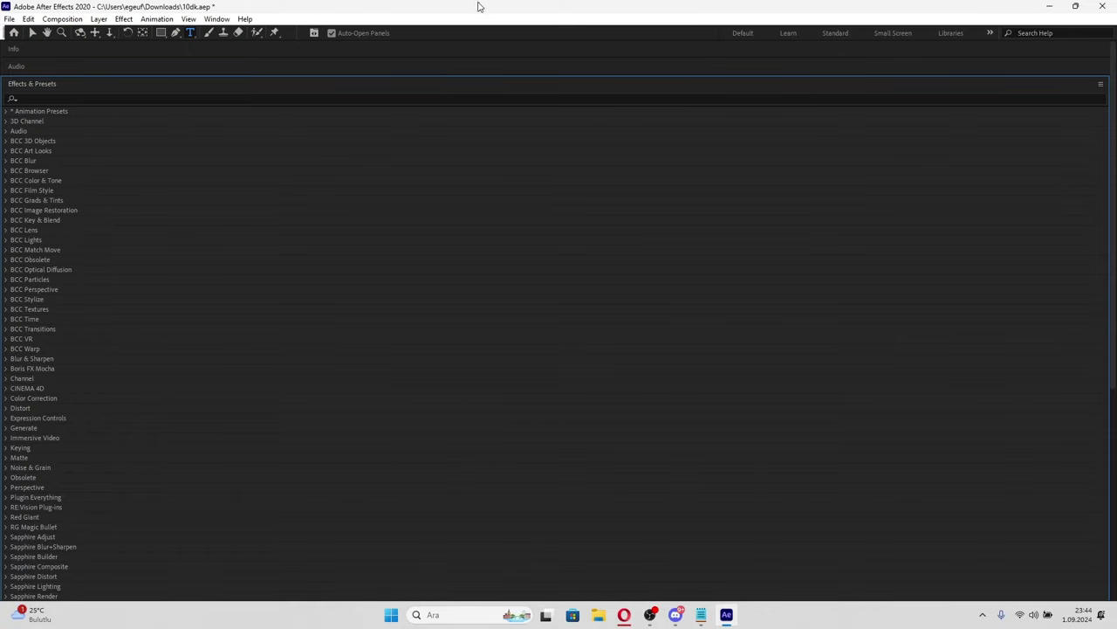
{"action": "left_click_drag", "start_coordinate": [478, 7], "coordinate": [514, 42]}
{"action": "double_click", "coordinate": [366, 46]}
{"action": "left_click", "coordinate": [216, 19]}
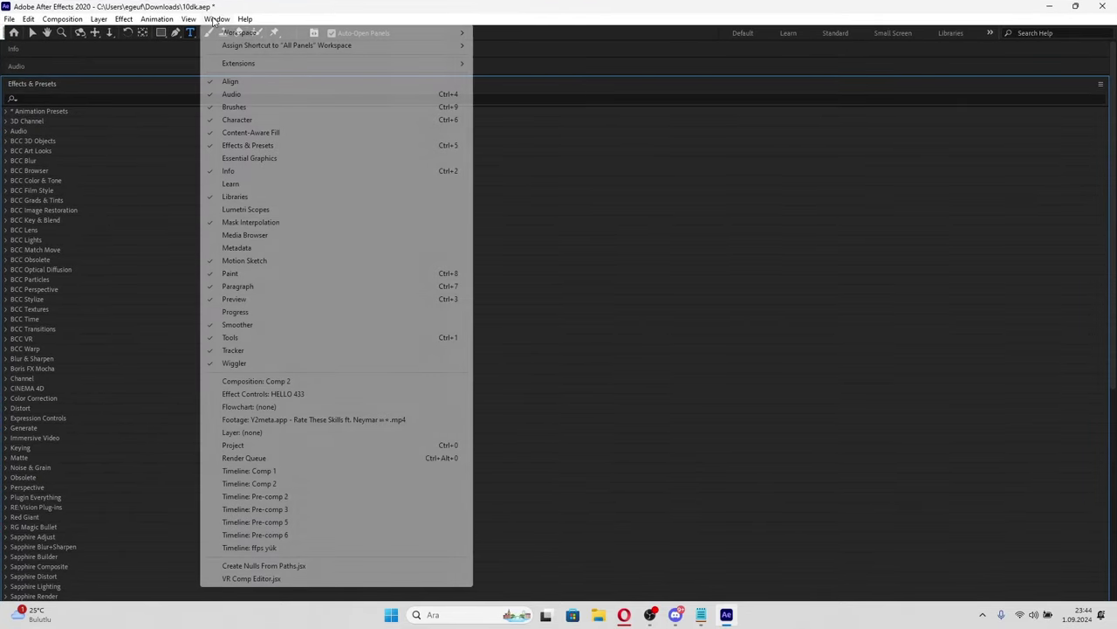
{"action": "mouse_move", "coordinate": [244, 34]}
{"action": "left_click", "coordinate": [516, 34]}
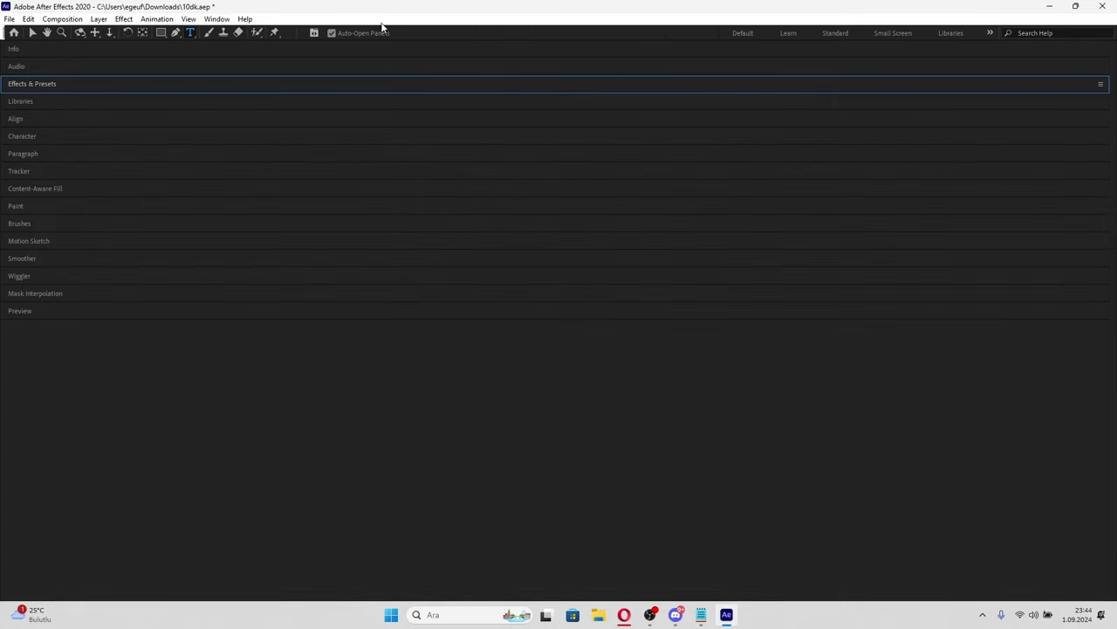
- Reset the workspace to its saved layout
{"action": "left_click_drag", "start_coordinate": [384, 10], "coordinate": [399, 19]}
{"action": "double_click", "coordinate": [611, 32]}
{"action": "left_click", "coordinate": [217, 19]}
{"action": "mouse_move", "coordinate": [246, 20]}
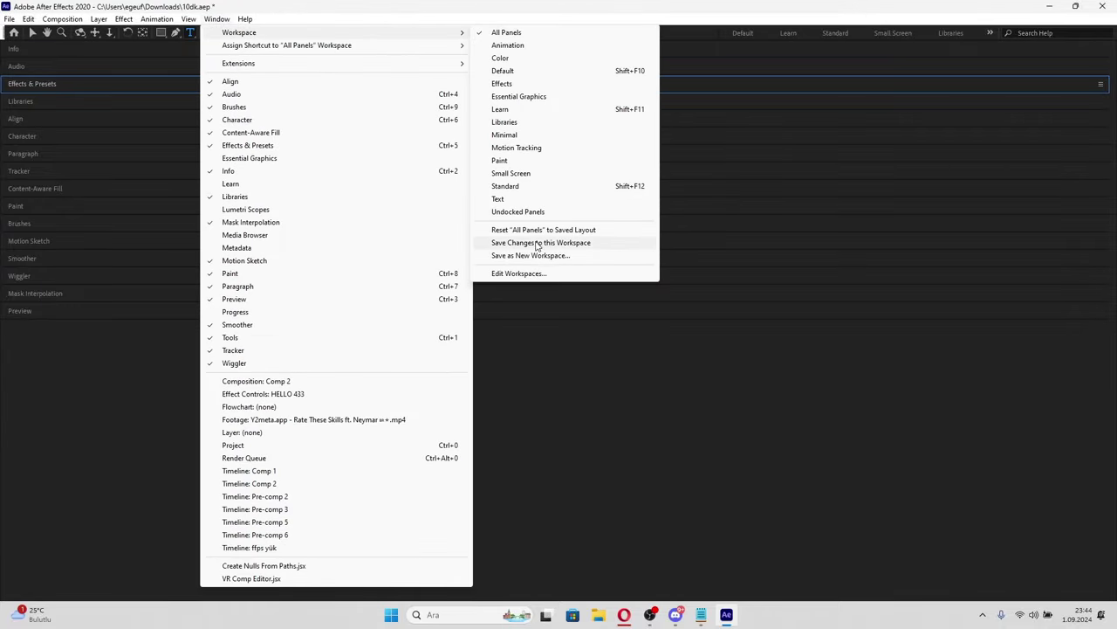
{"action": "left_click", "coordinate": [533, 230]}
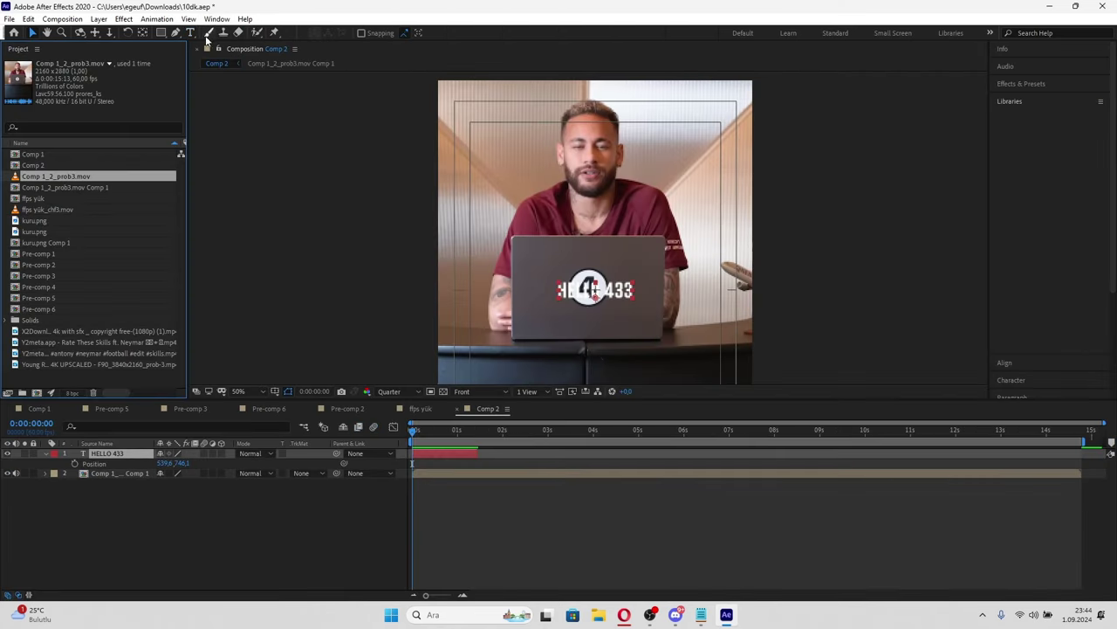
- Apply the Fade Up Words preset to the HELLO 433 caption and preview it
{"action": "left_click", "coordinate": [364, 424]}
{"action": "left_click", "coordinate": [1020, 84]}
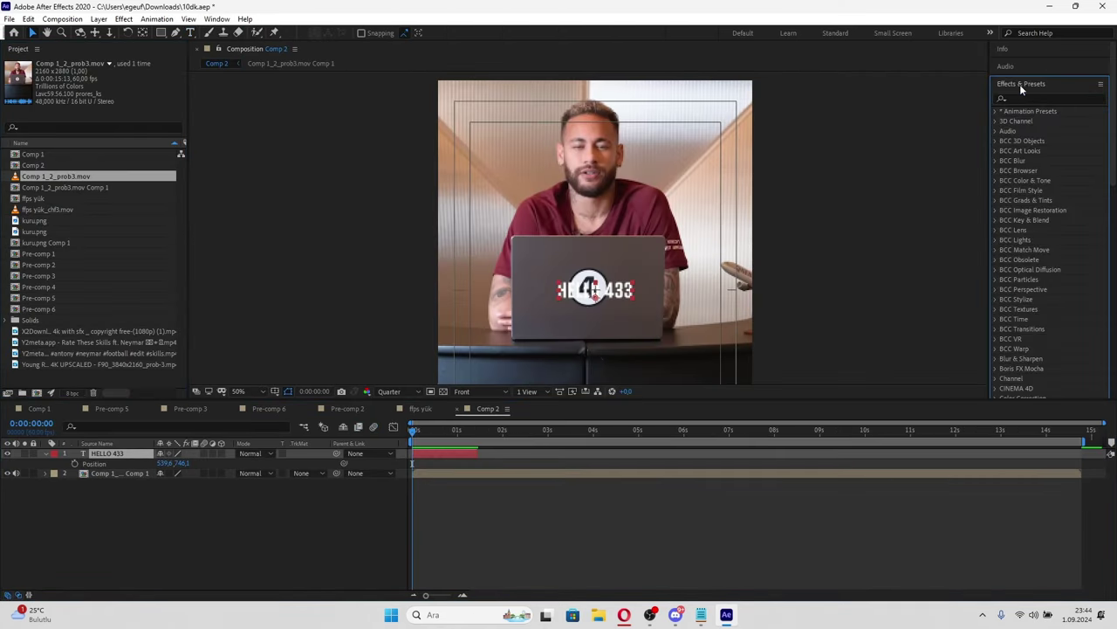
{"action": "left_click", "coordinate": [1031, 98]}
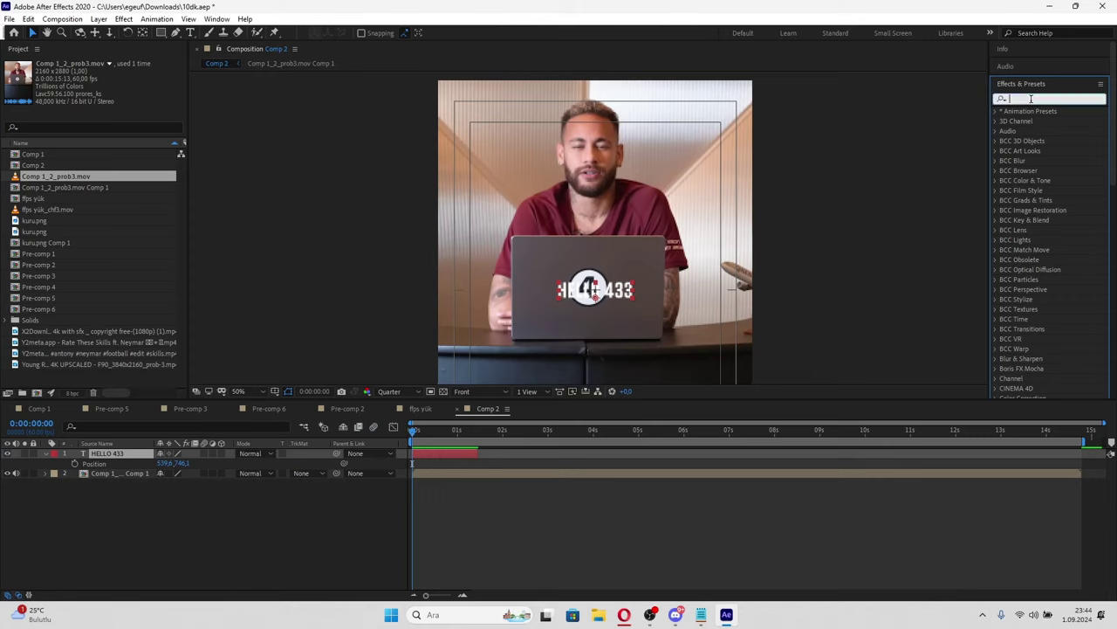
{"action": "type", "text": "fade u"}
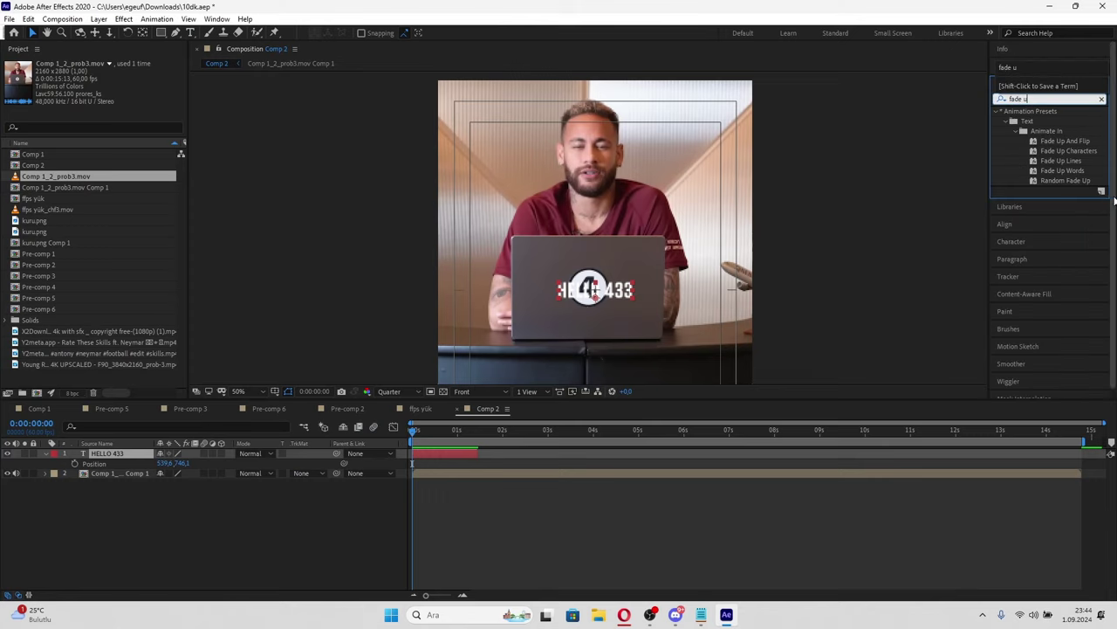
{"action": "left_click_drag", "start_coordinate": [1063, 171], "coordinate": [437, 452]}
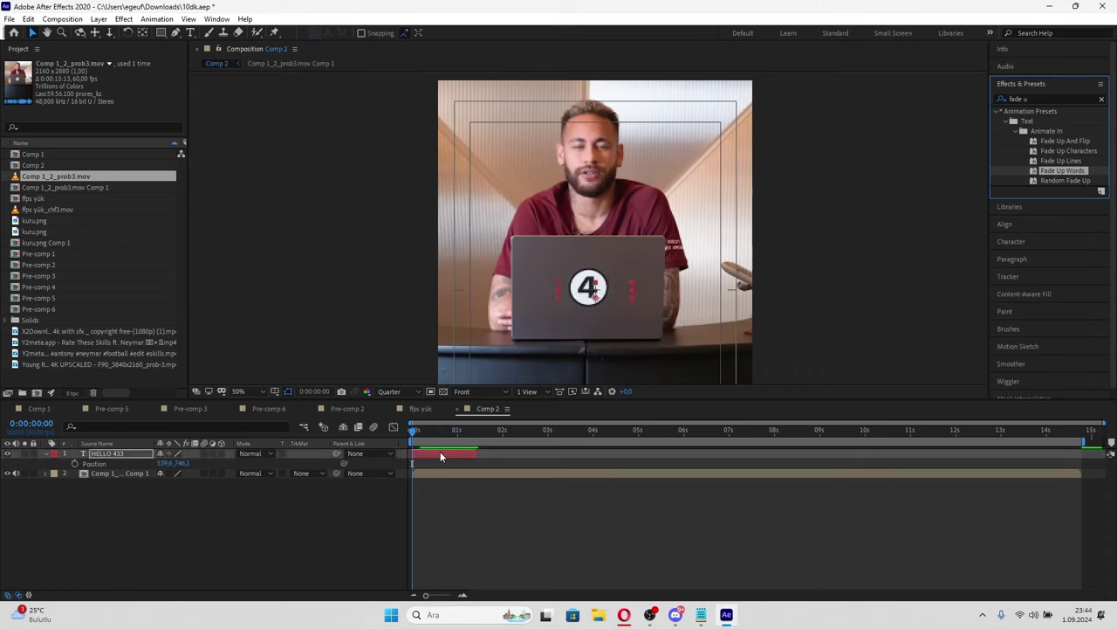
{"action": "key", "text": "space"}
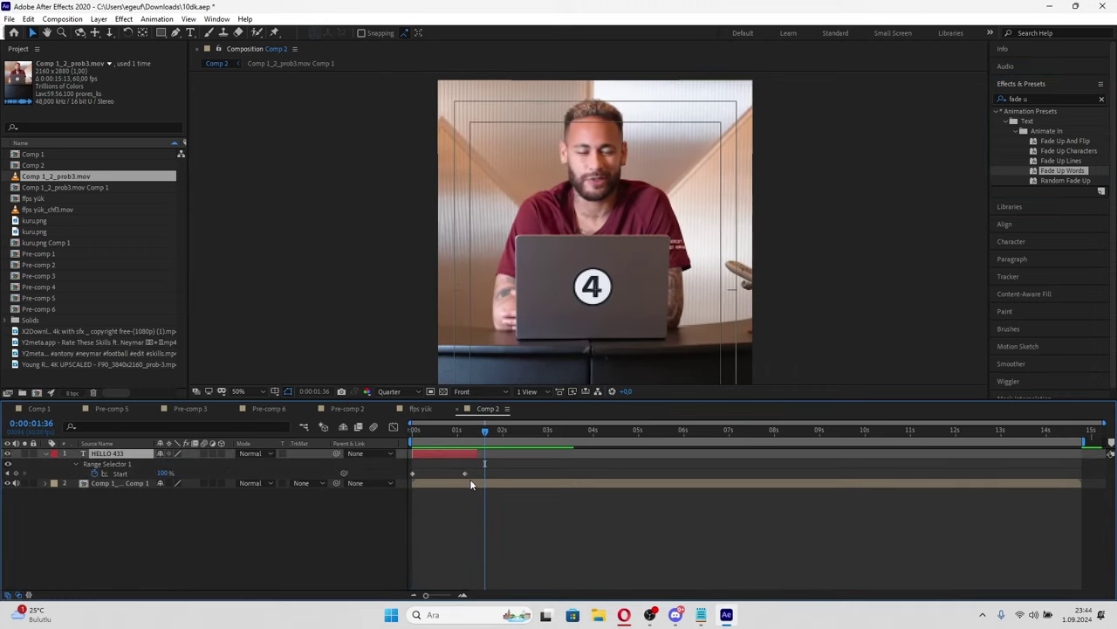
- Reveal the caption's keyframes and Transform properties at 0:00:01:09
{"action": "key", "text": "u"}
{"action": "key", "text": "space"}
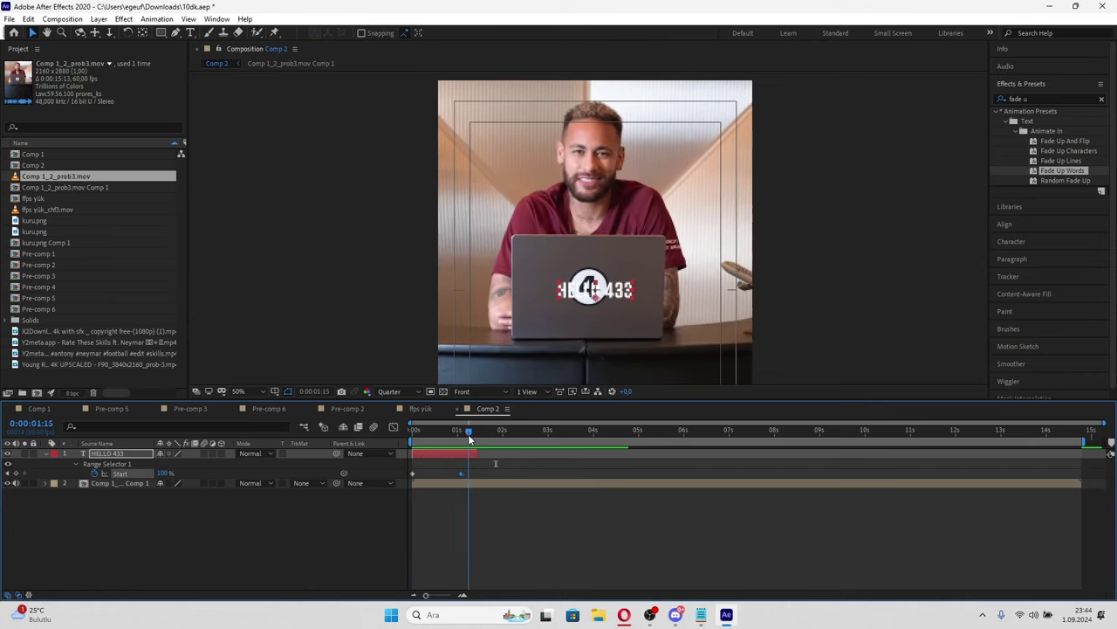
{"action": "left_click_drag", "start_coordinate": [468, 432], "coordinate": [465, 433]}
{"action": "left_click", "coordinate": [46, 454]}
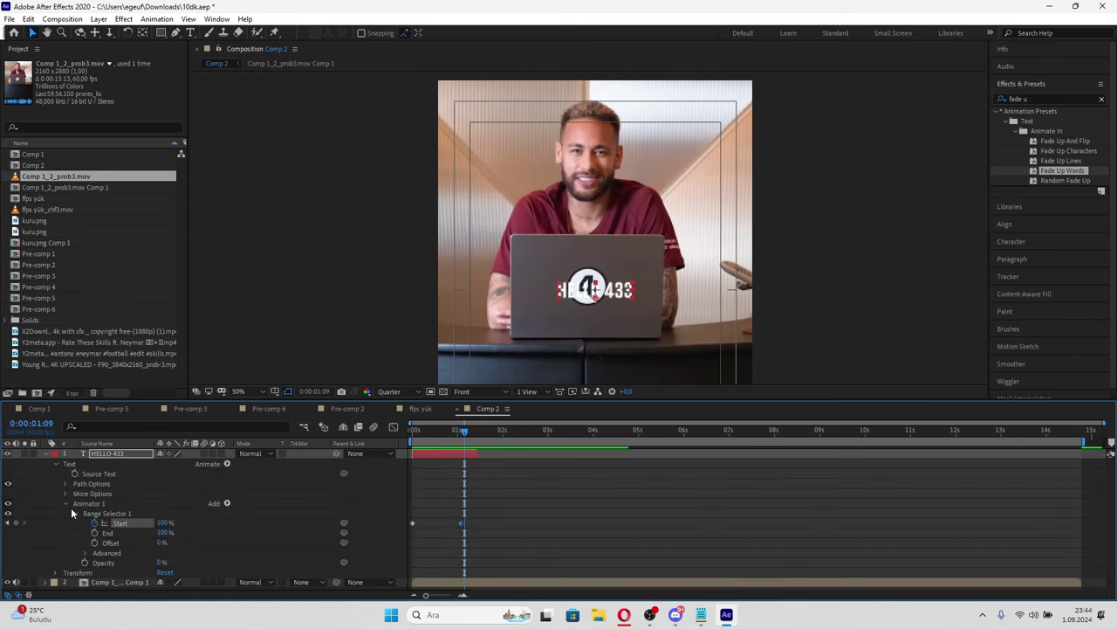
{"action": "left_click", "coordinate": [54, 573]}
{"action": "scroll", "coordinate": [391, 494], "scroll_direction": "down", "scroll_amount": 2}
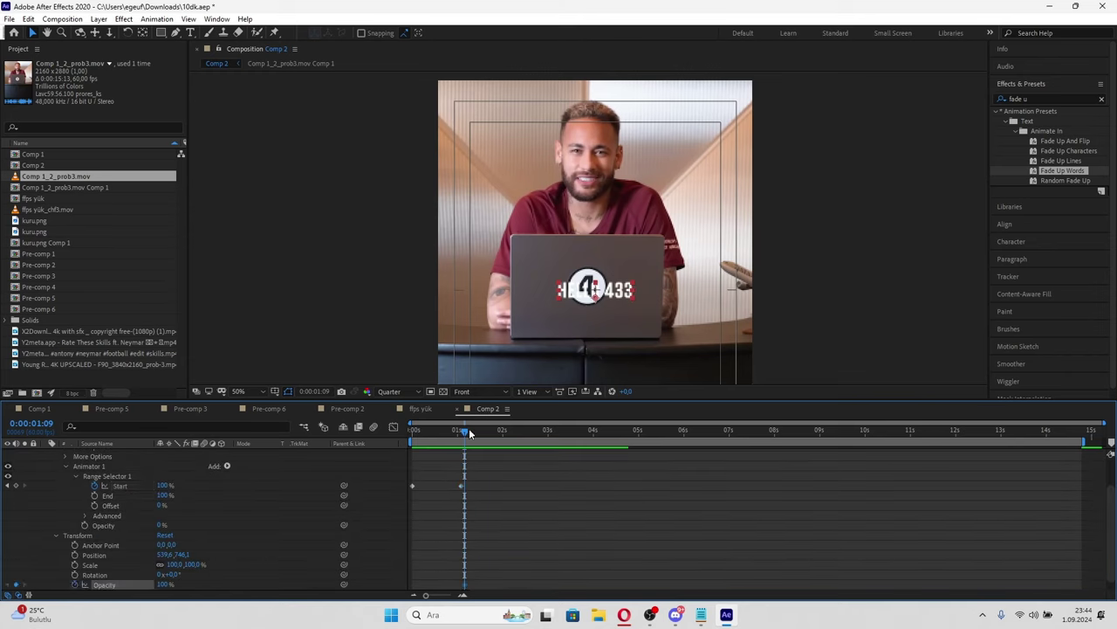
- Keyframe the caption's Opacity to 0% at 0:00:01:26 and save the project
{"action": "left_click_drag", "start_coordinate": [469, 431], "coordinate": [477, 431]}
{"action": "type", "text": "0"}
{"action": "key", "text": "Return"}
{"action": "scroll", "coordinate": [55, 577], "scroll_direction": "down", "scroll_amount": 1}
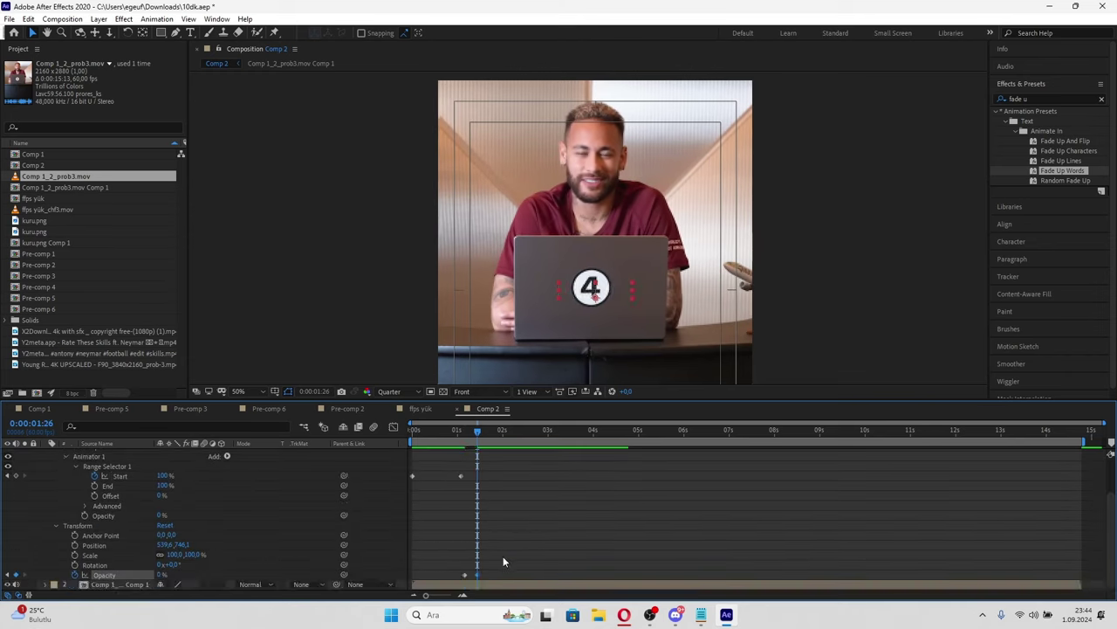
{"action": "left_click_drag", "start_coordinate": [498, 563], "coordinate": [453, 582]}
{"action": "left_click_drag", "start_coordinate": [462, 434], "coordinate": [488, 434]}
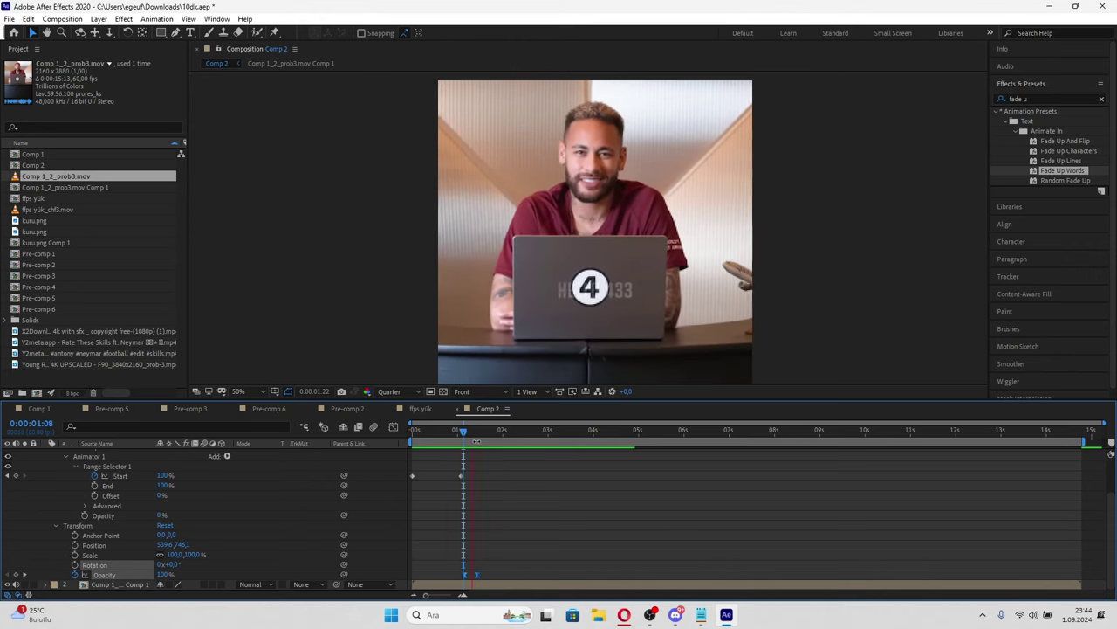
{"action": "scroll", "coordinate": [602, 508], "scroll_direction": "up", "scroll_amount": 2}
{"action": "key", "text": "ctrl+s"}
{"action": "left_click", "coordinate": [701, 615]}
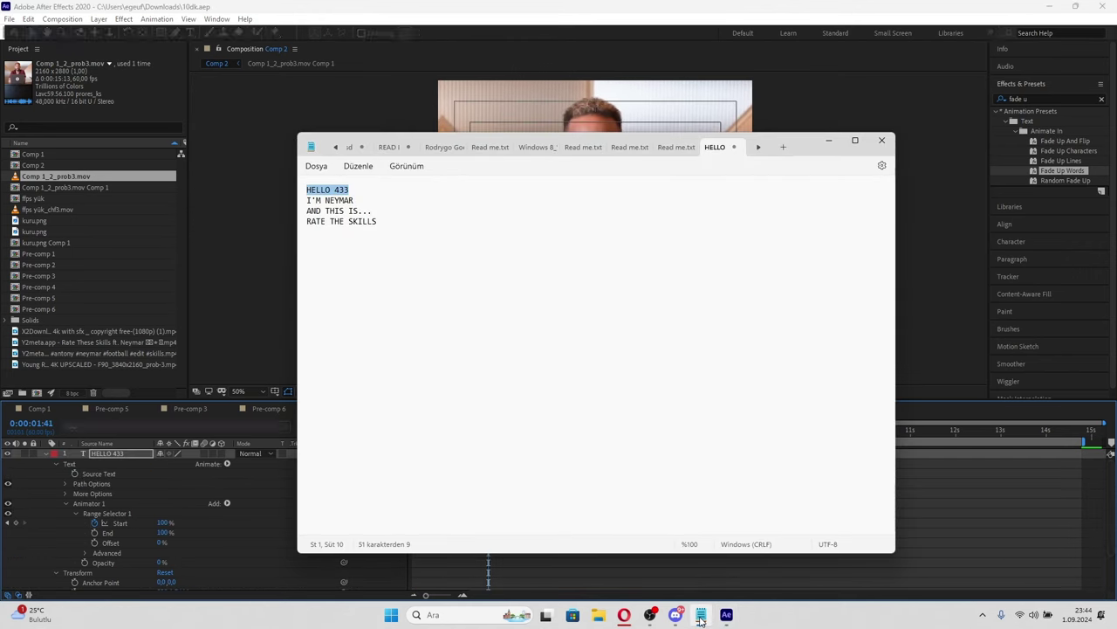
- Duplicate the caption layer and shift the copy to start around 2 seconds
{"action": "left_click", "coordinate": [701, 615]}
{"action": "key", "text": "ctrl+d"}
{"action": "mouse_move", "coordinate": [448, 453]}
{"action": "left_mouse_down"}
{"action": "mouse_move", "coordinate": [553, 453]}
{"action": "mouse_move", "coordinate": [503, 455]}
{"action": "left_mouse_up"}
{"action": "left_click", "coordinate": [452, 431]}
- Copy the I'M NEYMAR line from the Notepad script and return to After Effects
{"action": "key", "text": "alt+Tab"}
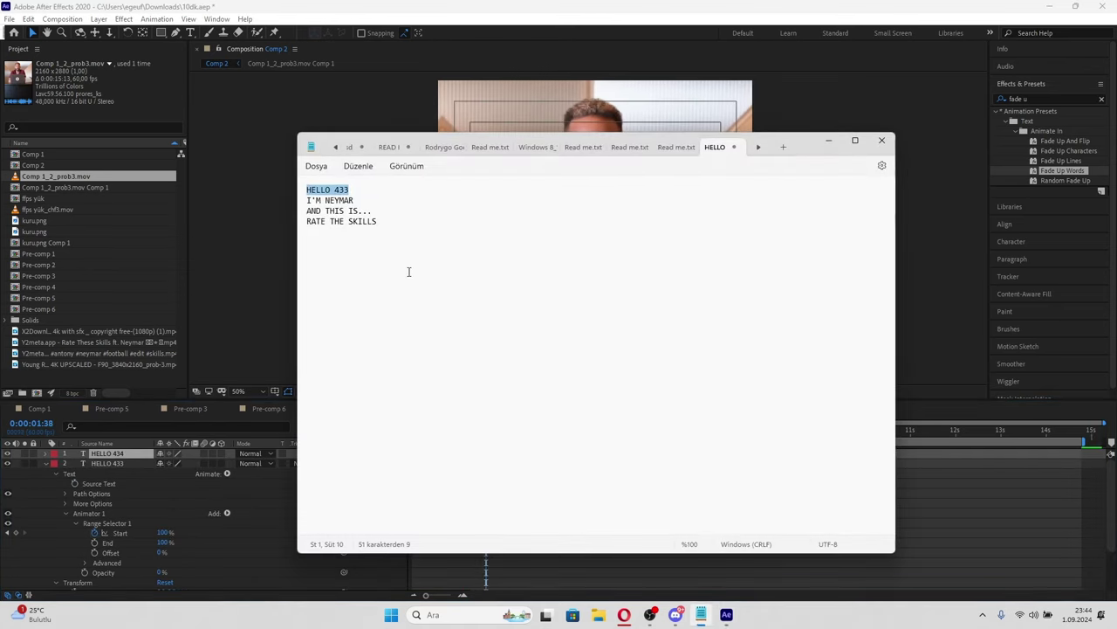
{"action": "key", "text": "Down"}
{"action": "key", "text": "Home"}
{"action": "key", "text": "shift+End"}
{"action": "key", "text": "ctrl+c"}
{"action": "key", "text": "alt+Tab"}
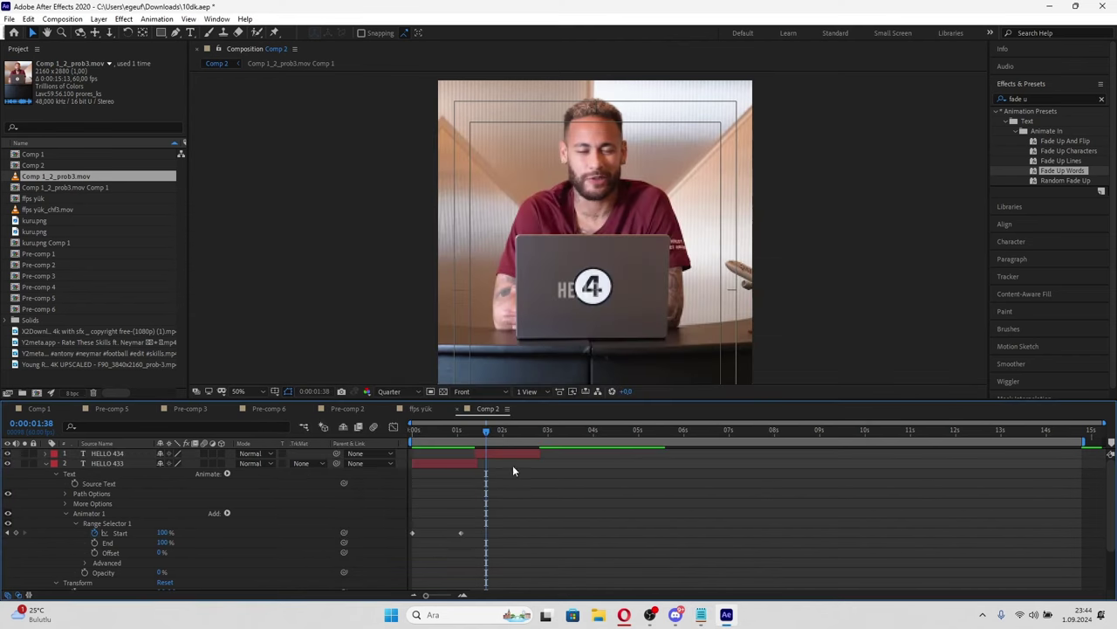
- Paste I'M NEYMAR into the top caption layer and play back the timing
{"action": "double_click", "coordinate": [508, 452]}
{"action": "key", "text": "ctrl+v"}
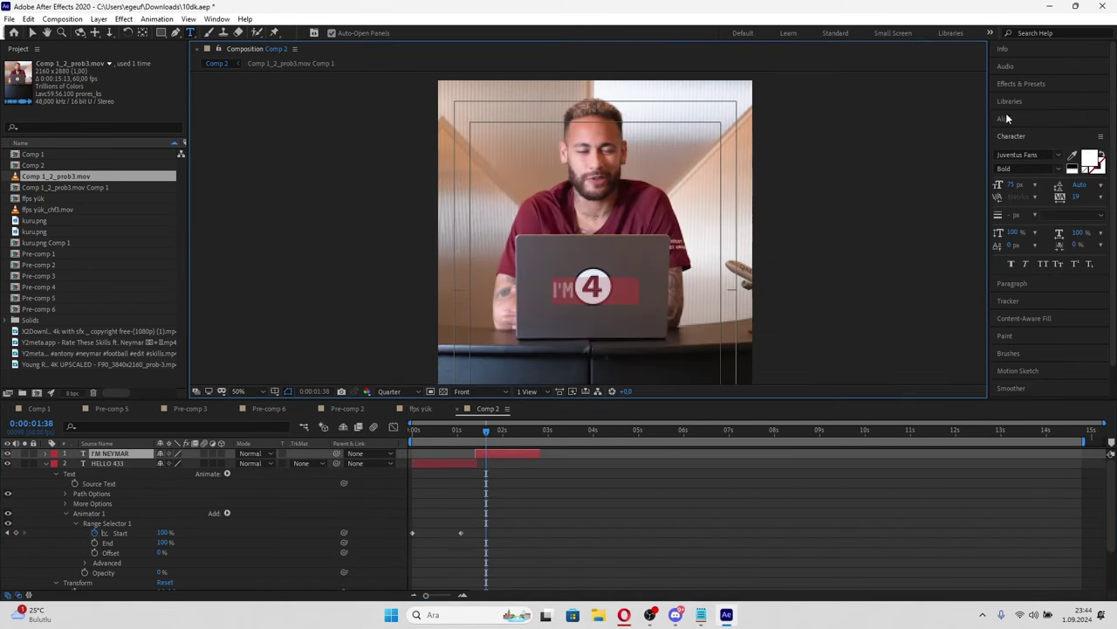
{"action": "left_click", "coordinate": [1004, 118]}
{"action": "left_click", "coordinate": [464, 431]}
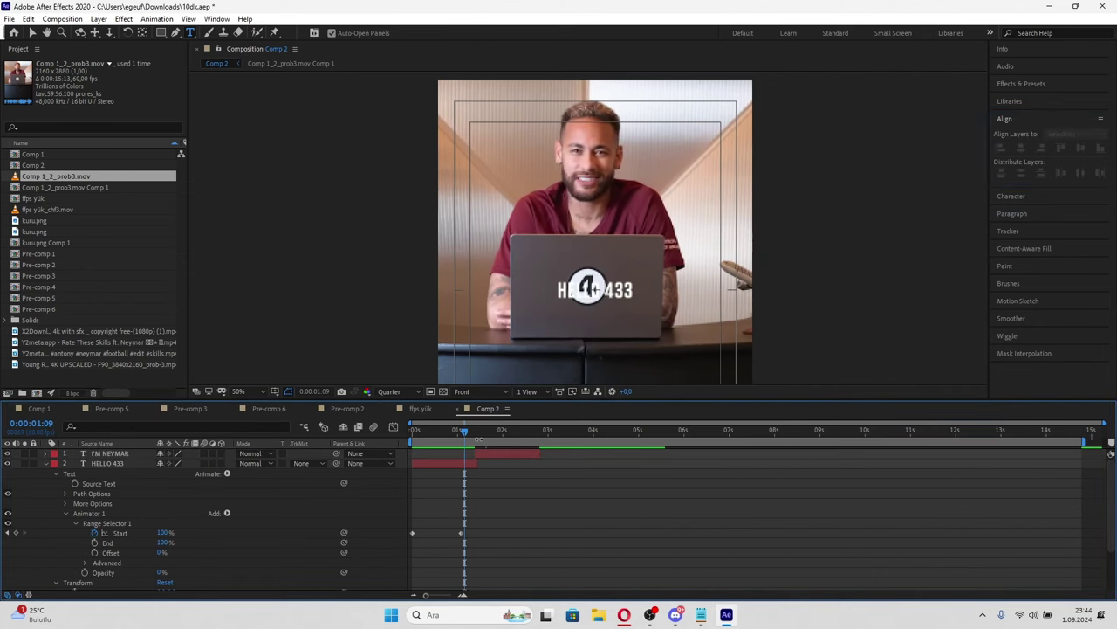
{"action": "key", "text": "space"}
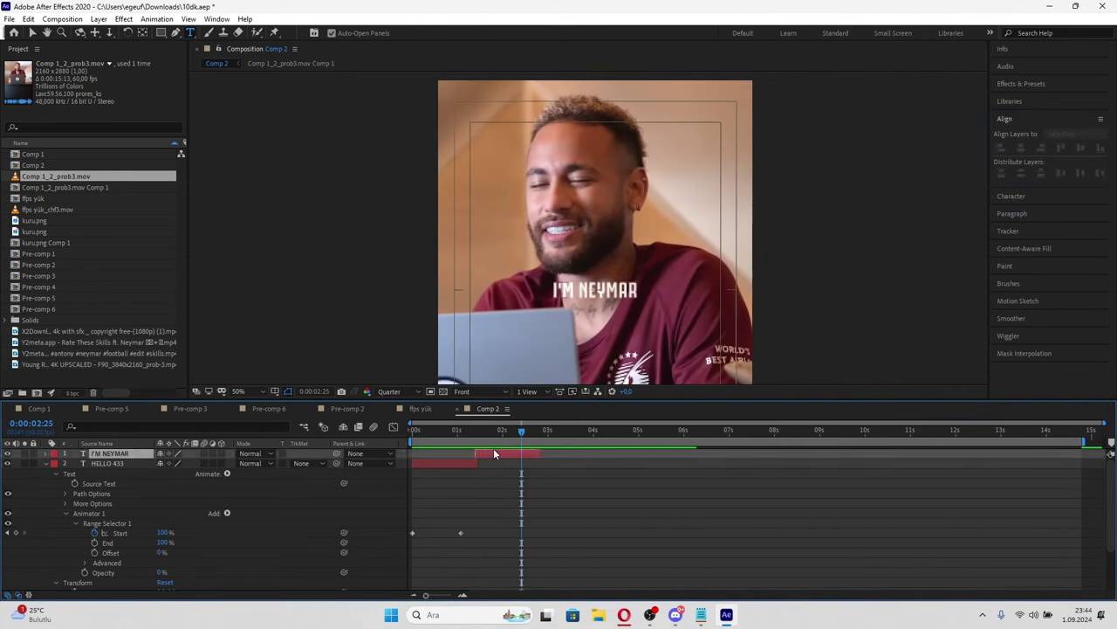
- Shift the I'M NEYMAR caption's Start keyframe slightly earlier and preview
{"action": "left_click", "coordinate": [493, 454]}
{"action": "key", "text": "u"}
{"action": "left_click_drag", "start_coordinate": [522, 473], "coordinate": [512, 474]}
{"action": "left_click", "coordinate": [464, 431]}
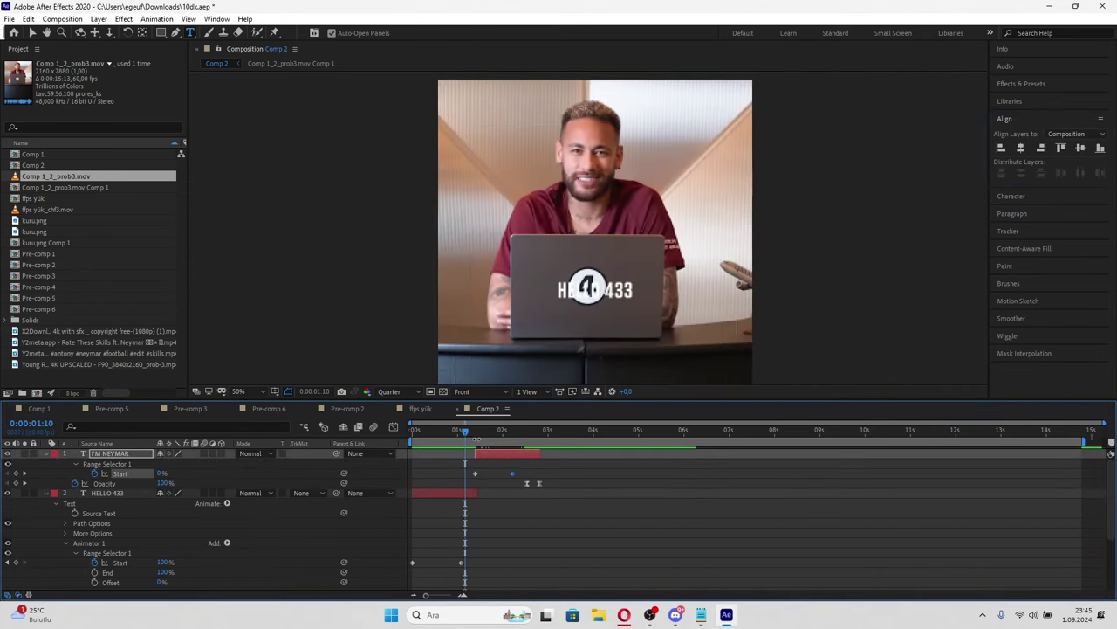
{"action": "key", "text": "k"}
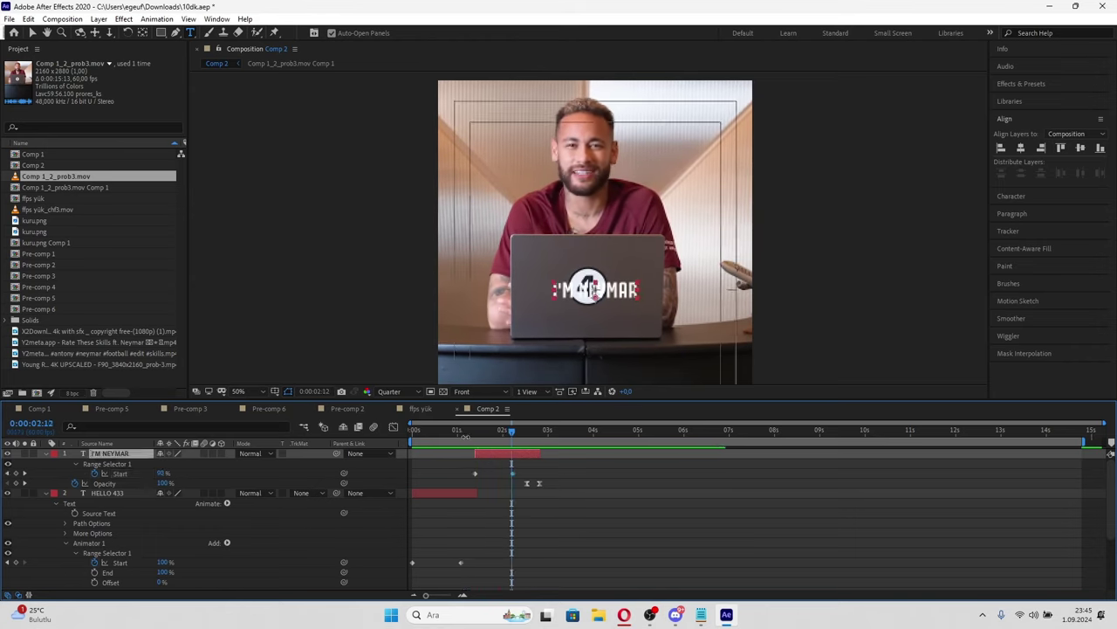
{"action": "key", "text": "space"}
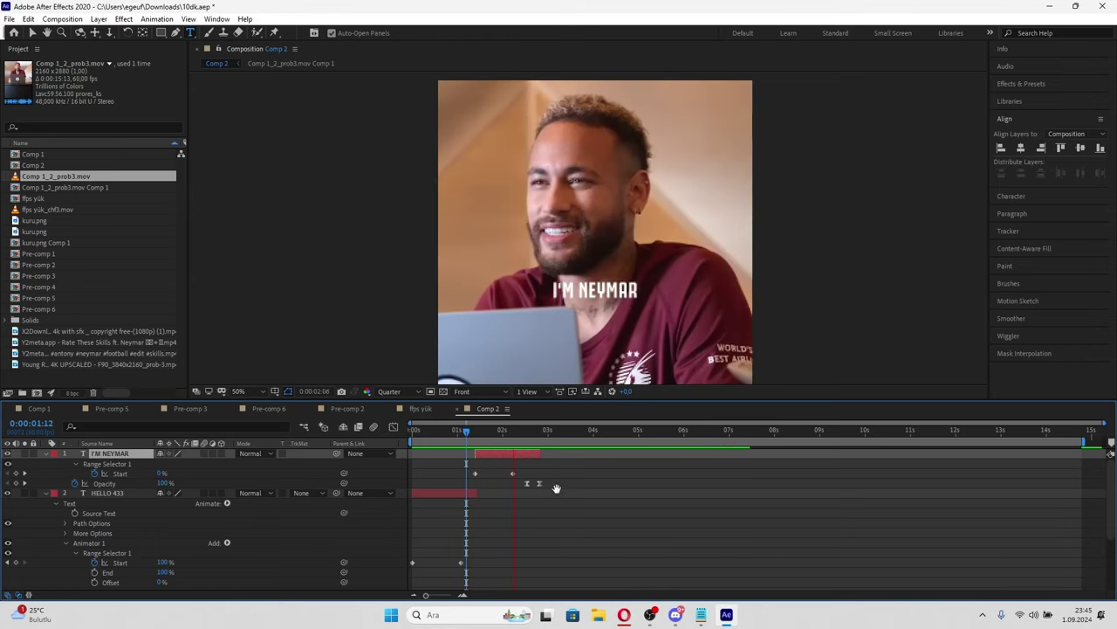
- Shift the Opacity fade keyframe slightly earlier, preview from 0:02:13, and dismiss the GPU error
{"action": "left_click", "coordinate": [524, 484]}
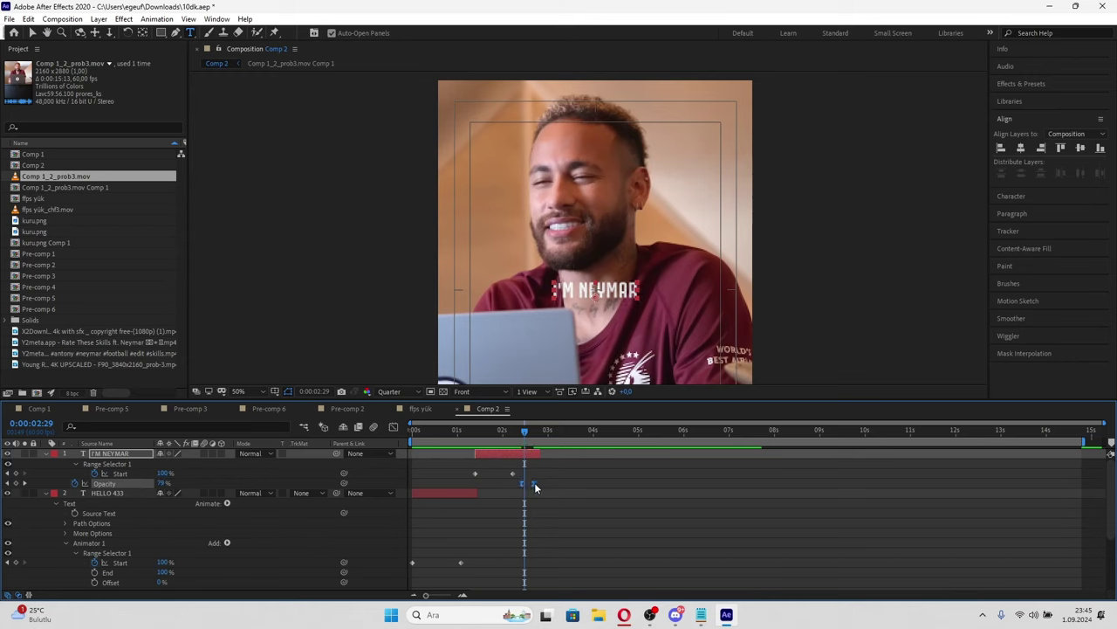
{"action": "left_click_drag", "start_coordinate": [534, 483], "coordinate": [526, 482]}
{"action": "left_click", "coordinate": [512, 430]}
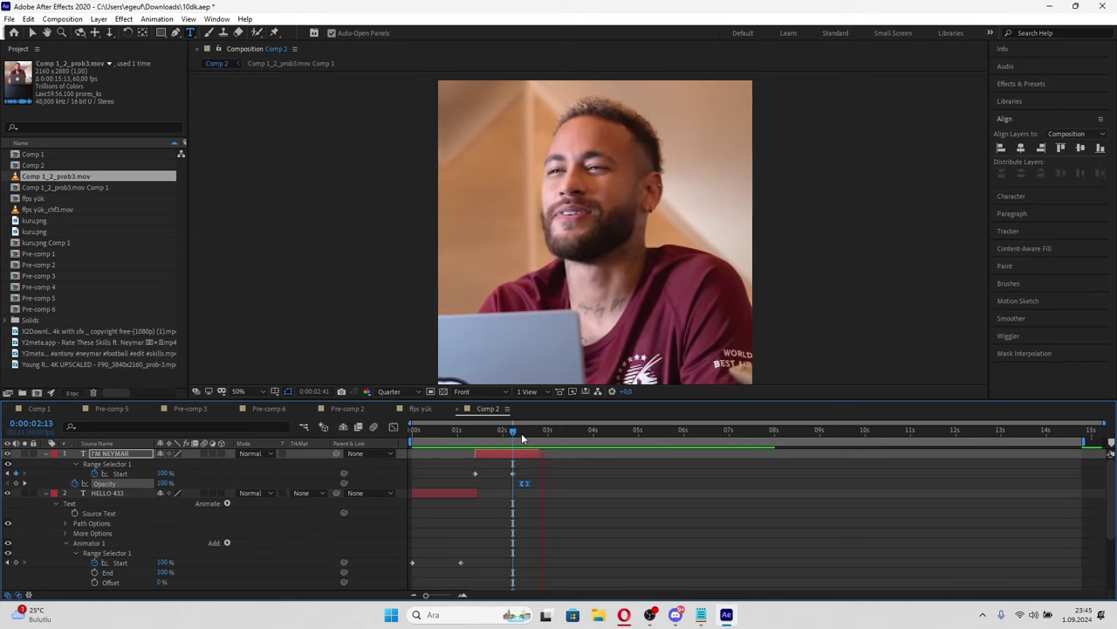
{"action": "key", "text": "space"}
{"action": "left_click", "coordinate": [669, 356]}
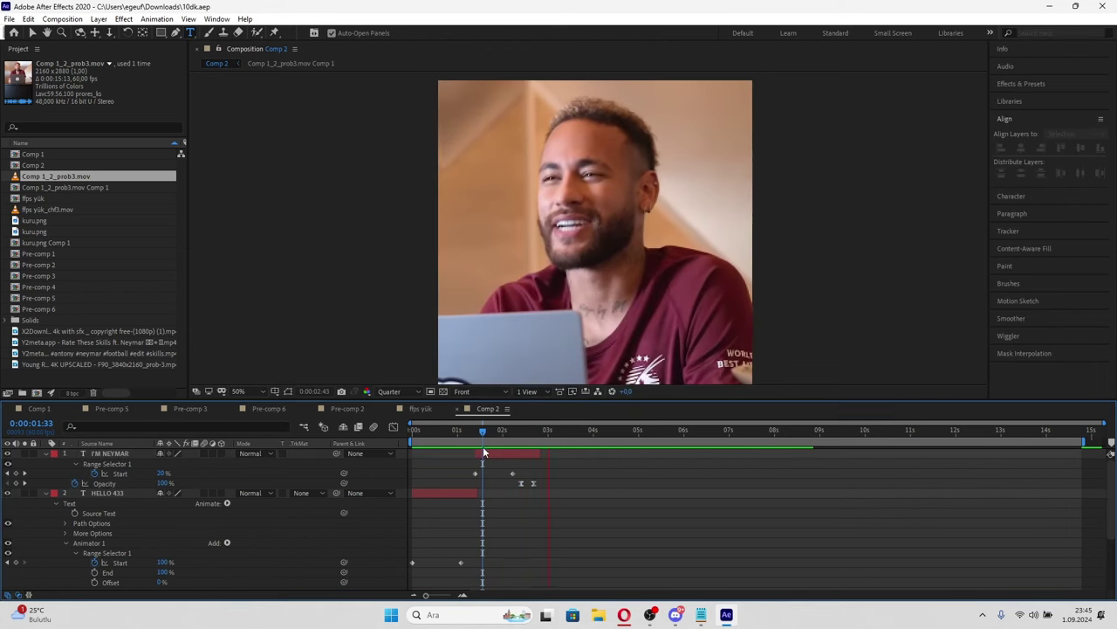
{"action": "left_click", "coordinate": [498, 455]}
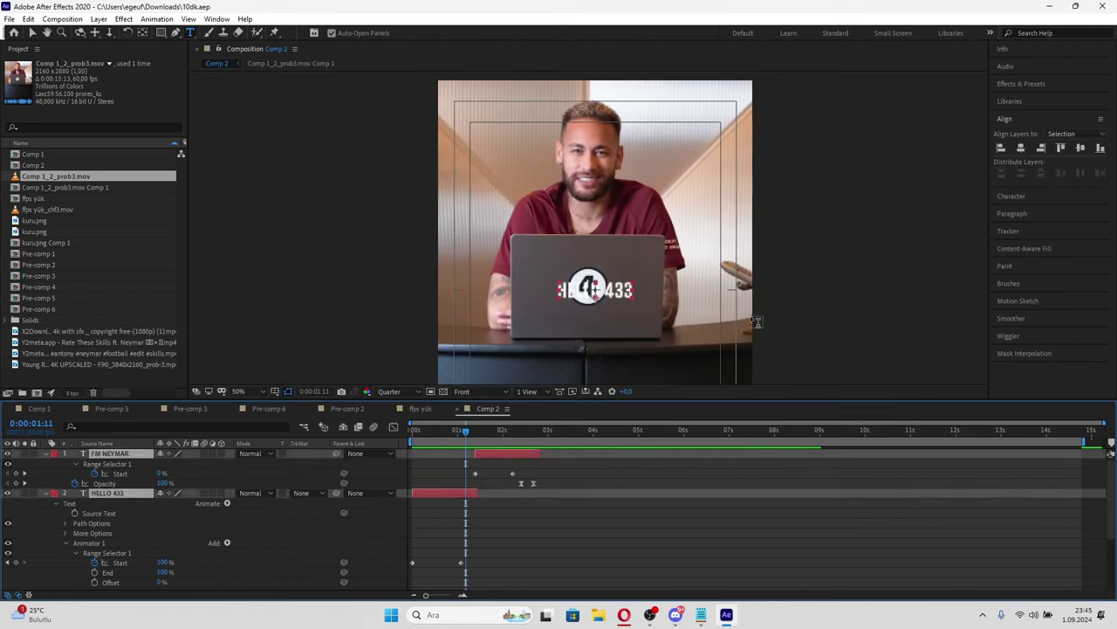
{"action": "left_click", "coordinate": [1018, 196]}
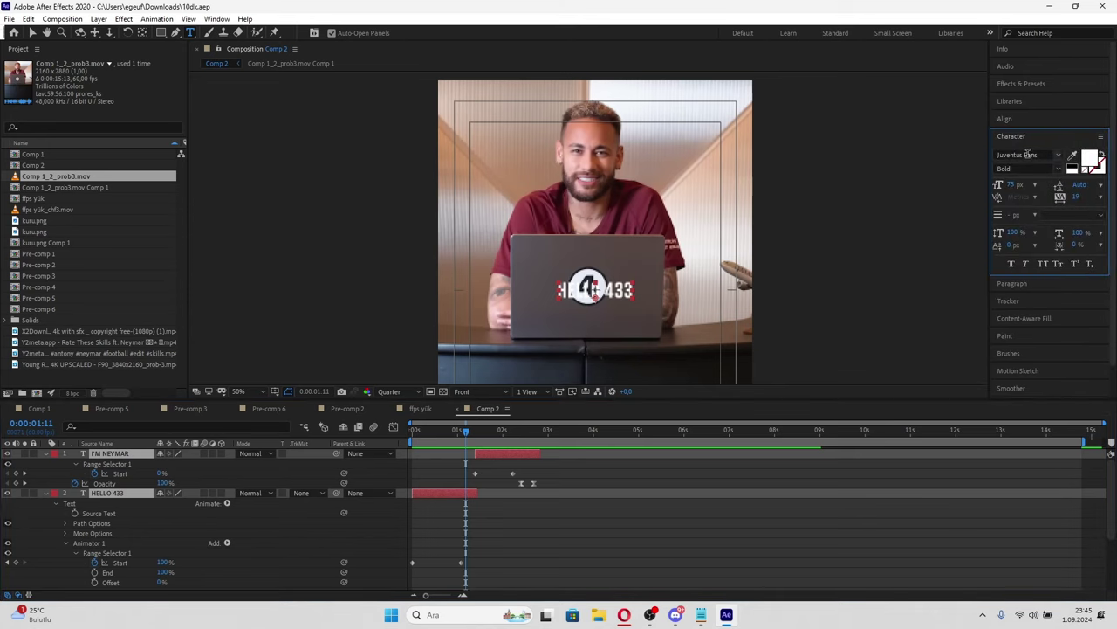
{"action": "left_click", "coordinate": [1021, 154]}
{"action": "type", "text": "alto"}
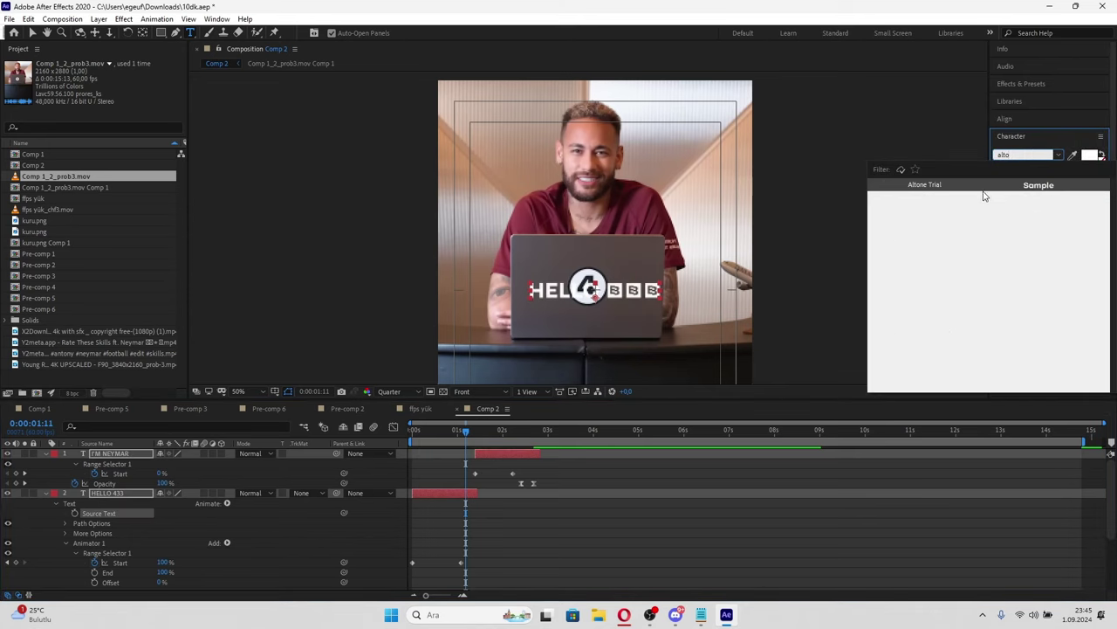
{"action": "left_click", "coordinate": [1062, 155]}
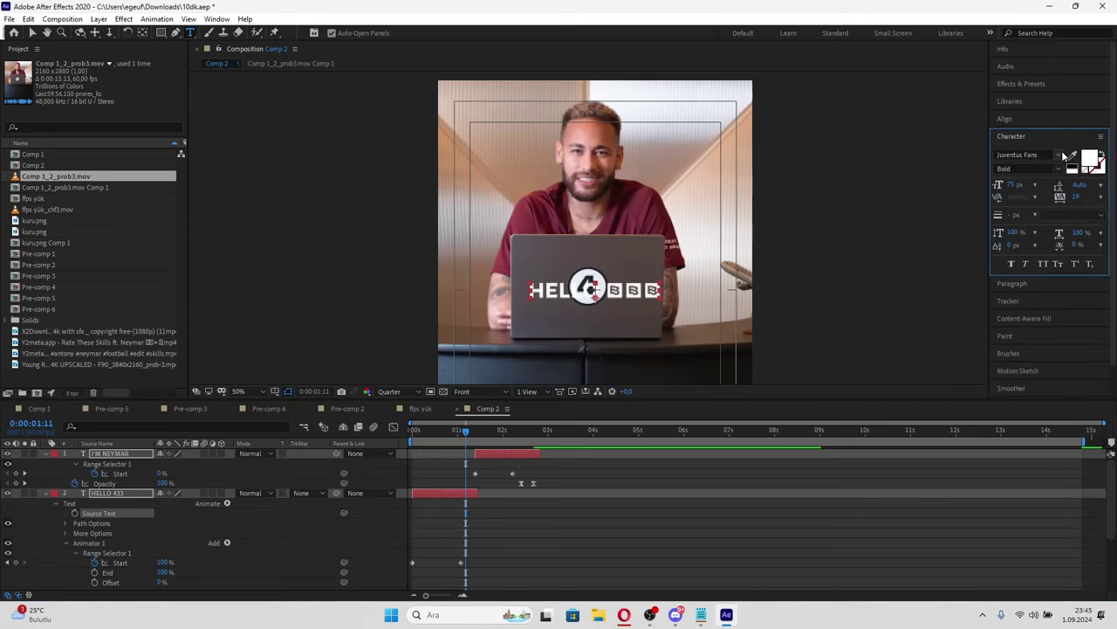
{"action": "left_click", "coordinate": [1061, 155]}
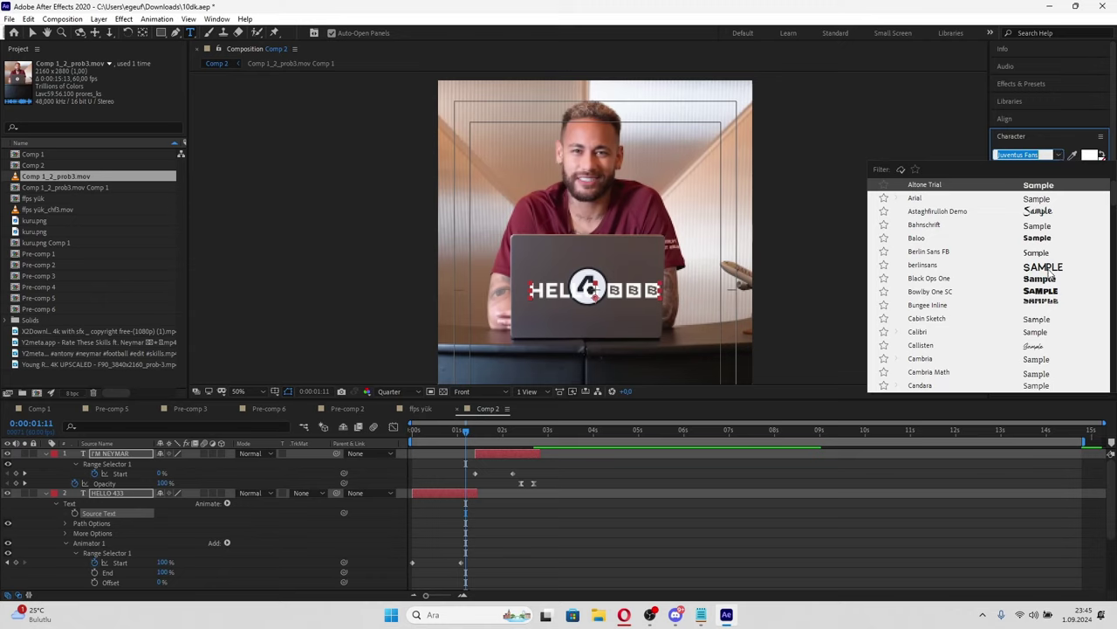
{"action": "left_click", "coordinate": [1044, 240]}
{"action": "left_click", "coordinate": [1057, 154]}
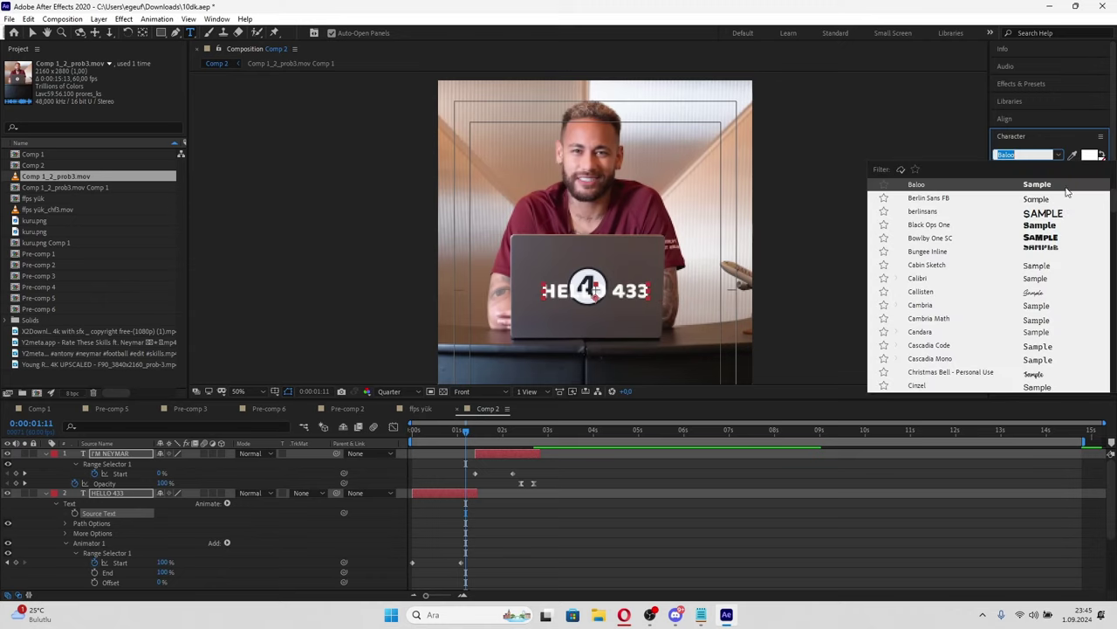
{"action": "left_click", "coordinate": [1038, 211]}
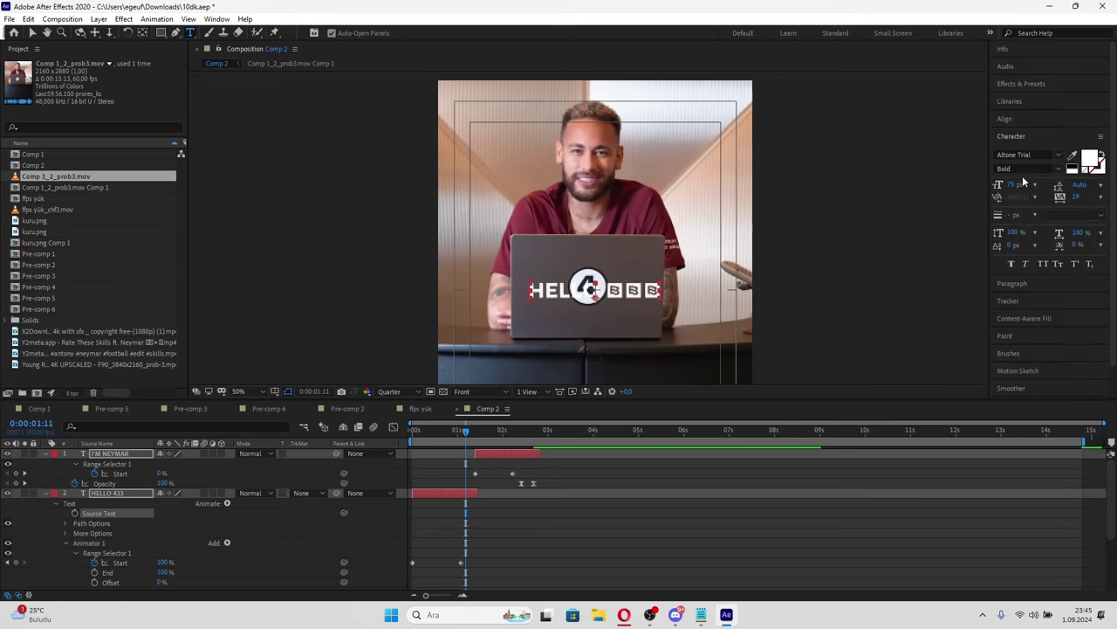
{"action": "type", "text": "ju"}
{"action": "left_click", "coordinate": [961, 199]}
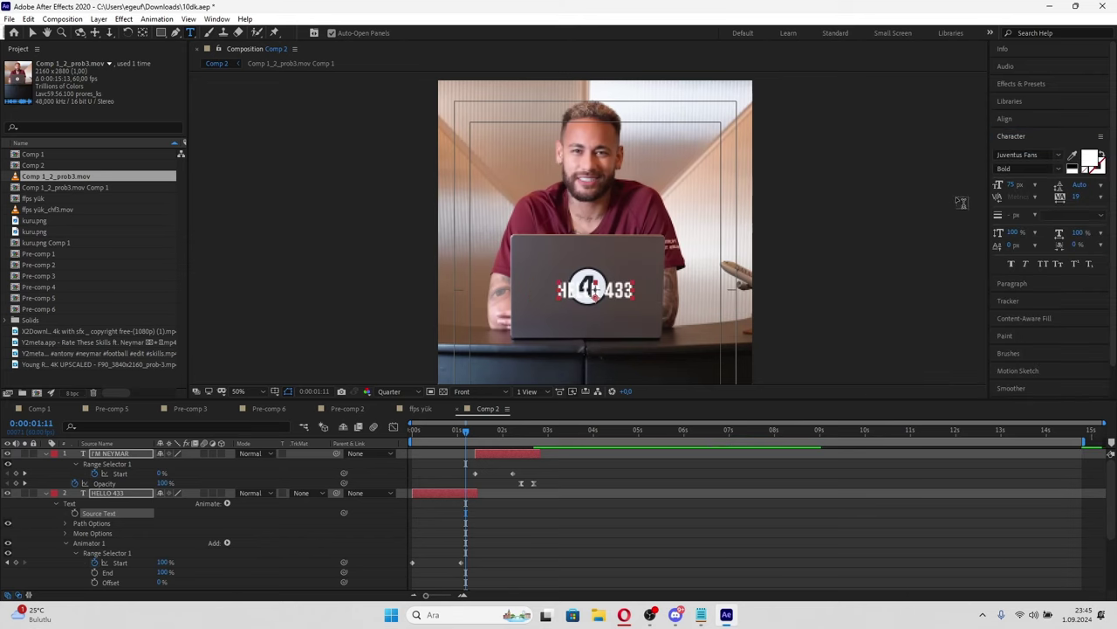
- Retype the I'M NEYMAR caption as 'I'm Neymar'
{"action": "left_click_drag", "start_coordinate": [488, 429], "coordinate": [515, 432]}
{"action": "key", "text": "period"}
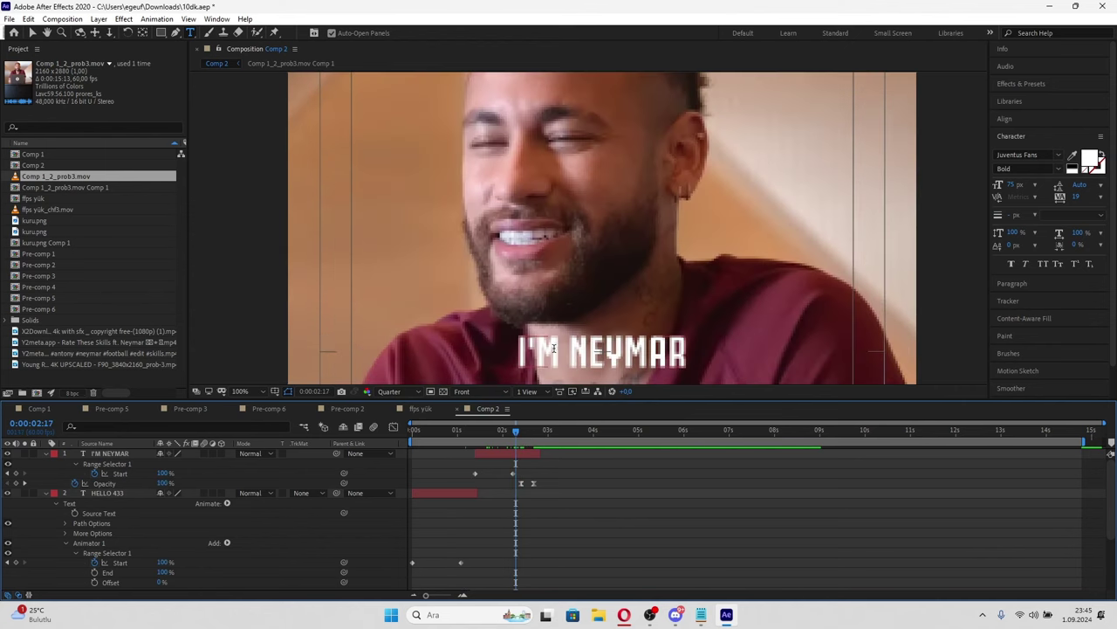
{"action": "left_click_drag", "start_coordinate": [539, 349], "coordinate": [732, 355]}
{"action": "key", "text": "BackSpace"}
{"action": "type", "text": "I'm"}
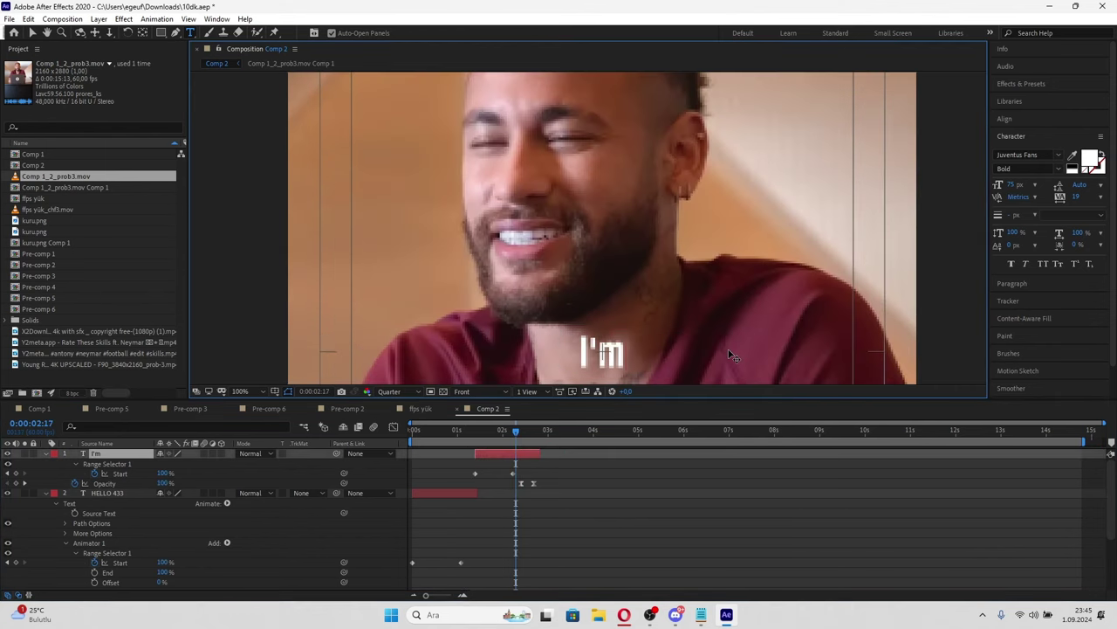
{"action": "type", "text": " N"}
{"action": "key", "text": "Caps_Lock"}
{"action": "type", "text": "eymar"}
{"action": "left_click", "coordinate": [493, 523]}
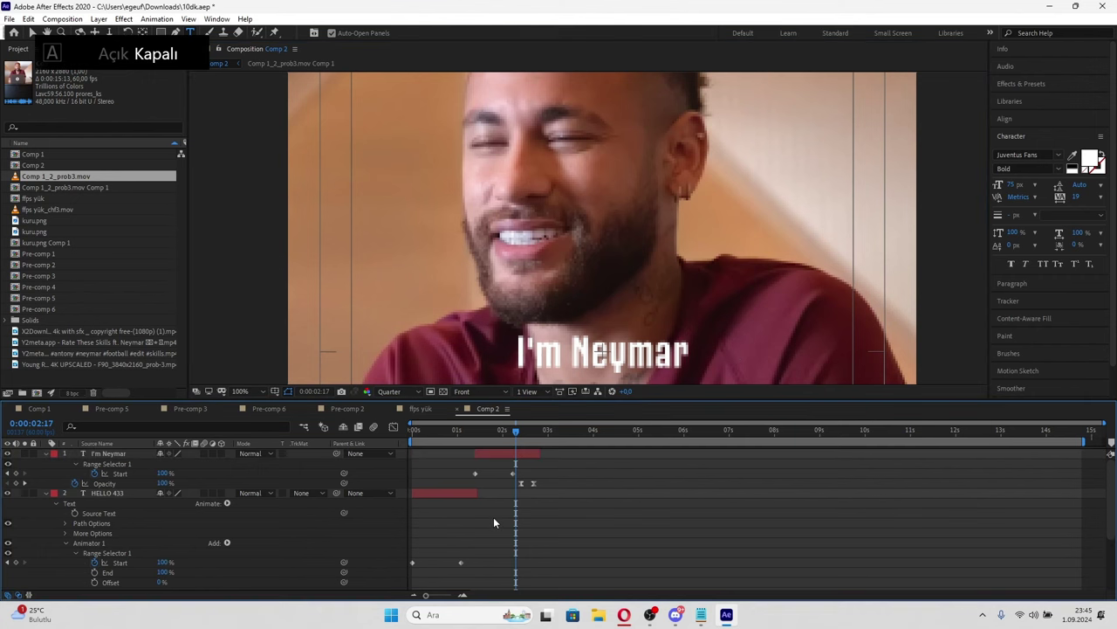
- Retype the HELLO 433 caption as 'Hello 433' and save the project
{"action": "left_click", "coordinate": [455, 431]}
{"action": "left_click", "coordinate": [454, 494]}
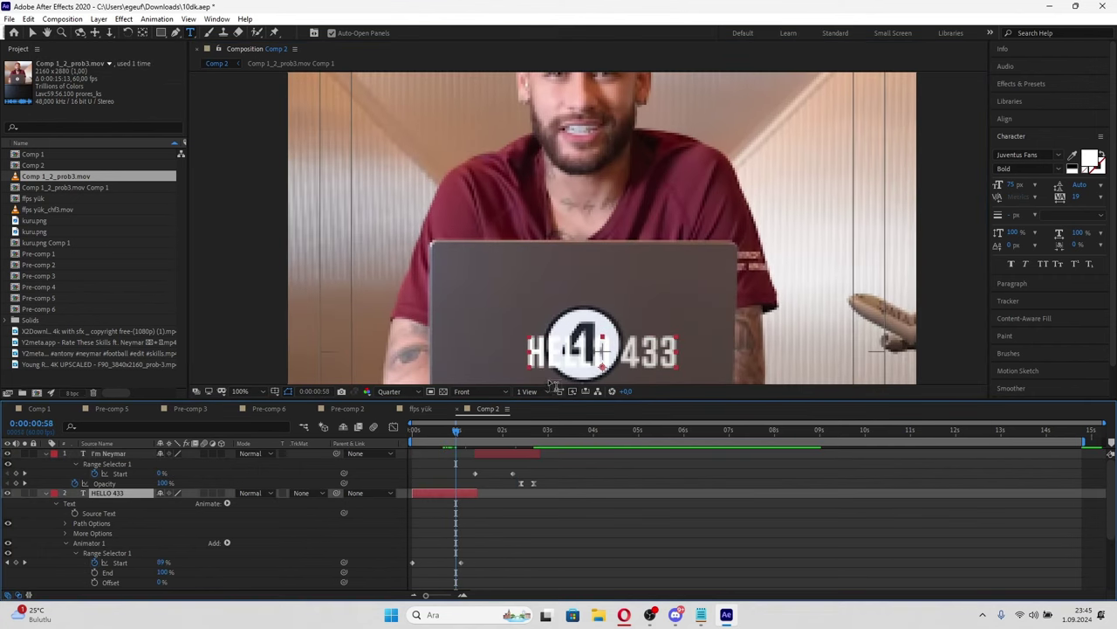
{"action": "triple_click", "coordinate": [543, 358]}
{"action": "type", "text": "Hello"}
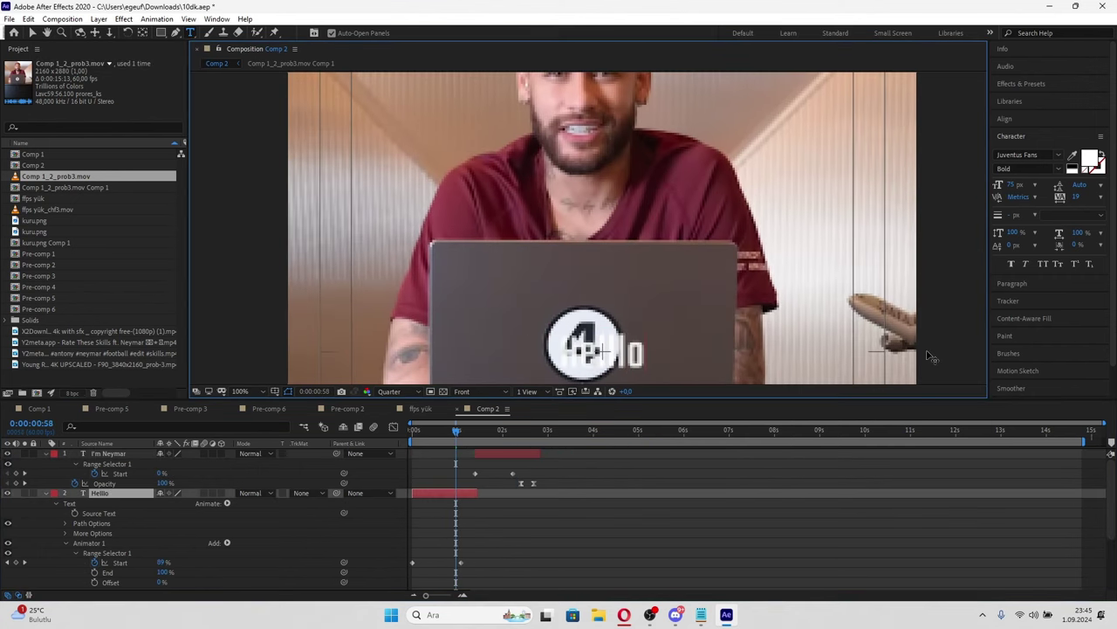
{"action": "key", "text": "BackSpace"}
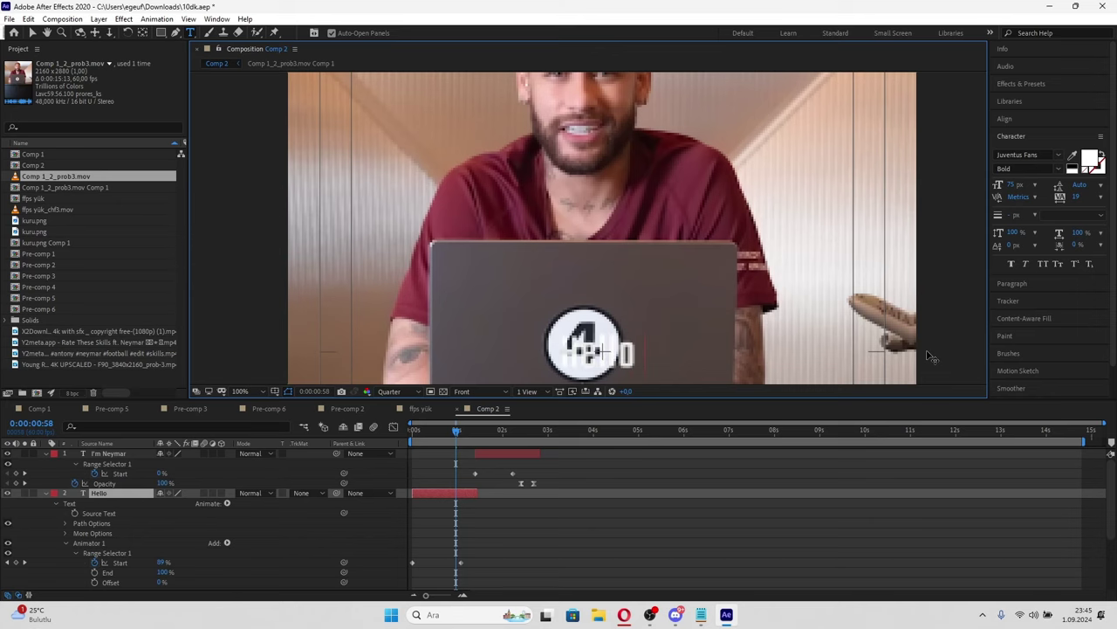
{"action": "type", "text": " 433"}
{"action": "key", "text": "ctrl+s"}
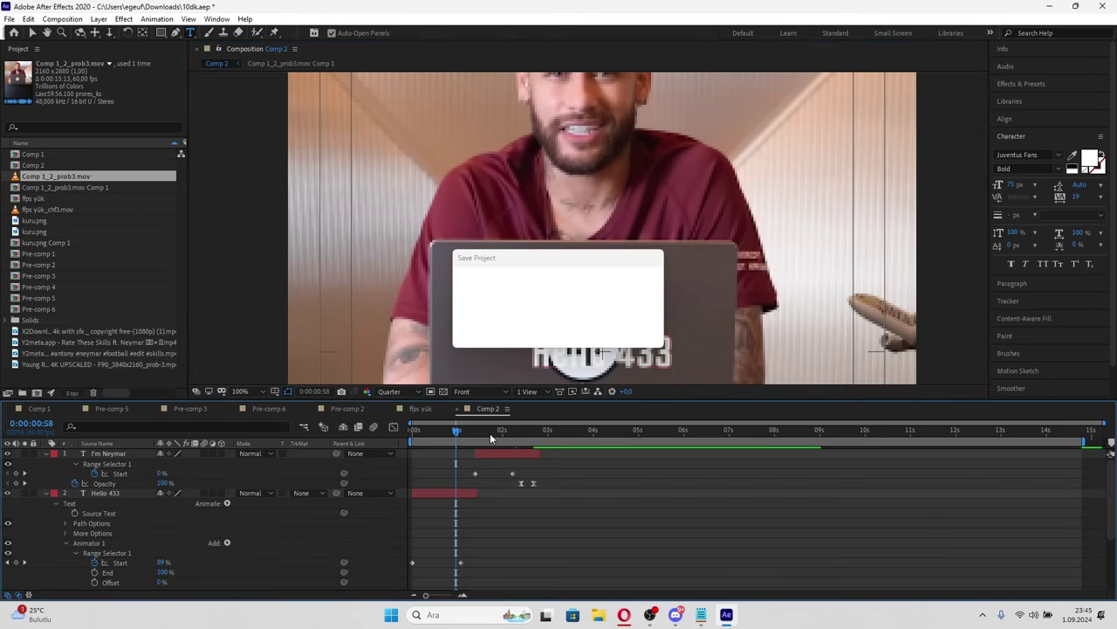
- Duplicate the I'm Neymar caption layer and drag the copy later, near 2.9 seconds
{"action": "key", "text": "space"}
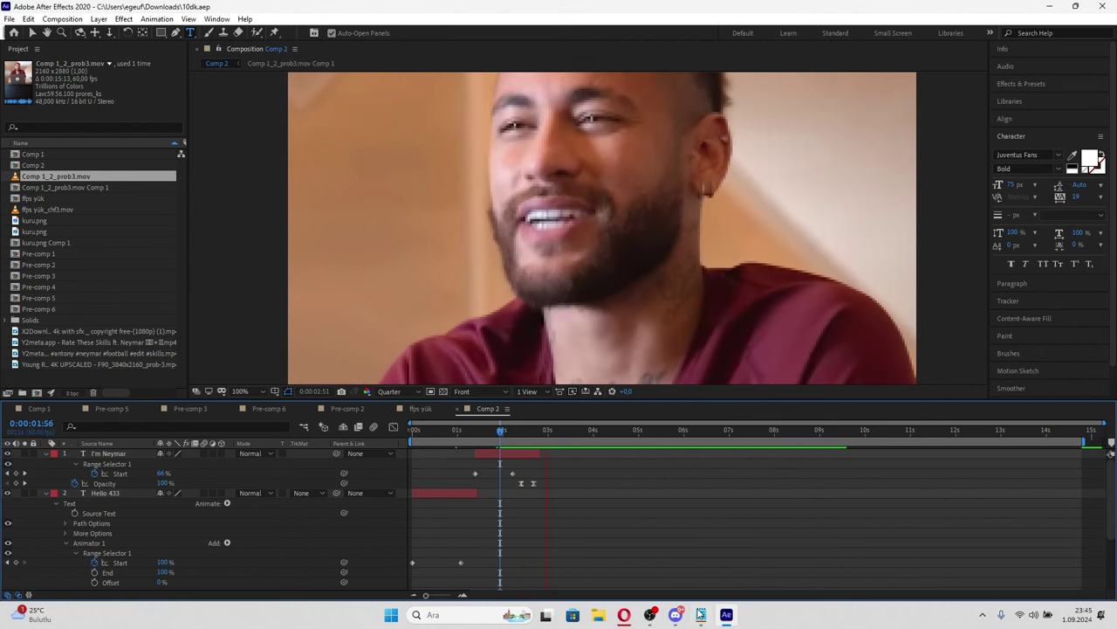
{"action": "left_click", "coordinate": [700, 615]}
{"action": "left_click", "coordinate": [630, 567]}
{"action": "left_click", "coordinate": [530, 456]}
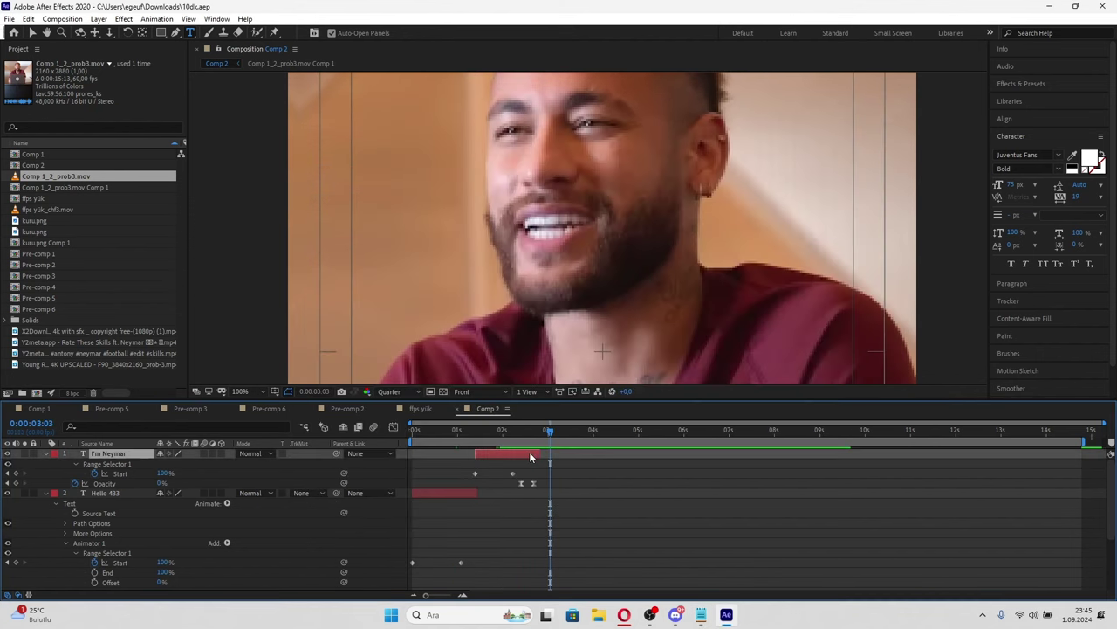
{"action": "key", "text": "ctrl+d"}
{"action": "mouse_move", "coordinate": [530, 454]}
{"action": "left_mouse_down"}
{"action": "mouse_move", "coordinate": [652, 454]}
{"action": "mouse_move", "coordinate": [552, 456]}
{"action": "left_mouse_up"}
- Finish typing 'and this is ...' into the duplicated caption and commit it
{"action": "key", "text": "alt+Tab"}
{"action": "key", "text": "alt+Tab"}
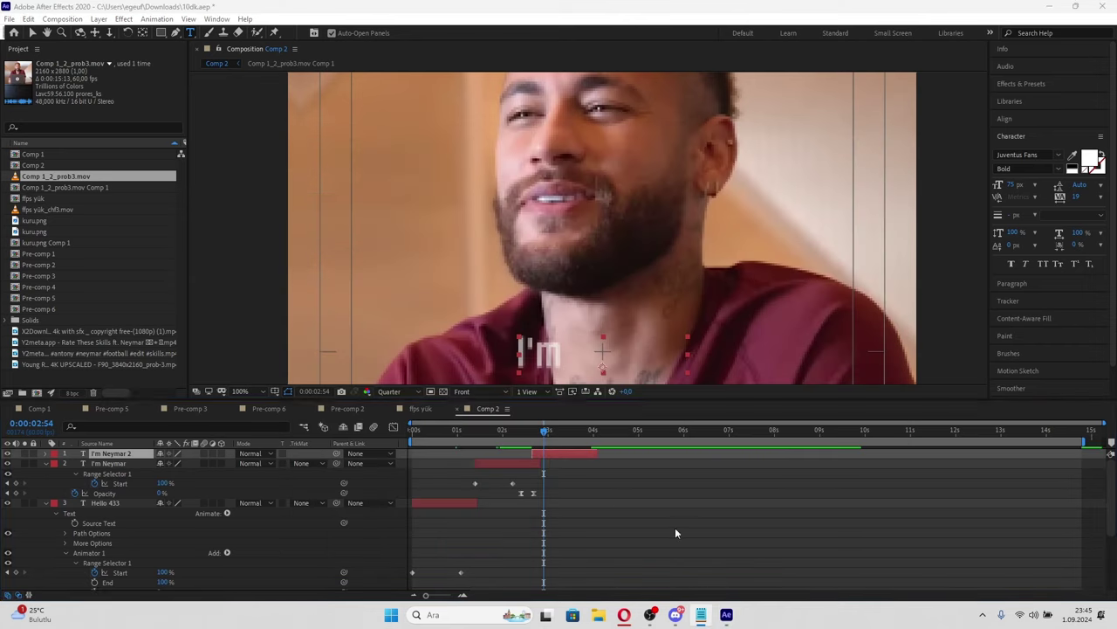
{"action": "double_click", "coordinate": [569, 457]}
{"action": "key", "text": "Caps_Lock"}
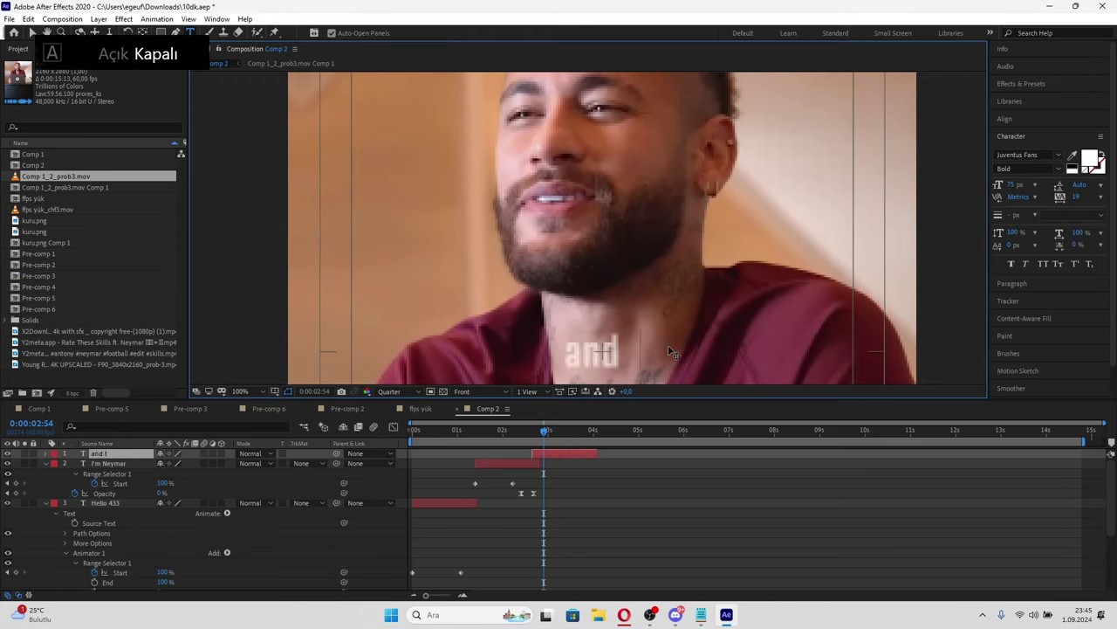
{"action": "type", "text": "is is"}
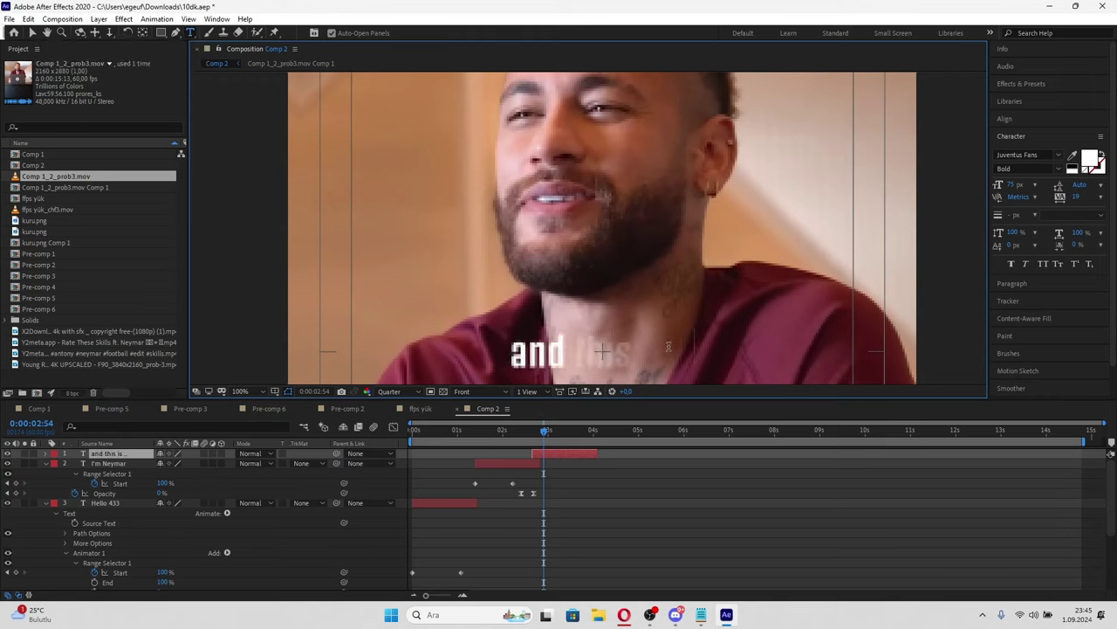
{"action": "left_click", "coordinate": [618, 507]}
{"action": "key", "text": "space"}
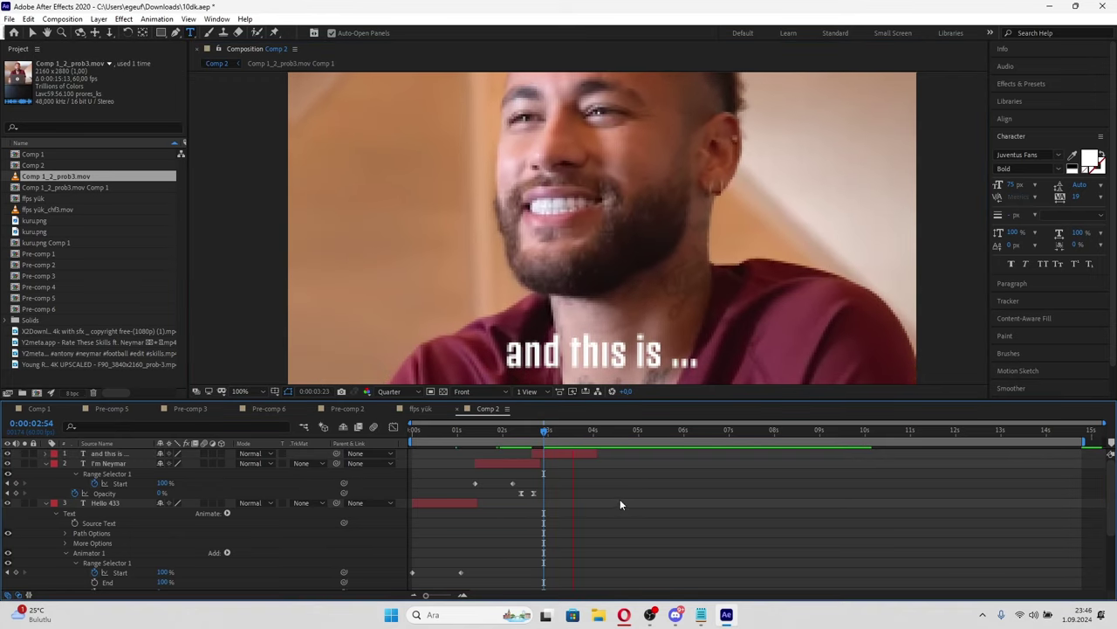
- Preview the captions from 2:33 and check the lyric lines in Notepad
{"action": "left_click", "coordinate": [529, 429]}
{"action": "key", "text": "space"}
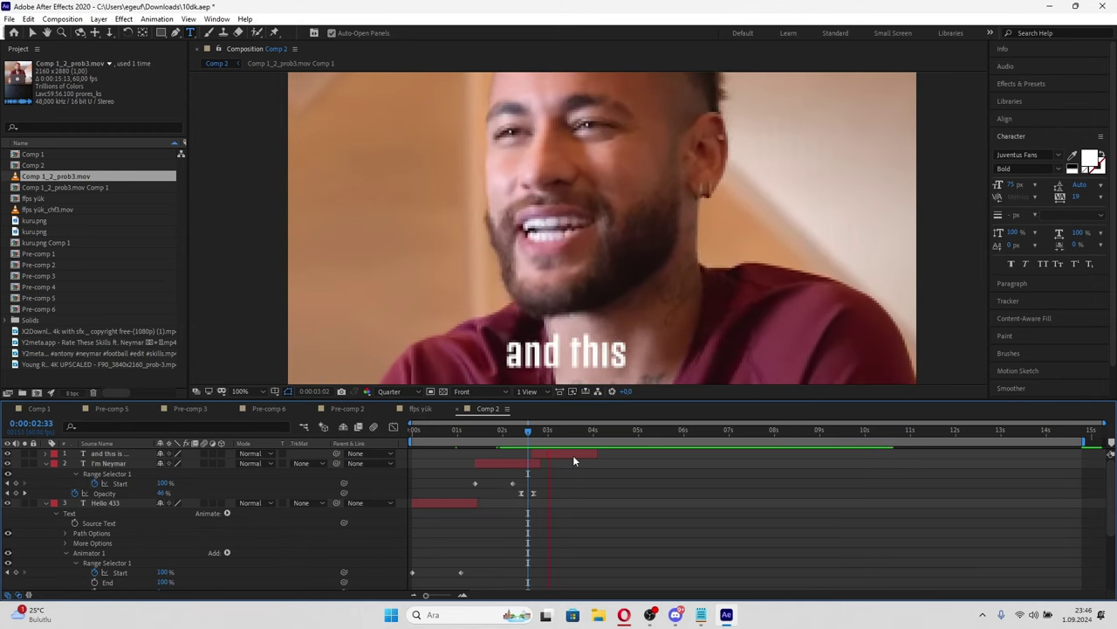
{"action": "left_click", "coordinate": [573, 455]}
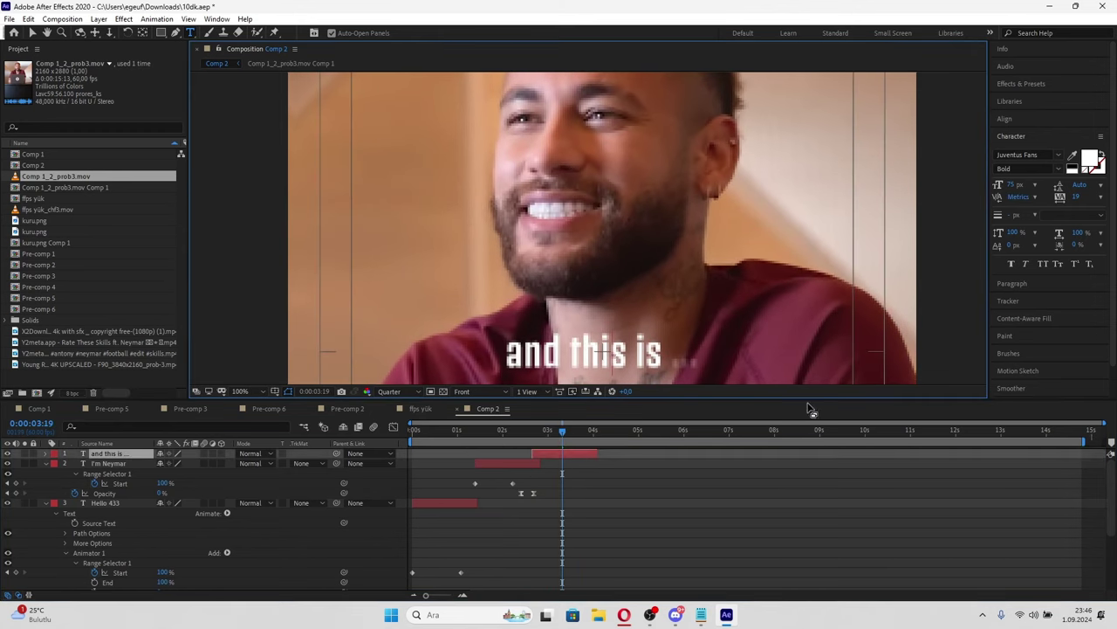
{"action": "left_click", "coordinate": [1004, 119]}
{"action": "key", "text": "alt+Tab"}
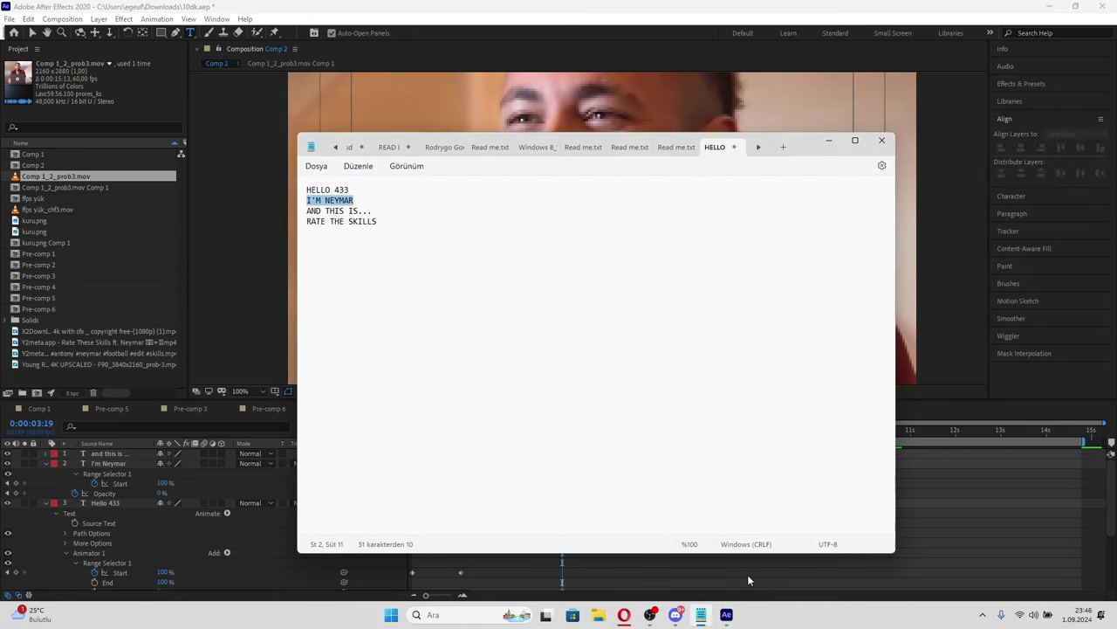
{"action": "left_click", "coordinate": [835, 579]}
- Paste fade-out Opacity keyframes onto the 'and this is ...' caption and position them near 3:55
{"action": "key", "text": "j"}
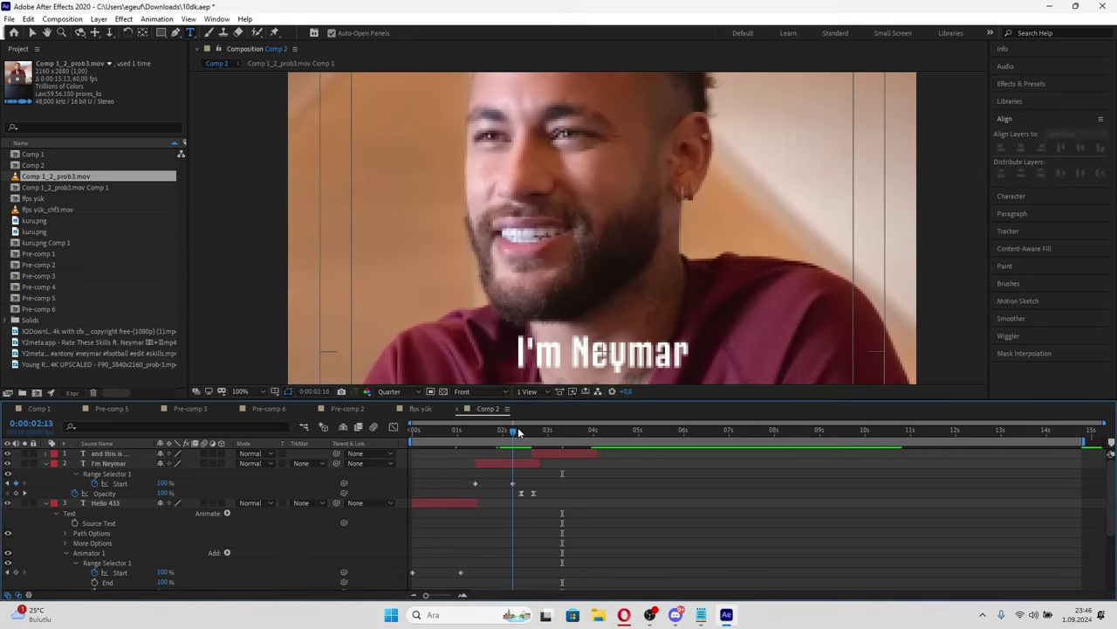
{"action": "left_click", "coordinate": [579, 453]}
{"action": "key", "text": "space"}
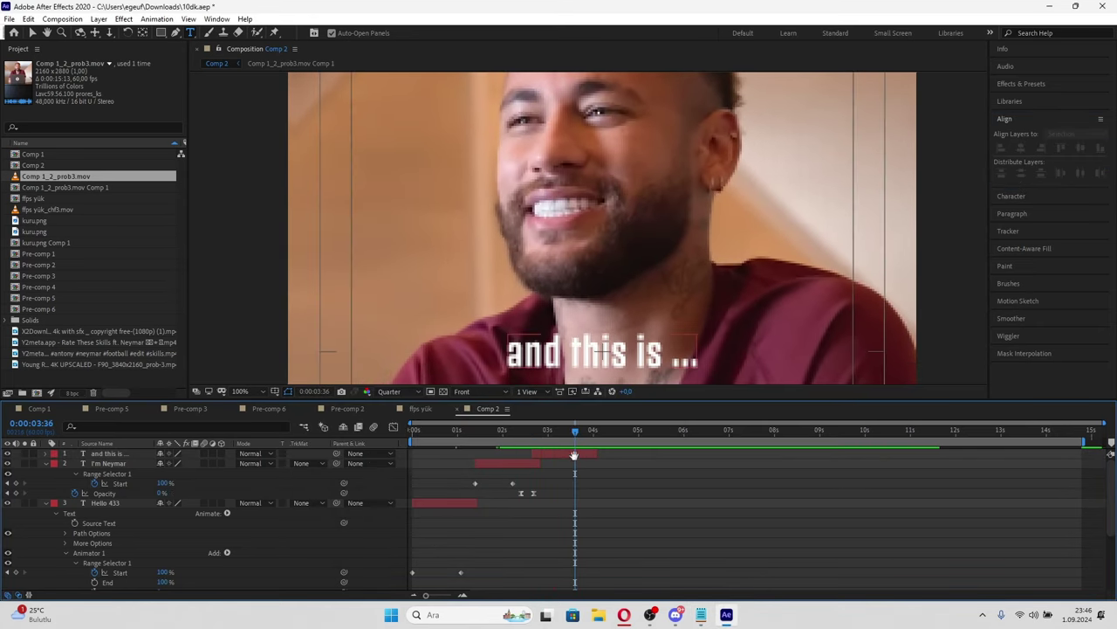
{"action": "key", "text": "space"}
{"action": "key", "text": "ctrl+v"}
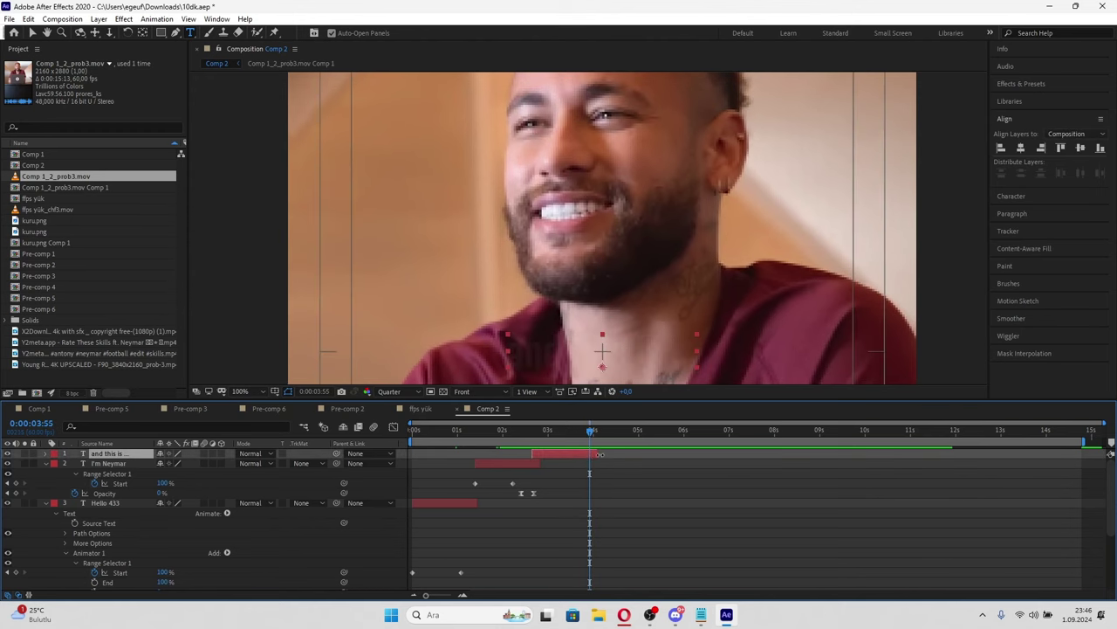
{"action": "left_click_drag", "start_coordinate": [598, 484], "coordinate": [645, 485]}
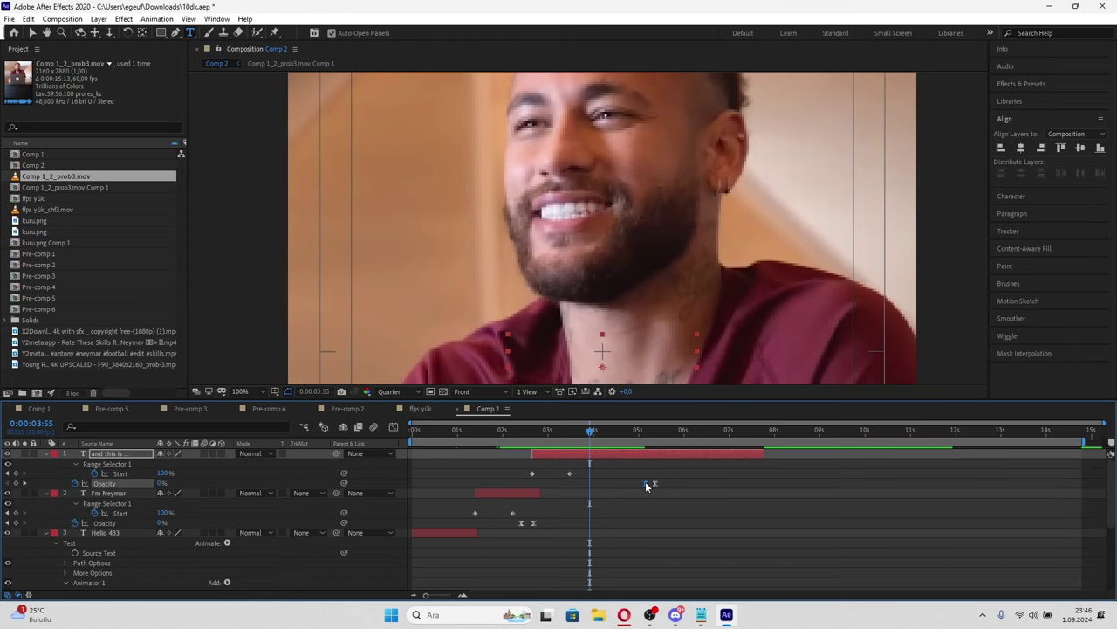
{"action": "left_click_drag", "start_coordinate": [593, 441], "coordinate": [576, 441]}
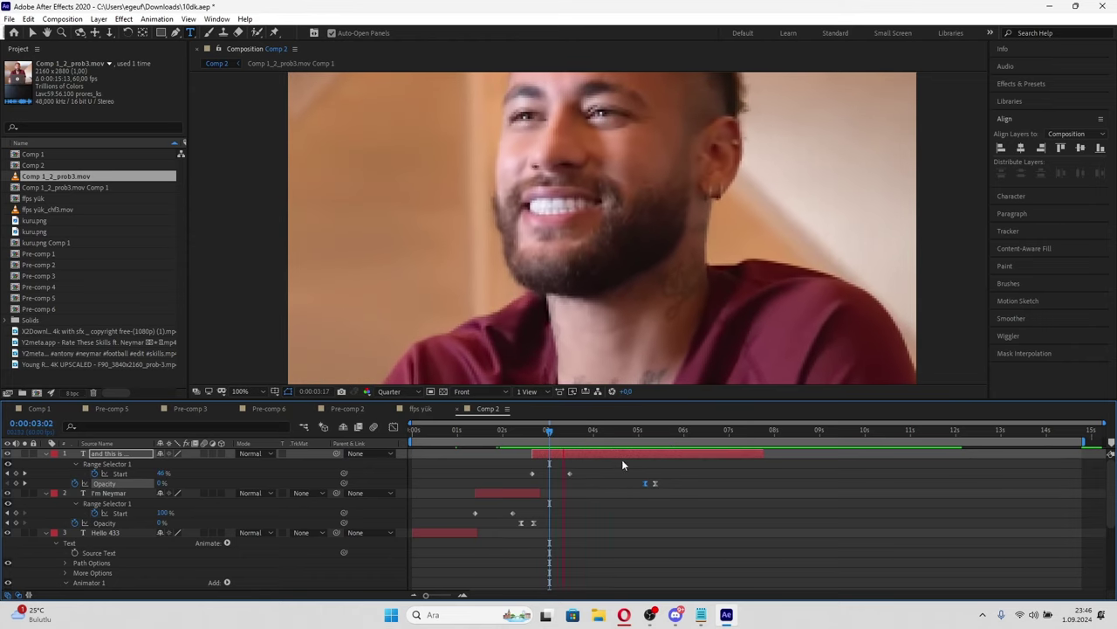
{"action": "left_click_drag", "start_coordinate": [653, 484], "coordinate": [644, 482]}
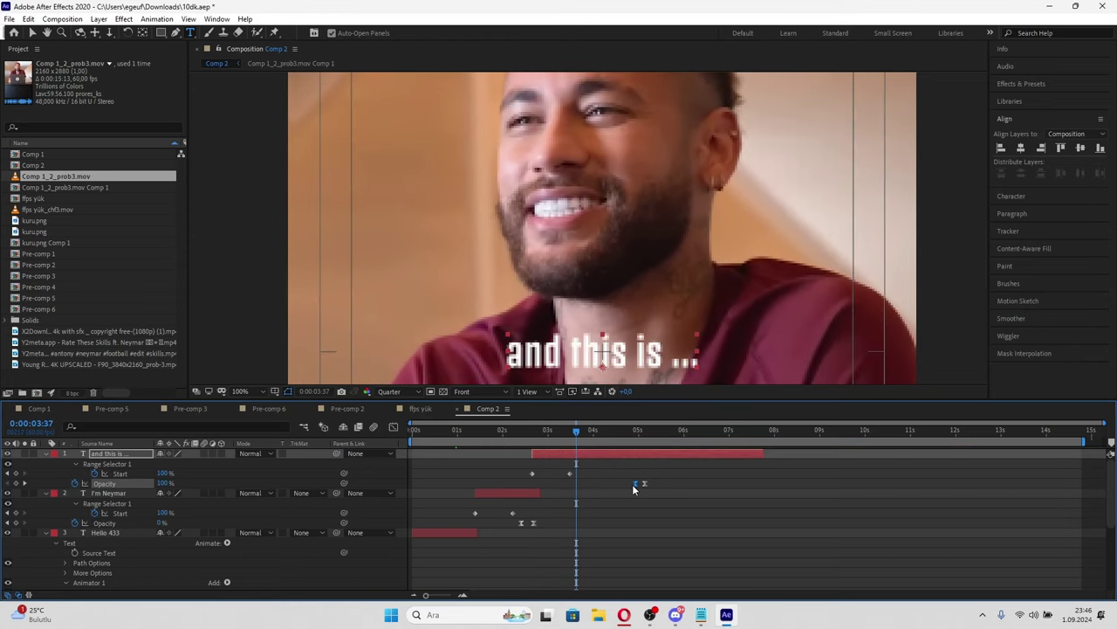
{"action": "left_click", "coordinate": [590, 430]}
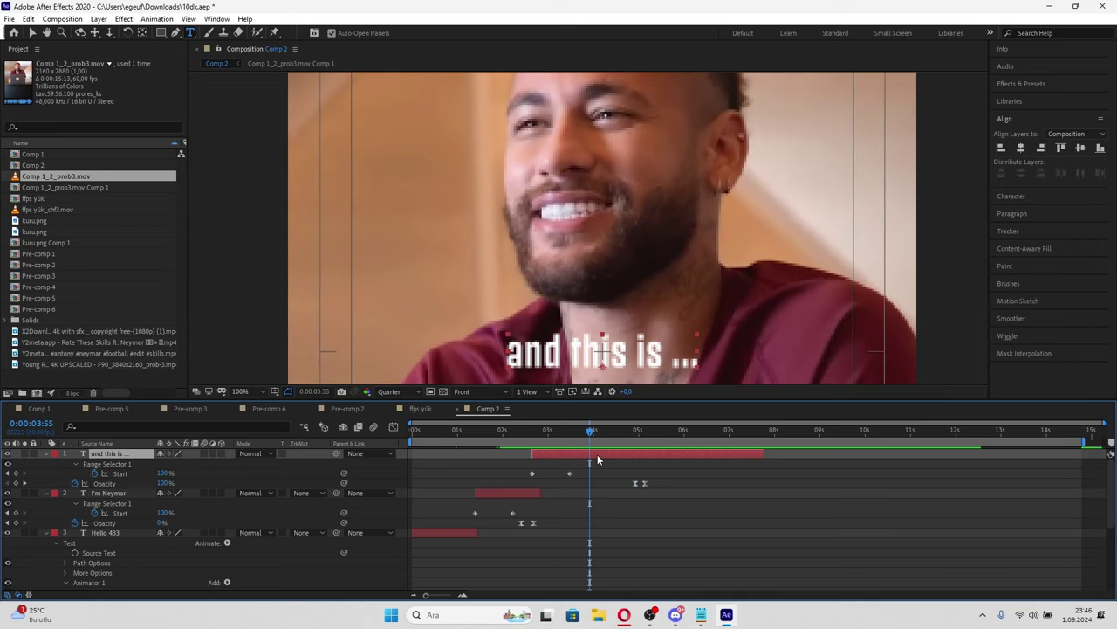
- Move the second Range Selector Start keyframe earlier so the reveal ends around 3.4 seconds
{"action": "left_click_drag", "start_coordinate": [569, 473], "coordinate": [581, 473]}
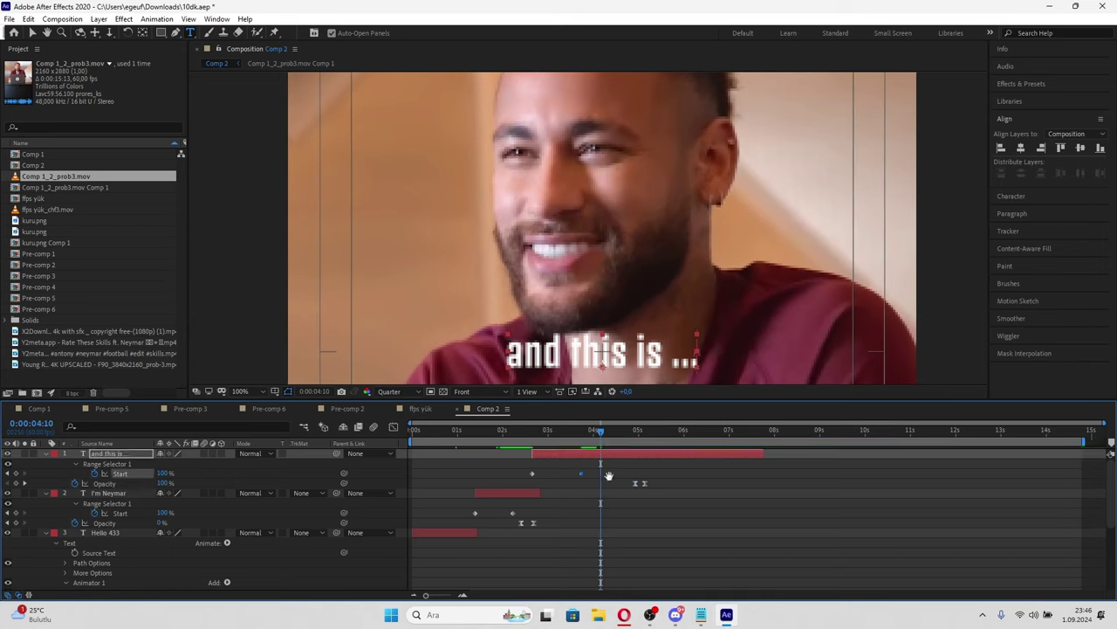
{"action": "key", "text": "space"}
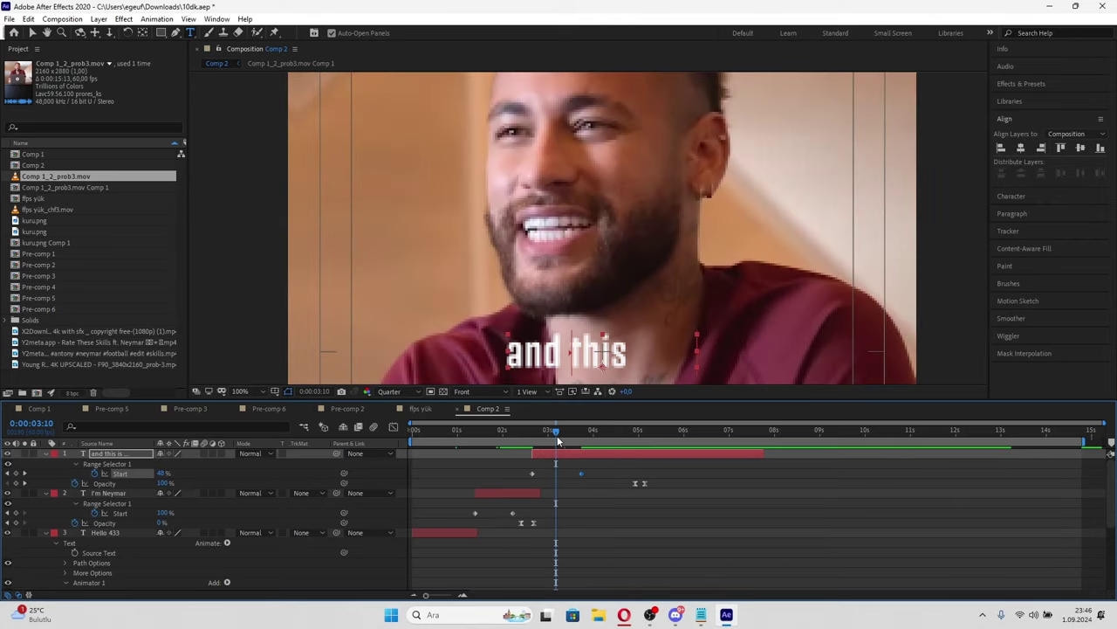
{"action": "left_click_drag", "start_coordinate": [581, 473], "coordinate": [564, 472]}
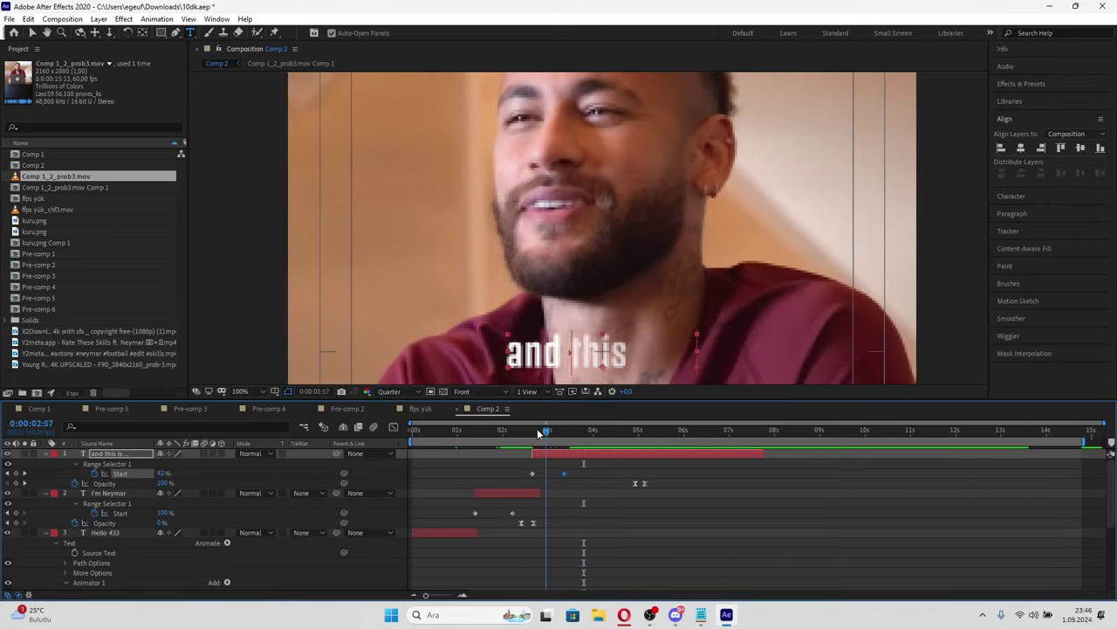
{"action": "key", "text": "space"}
{"action": "scroll", "coordinate": [623, 349], "scroll_direction": "down", "scroll_amount": 2}
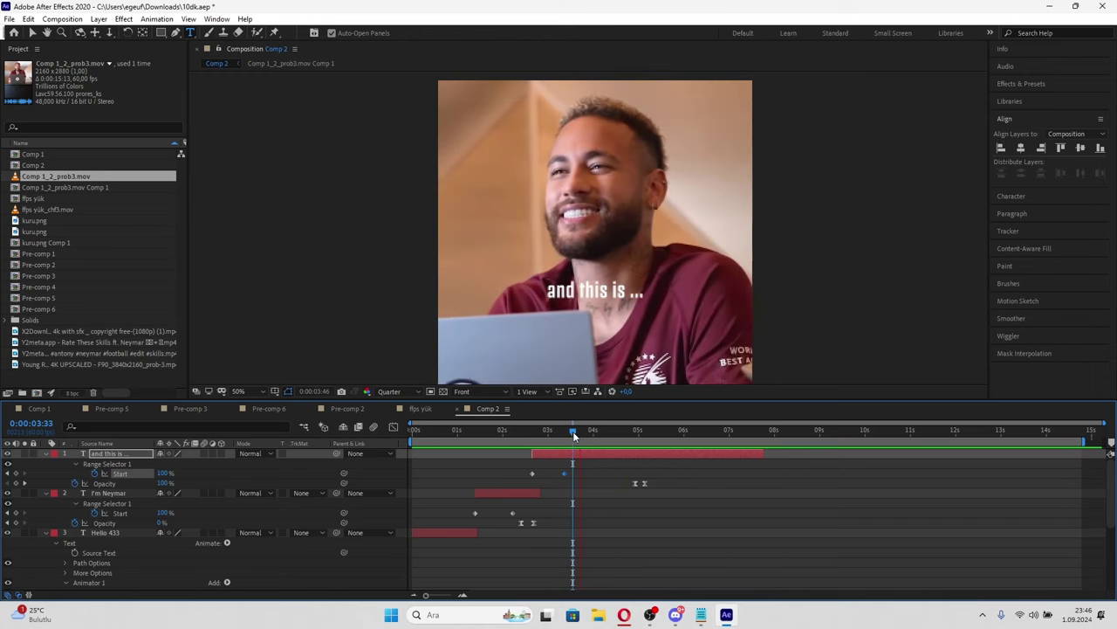
- Duplicate the 'and this is ...' caption and make the copy start at 3:22
{"action": "left_click", "coordinate": [565, 474]}
{"action": "key", "text": "j"}
{"action": "key", "text": "ctrl+d"}
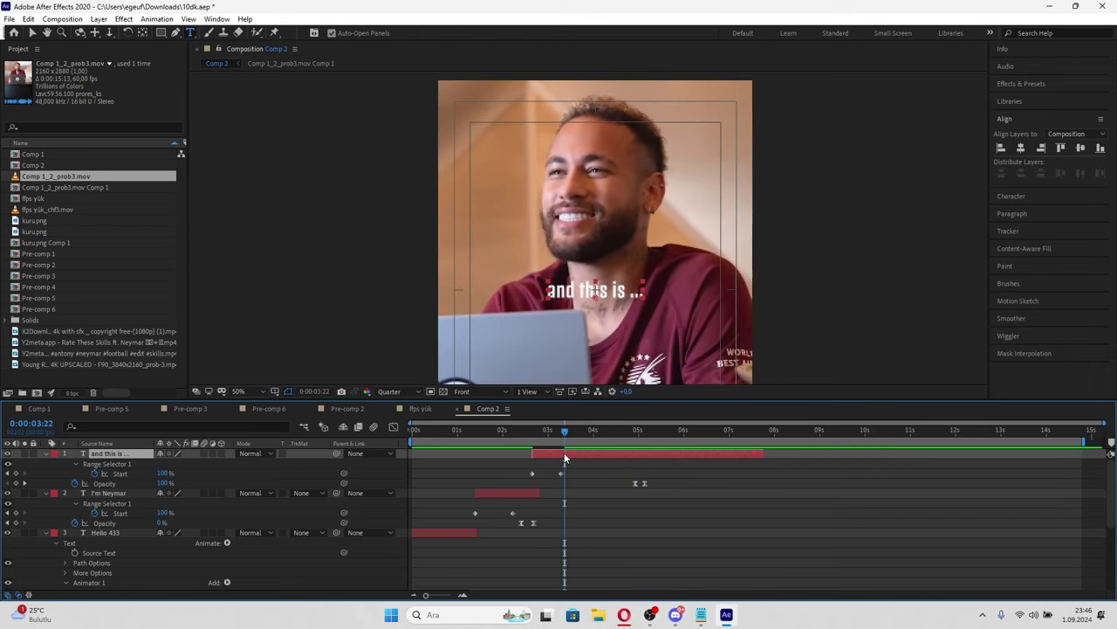
{"action": "key", "text": "bracketleft"}
- Change the copy's text to 'rate the skills' using the Notepad lines
{"action": "key", "text": "alt+Tab"}
{"action": "key", "text": "alt+Tab"}
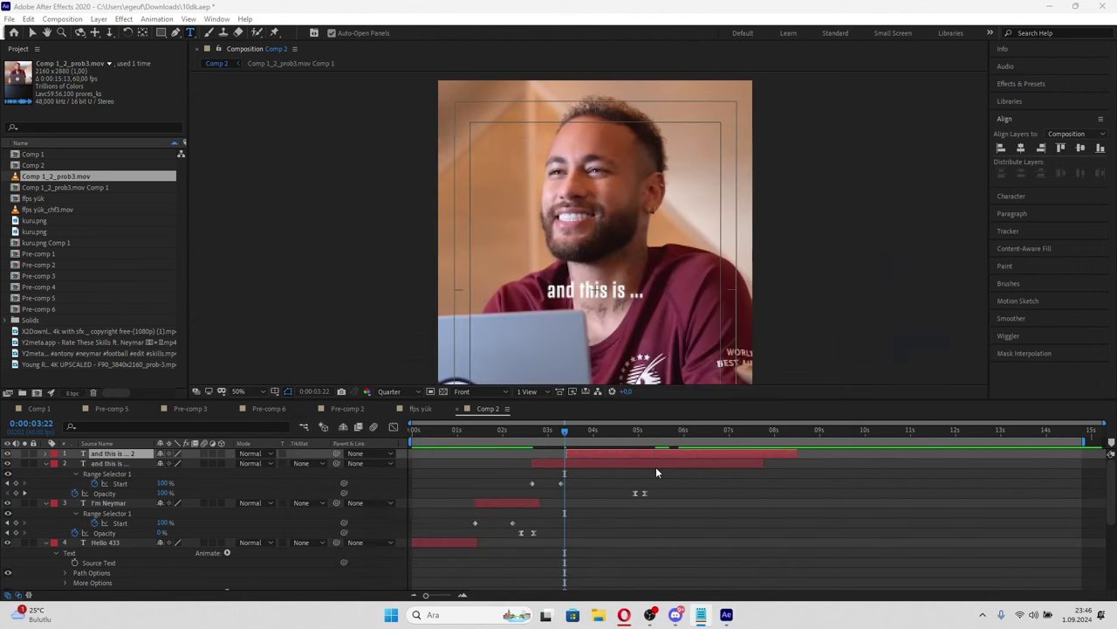
{"action": "left_click", "coordinate": [595, 432]}
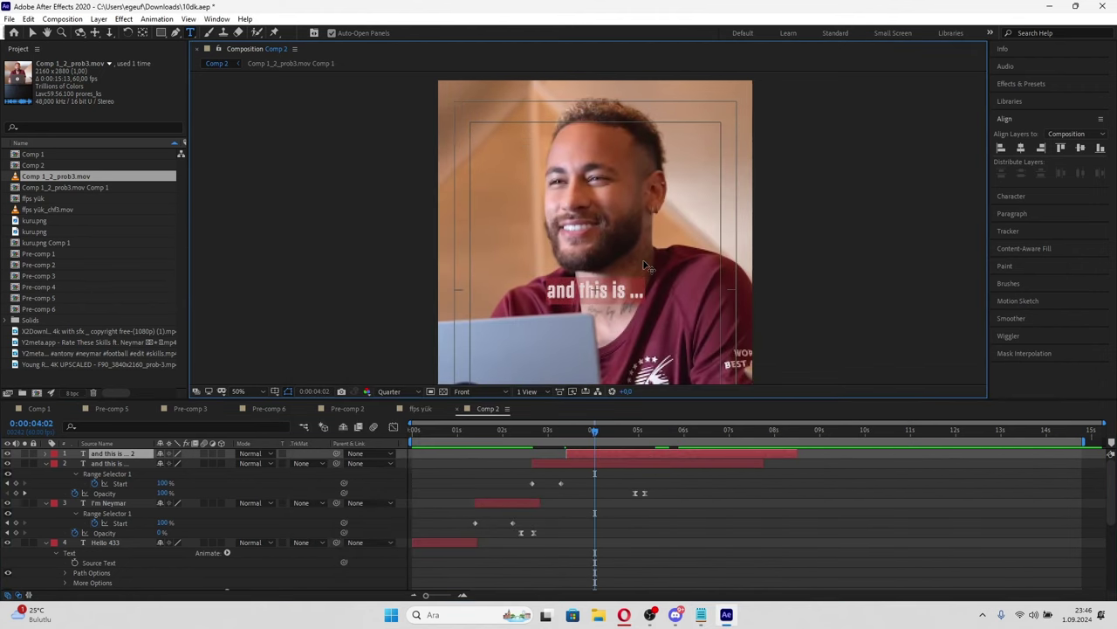
{"action": "key", "text": "Caps_Lock"}
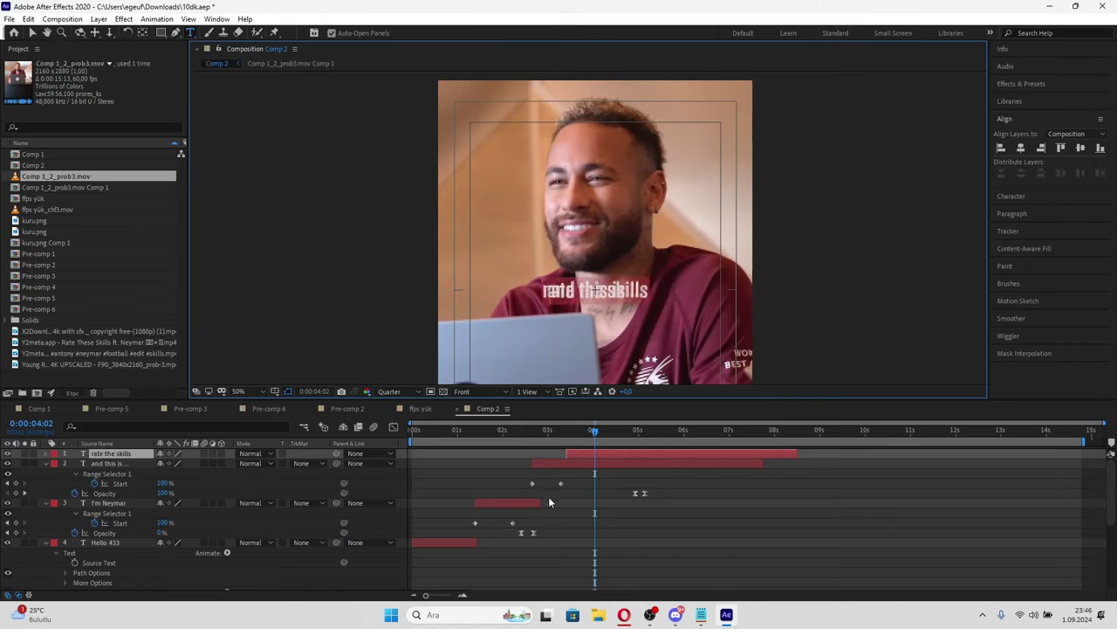
{"action": "left_click", "coordinate": [600, 458]}
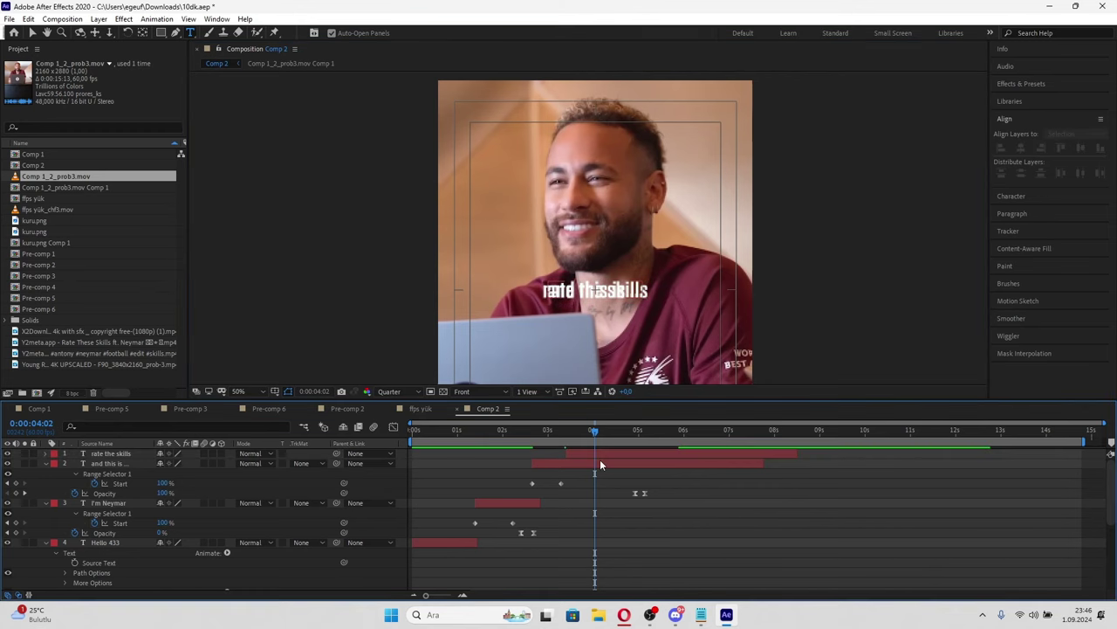
- Move 'rate the skills' below 'and this is ...' and save the project
{"action": "key", "text": "p"}
{"action": "left_click_drag", "start_coordinate": [210, 465], "coordinate": [207, 465]}
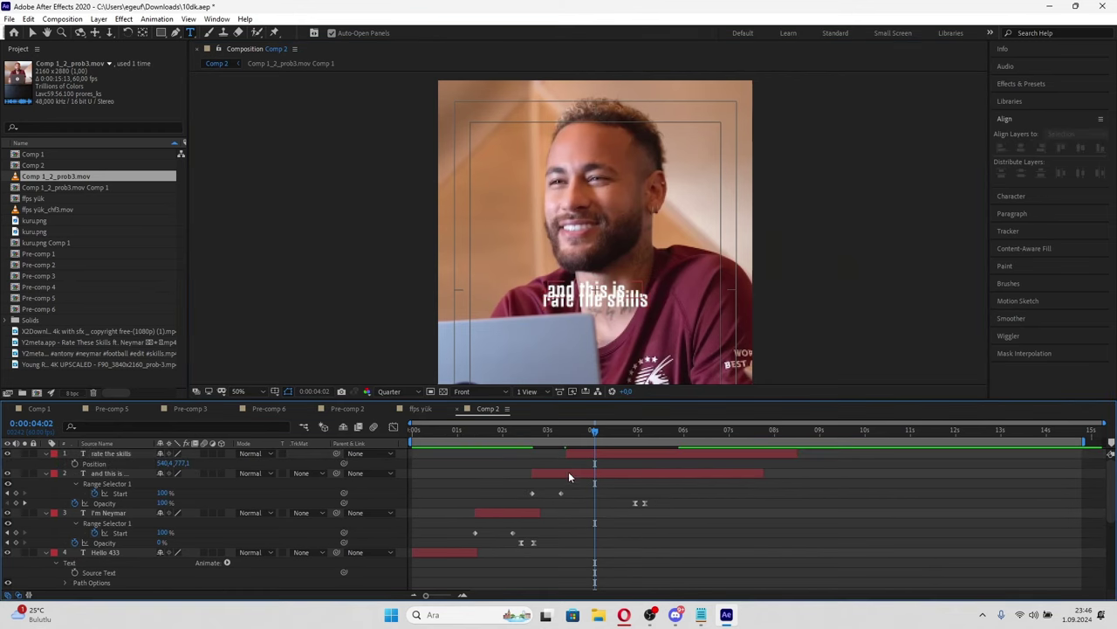
{"action": "key", "text": "slash"}
{"action": "key", "text": "ctrl+s"}
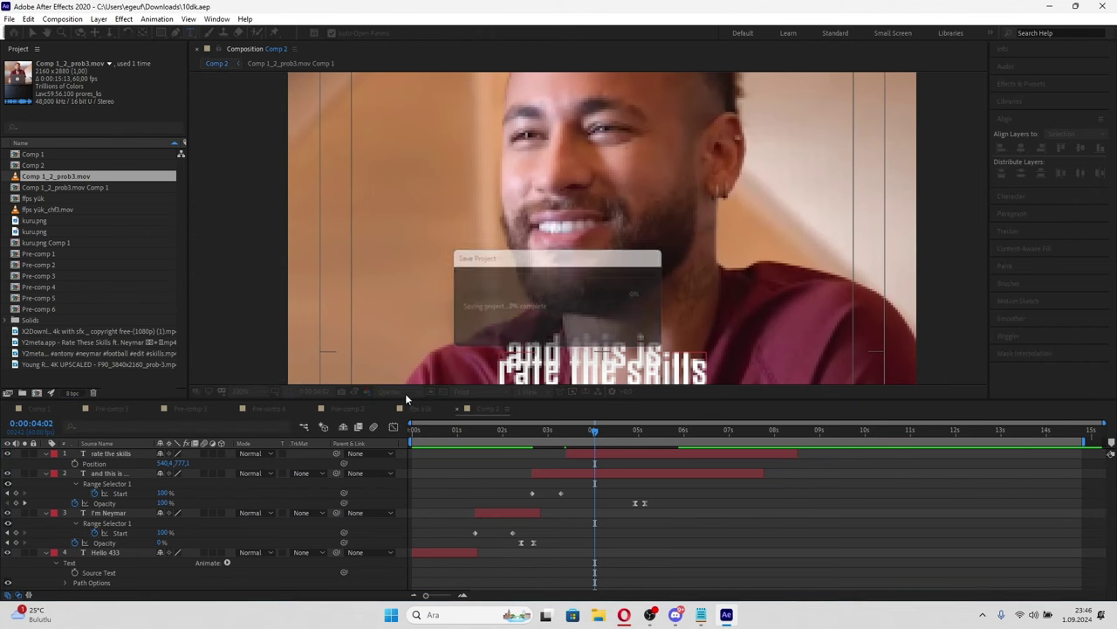
- Zoom in on the caption text, then preview from 3:18 at Quarter resolution
{"action": "left_click", "coordinate": [394, 391]}
{"action": "left_click", "coordinate": [402, 412]}
{"action": "key", "text": "z"}
{"action": "scroll", "coordinate": [581, 345], "scroll_direction": "up", "scroll_amount": 5}
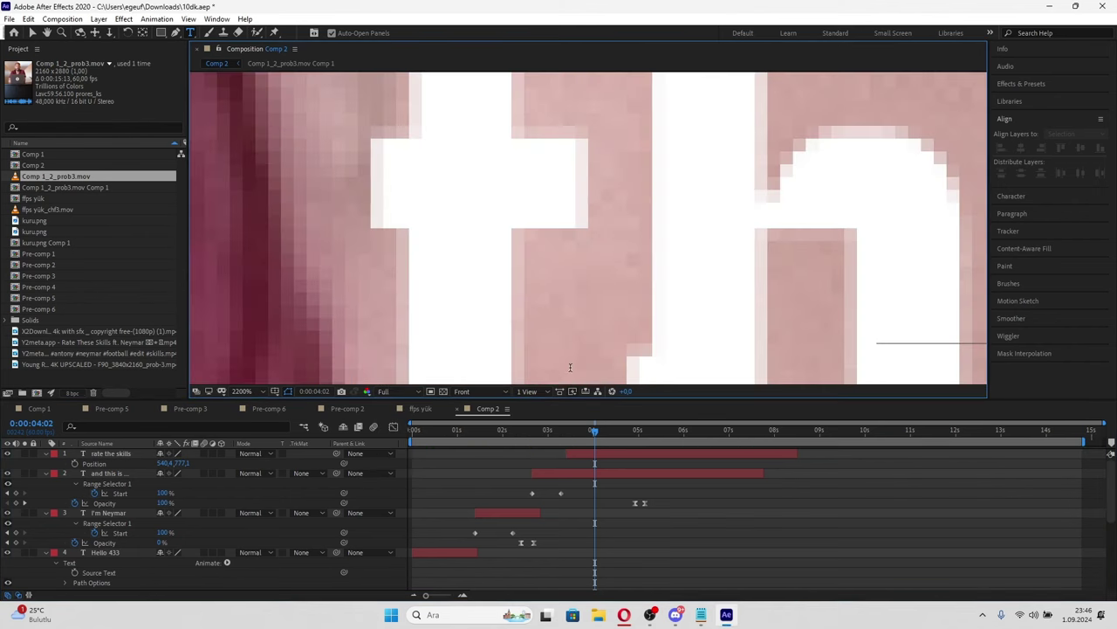
{"action": "scroll", "coordinate": [571, 367], "scroll_direction": "down", "scroll_amount": 7}
{"action": "left_click", "coordinate": [561, 430]}
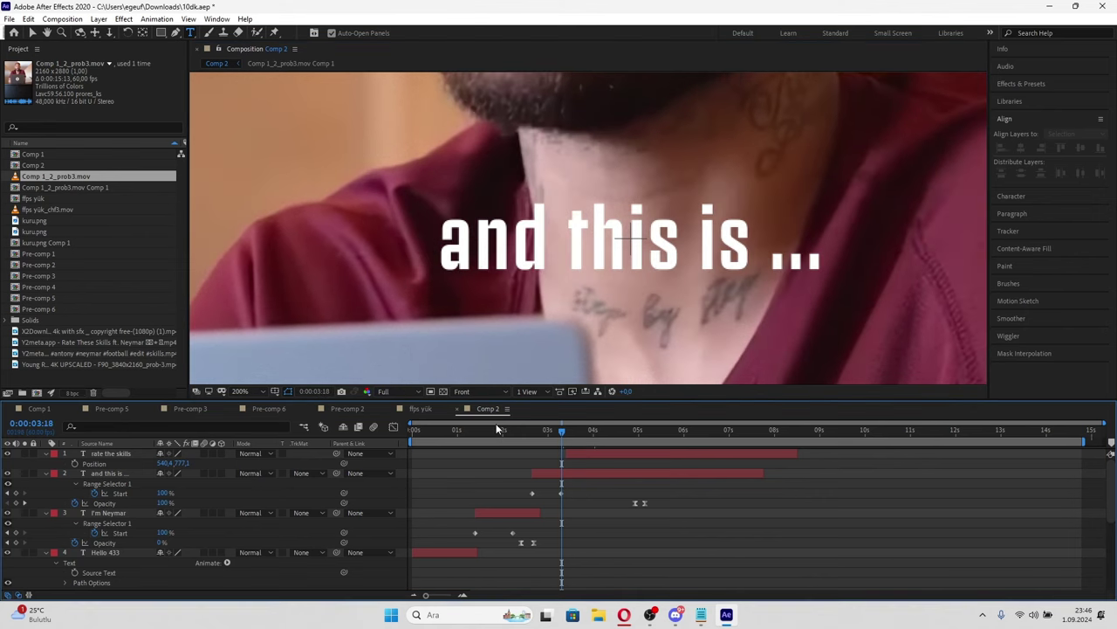
{"action": "left_click", "coordinate": [395, 391]}
{"action": "left_click", "coordinate": [399, 457]}
{"action": "key", "text": "space"}
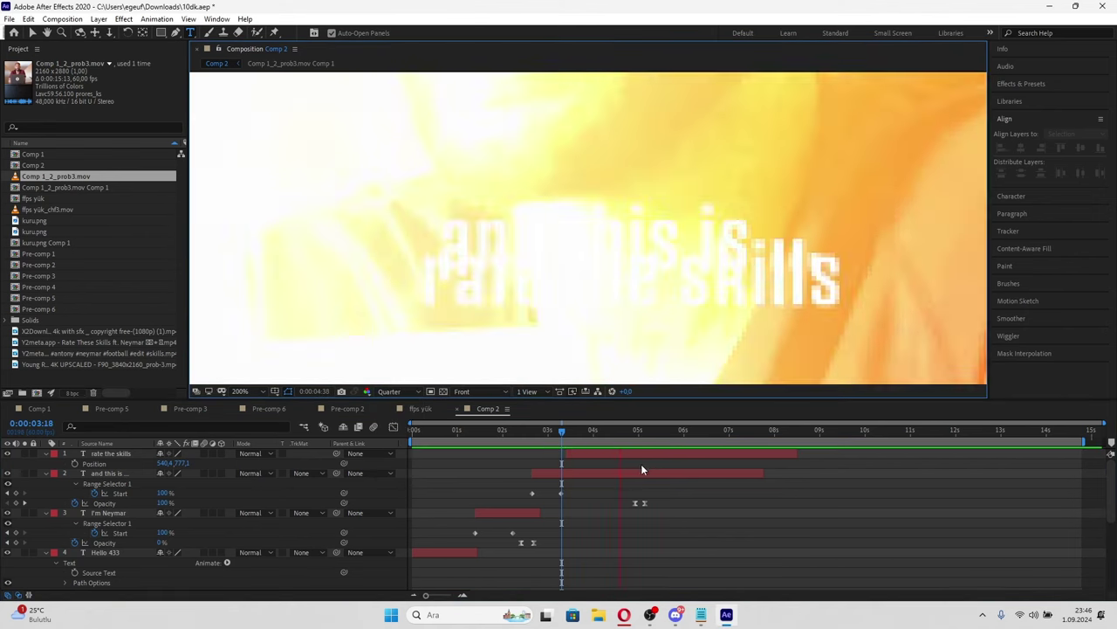
- Shift the 'and this is ...' Opacity fade-out keyframes earlier so it reaches 0% at 4:44
{"action": "left_click", "coordinate": [632, 429]}
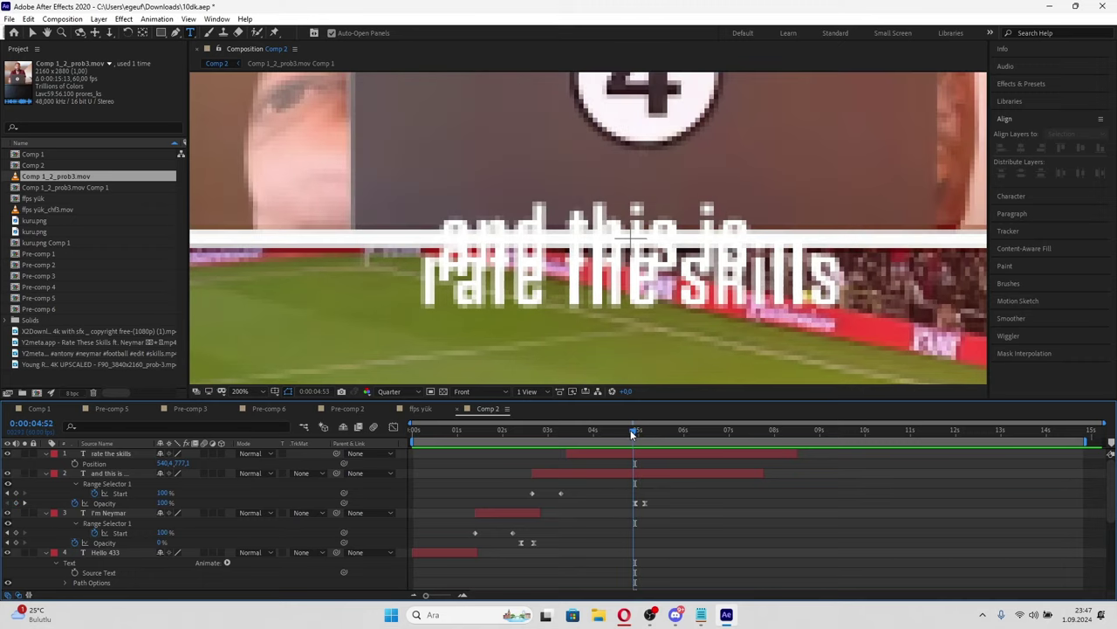
{"action": "left_click_drag", "start_coordinate": [630, 430], "coordinate": [625, 431]}
{"action": "left_click", "coordinate": [629, 453]}
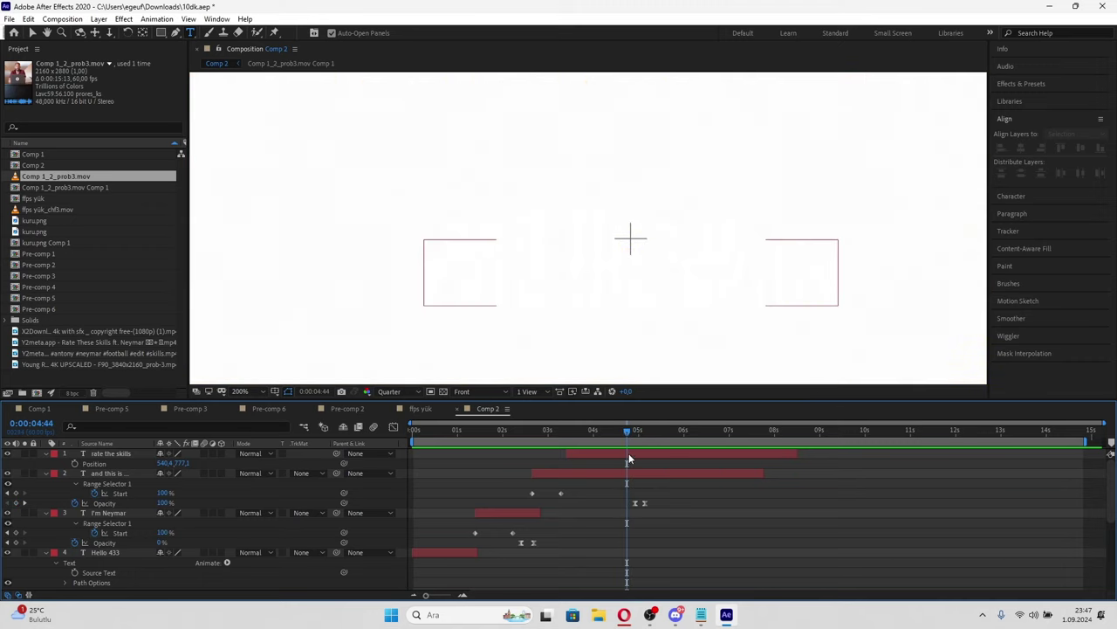
{"action": "left_click", "coordinate": [632, 471], "text": "shift"}
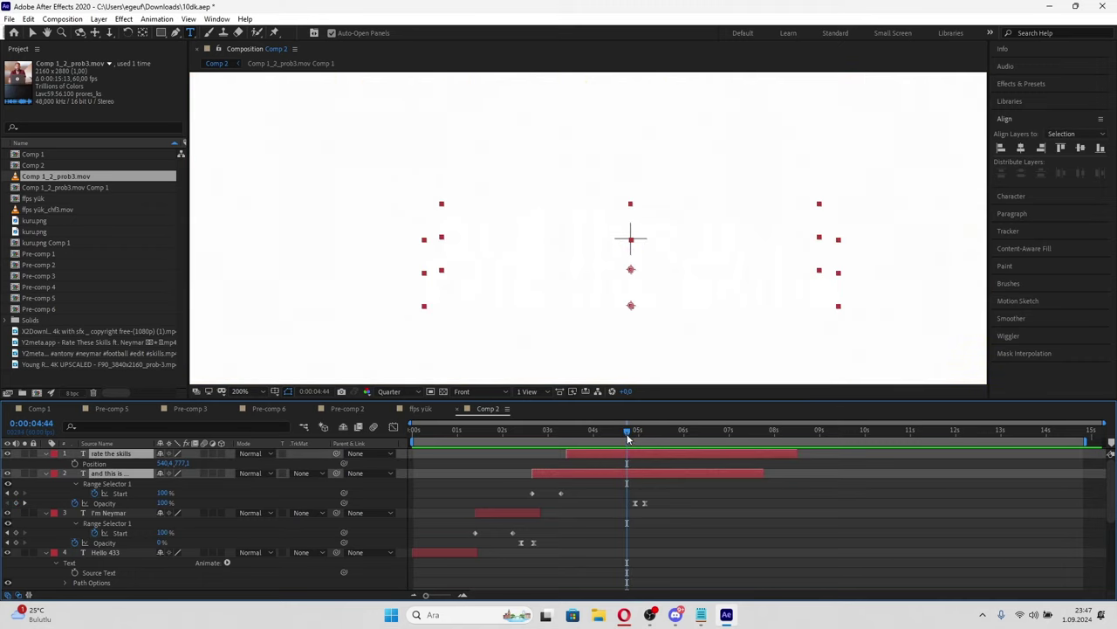
{"action": "left_click_drag", "start_coordinate": [657, 496], "coordinate": [626, 503]}
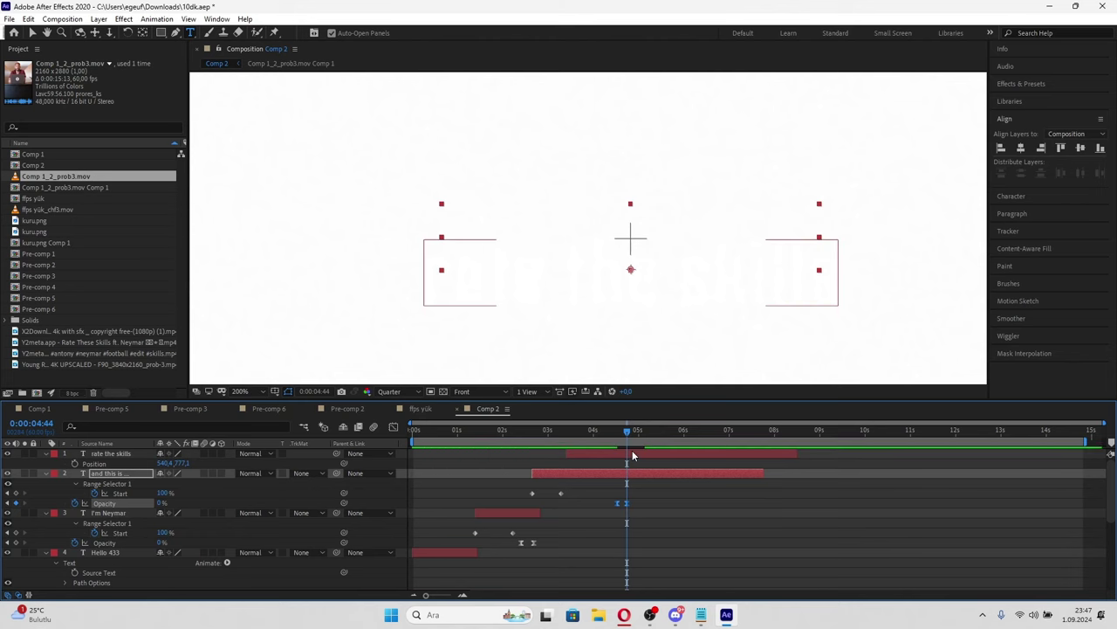
{"action": "left_click", "coordinate": [632, 453]}
{"action": "left_click_drag", "start_coordinate": [617, 431], "coordinate": [627, 441]}
- Trim the caption layers to end at 0:00:04:44
{"action": "left_click", "coordinate": [647, 473], "text": "shift"}
{"action": "key", "text": "alt+bracketright"}
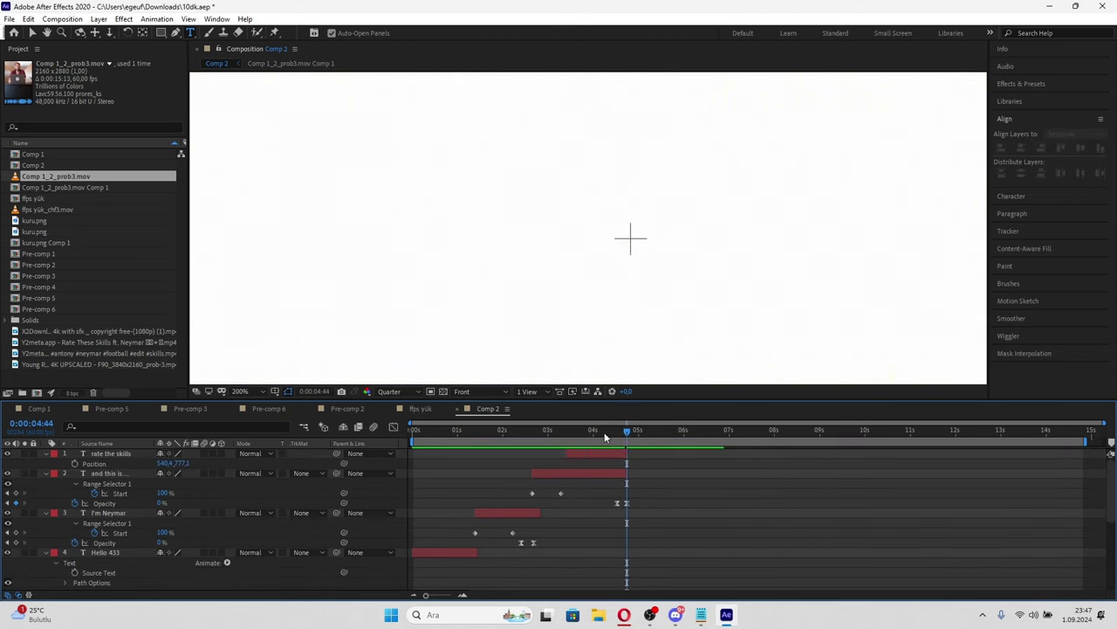
{"action": "left_click", "coordinate": [597, 430]}
- Add a Drop Shadow to 'rate the skills' with 100% opacity and softness 9
{"action": "left_click", "coordinate": [1021, 82]}
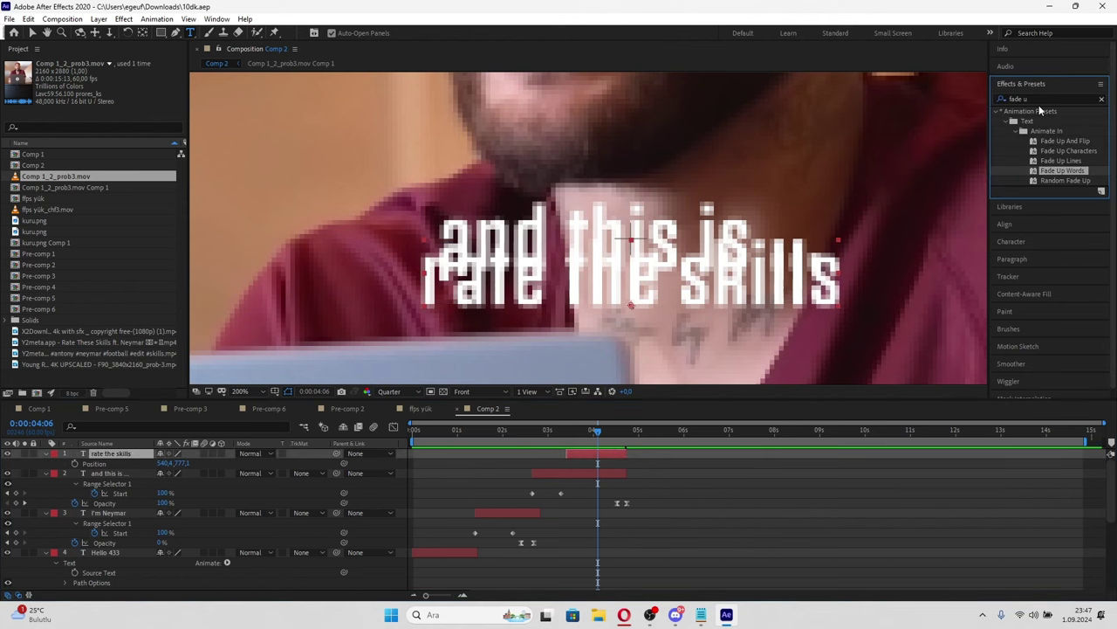
{"action": "left_click", "coordinate": [1039, 99]}
{"action": "type", "text": "drop s"}
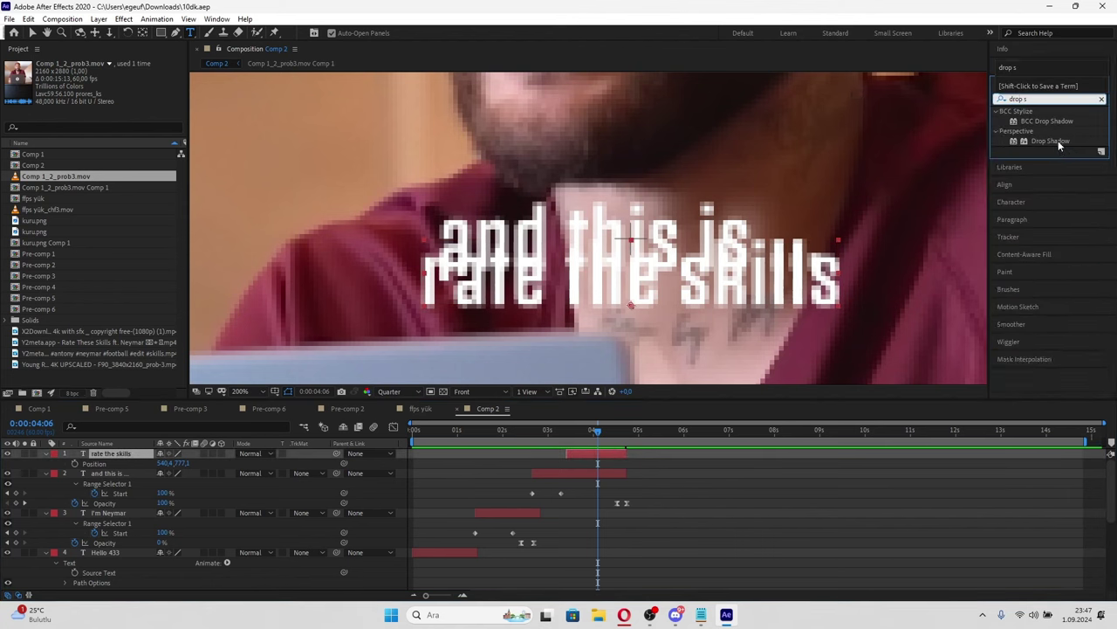
{"action": "double_click", "coordinate": [1050, 140]}
{"action": "left_click", "coordinate": [388, 391]}
{"action": "left_click", "coordinate": [403, 405]}
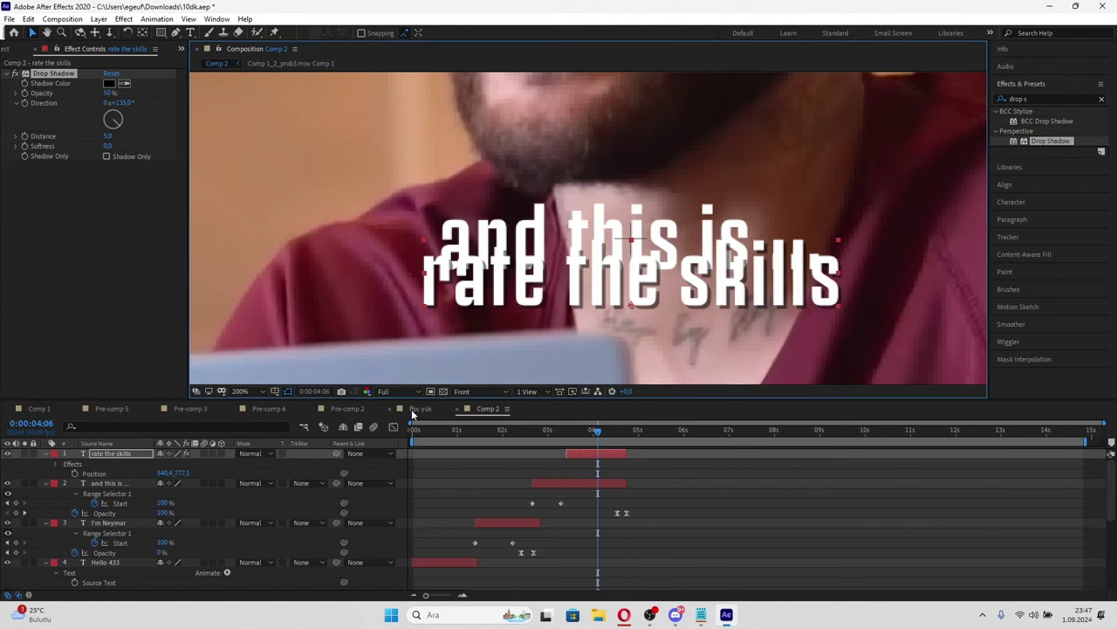
{"action": "left_click_drag", "start_coordinate": [106, 93], "coordinate": [113, 94]}
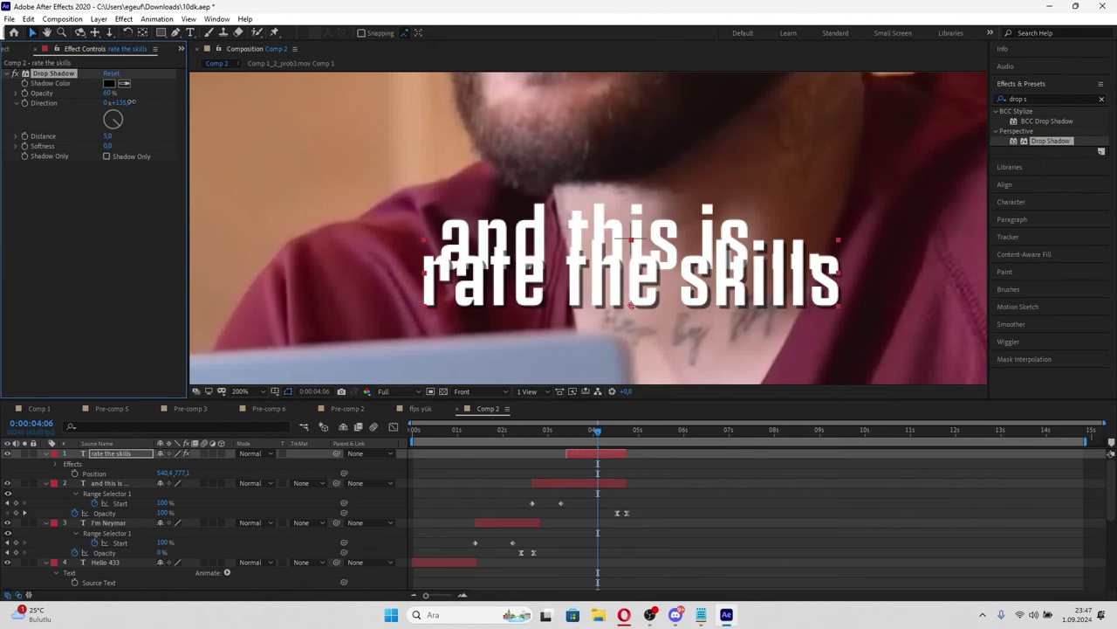
{"action": "mouse_move", "coordinate": [108, 145]}
{"action": "left_mouse_down"}
{"action": "mouse_move", "coordinate": [123, 150]}
{"action": "mouse_move", "coordinate": [112, 149]}
{"action": "left_mouse_up"}
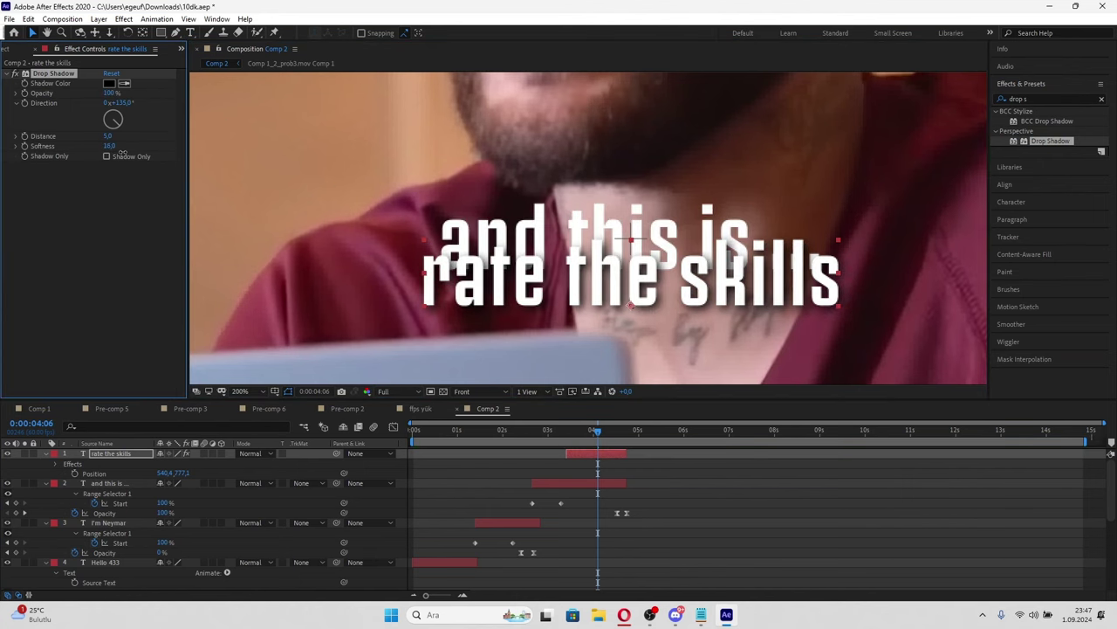
{"action": "left_click", "coordinate": [593, 433]}
{"action": "left_click_drag", "start_coordinate": [593, 433], "coordinate": [566, 433]}
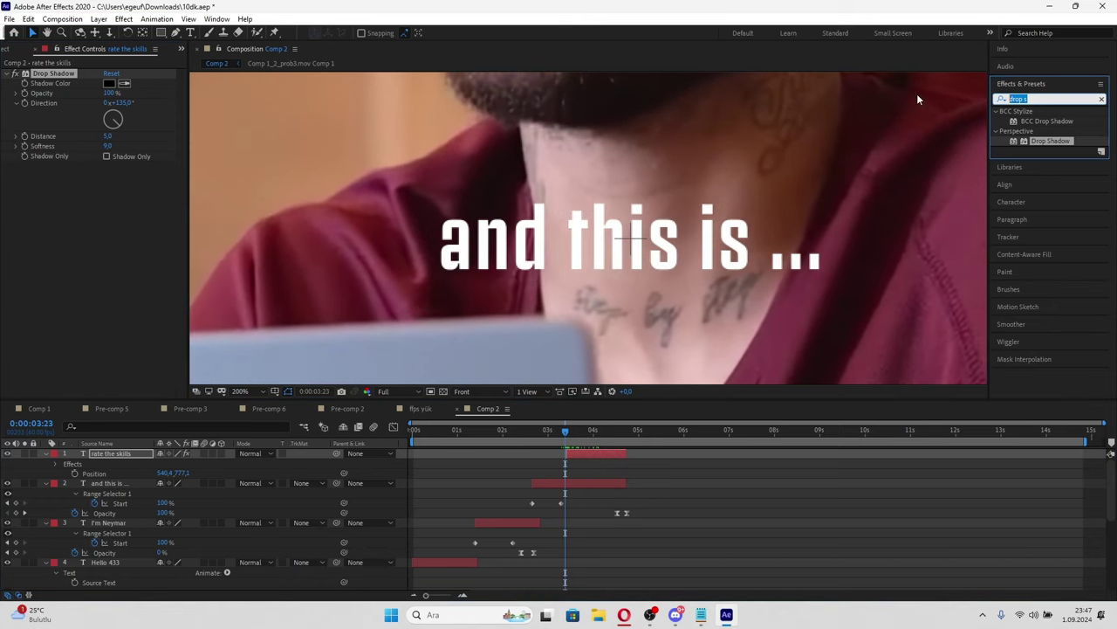
- Apply BCC Pyramid Blur to 'and this is ...' and keyframe Horizontal Blur ramping up to 4.00
{"action": "left_click", "coordinate": [1102, 98]}
{"action": "type", "text": "pyr"}
{"action": "left_click_drag", "start_coordinate": [1047, 120], "coordinate": [576, 481]}
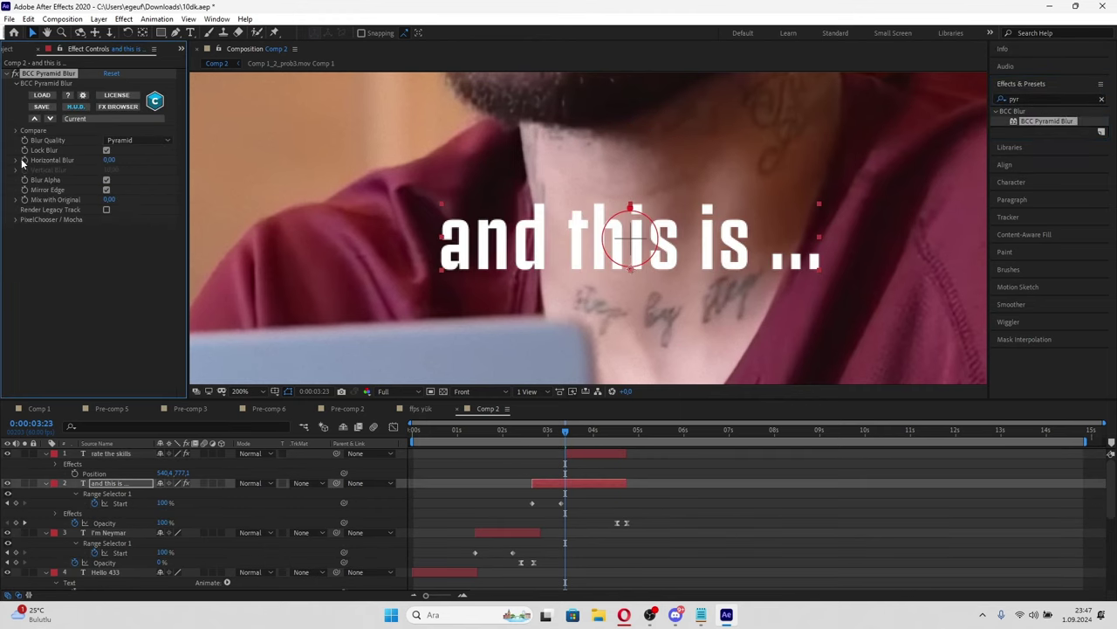
{"action": "left_click_drag", "start_coordinate": [569, 428], "coordinate": [595, 430]}
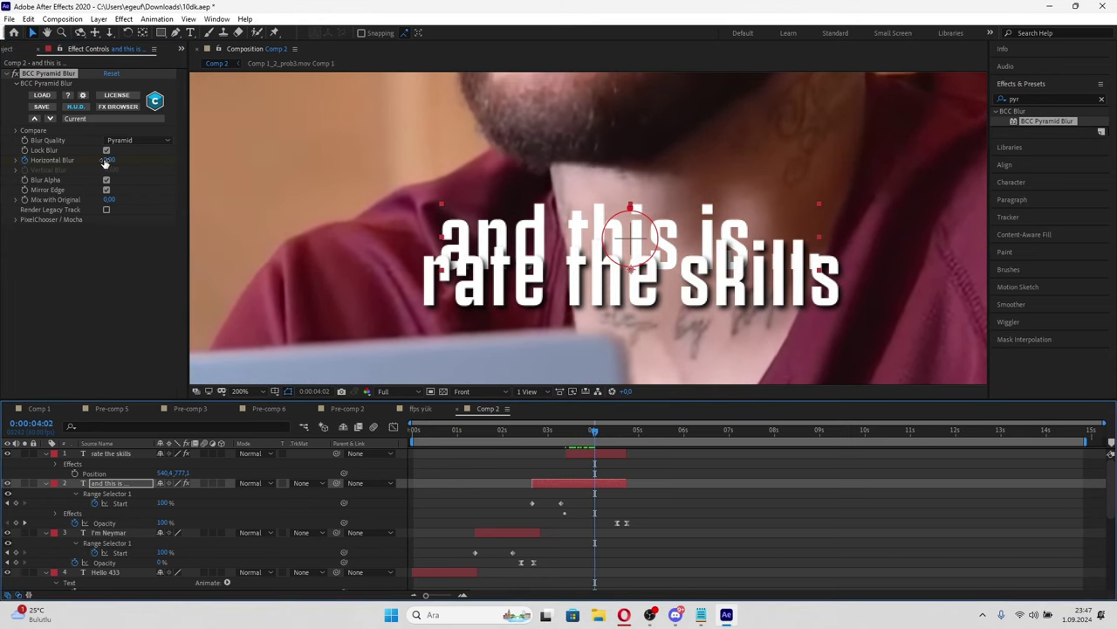
{"action": "left_click_drag", "start_coordinate": [105, 163], "coordinate": [112, 165]}
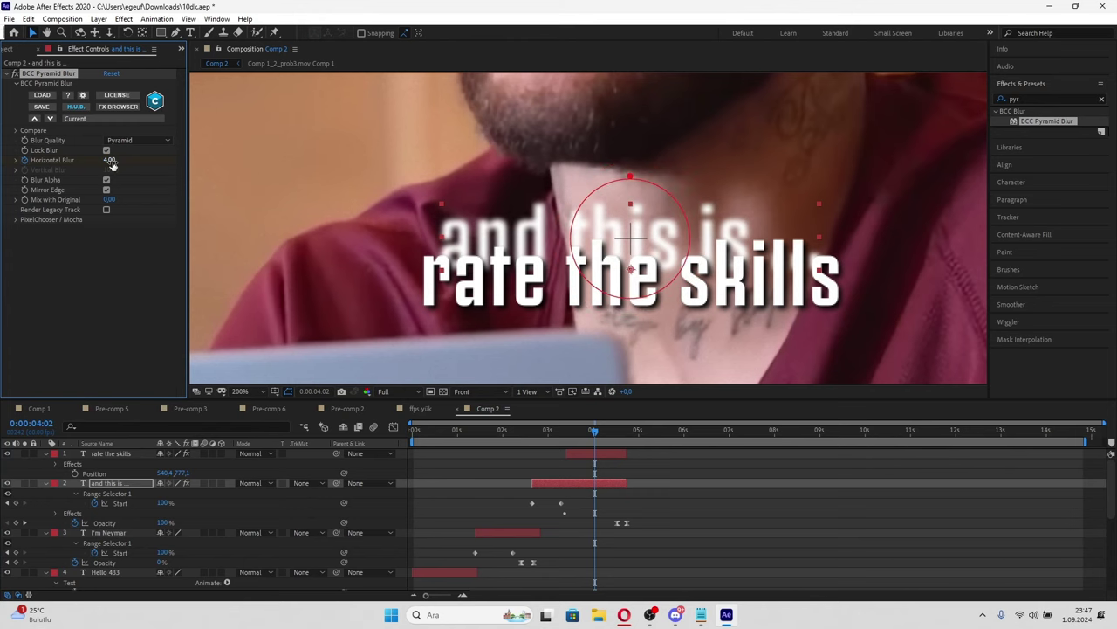
{"action": "mouse_move", "coordinate": [591, 435]}
{"action": "left_mouse_down"}
{"action": "mouse_move", "coordinate": [564, 430]}
{"action": "mouse_move", "coordinate": [603, 430]}
{"action": "left_mouse_up"}
{"action": "key", "text": "u"}
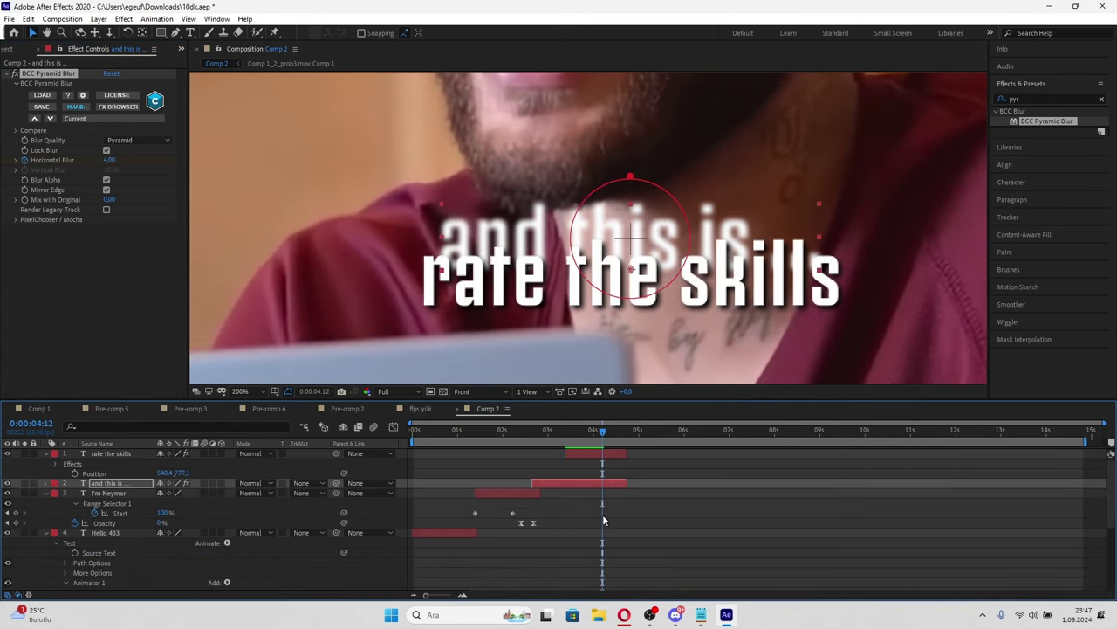
{"action": "key", "text": "u"}
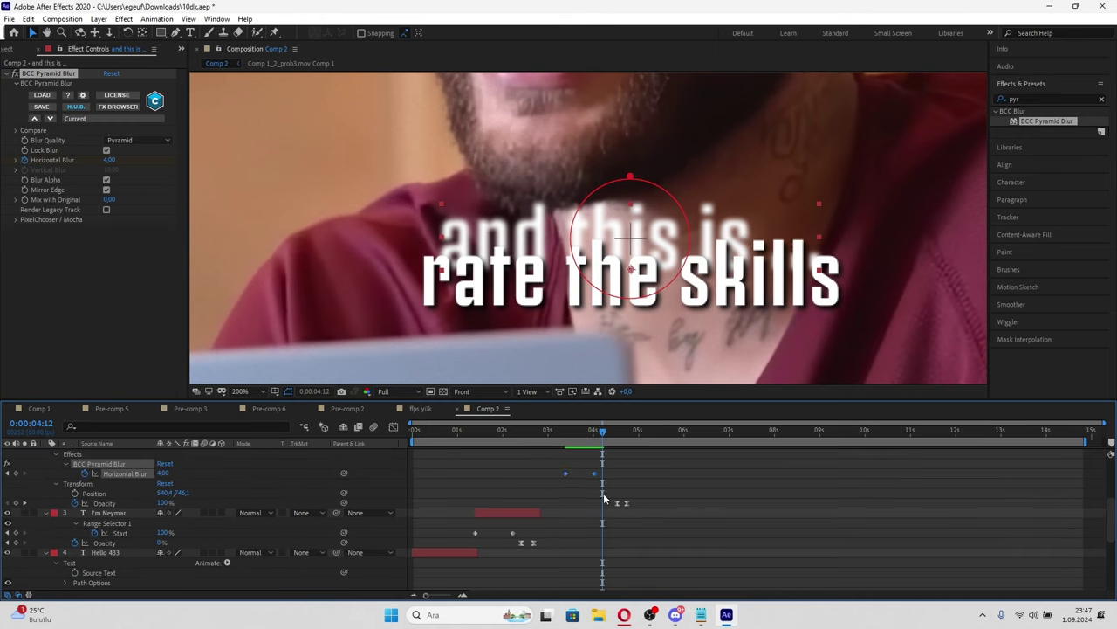
{"action": "scroll", "coordinate": [717, 489], "scroll_direction": "up", "scroll_amount": 5}
- Select the 'rate the skills' layer and collapse all layers' properties
{"action": "left_click", "coordinate": [592, 455]}
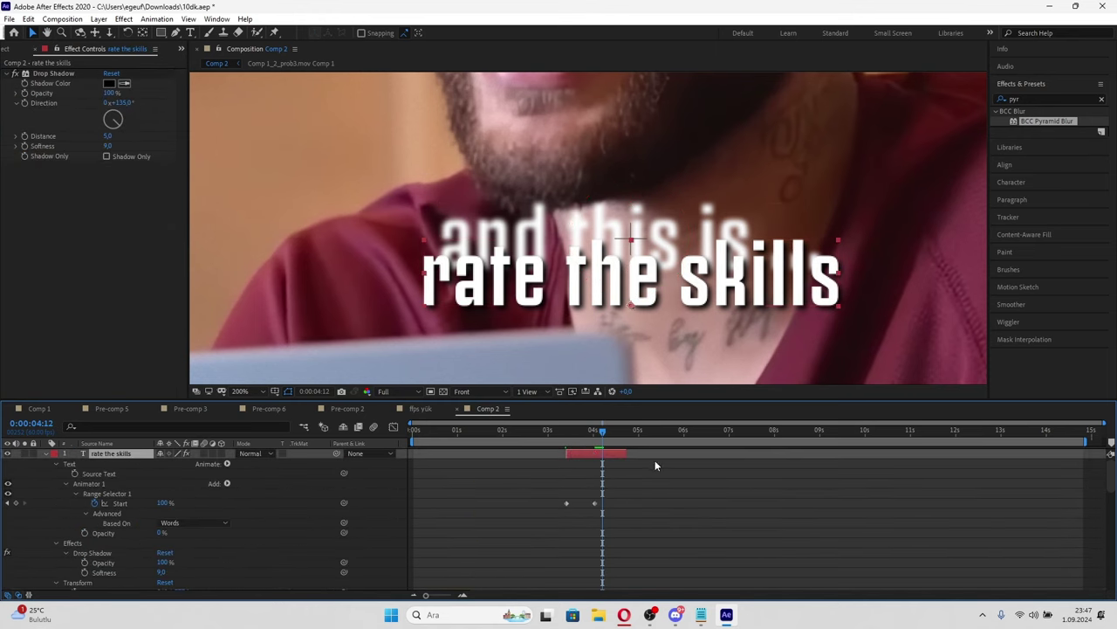
{"action": "key", "text": "ctrl+a"}
{"action": "key", "text": "u"}
{"action": "key", "text": "u"}
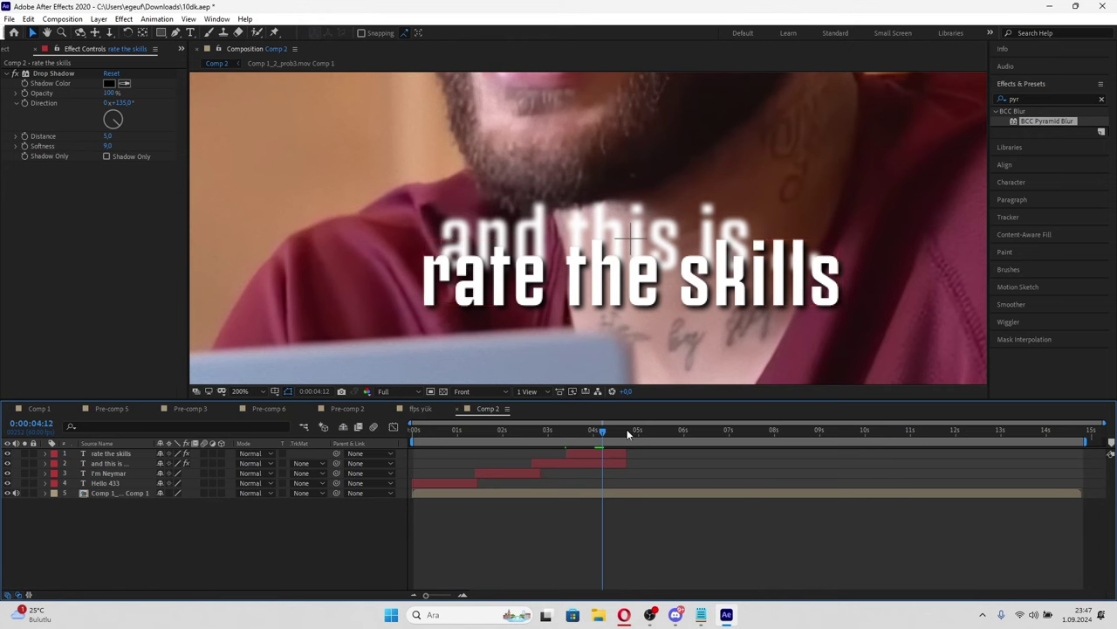
- Apply Deep Glow to 'rate the skills' above Drop Shadow, with radius 16 and exposure 0.31
{"action": "left_click", "coordinate": [1036, 97]}
{"action": "type", "text": "de"}
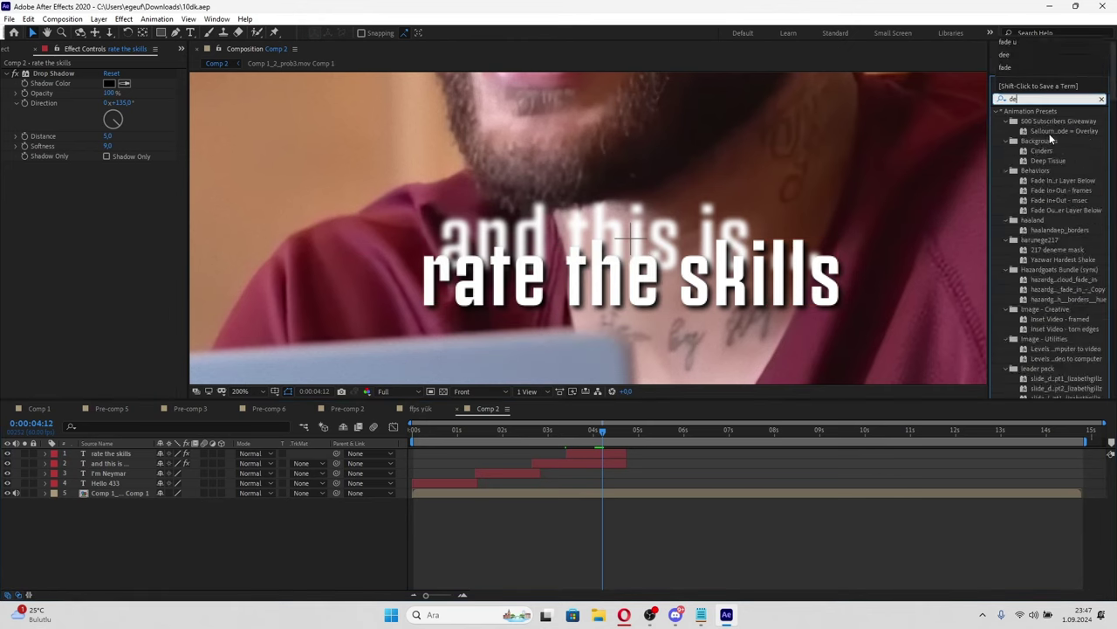
{"action": "type", "text": "e"}
{"action": "left_click_drag", "start_coordinate": [1039, 150], "coordinate": [592, 453]}
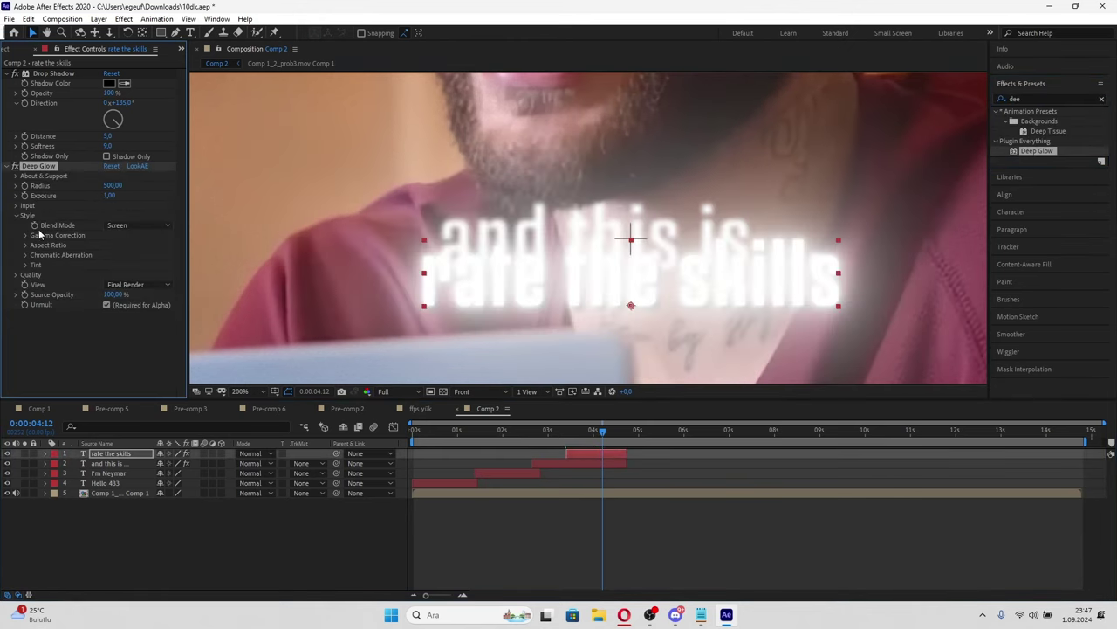
{"action": "left_click_drag", "start_coordinate": [42, 166], "coordinate": [35, 74]}
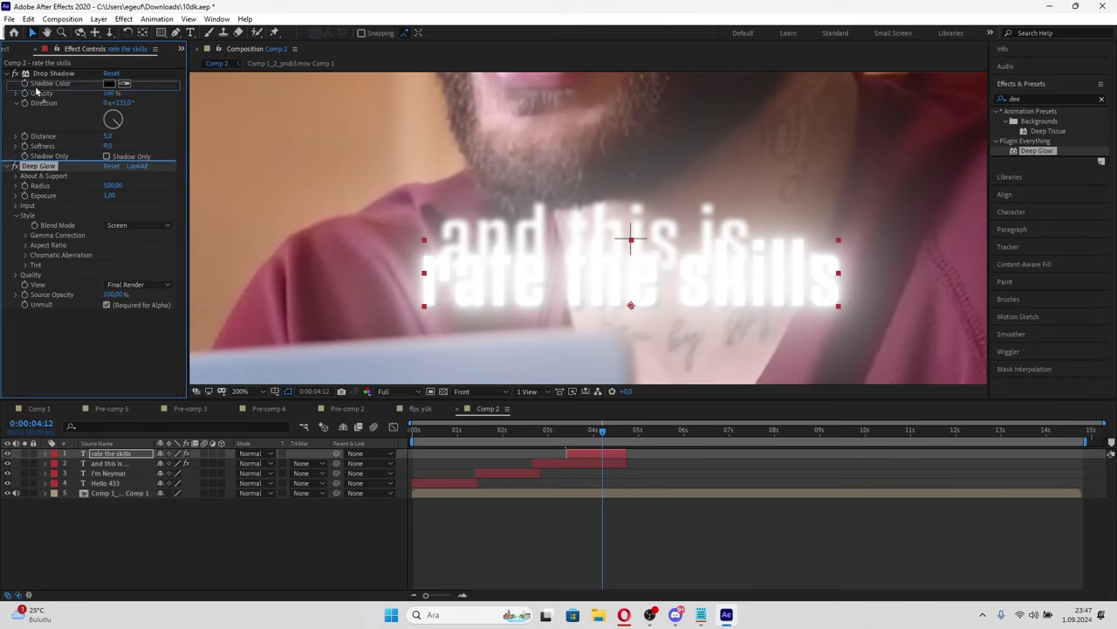
{"action": "left_click_drag", "start_coordinate": [33, 129], "coordinate": [35, 75]}
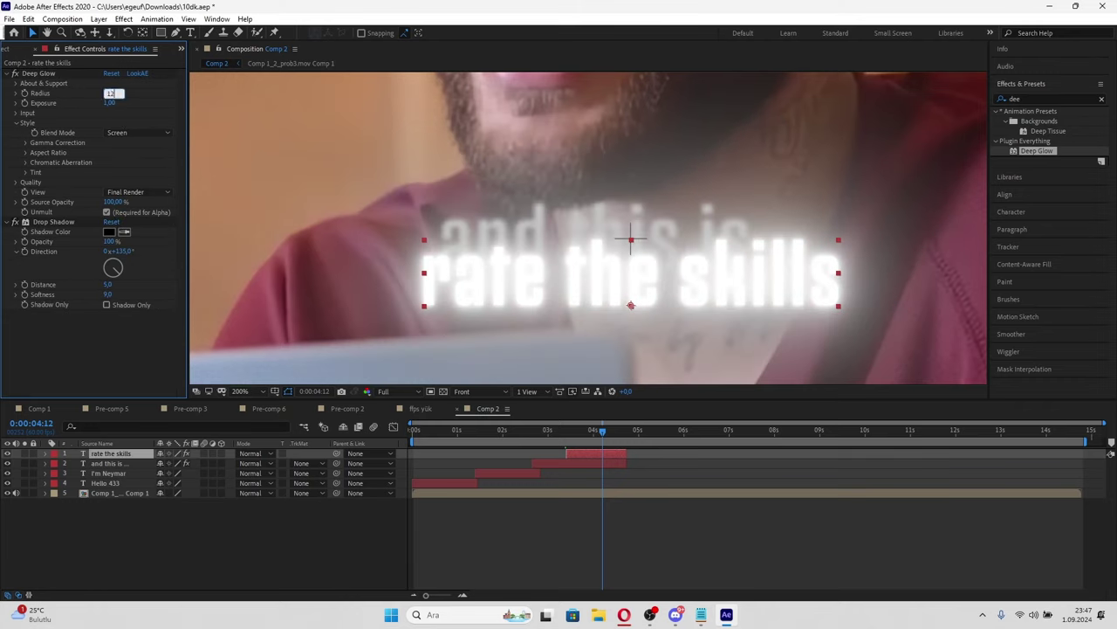
{"action": "left_click", "coordinate": [132, 110]}
{"action": "mouse_move", "coordinate": [109, 102]}
{"action": "left_mouse_down"}
{"action": "mouse_move", "coordinate": [72, 112]}
{"action": "mouse_move", "coordinate": [104, 106]}
{"action": "left_mouse_up"}
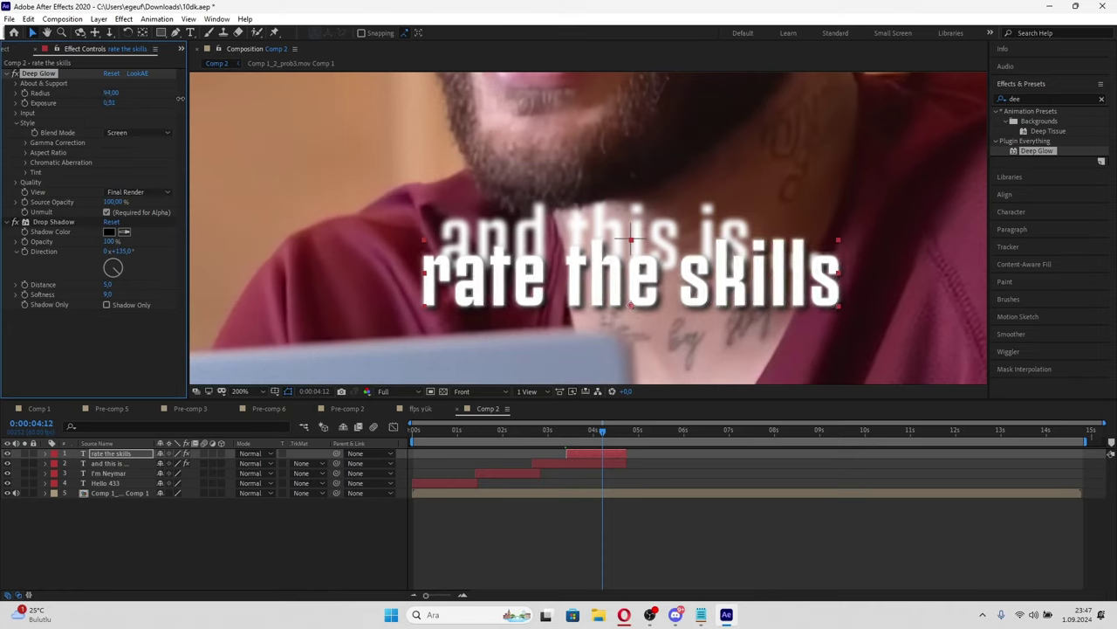
{"action": "left_click_drag", "start_coordinate": [179, 99], "coordinate": [123, 112]}
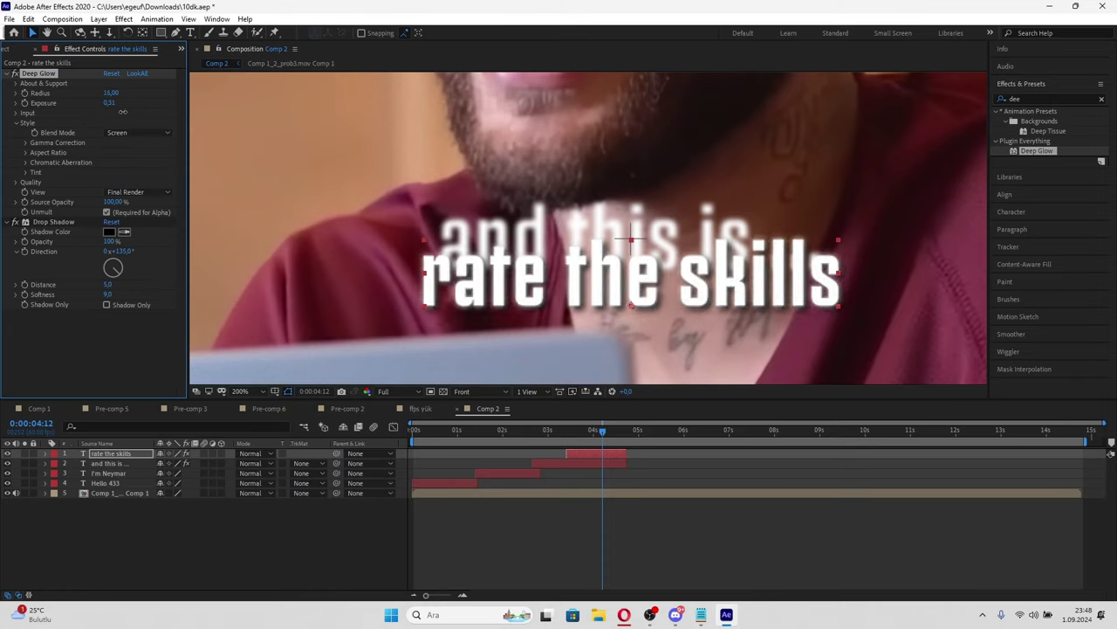
- Colour the '433' in the Hello 433 caption yellow FFD200
{"action": "left_click", "coordinate": [552, 462]}
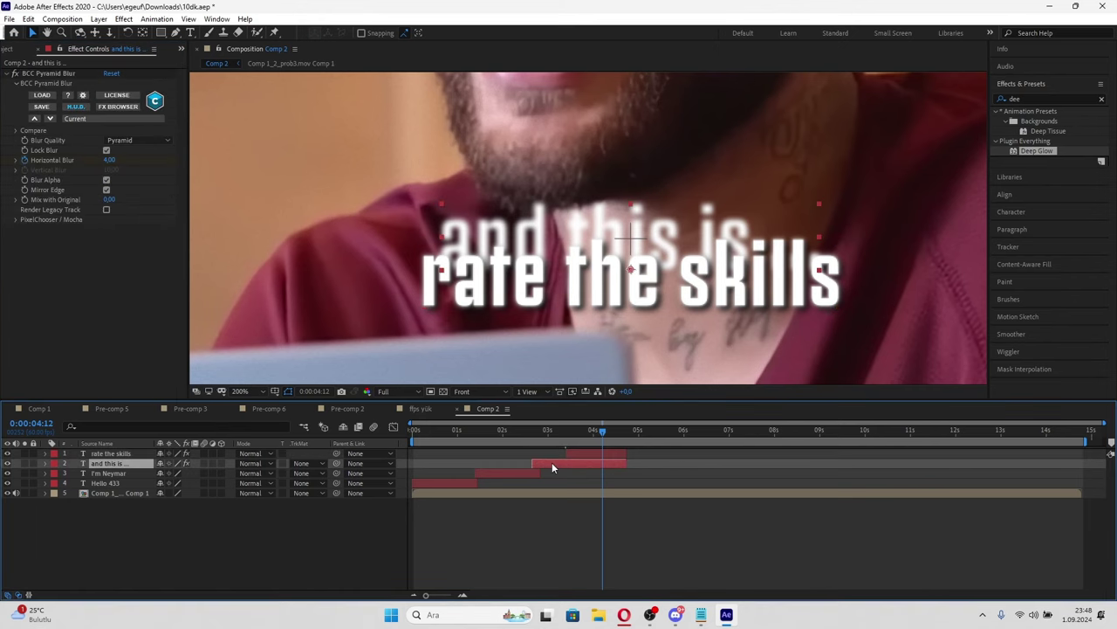
{"action": "left_click", "coordinate": [517, 471]}
{"action": "left_click", "coordinate": [468, 483]}
{"action": "left_click", "coordinate": [460, 429]}
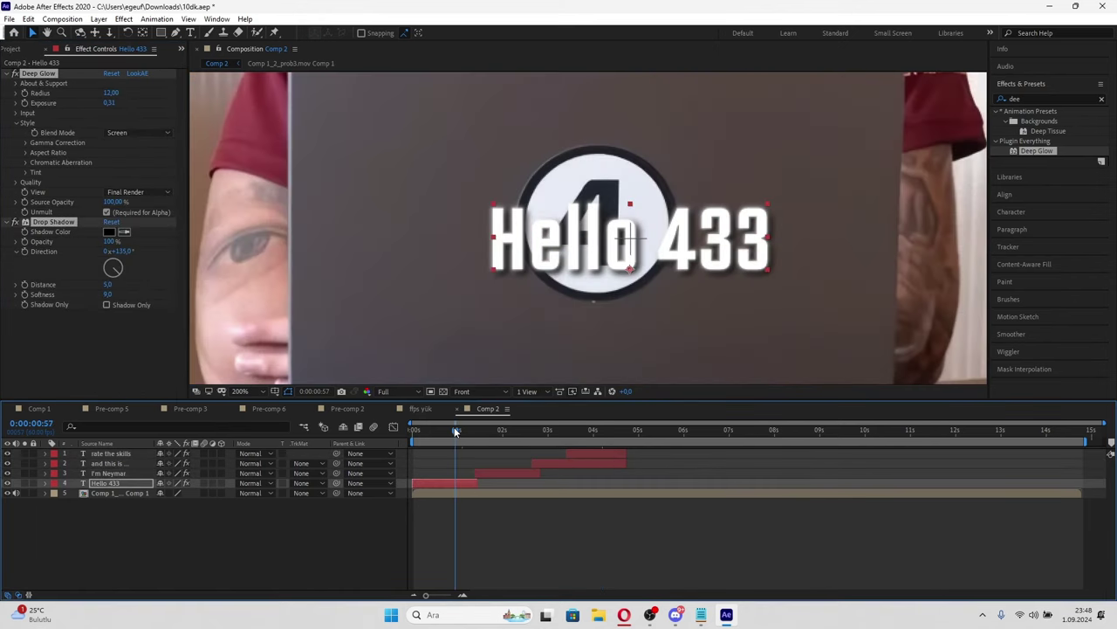
{"action": "left_click", "coordinate": [191, 32]}
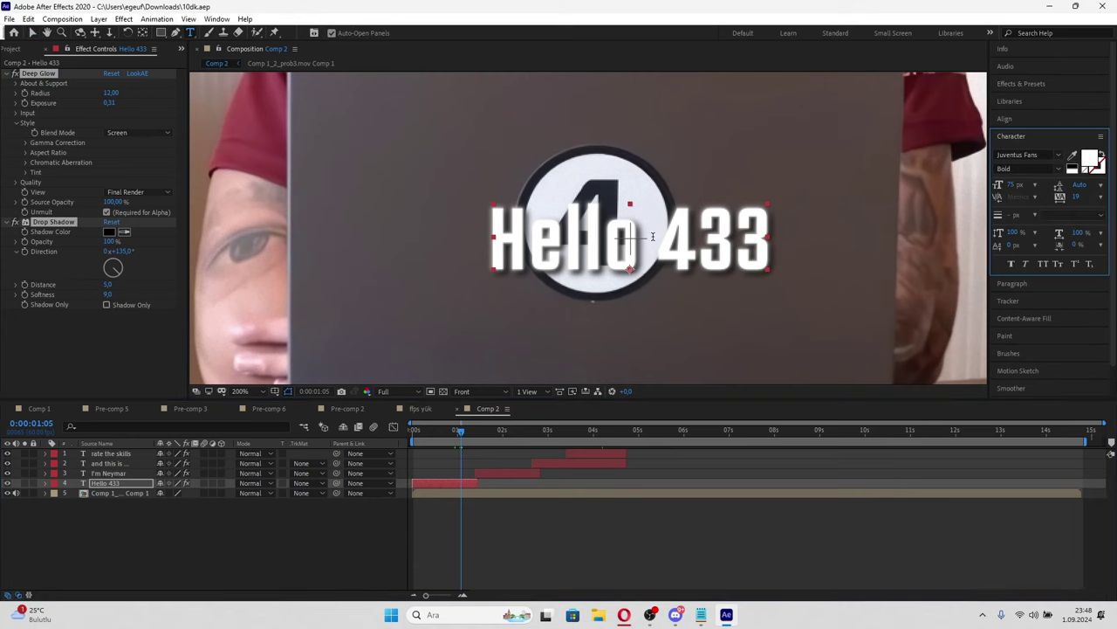
{"action": "left_click_drag", "start_coordinate": [653, 238], "coordinate": [773, 238]}
{"action": "left_click", "coordinate": [1090, 159]}
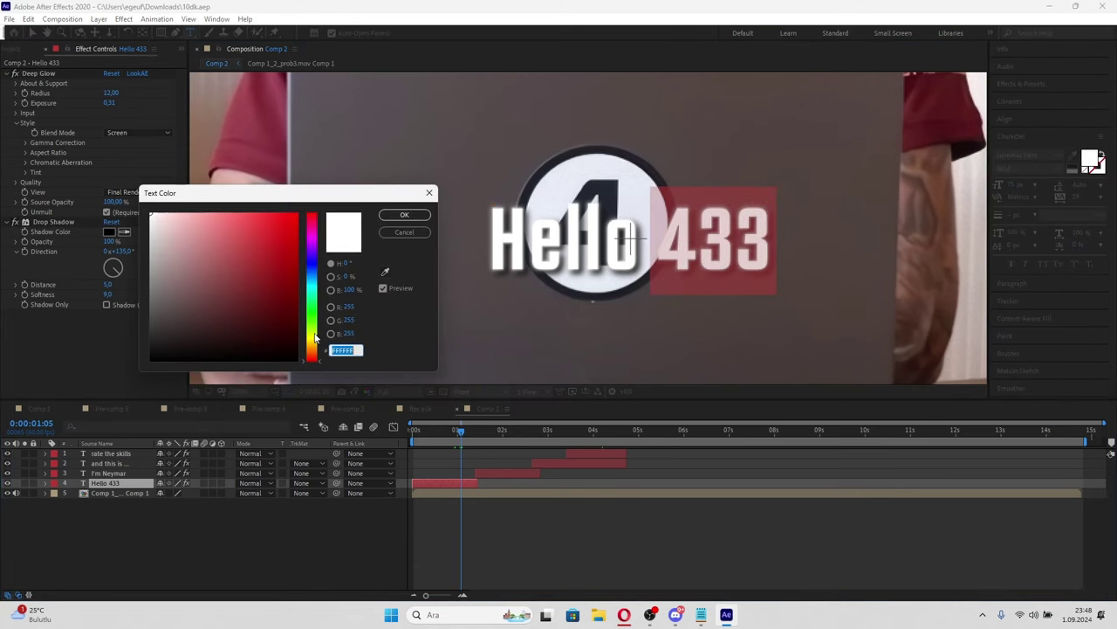
{"action": "type", "text": "FFD200"}
{"action": "left_click", "coordinate": [402, 216]}
- Colour the word 'Neymar' in the I'm Neymar caption bright green
{"action": "left_click", "coordinate": [510, 429]}
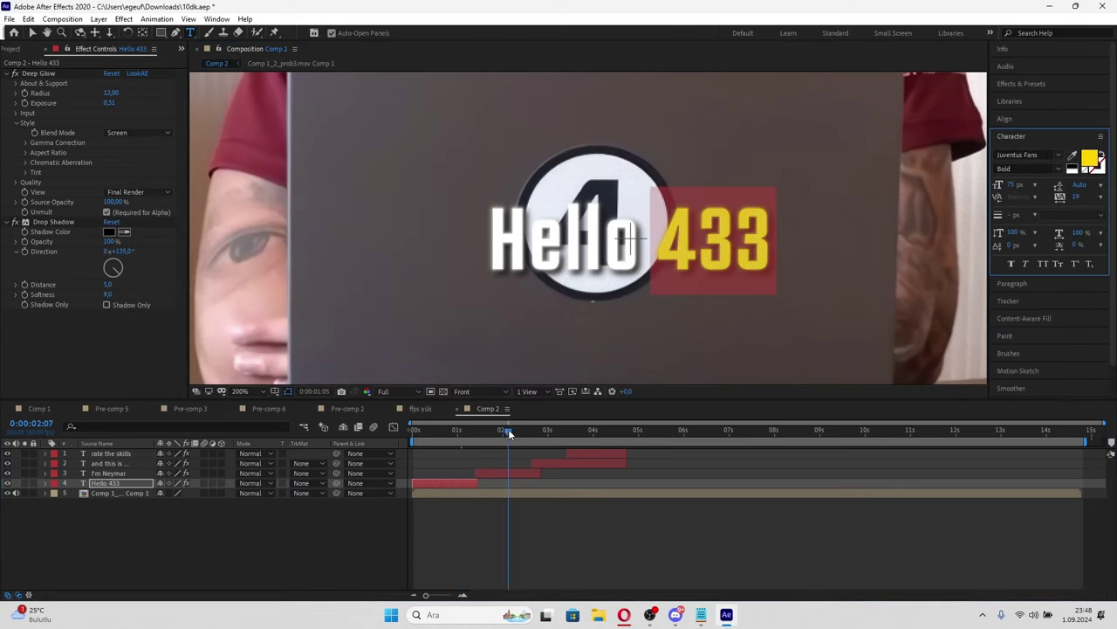
{"action": "double_click", "coordinate": [627, 236]}
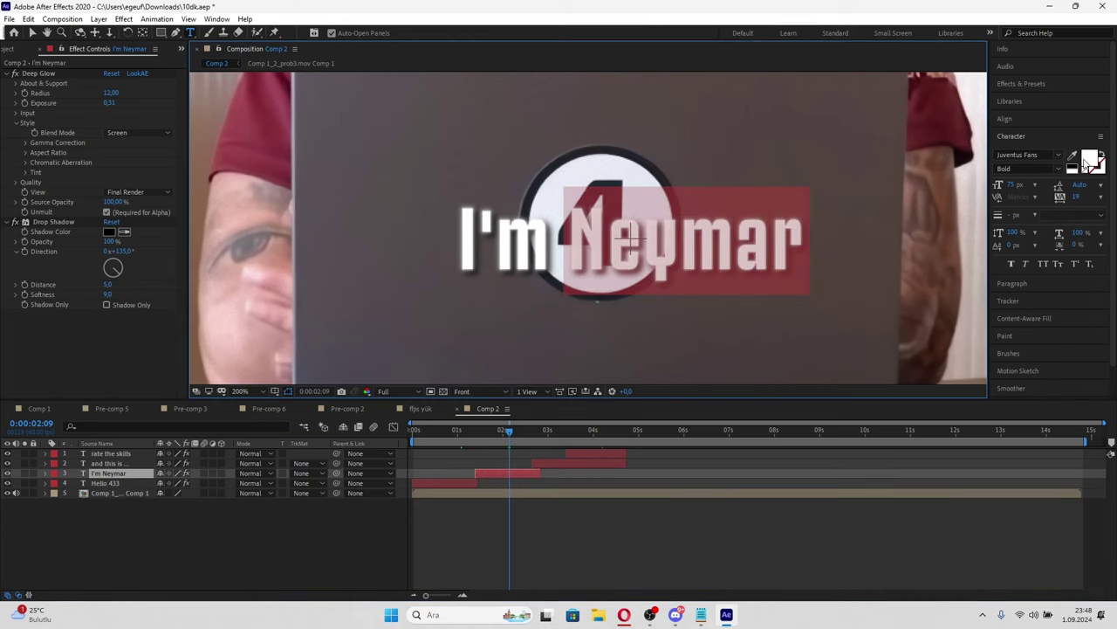
{"action": "left_click", "coordinate": [1091, 160]}
{"action": "type", "text": "90FF00"}
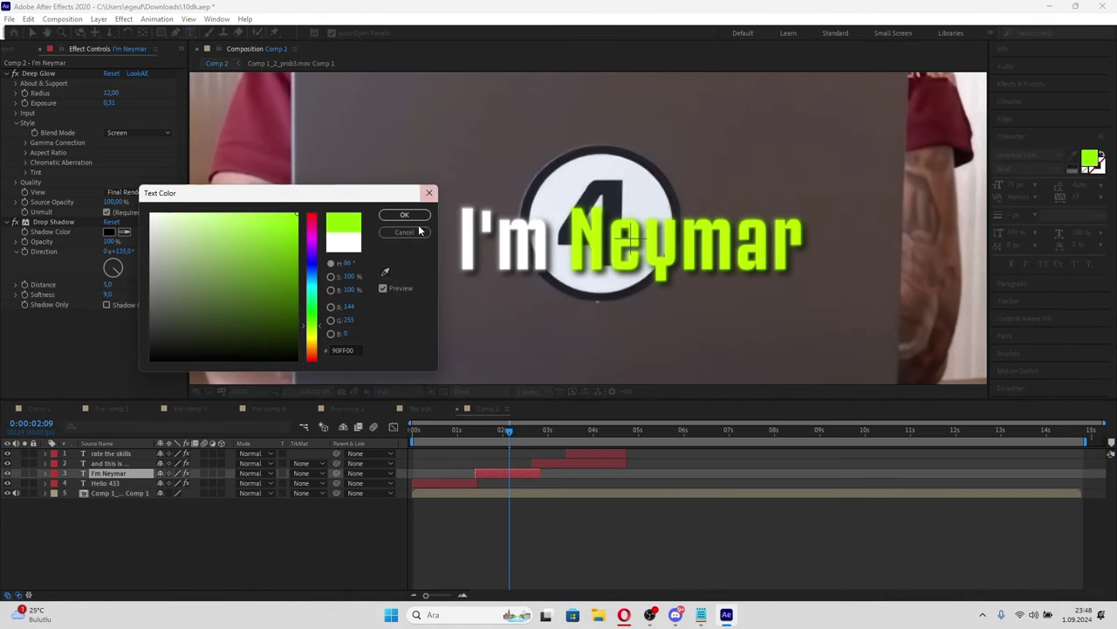
{"action": "left_click", "coordinate": [404, 215]}
{"action": "left_click", "coordinate": [1103, 154]}
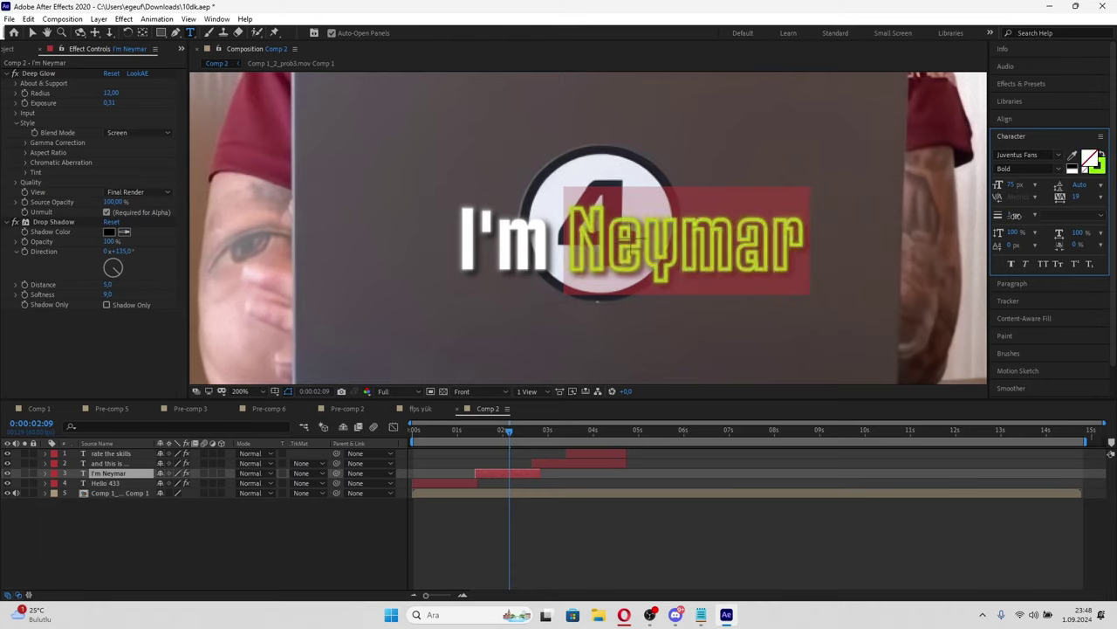
{"action": "left_click", "coordinate": [941, 437]}
- Zoom the preview out and check the text colour, leaving it unchanged
{"action": "key", "text": "comma"}
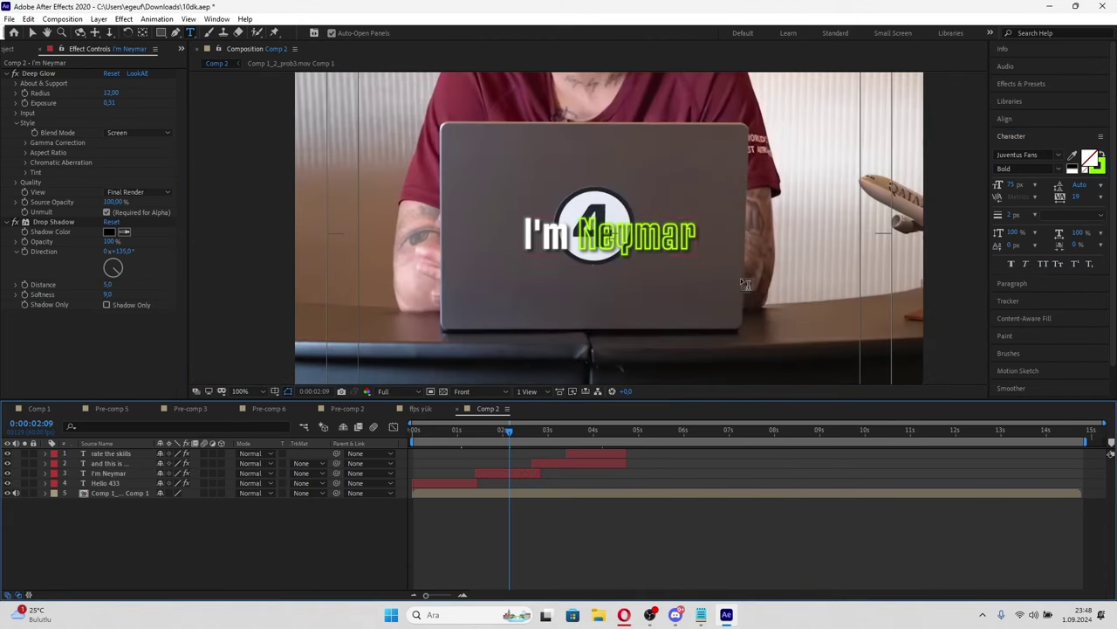
{"action": "key", "text": "comma"}
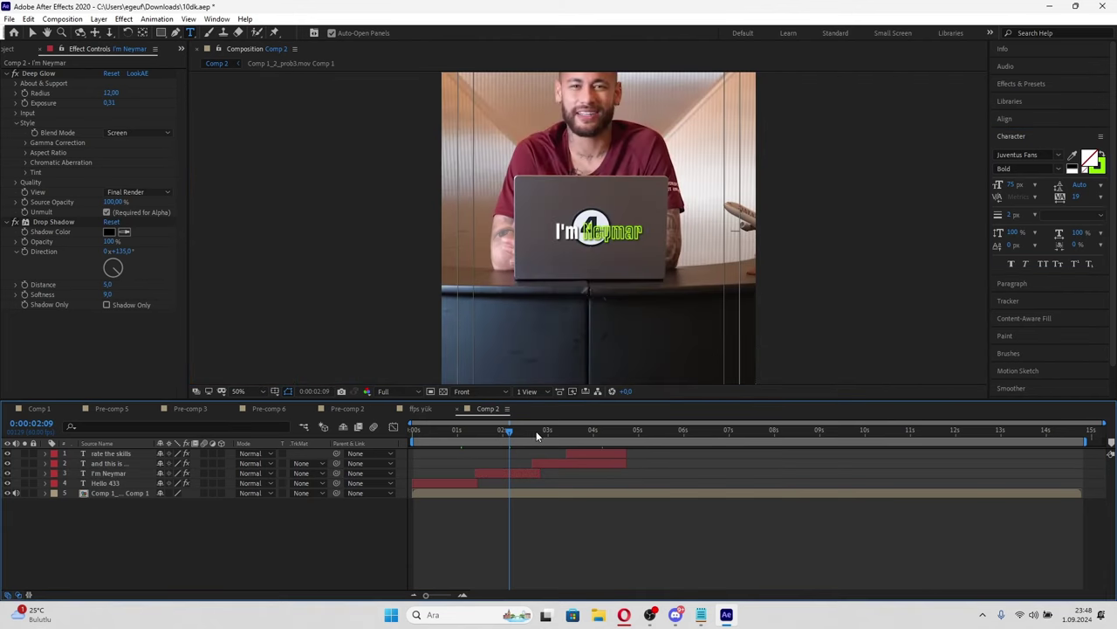
{"action": "left_click", "coordinate": [1100, 162]}
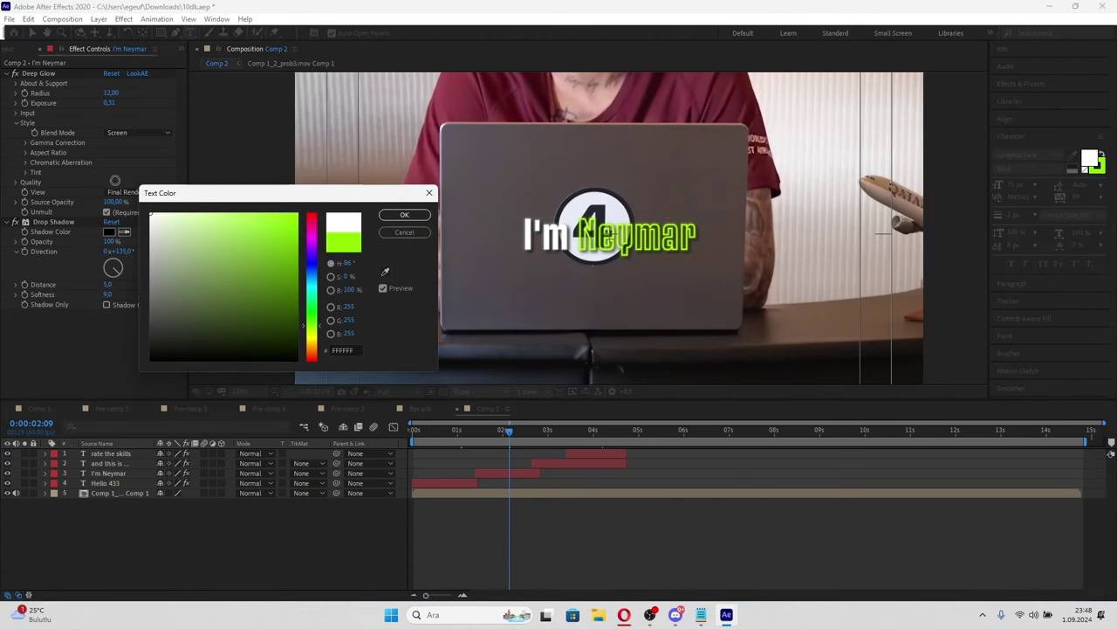
{"action": "left_click", "coordinate": [406, 234]}
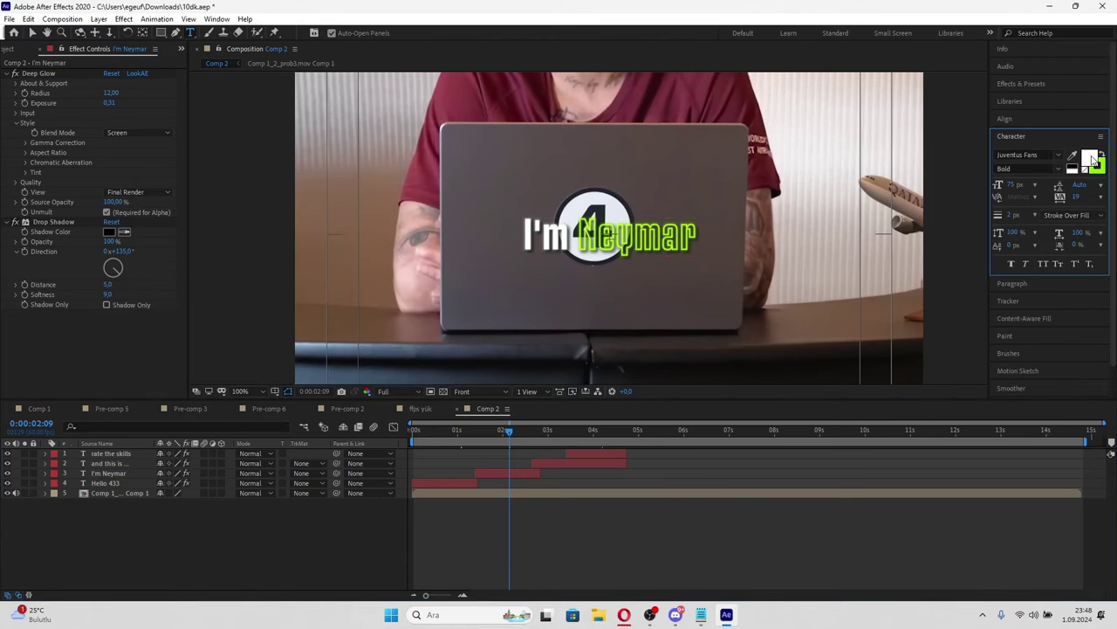
- Set the fill colour of the word 'Neymar' to white
{"action": "left_click", "coordinate": [914, 238]}
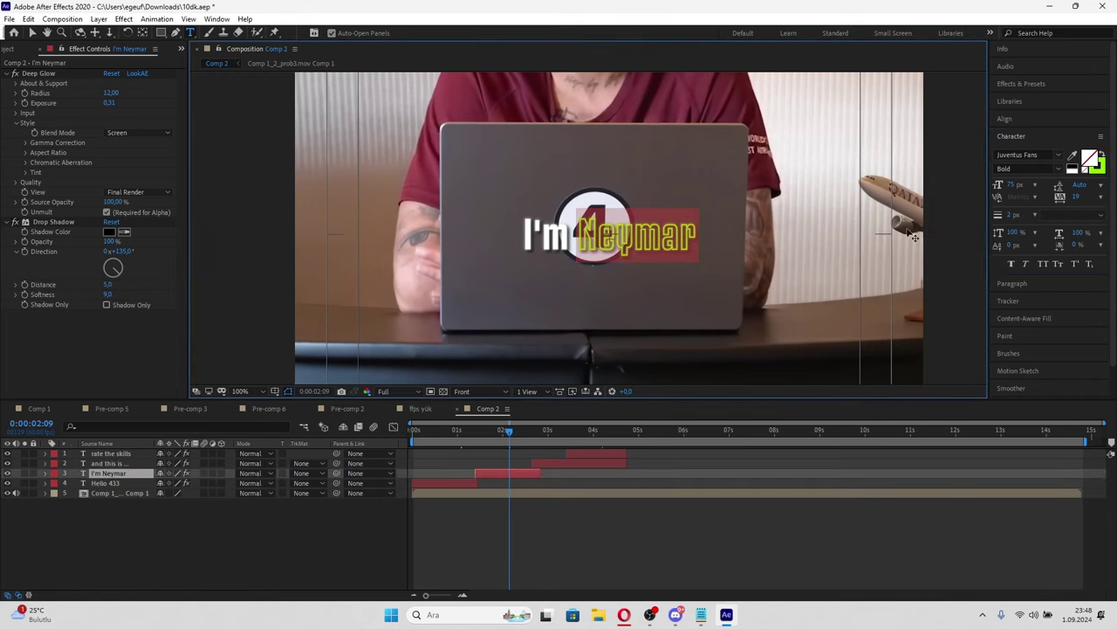
{"action": "left_click", "coordinate": [1089, 159]}
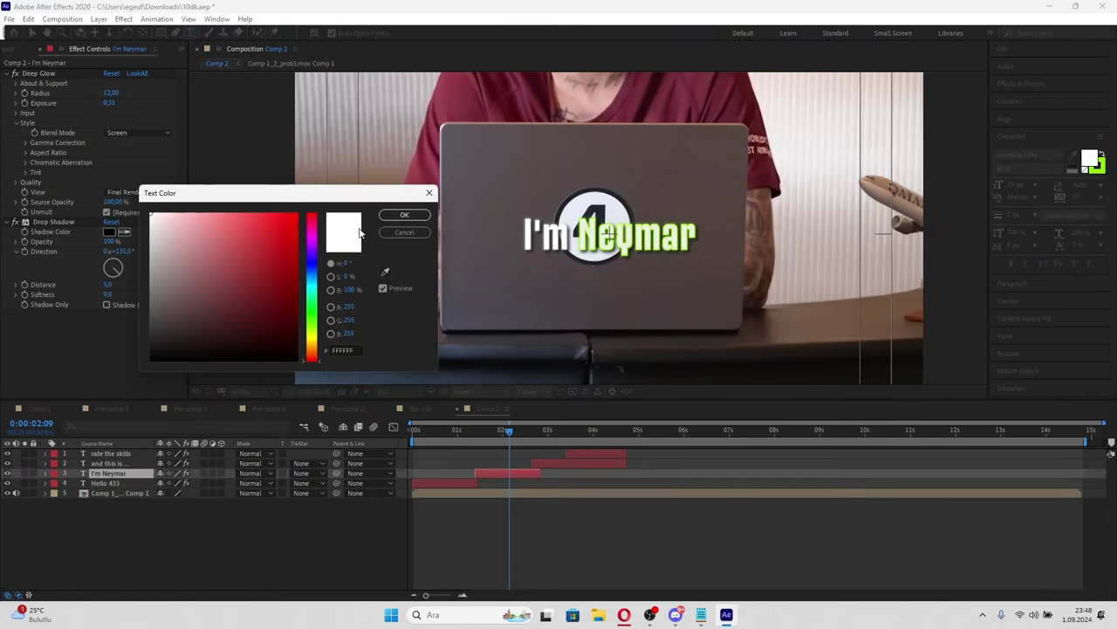
{"action": "left_click_drag", "start_coordinate": [248, 243], "coordinate": [342, 193]}
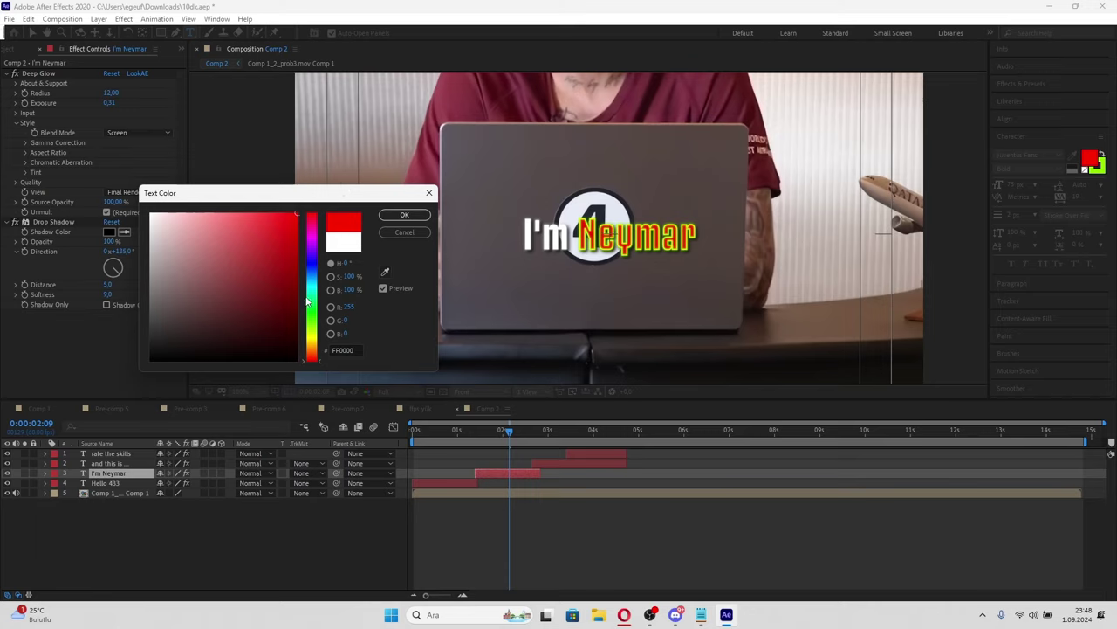
{"action": "mouse_move", "coordinate": [306, 302]}
{"action": "left_mouse_down"}
{"action": "mouse_move", "coordinate": [311, 371]}
{"action": "mouse_move", "coordinate": [311, 335]}
{"action": "left_mouse_up"}
{"action": "left_click", "coordinate": [150, 213]}
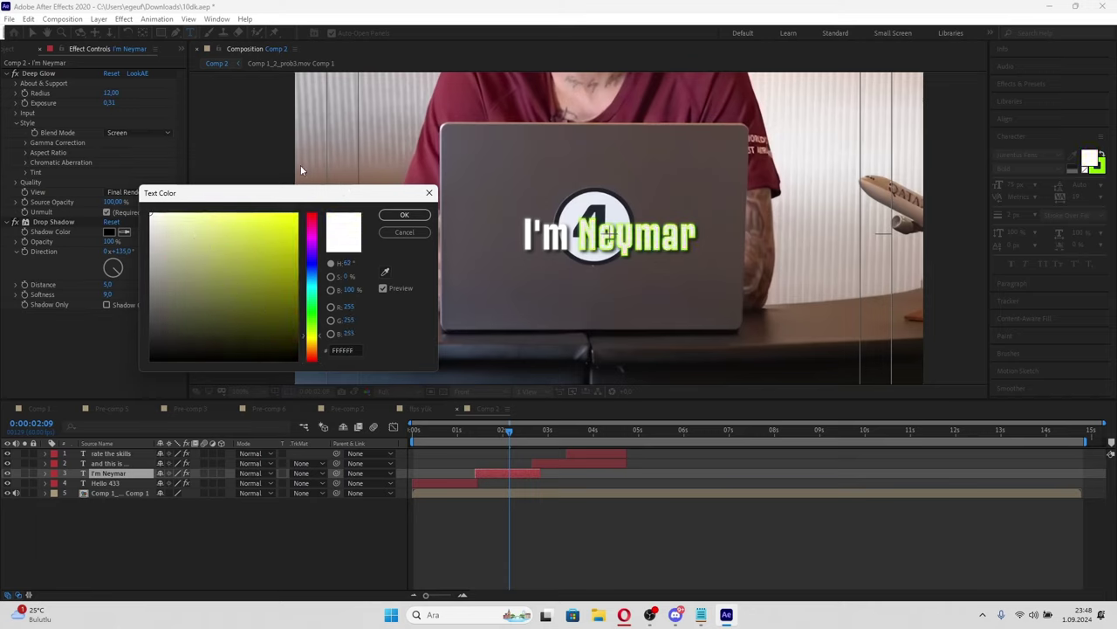
{"action": "left_click", "coordinate": [394, 217]}
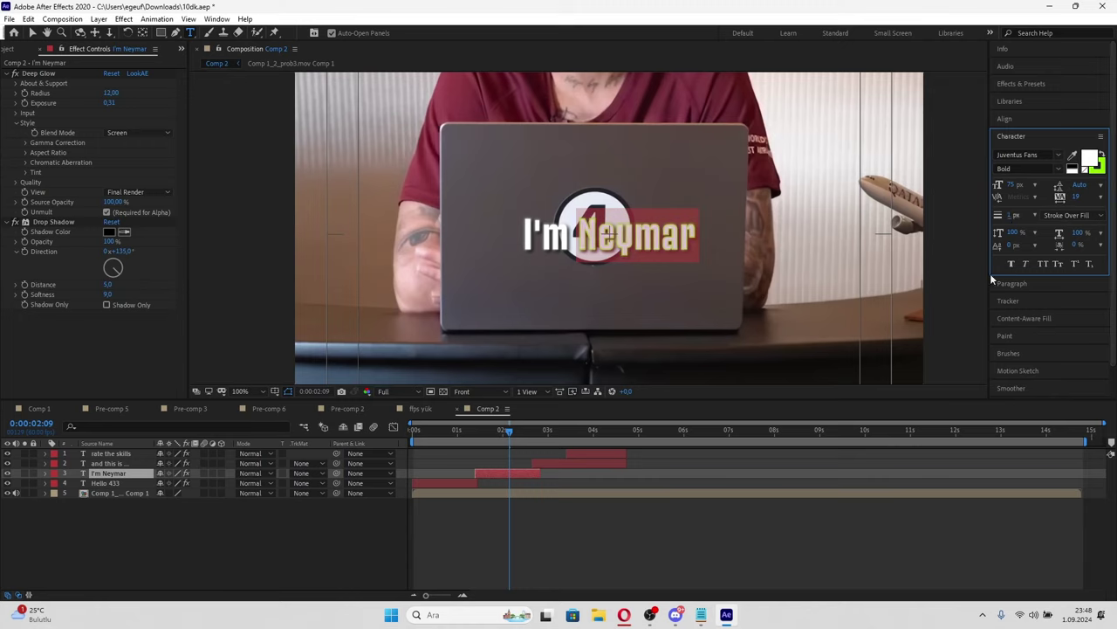
- Give 'Neymar' a 3 px dark green outline
{"action": "left_click", "coordinate": [818, 541]}
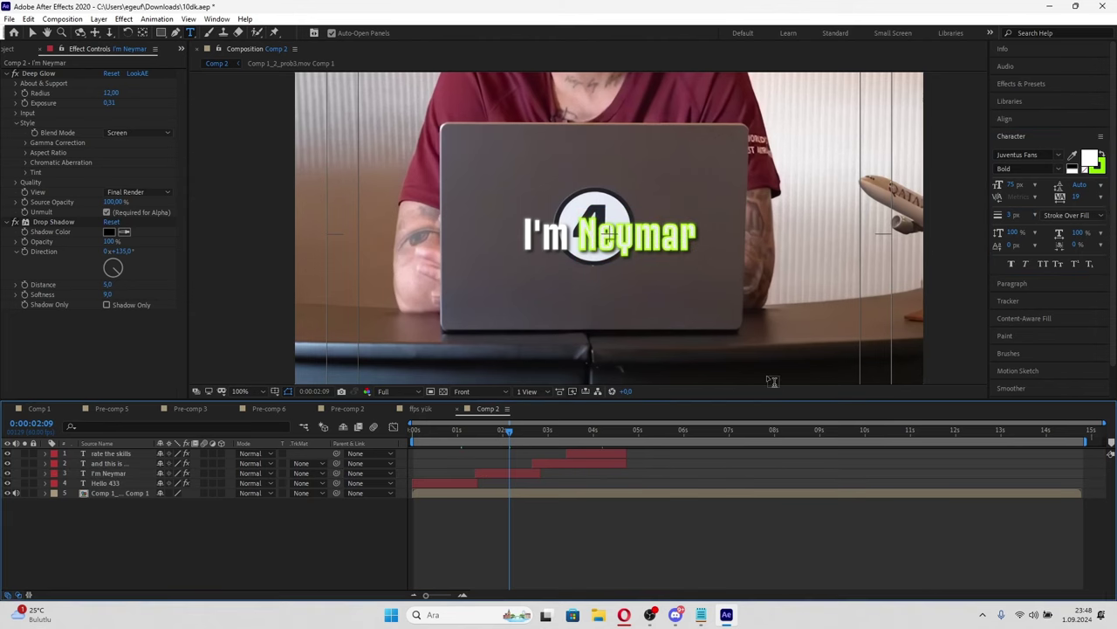
{"action": "key", "text": "period"}
{"action": "left_click", "coordinate": [1012, 216]}
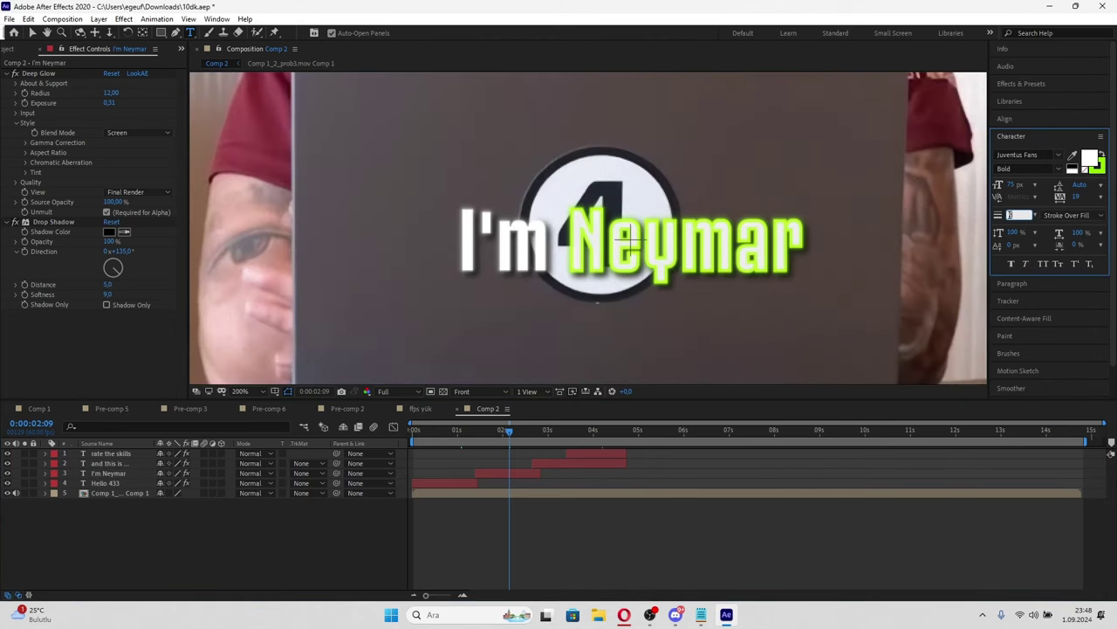
{"action": "type", "text": "2"}
{"action": "left_click", "coordinate": [1098, 168]}
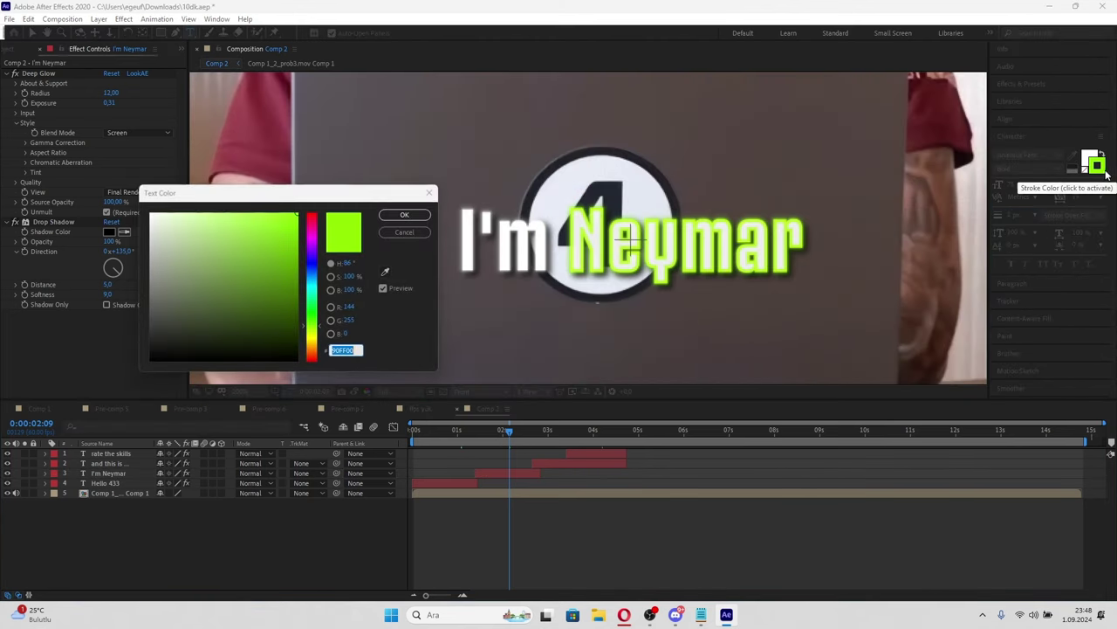
{"action": "left_click", "coordinate": [299, 302]}
{"action": "left_click", "coordinate": [404, 215]}
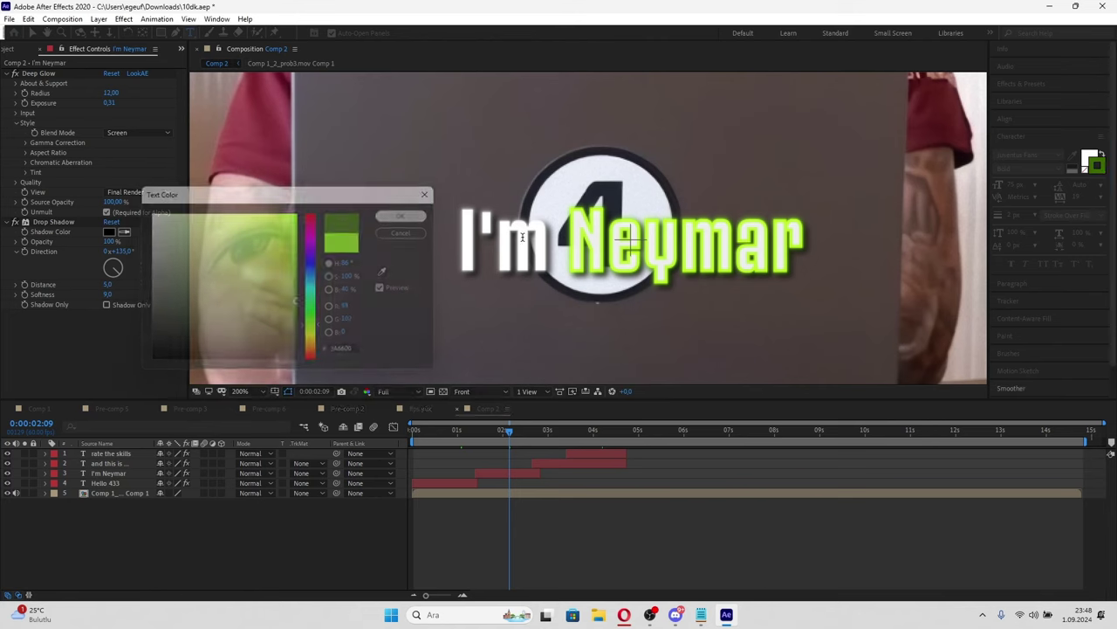
{"action": "left_click", "coordinate": [1099, 168]}
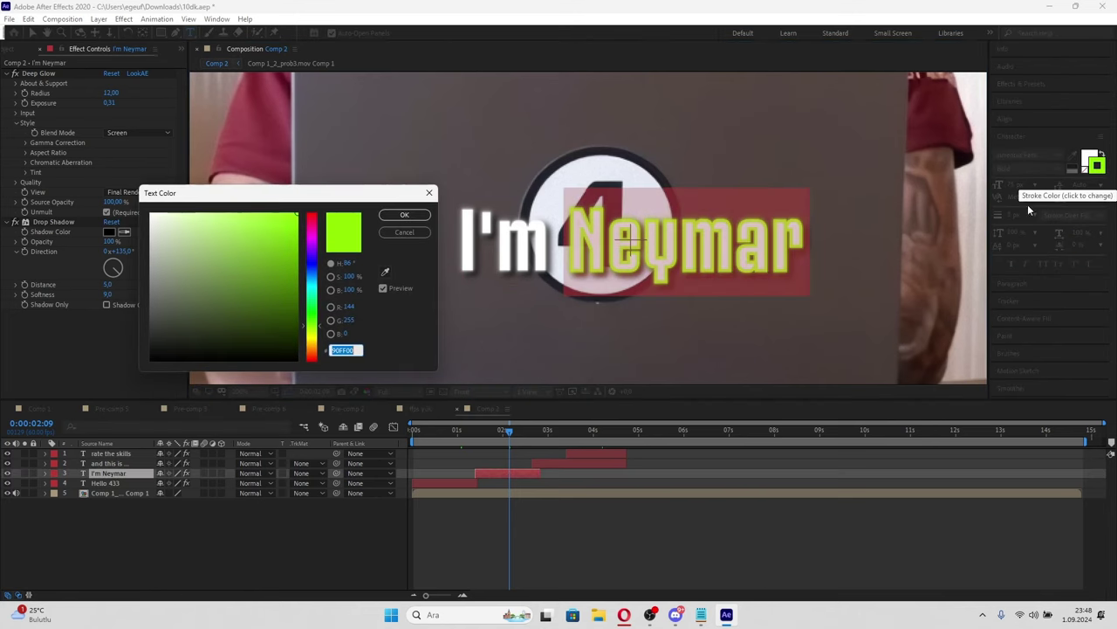
{"action": "mouse_move", "coordinate": [259, 302]}
{"action": "left_mouse_down"}
{"action": "mouse_move", "coordinate": [279, 335]}
{"action": "mouse_move", "coordinate": [320, 328]}
{"action": "left_mouse_up"}
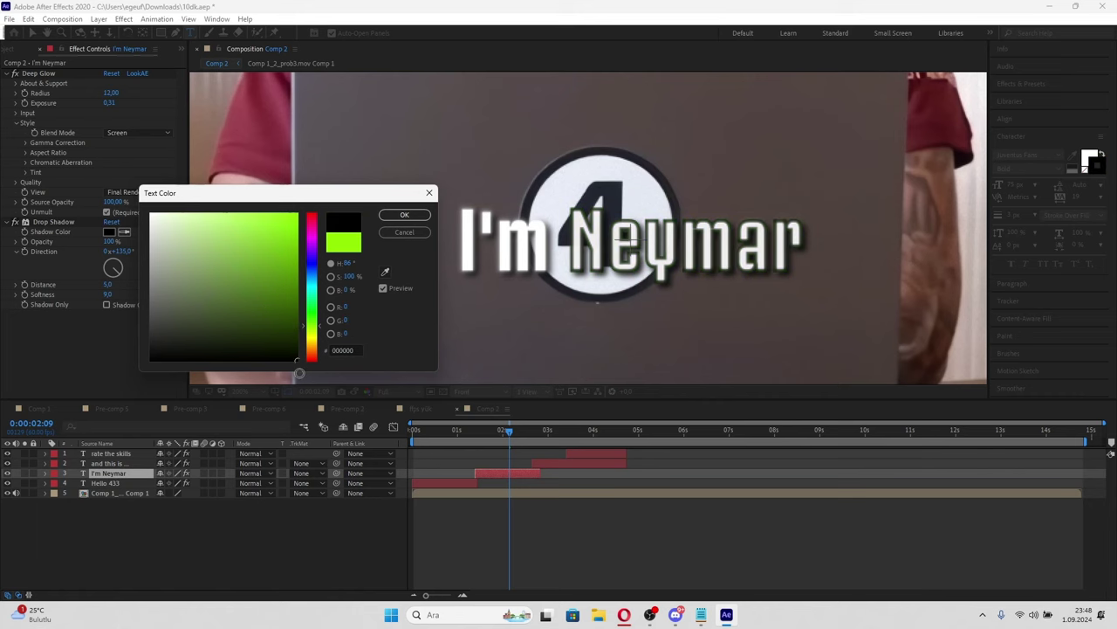
{"action": "left_click", "coordinate": [409, 219]}
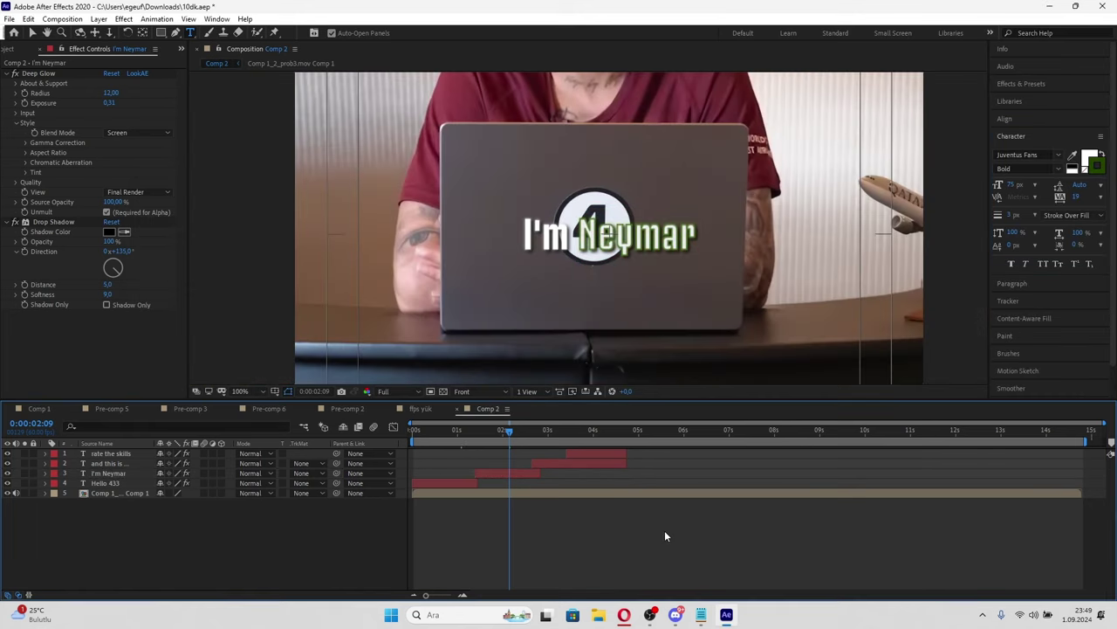
- Colour the word 'skills' in the 'rate the skills' caption red
{"action": "left_click_drag", "start_coordinate": [510, 430], "coordinate": [608, 430]}
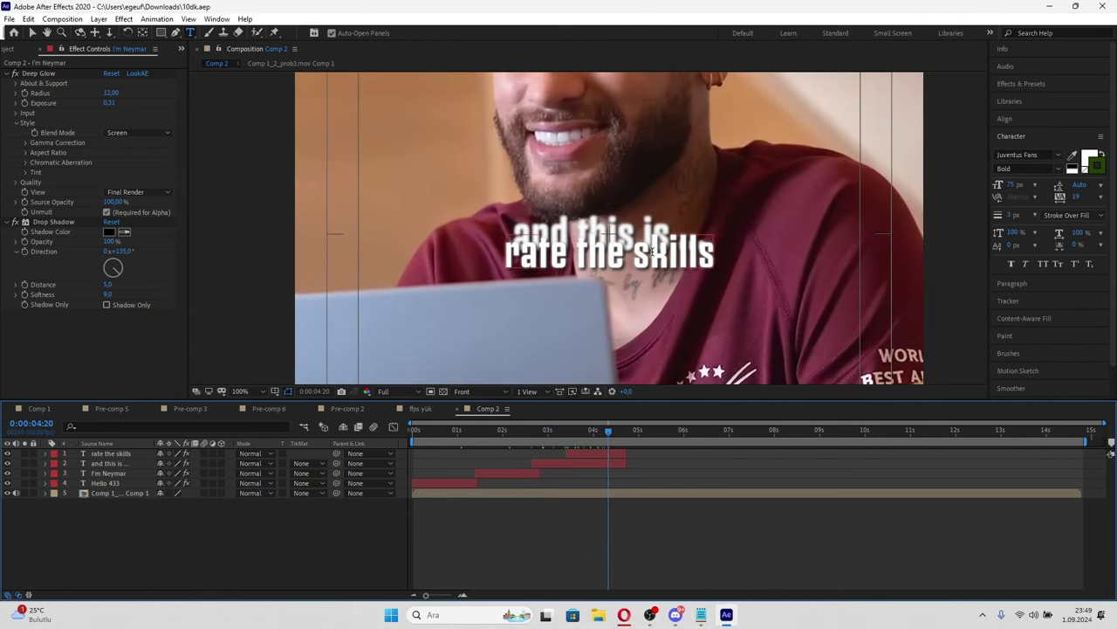
{"action": "double_click", "coordinate": [640, 249]}
{"action": "left_click", "coordinate": [1100, 155]}
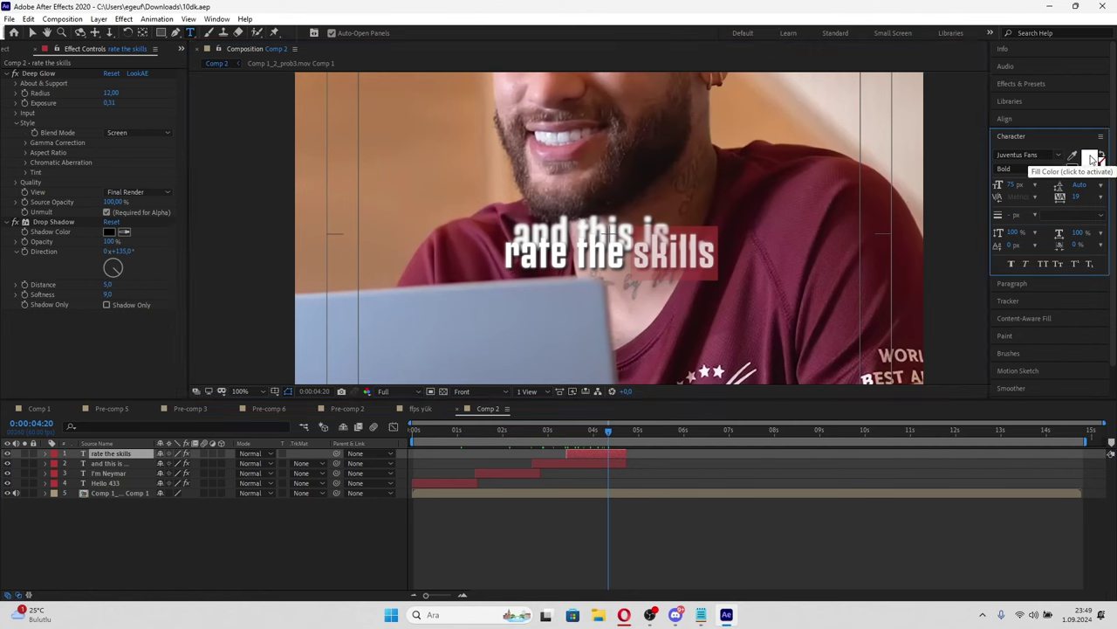
{"action": "left_click", "coordinate": [1093, 158]}
{"action": "left_click", "coordinate": [298, 214]}
{"action": "left_click", "coordinate": [403, 217]}
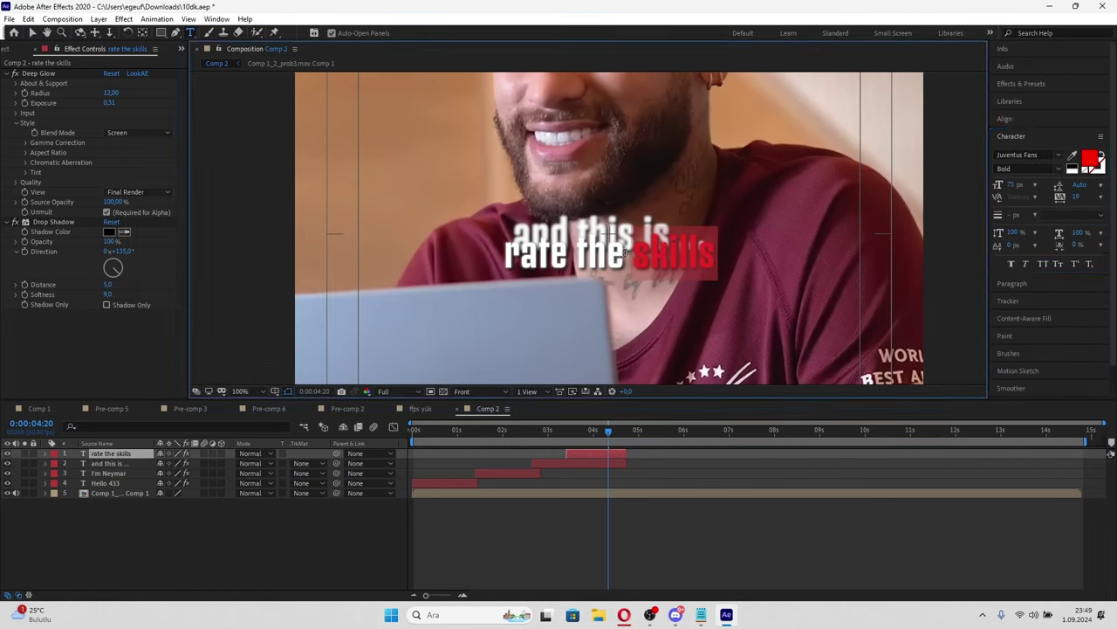
{"action": "key", "text": "Escape"}
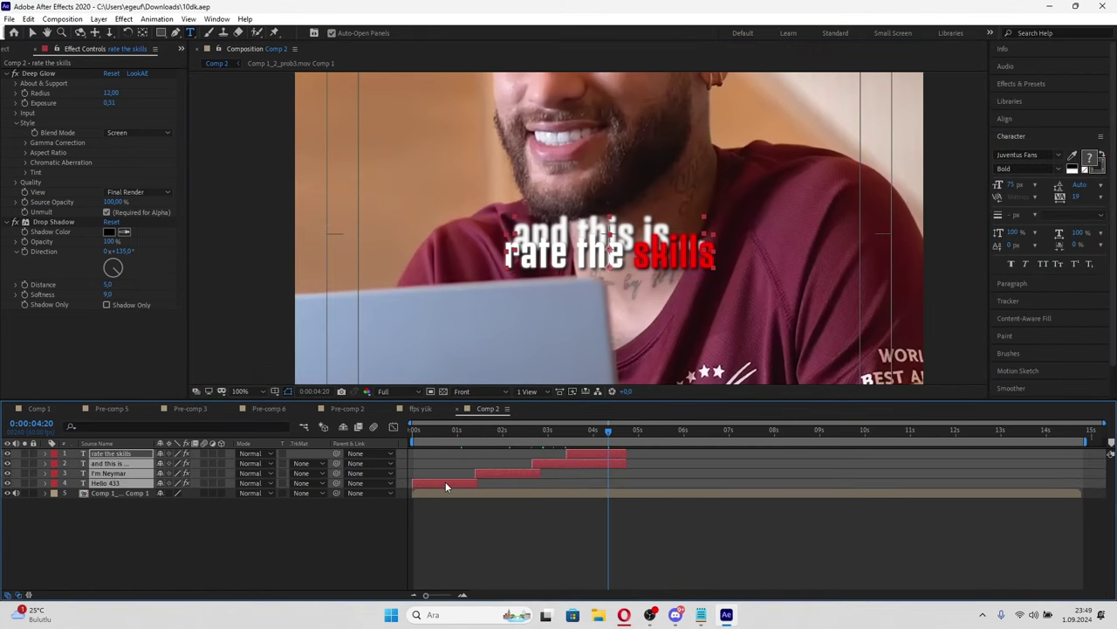
- Pre-compose the four caption layers into Pre-comp 7 with default options
{"action": "left_click", "coordinate": [445, 483], "text": "shift"}
{"action": "key", "text": "ctrl+shift+c"}
{"action": "left_click", "coordinate": [581, 379]}
{"action": "key", "text": "Home"}
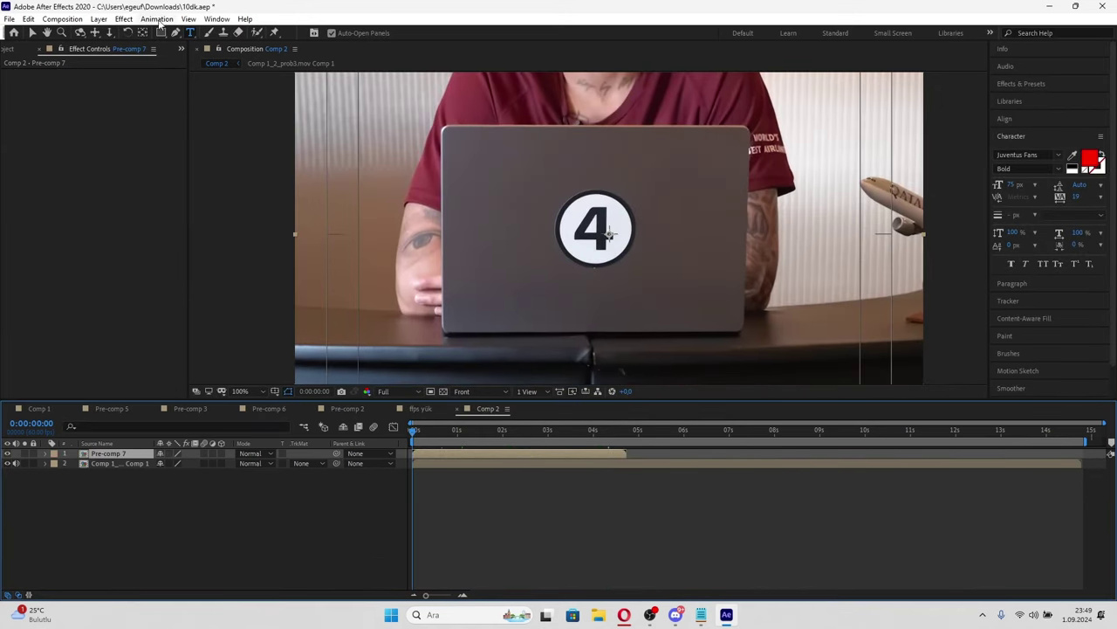
- Apply the 'yeni panning x sallatıntılı' shake preset to Pre-comp 7
{"action": "left_click", "coordinate": [157, 20]}
{"action": "left_click", "coordinate": [196, 44]}
{"action": "type", "text": "pan"}
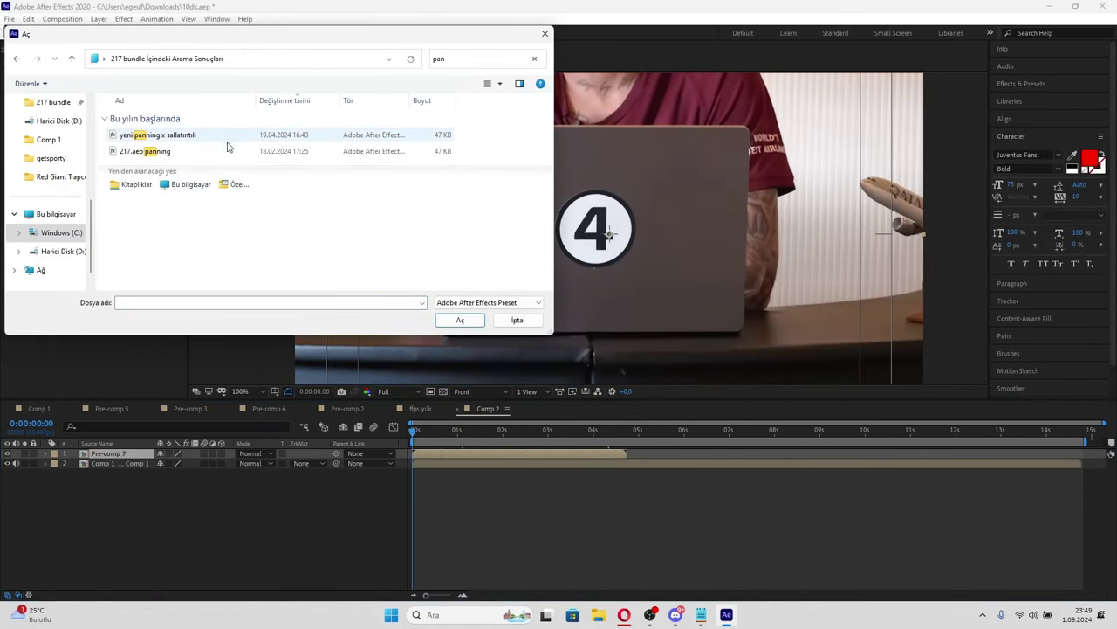
{"action": "double_click", "coordinate": [179, 133]}
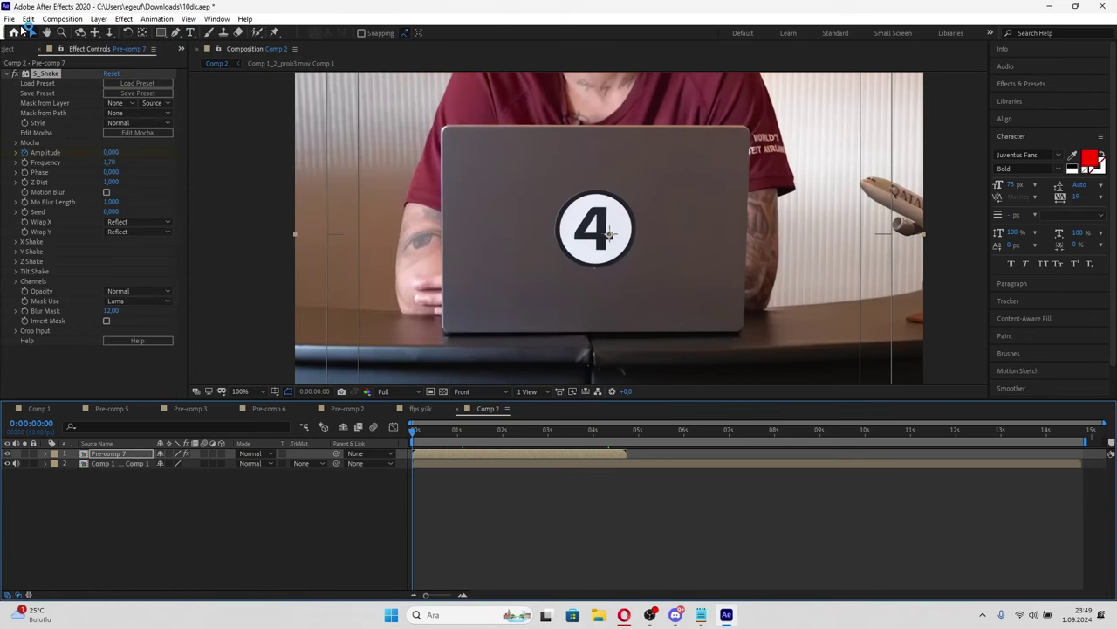
- Add Basic 3D to Pre-comp 7 and adjust its tilt
{"action": "left_click", "coordinate": [1036, 84]}
{"action": "key", "text": "BackSpace"}
{"action": "key", "text": "BackSpace"}
{"action": "key", "text": "BackSpace"}
{"action": "type", "text": "basic"}
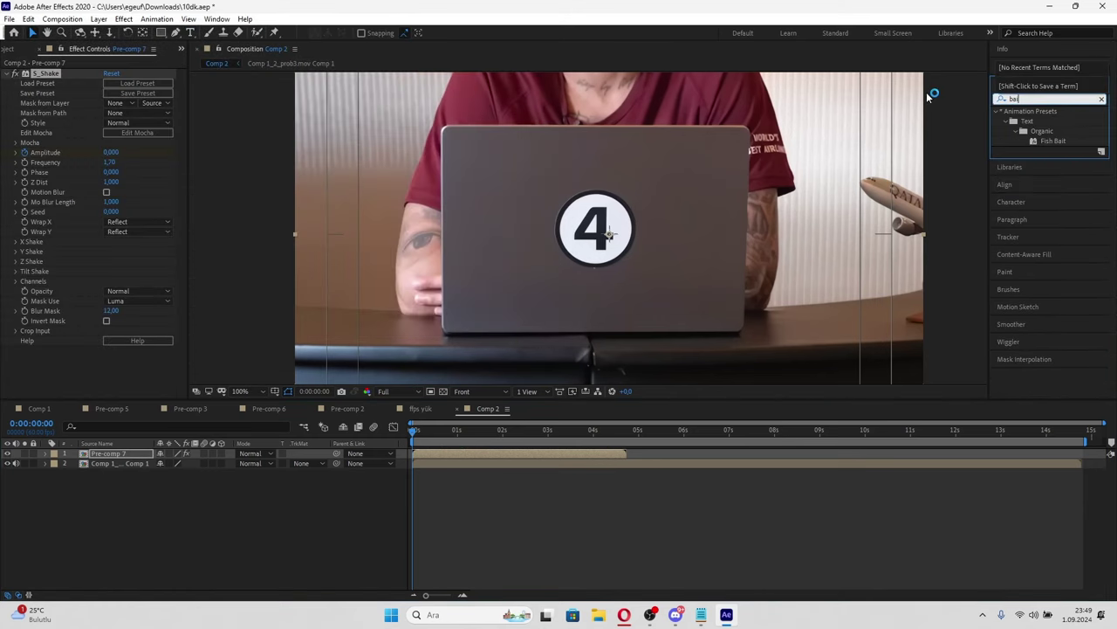
{"action": "mouse_move", "coordinate": [1033, 318]}
{"action": "left_mouse_down"}
{"action": "mouse_move", "coordinate": [519, 454]}
{"action": "mouse_move", "coordinate": [528, 431]}
{"action": "mouse_move", "coordinate": [512, 444]}
{"action": "left_mouse_up"}
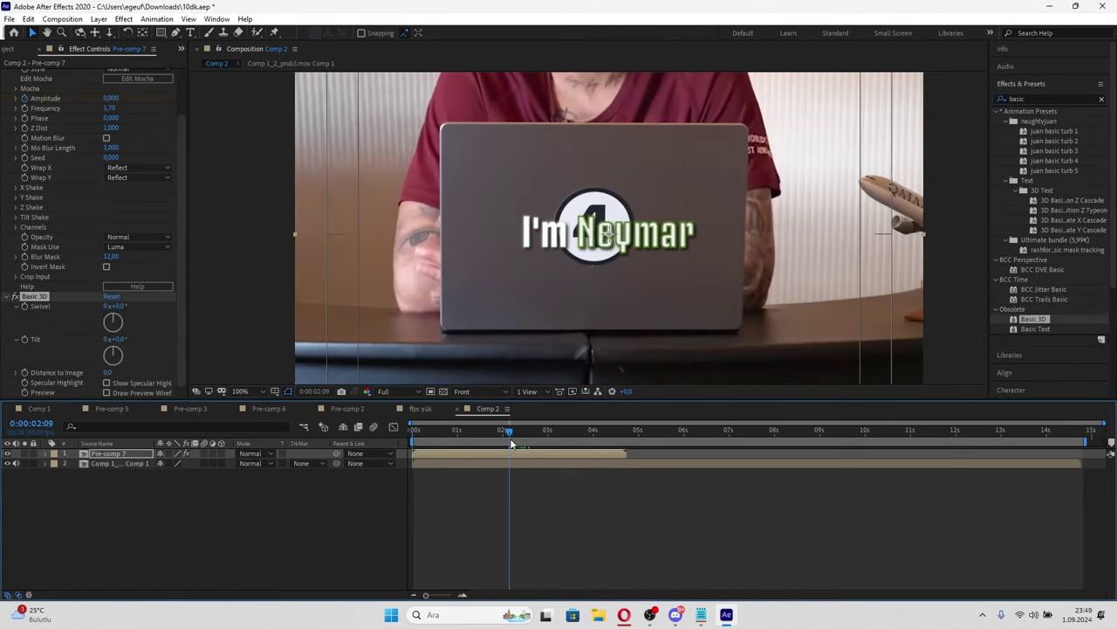
{"action": "left_click", "coordinate": [117, 341]}
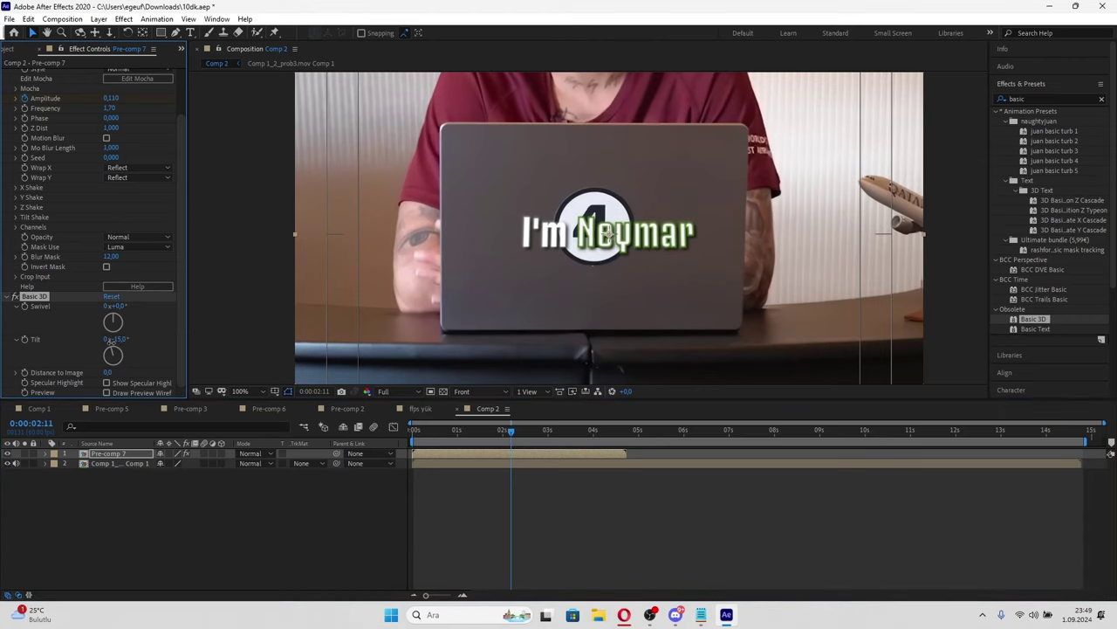
- Preview the shaking Hello 433 caption, then select the Comp 1 footage at about 11 seconds
{"action": "mouse_move", "coordinate": [457, 430]}
{"action": "left_mouse_down"}
{"action": "mouse_move", "coordinate": [526, 447]}
{"action": "mouse_move", "coordinate": [558, 431]}
{"action": "left_mouse_up"}
{"action": "key", "text": "Home"}
{"action": "scroll", "coordinate": [553, 346], "scroll_direction": "down", "scroll_amount": 2}
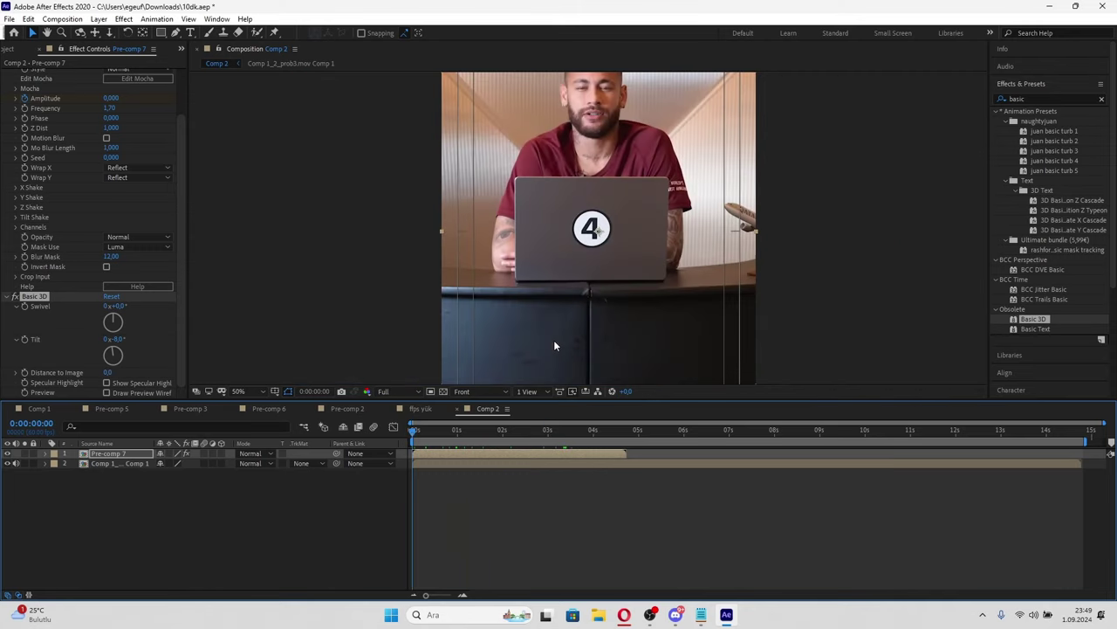
{"action": "left_click_drag", "start_coordinate": [450, 431], "coordinate": [447, 433]}
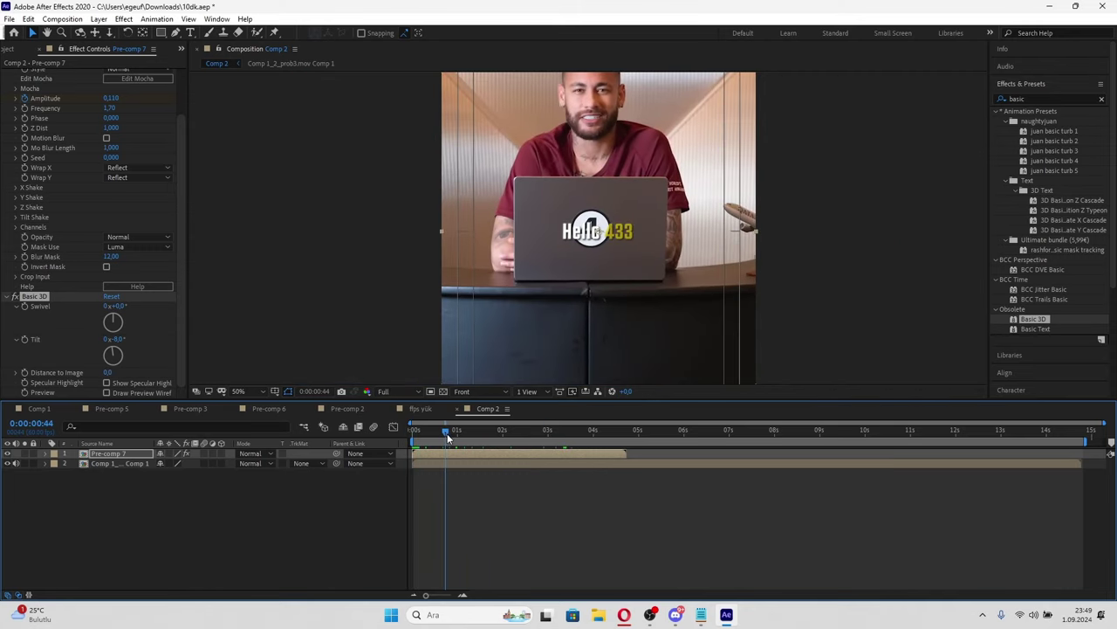
{"action": "left_click", "coordinate": [512, 462]}
{"action": "mouse_move", "coordinate": [715, 429]}
{"action": "left_mouse_down"}
{"action": "mouse_move", "coordinate": [915, 430]}
{"action": "mouse_move", "coordinate": [940, 456]}
{"action": "mouse_move", "coordinate": [922, 453]}
{"action": "left_mouse_up"}
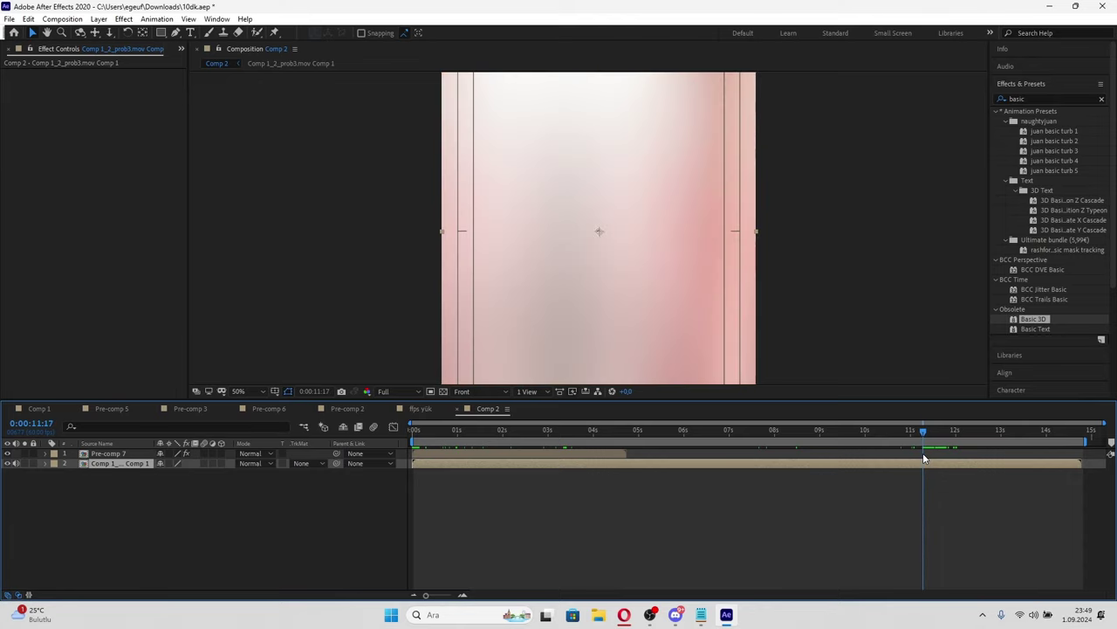
- Split the footage layer at the current time, save, and apply a 'dark' preset to the split clip
{"action": "key", "text": "ctrl+shift+d"}
{"action": "key", "text": "ctrl+s"}
{"action": "left_click", "coordinate": [160, 20]}
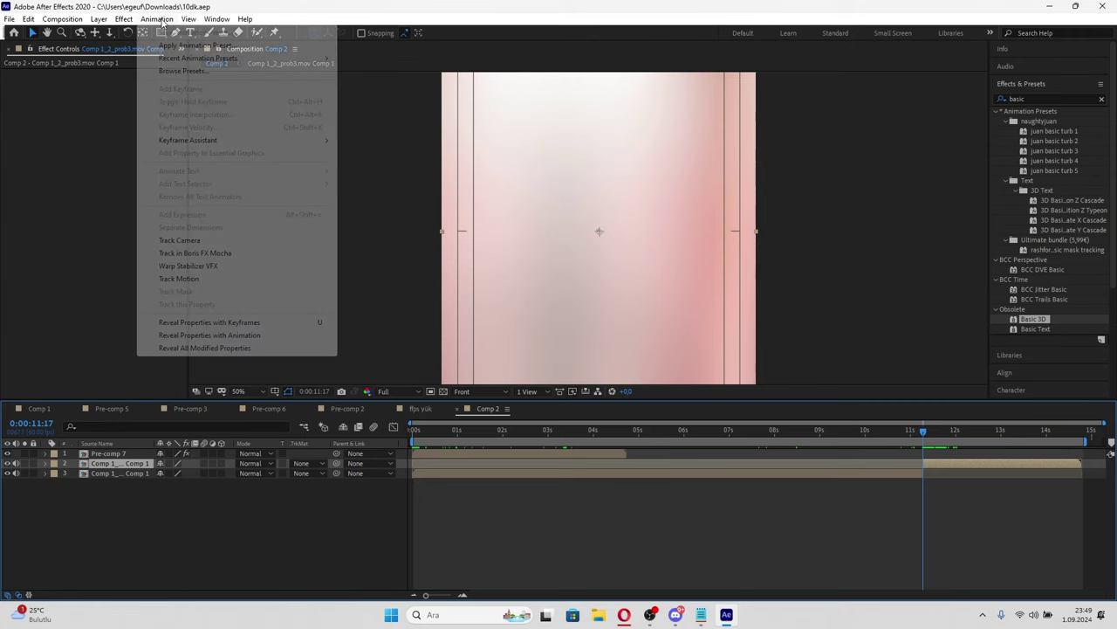
{"action": "left_click", "coordinate": [194, 45]}
{"action": "left_click", "coordinate": [471, 58]}
{"action": "type", "text": "dark"}
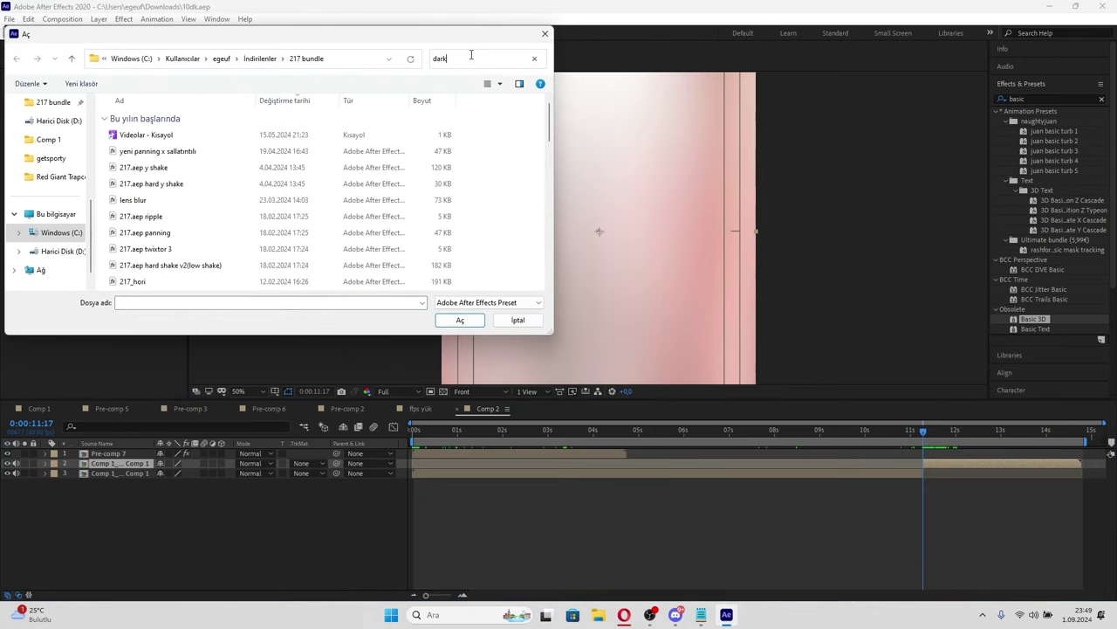
{"action": "double_click", "coordinate": [200, 138]}
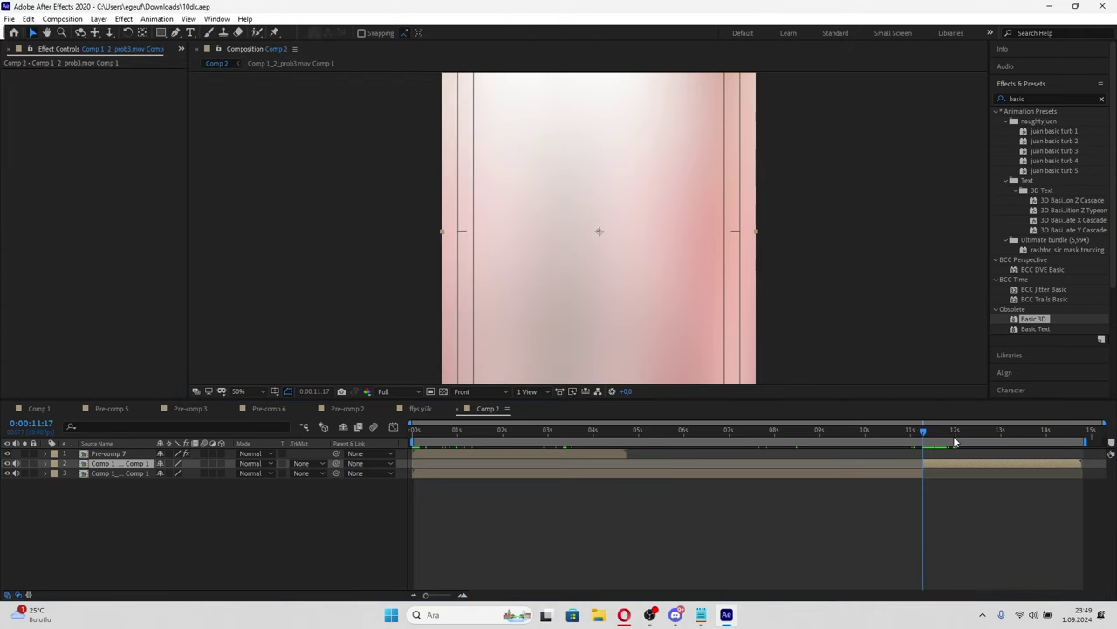
- Apply the dark colour-grading preset from the Downloads folder to the second clip
{"action": "left_click", "coordinate": [952, 431]}
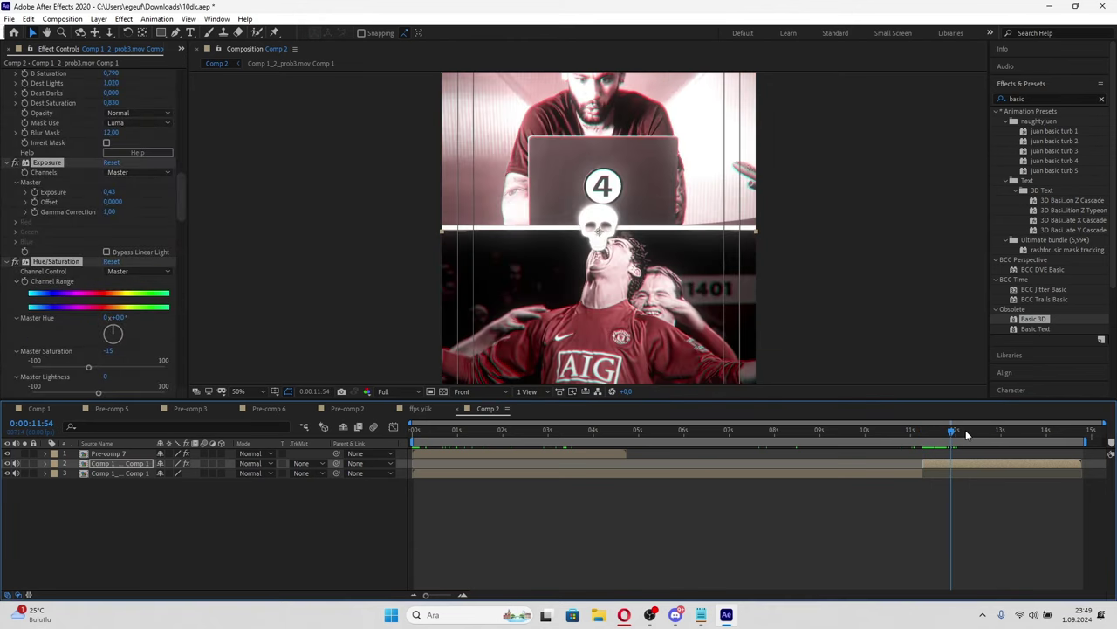
{"action": "key", "text": "comma"}
{"action": "left_click", "coordinate": [172, 19]}
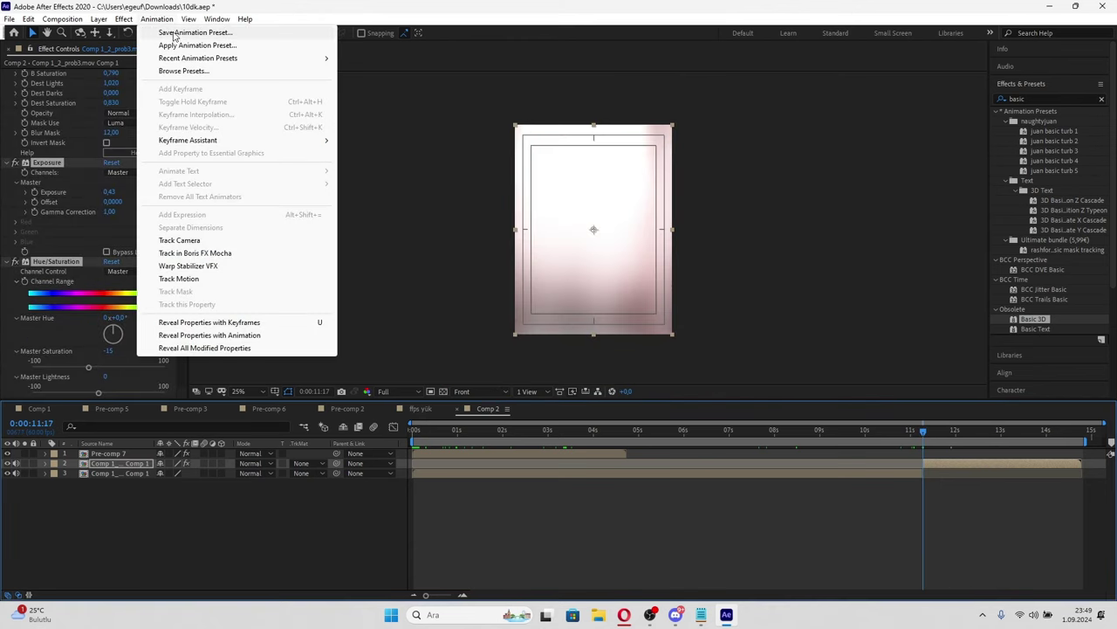
{"action": "left_click", "coordinate": [183, 42]}
{"action": "left_click", "coordinate": [518, 320]}
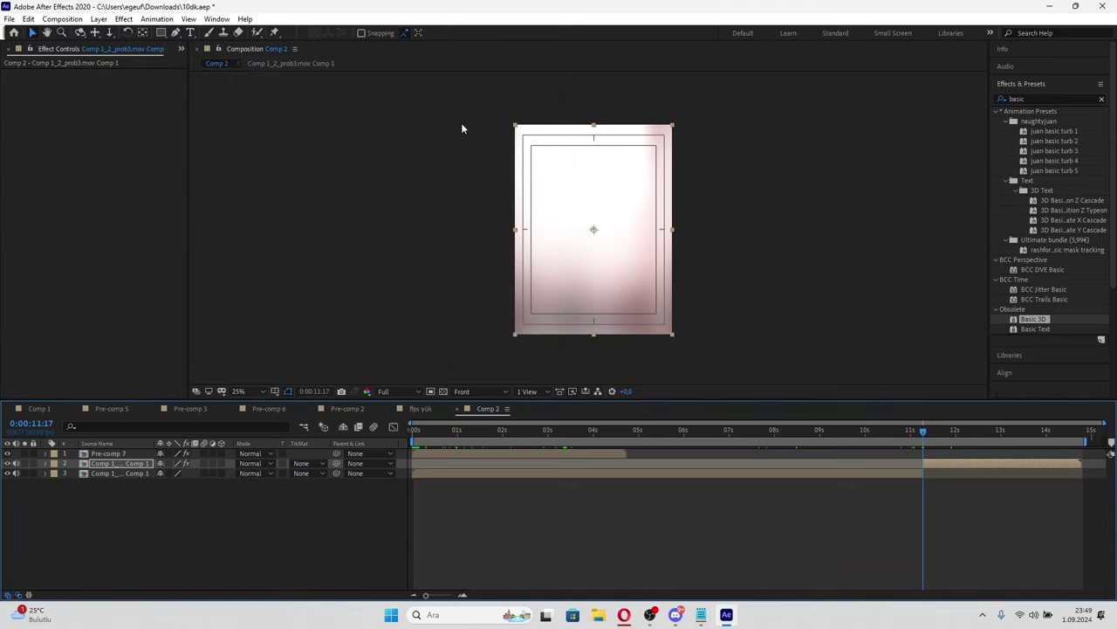
{"action": "left_click", "coordinate": [170, 19]}
{"action": "left_click", "coordinate": [175, 42]}
{"action": "scroll", "coordinate": [57, 125], "scroll_direction": "up", "scroll_amount": 4}
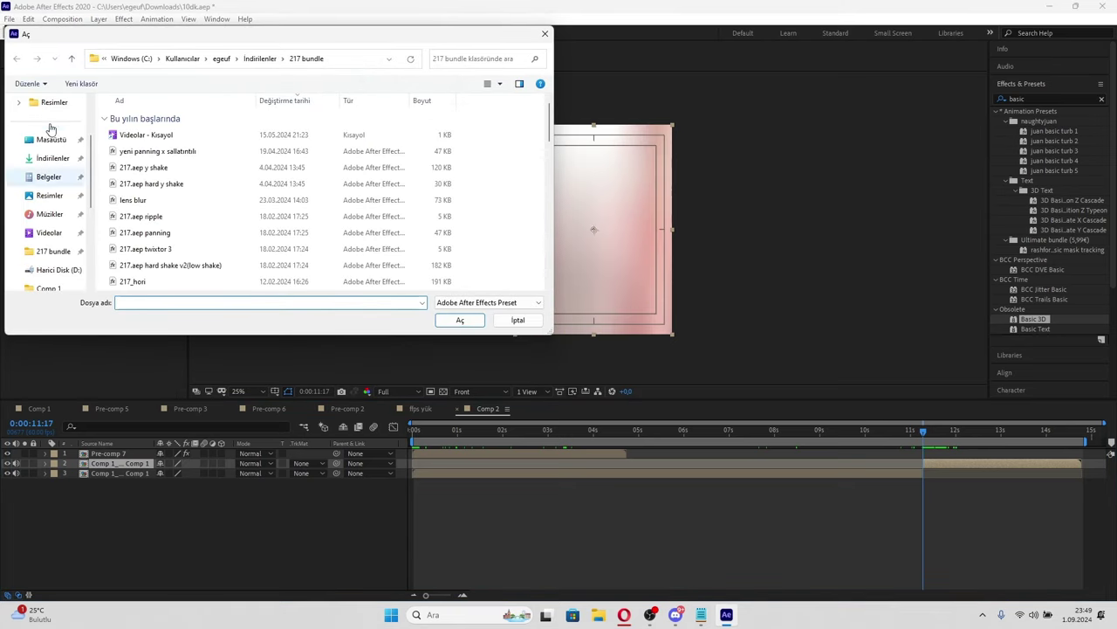
{"action": "left_click", "coordinate": [51, 158]}
{"action": "type", "text": "dark"}
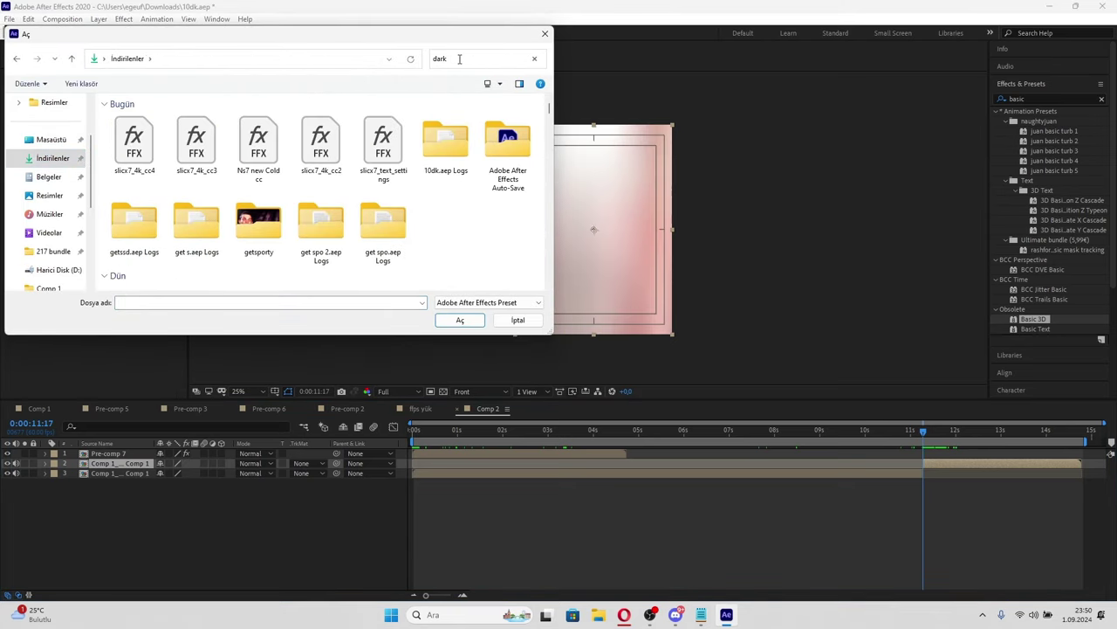
{"action": "double_click", "coordinate": [135, 140]}
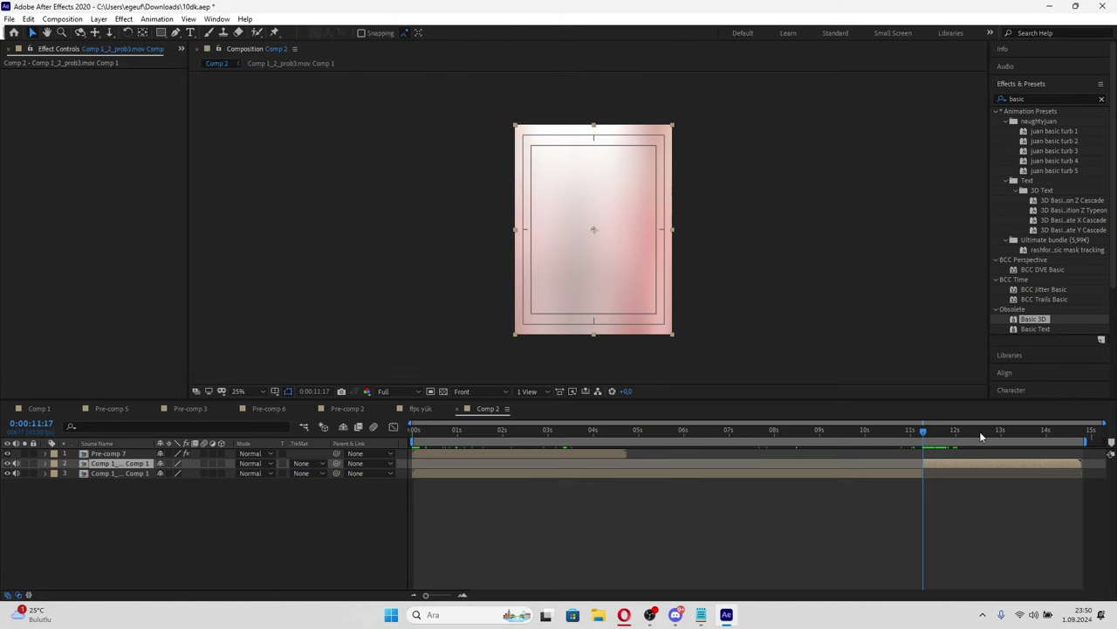
- Check the graded clip at about 8 seconds and select the laptop clip layer
{"action": "left_click", "coordinate": [774, 429]}
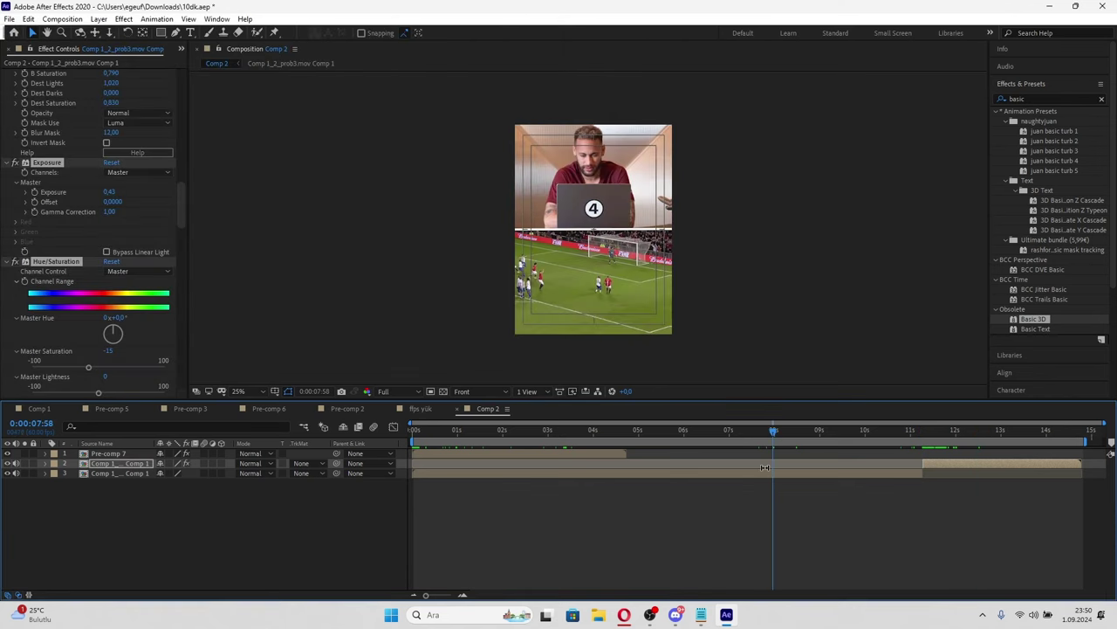
{"action": "left_click", "coordinate": [765, 472]}
{"action": "key", "text": "Home"}
- Apply the slicx7 Cold CC grading preset to the laptop clip layer
{"action": "left_click", "coordinate": [157, 18]}
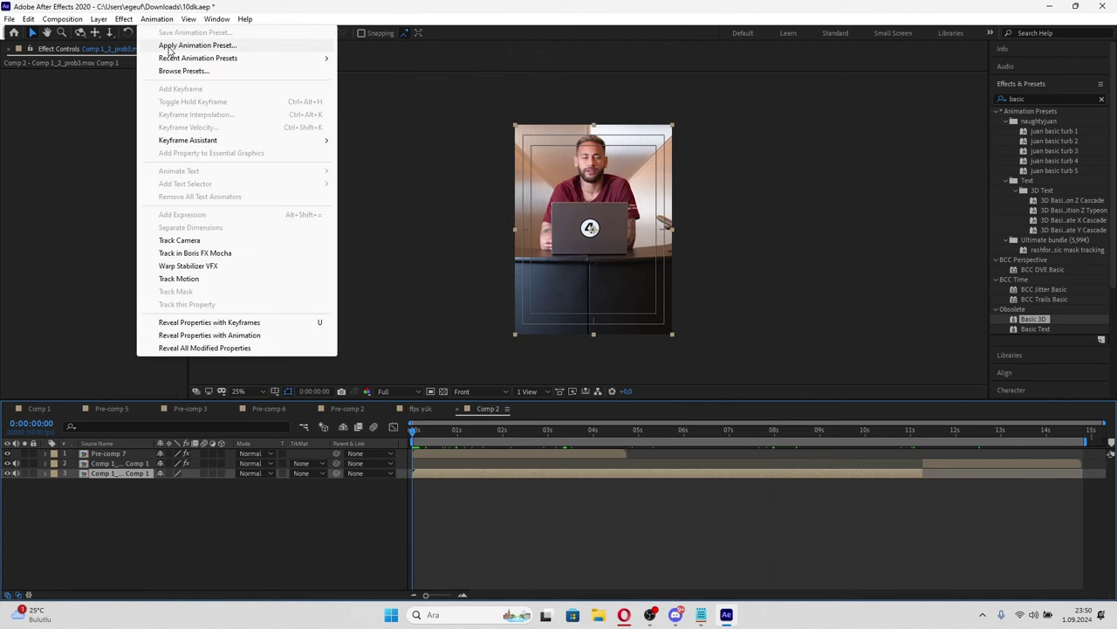
{"action": "left_click", "coordinate": [170, 46]}
{"action": "type", "text": "cold"}
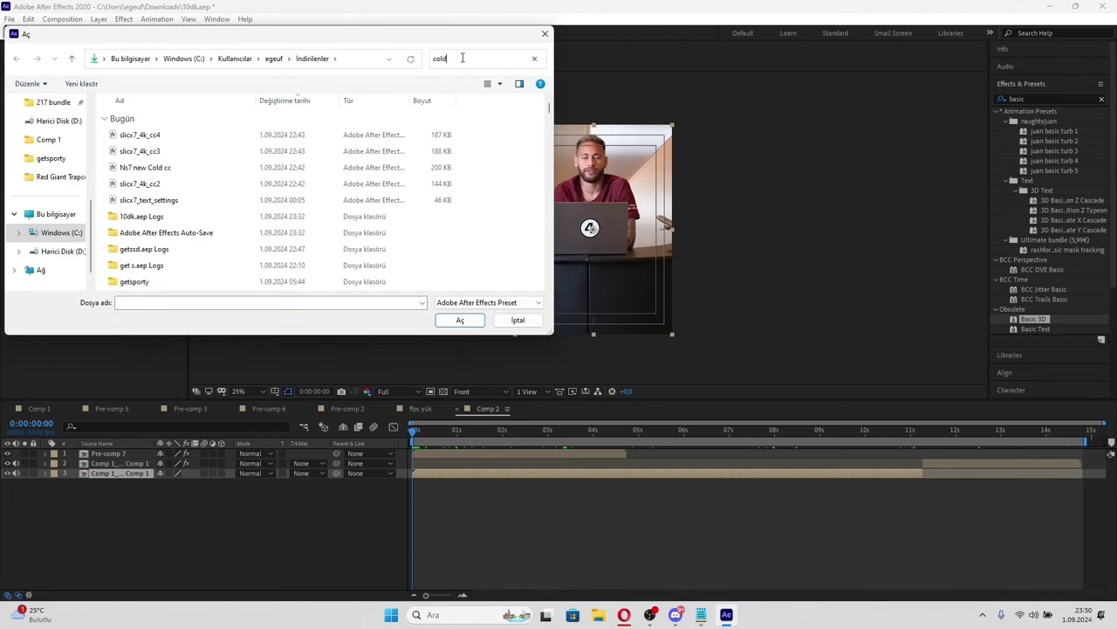
{"action": "scroll", "coordinate": [198, 214], "scroll_direction": "down", "scroll_amount": 2}
{"action": "scroll", "coordinate": [179, 194], "scroll_direction": "down", "scroll_amount": 2}
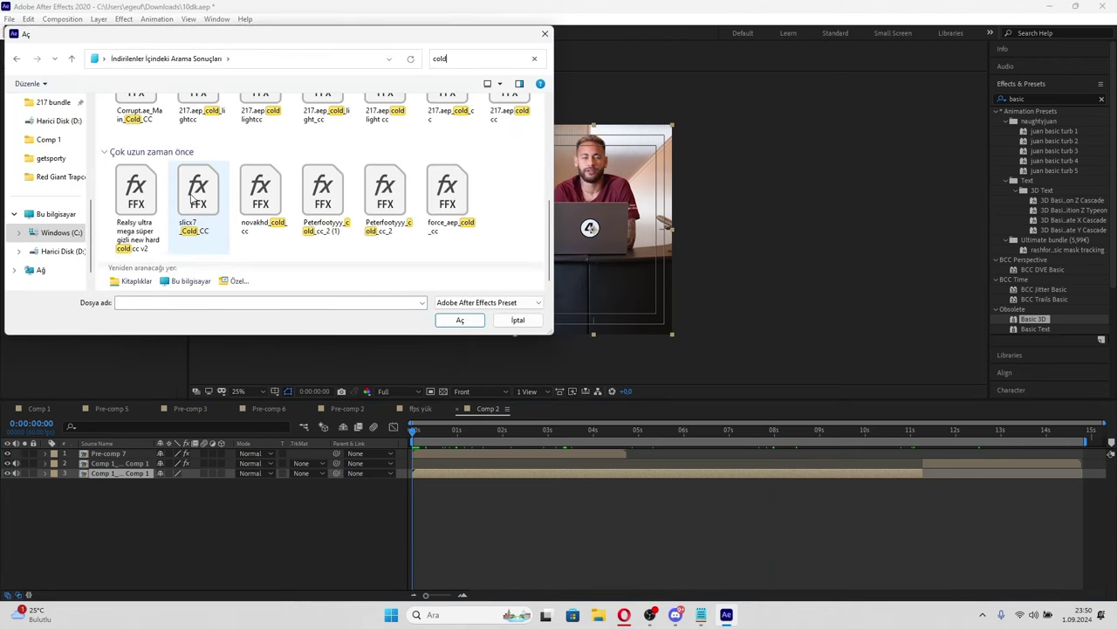
{"action": "double_click", "coordinate": [442, 128]}
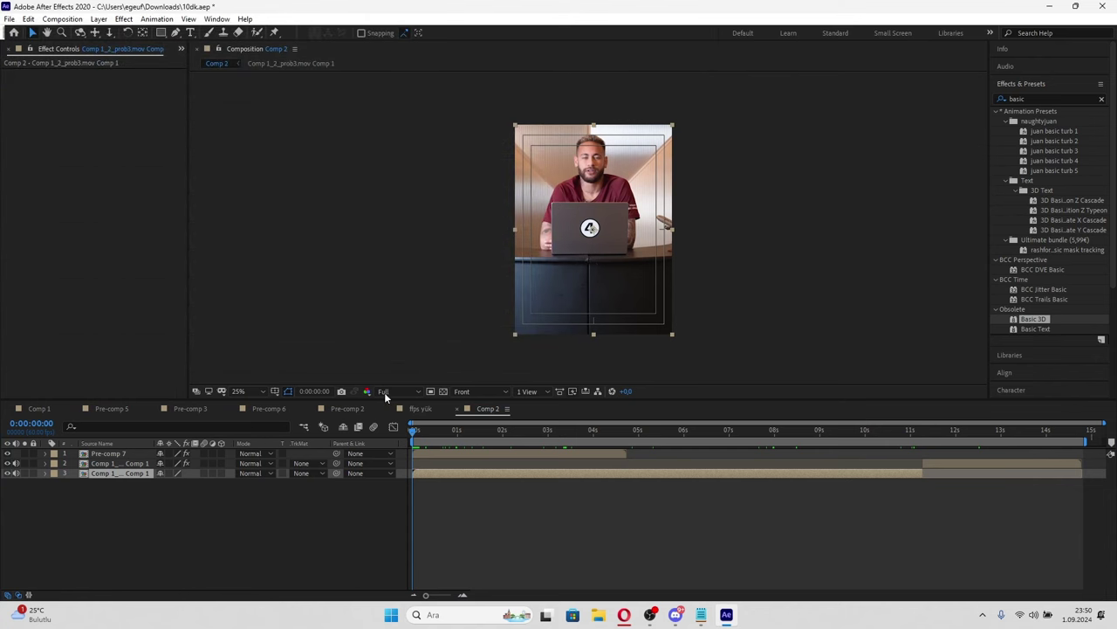
- Set the preview resolution to Quarter
{"action": "left_click", "coordinate": [385, 392]}
{"action": "left_click", "coordinate": [413, 452]}
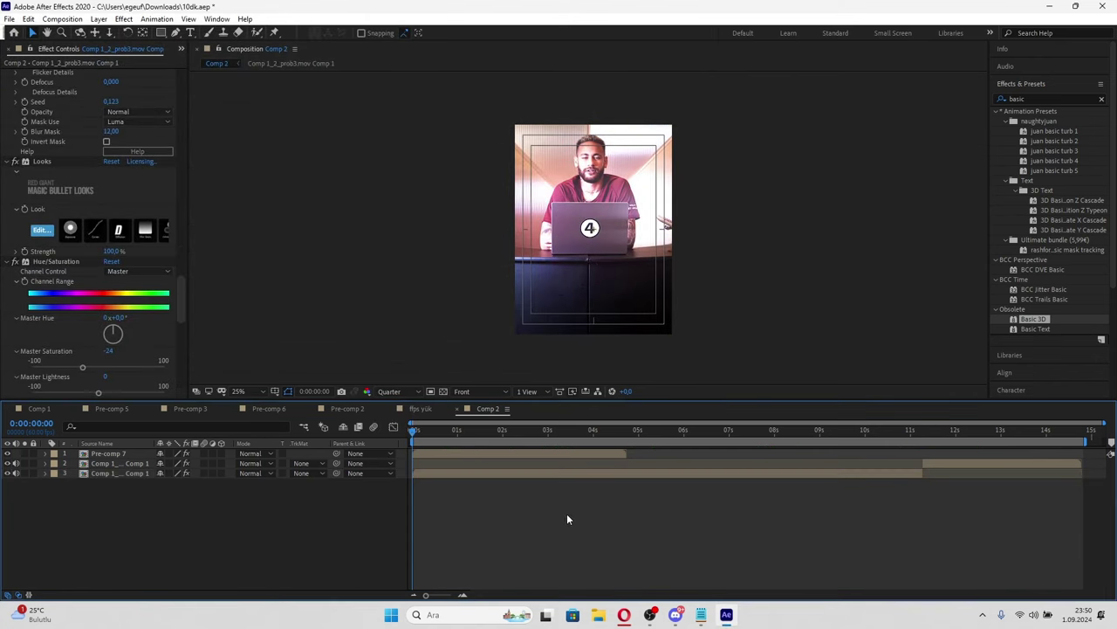
{"action": "scroll", "coordinate": [594, 213], "scroll_direction": "up", "scroll_amount": 2}
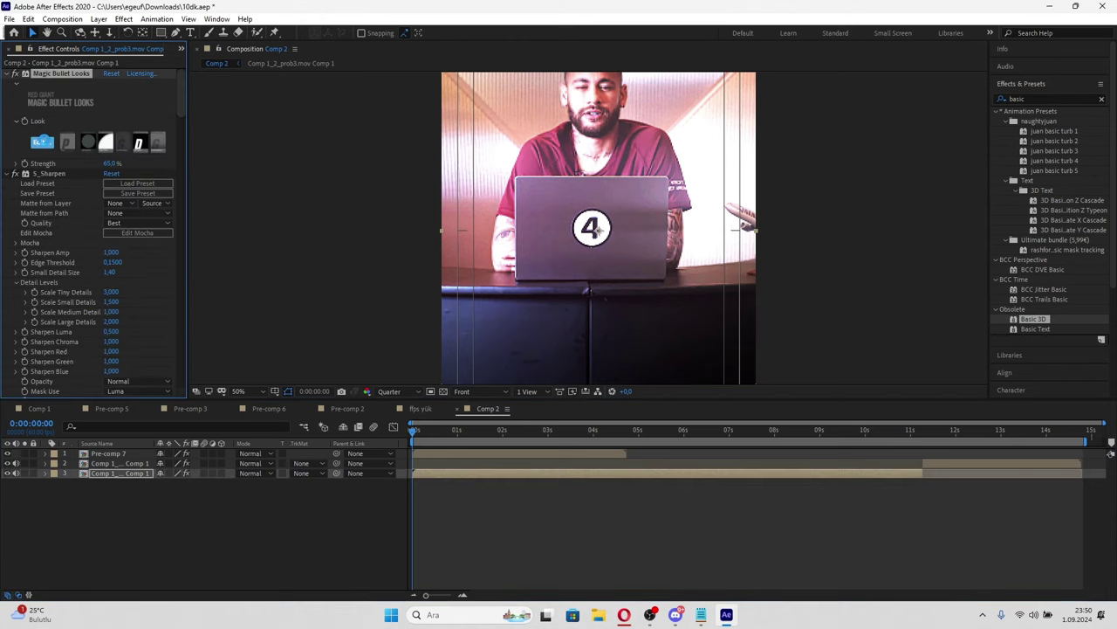
- Delete the Haze/Flare and Edge Softness tools from the laptop clip's Magic Bullet look and apply it
{"action": "left_click", "coordinate": [41, 141]}
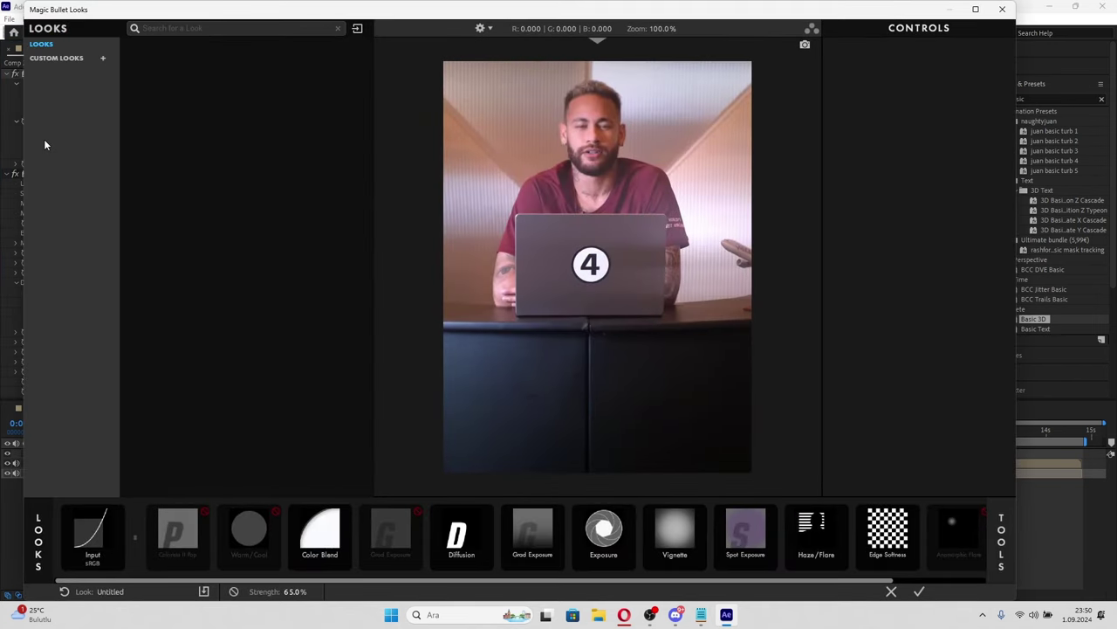
{"action": "left_click", "coordinate": [816, 558]}
{"action": "key", "text": "Delete"}
{"action": "key", "text": "Delete"}
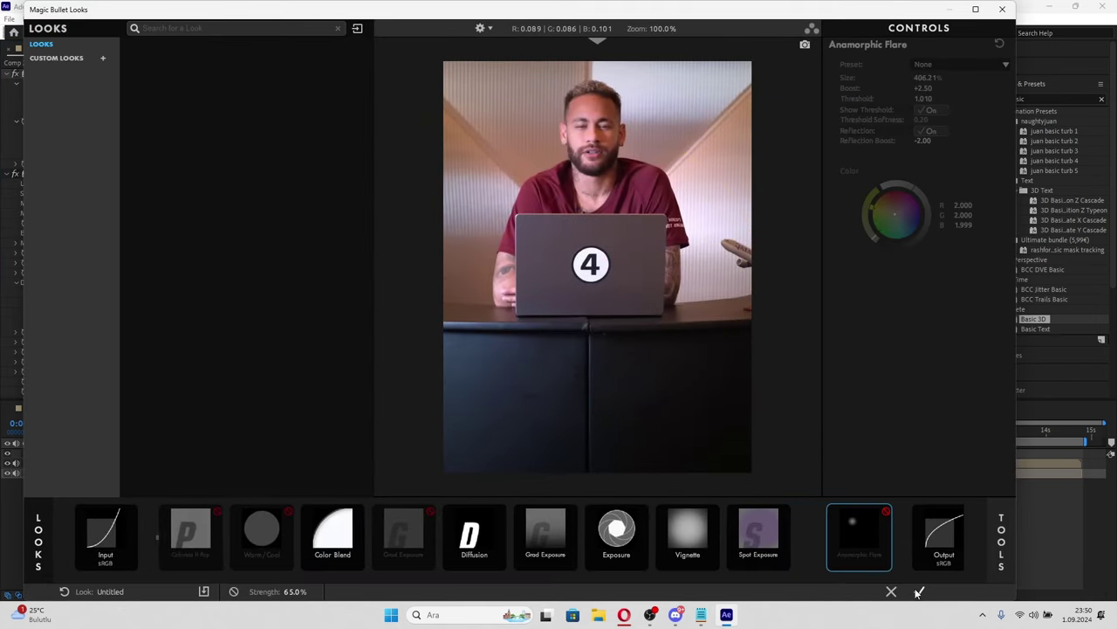
{"action": "left_click", "coordinate": [919, 592]}
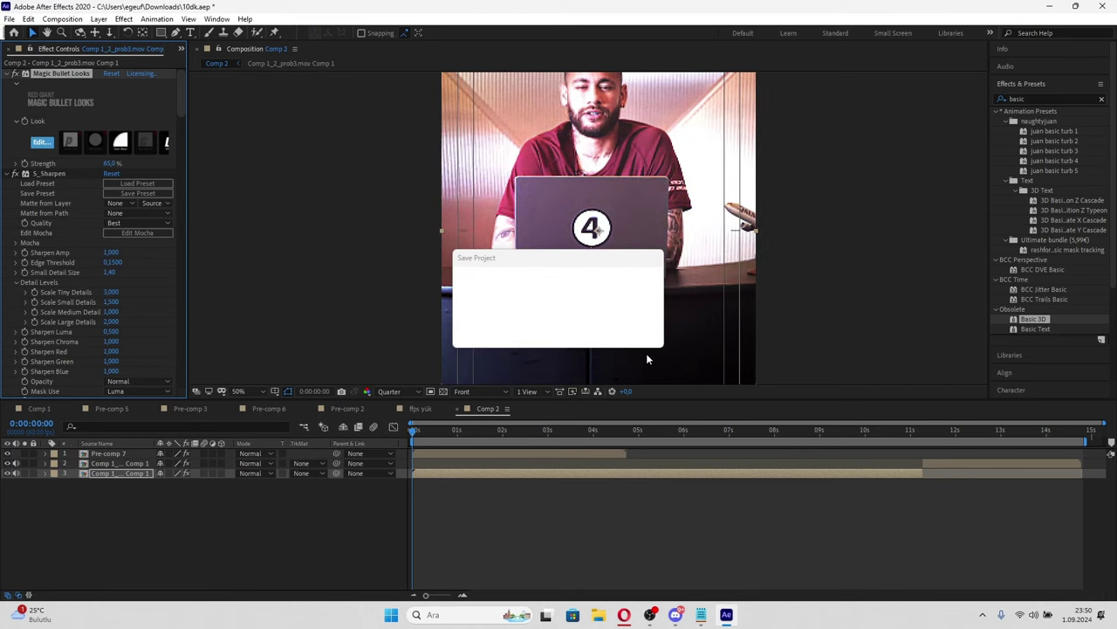
- Scrub through the timeline to review the cold grade, ending near 8.5 seconds
{"action": "left_click", "coordinate": [524, 431]}
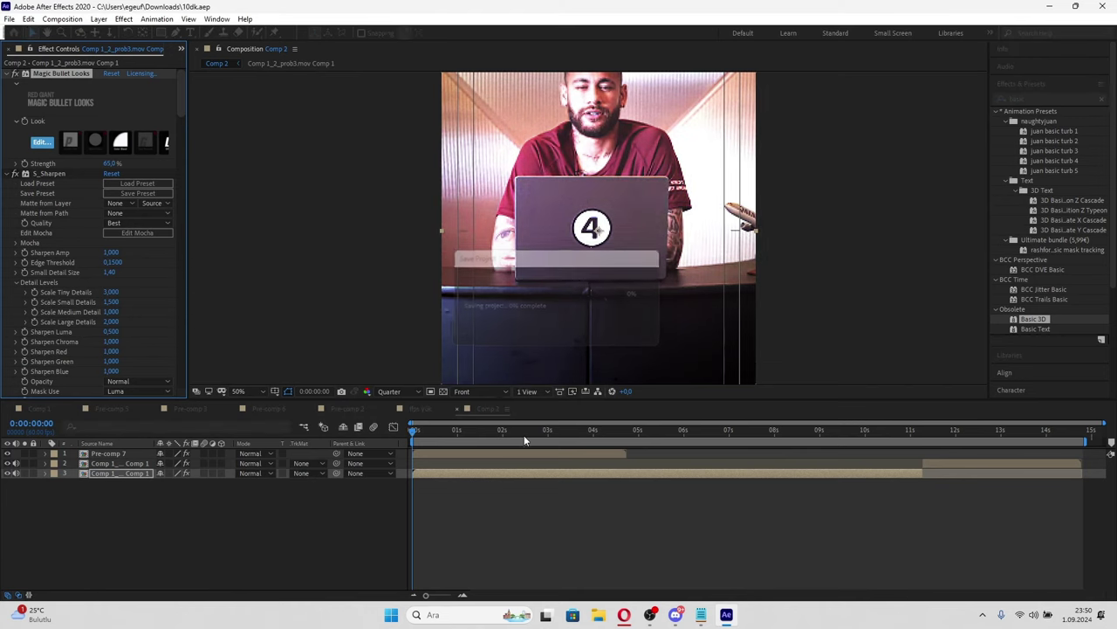
{"action": "scroll", "coordinate": [593, 330], "scroll_direction": "down", "scroll_amount": 2}
{"action": "left_click_drag", "start_coordinate": [673, 431], "coordinate": [224, 408]}
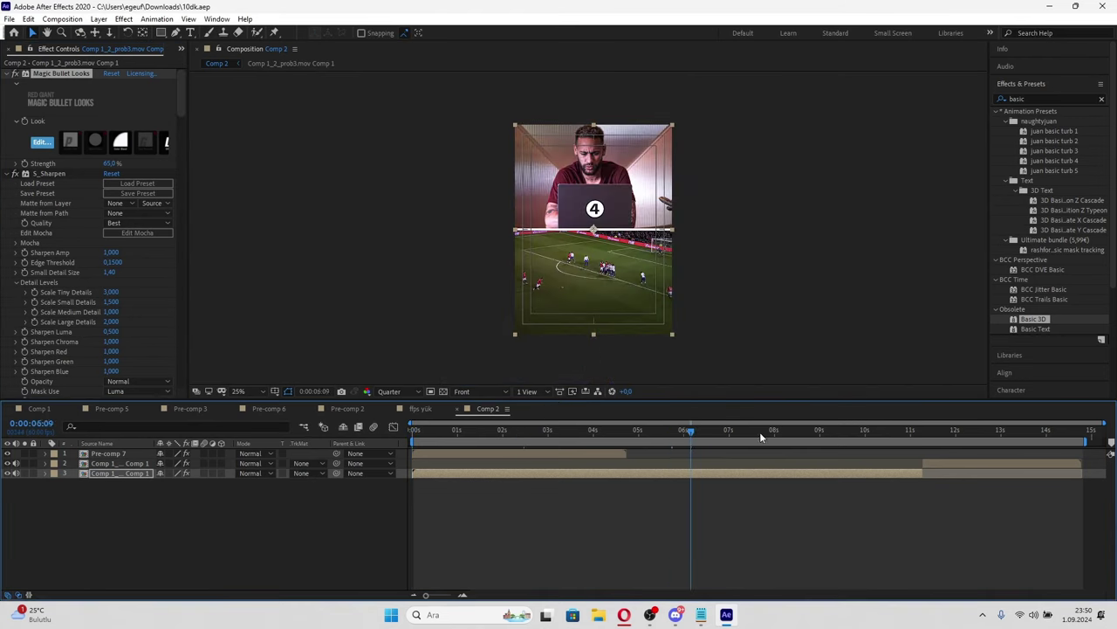
{"action": "mouse_move", "coordinate": [819, 428]}
{"action": "left_mouse_down"}
{"action": "mouse_move", "coordinate": [799, 438]}
{"action": "mouse_move", "coordinate": [361, 454]}
{"action": "left_mouse_up"}
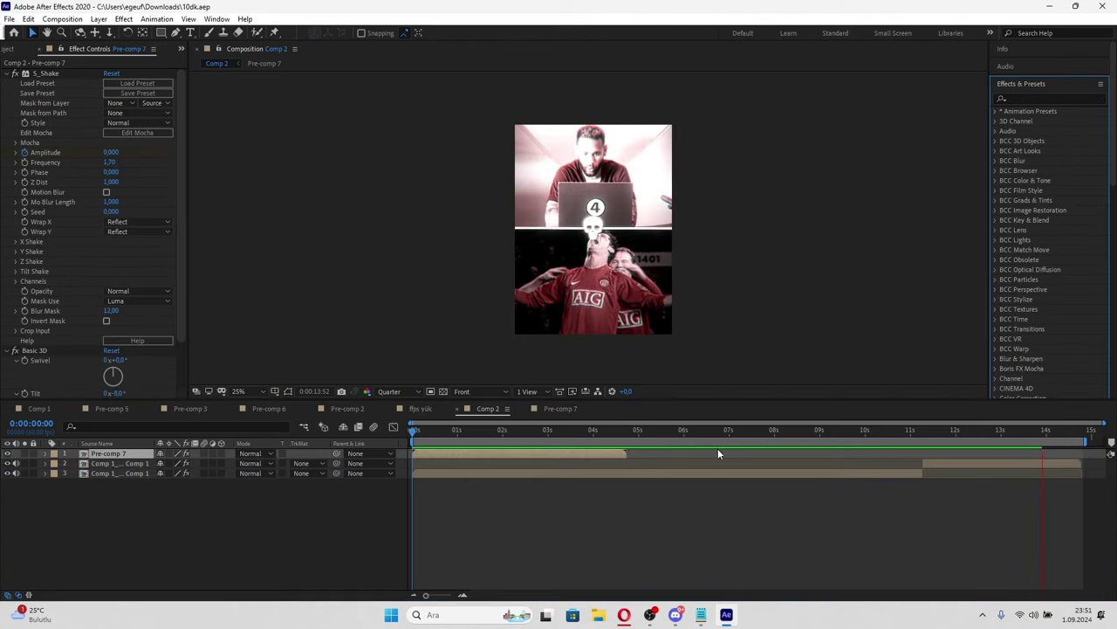
{"action": "left_click", "coordinate": [282, 440]}
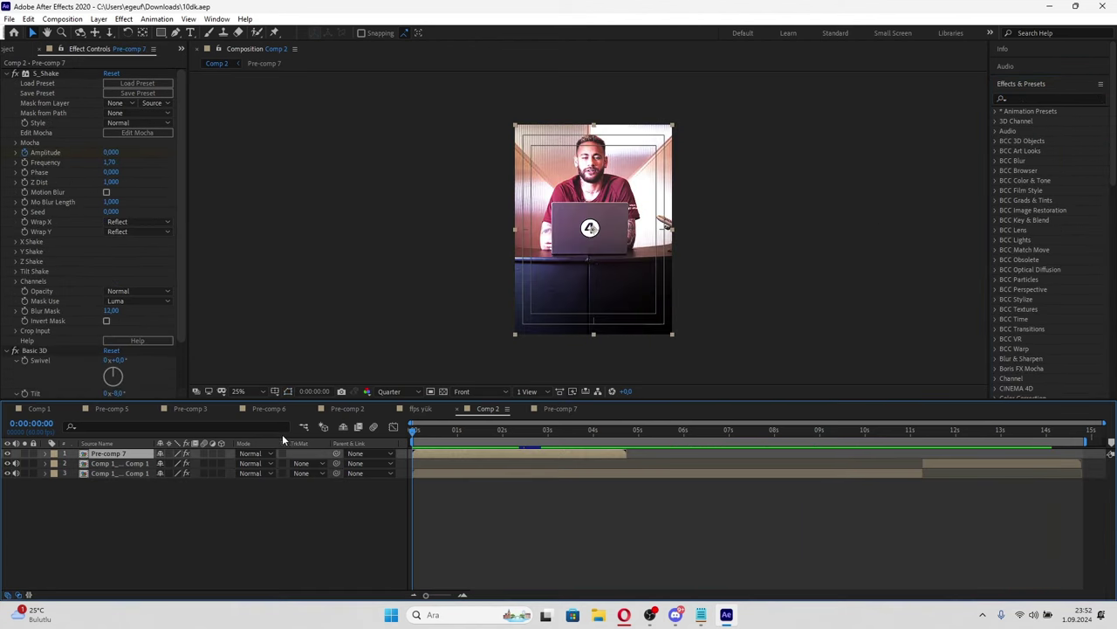
{"action": "left_click", "coordinate": [597, 492]}
{"action": "key", "text": "space"}
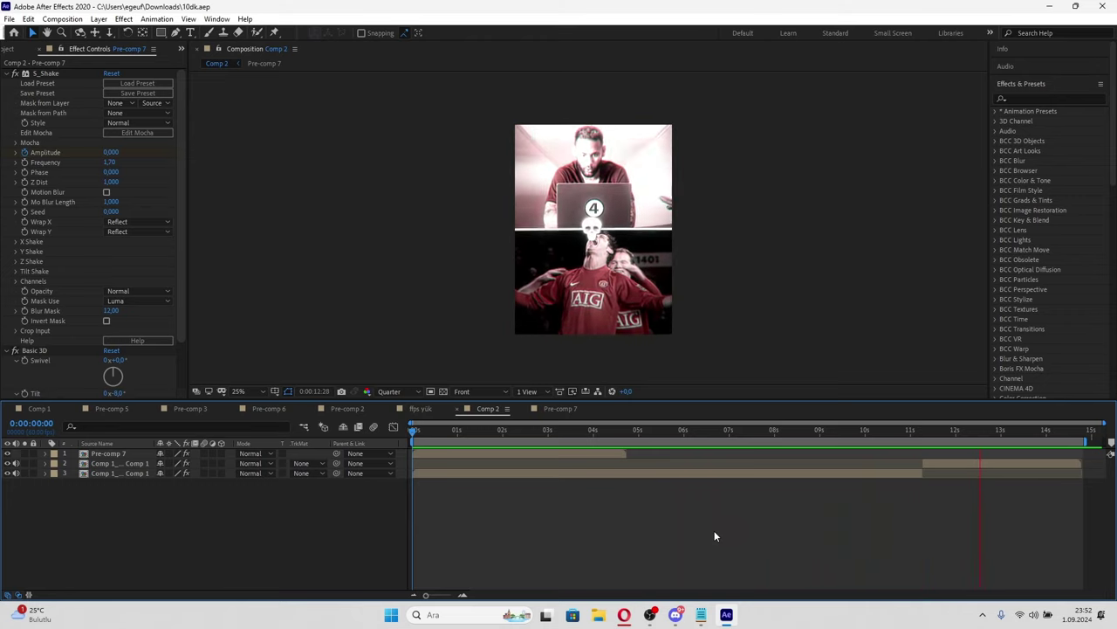
- Pre-compose all three layers of Comp 2 into Pre-comp 8
{"action": "left_click", "coordinate": [961, 465]}
{"action": "key", "text": "ctrl+a"}
{"action": "key", "text": "ctrl+shift+c"}
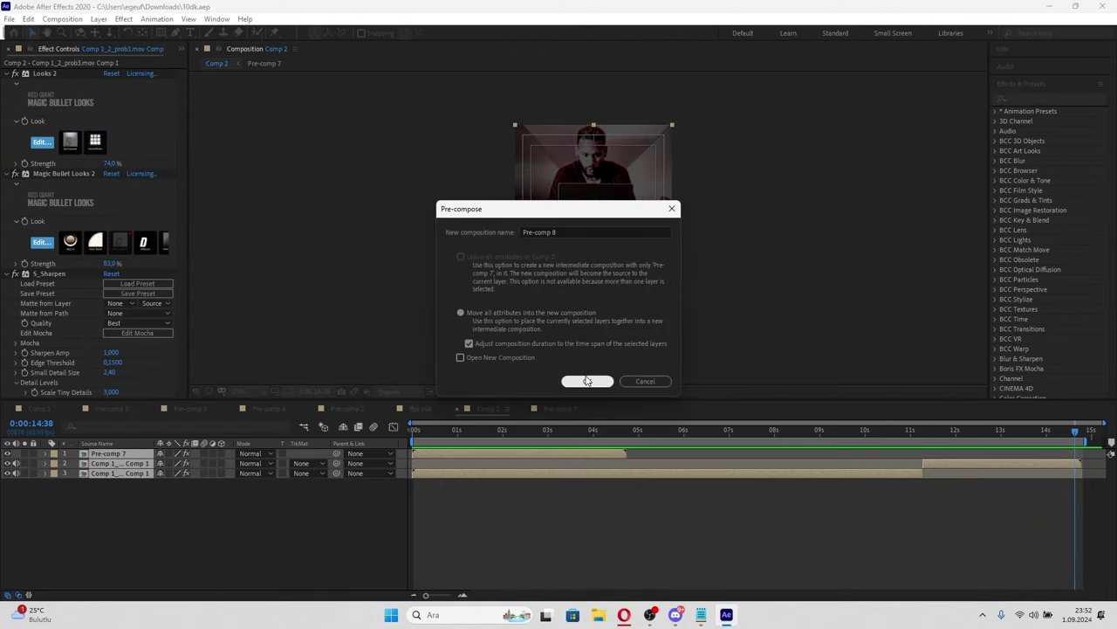
{"action": "left_click", "coordinate": [581, 379]}
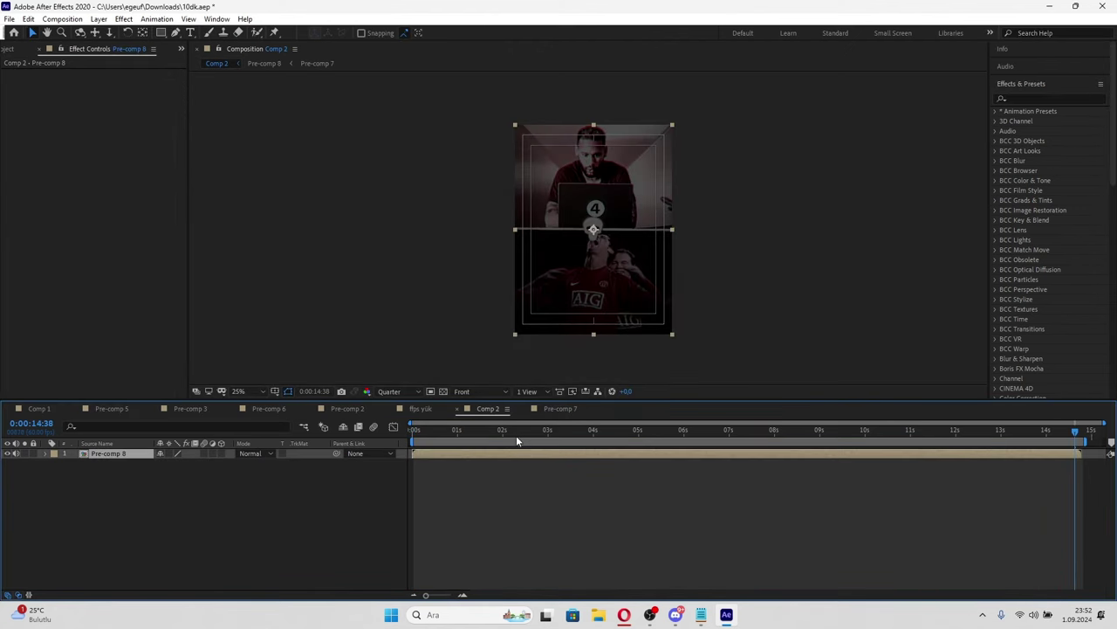
- Change Comp 2's composition settings to a 1920-pixel height for a vertical 1080x1920 frame
{"action": "left_click", "coordinate": [11, 48]}
{"action": "right_click", "coordinate": [35, 165]}
{"action": "left_click", "coordinate": [79, 176]}
{"action": "type", "text": "192"}
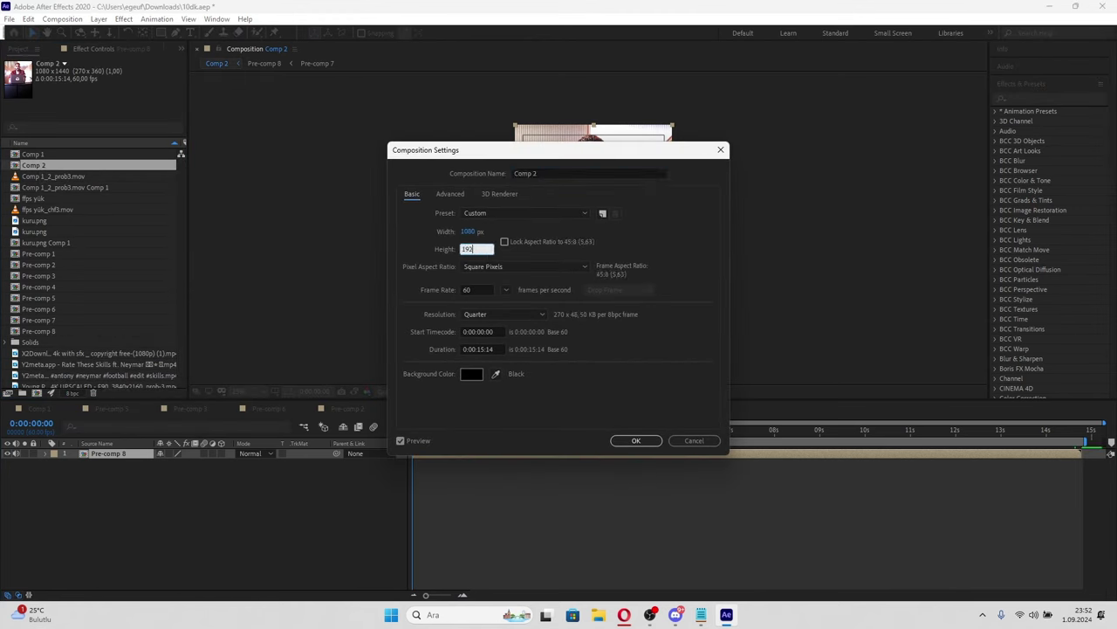
{"action": "type", "text": "0"}
{"action": "key", "text": "Return"}
{"action": "left_click_drag", "start_coordinate": [609, 430], "coordinate": [1004, 453]}
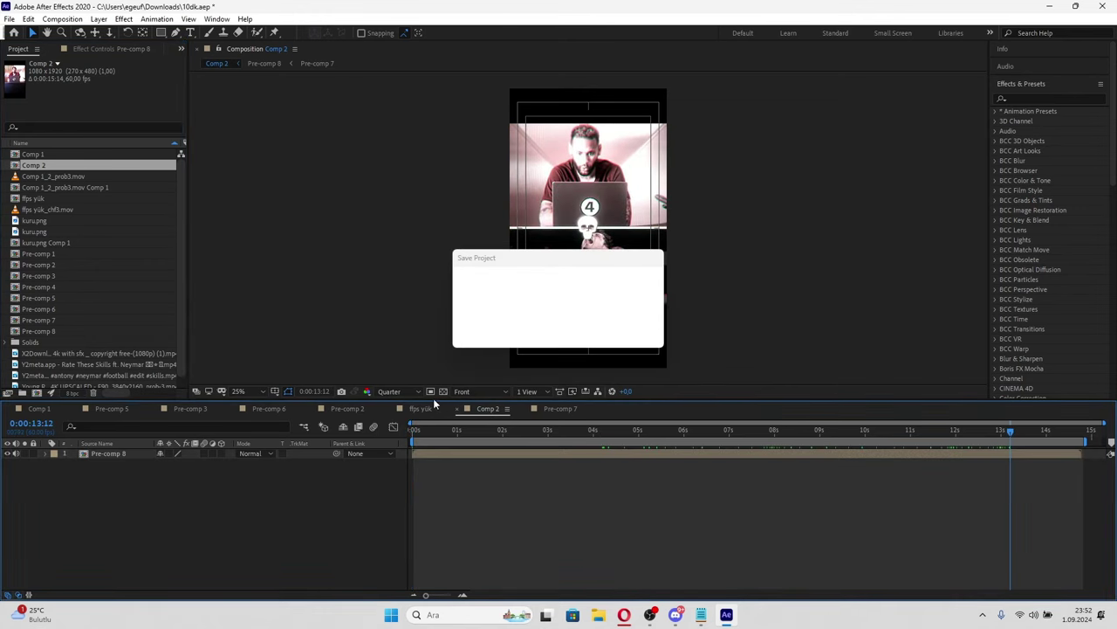
- Hide the title/action safe guides and scrub through the vertical edit
{"action": "left_click", "coordinate": [287, 392]}
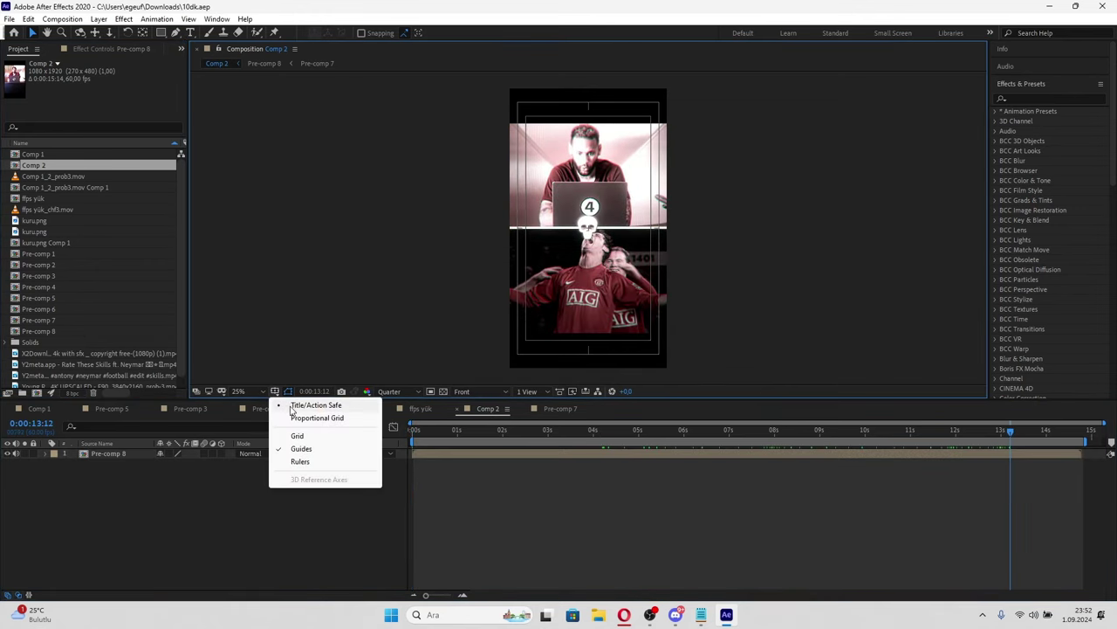
{"action": "left_click", "coordinate": [291, 405]}
{"action": "mouse_move", "coordinate": [596, 428]}
{"action": "left_mouse_down"}
{"action": "mouse_move", "coordinate": [895, 423]}
{"action": "mouse_move", "coordinate": [966, 446]}
{"action": "left_mouse_up"}
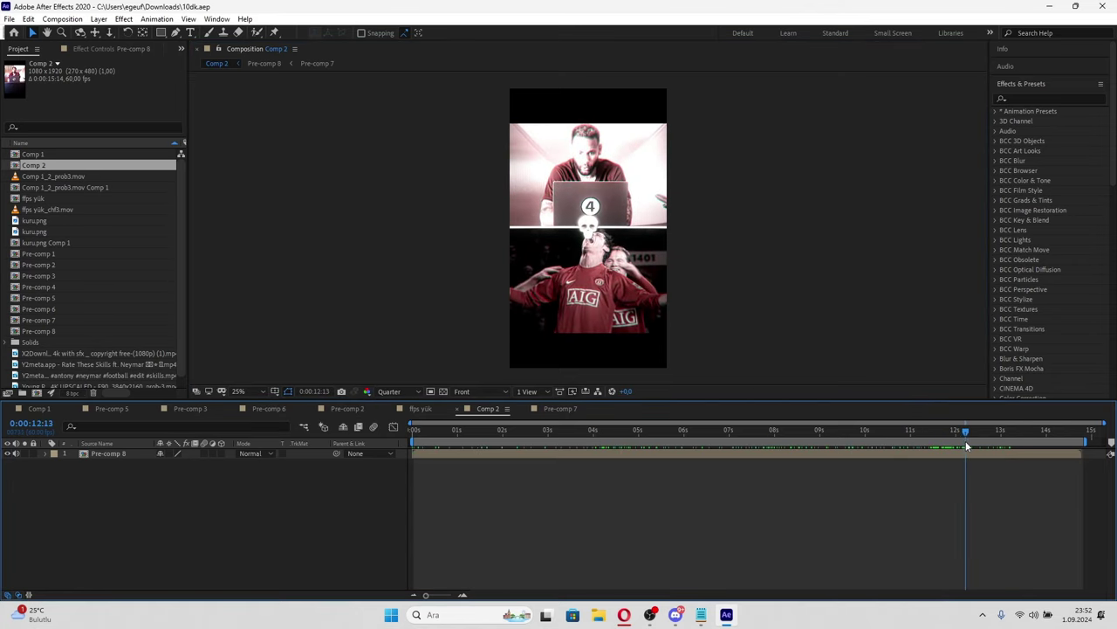